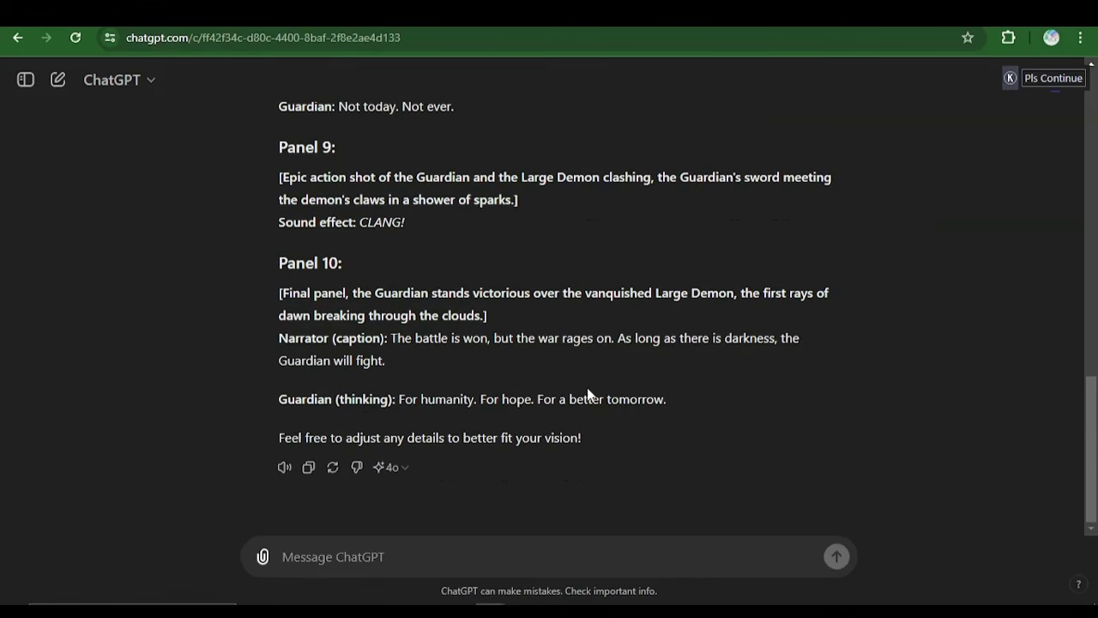
# Ask ChatGPT to "state out the characters in the comic and their build and physical attributes" and review the reply
pyautogui.write('stat')
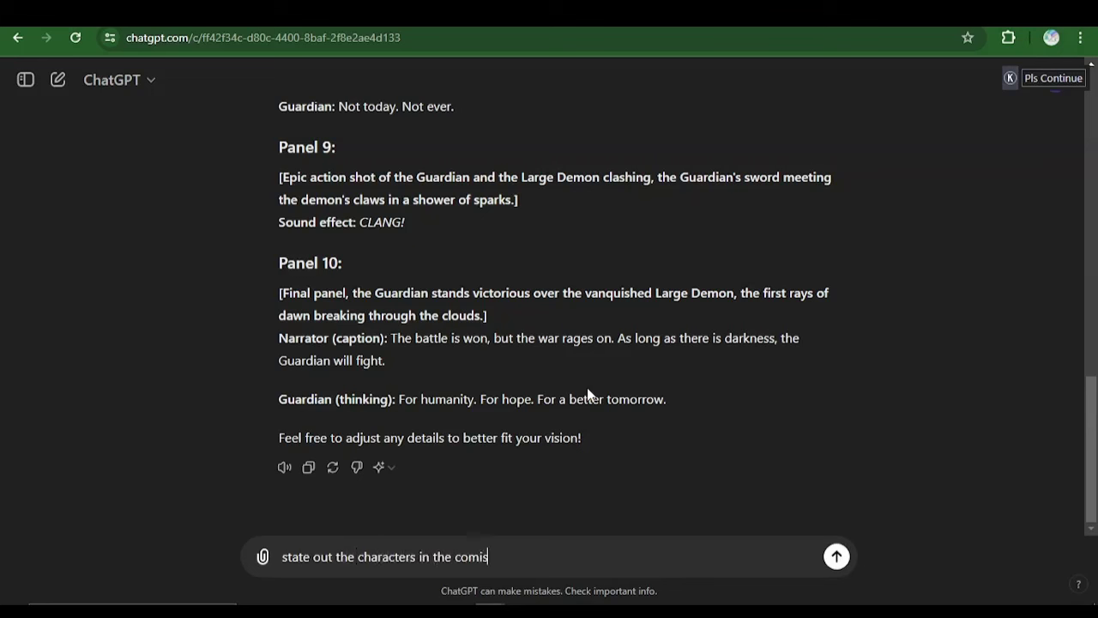
pyautogui.write('e out the characters in the comic and their bui')
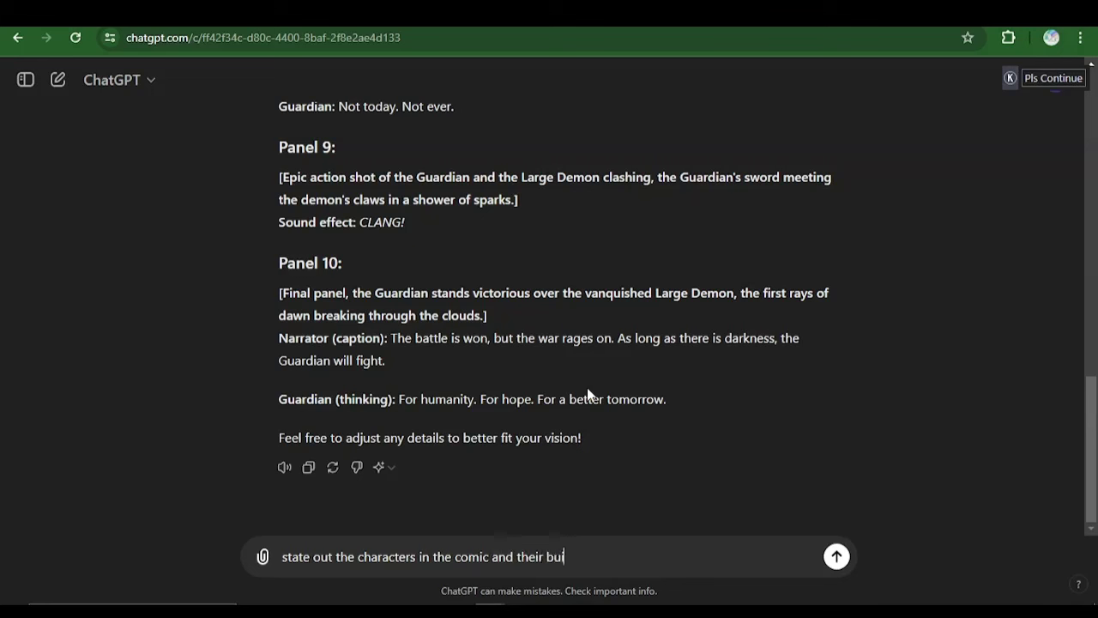
pyautogui.write('ld and physical attributes')
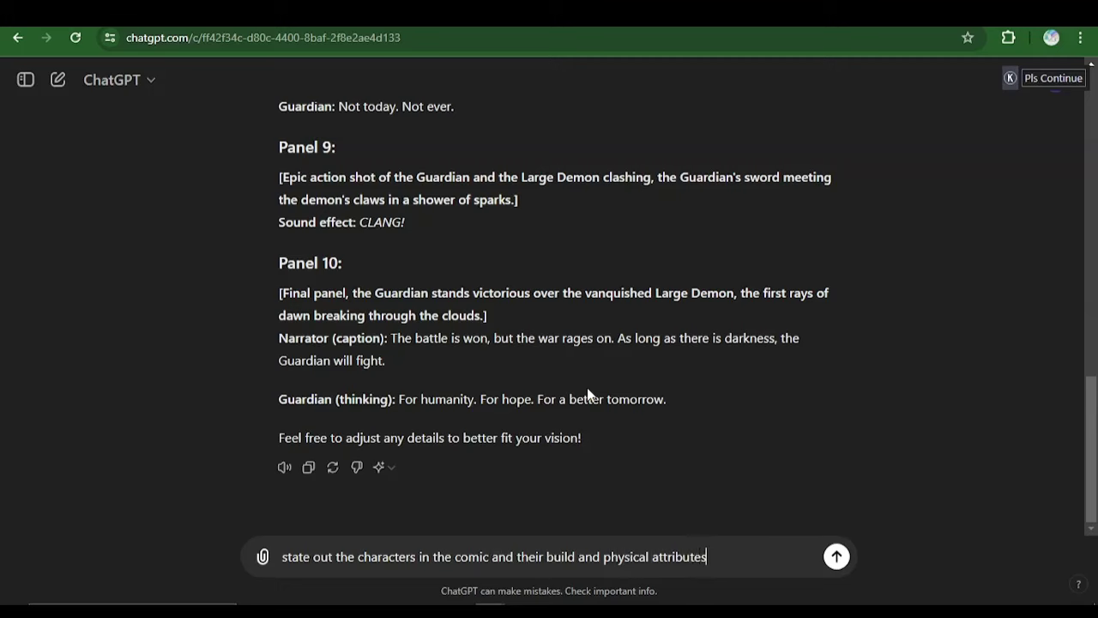
pyautogui.press('Return')
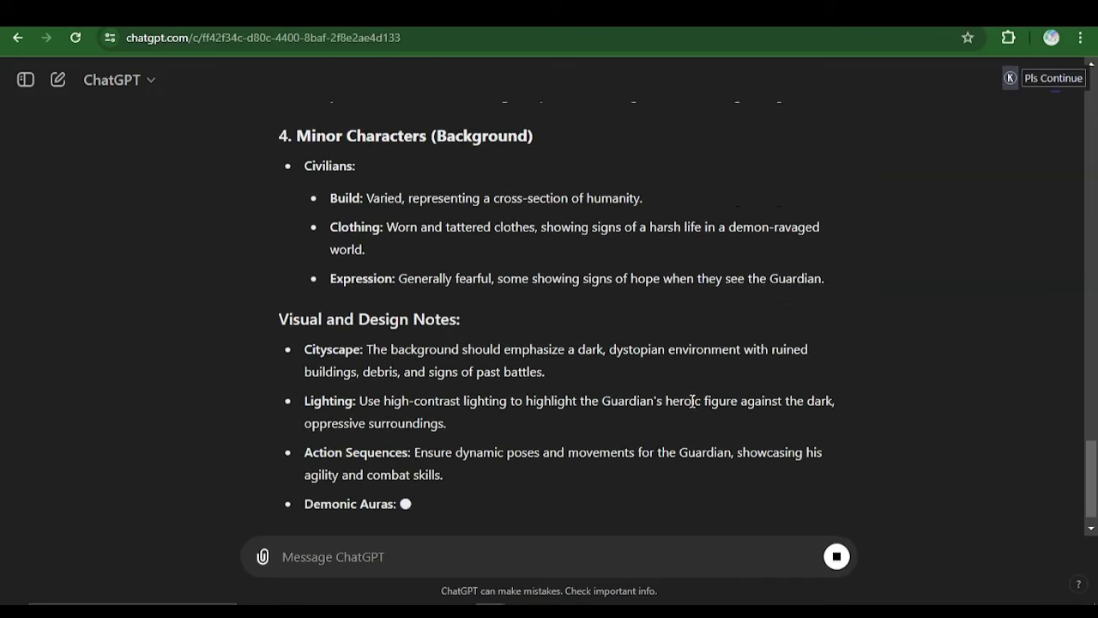
pyautogui.scroll(20, 689, 402)
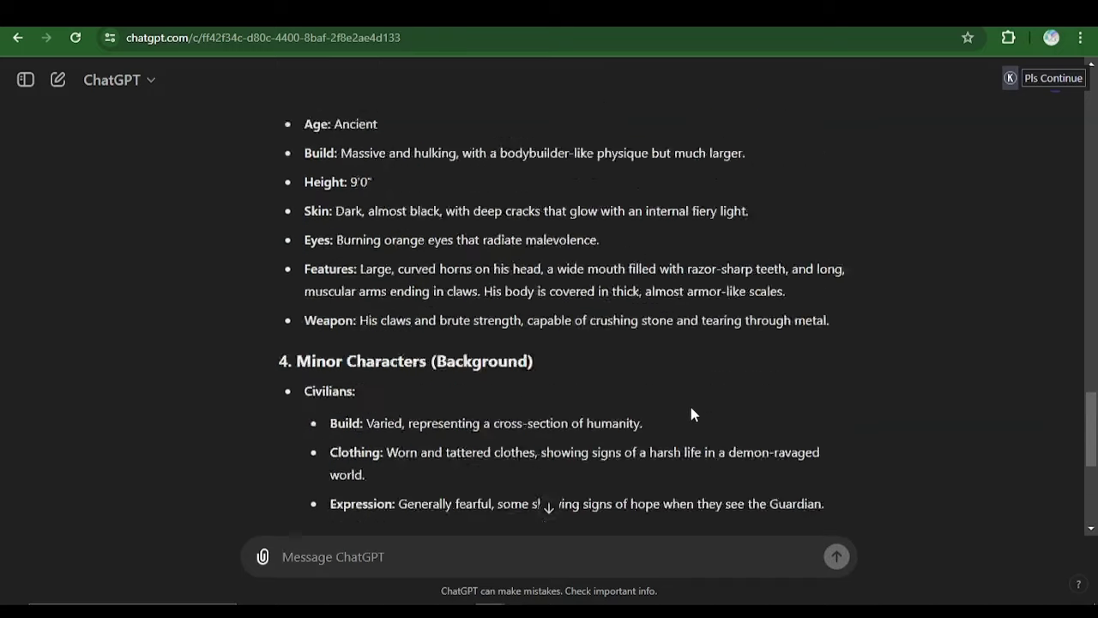
pyautogui.scroll(-5, 638, 333)
# Switch to SkyReels, dismiss the brand upgrade banner on the dashboard, and start creating a Basic Version comic
pyautogui.hotkey('alt', 'Tab')
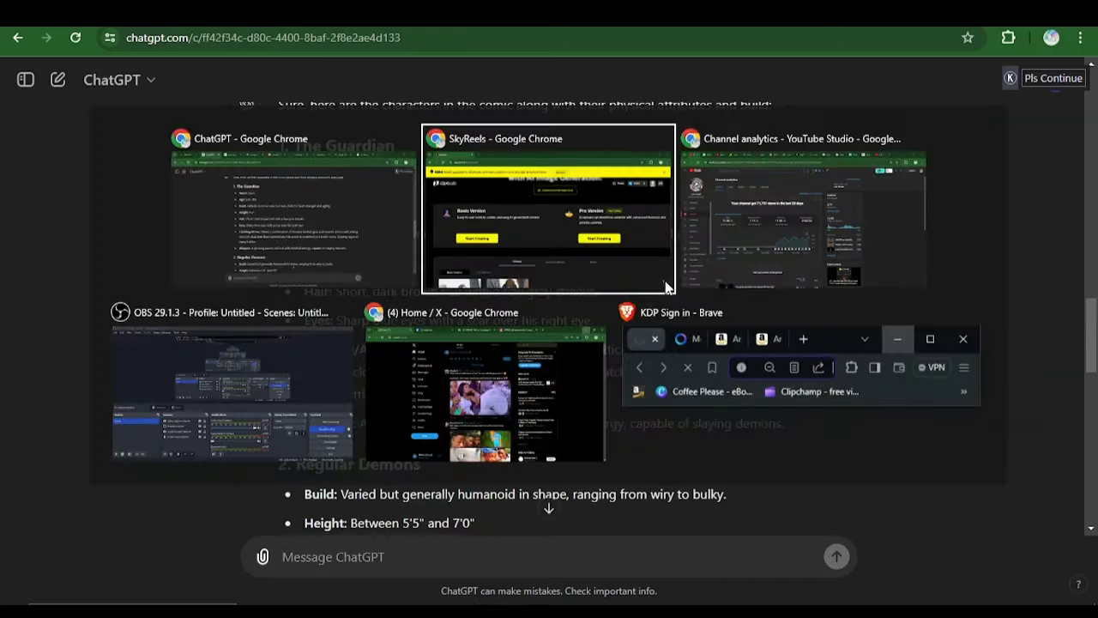
pyautogui.scroll(-3, 897, 330)
pyautogui.scroll(5, 403, 308)
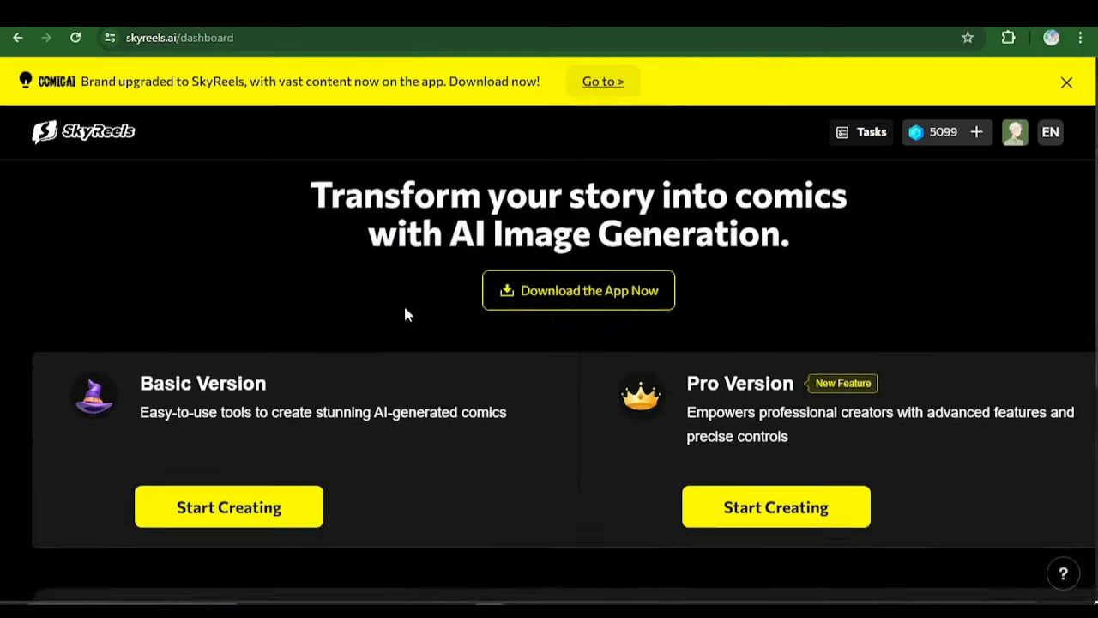
pyautogui.scroll(-2, 396, 357)
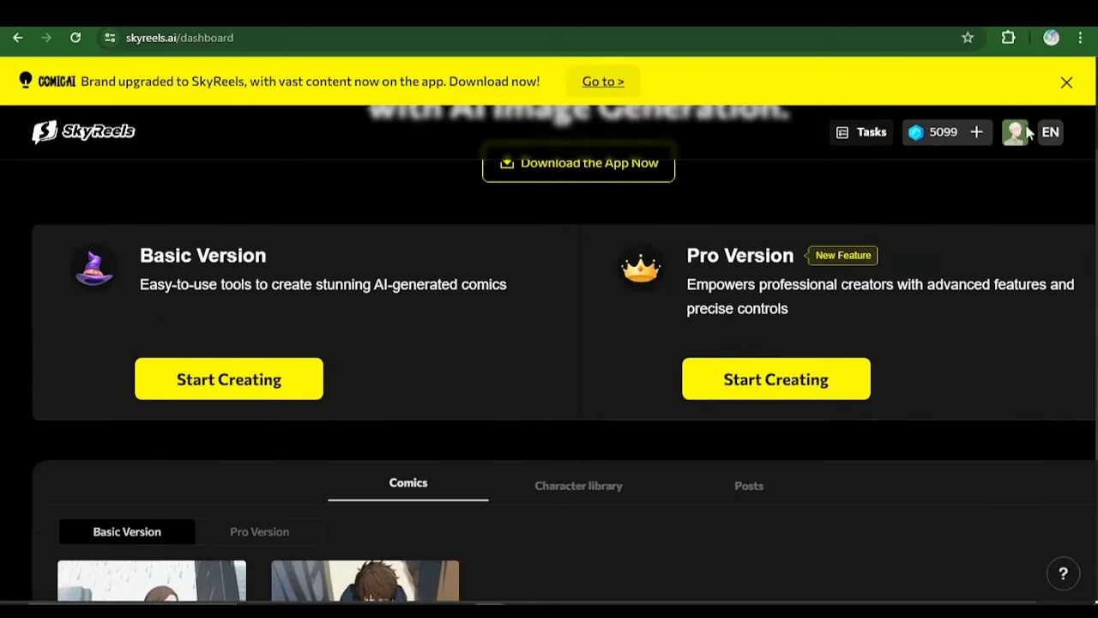
pyautogui.click(1068, 82)
pyautogui.scroll(-2, 349, 228)
pyautogui.scroll(3, 348, 228)
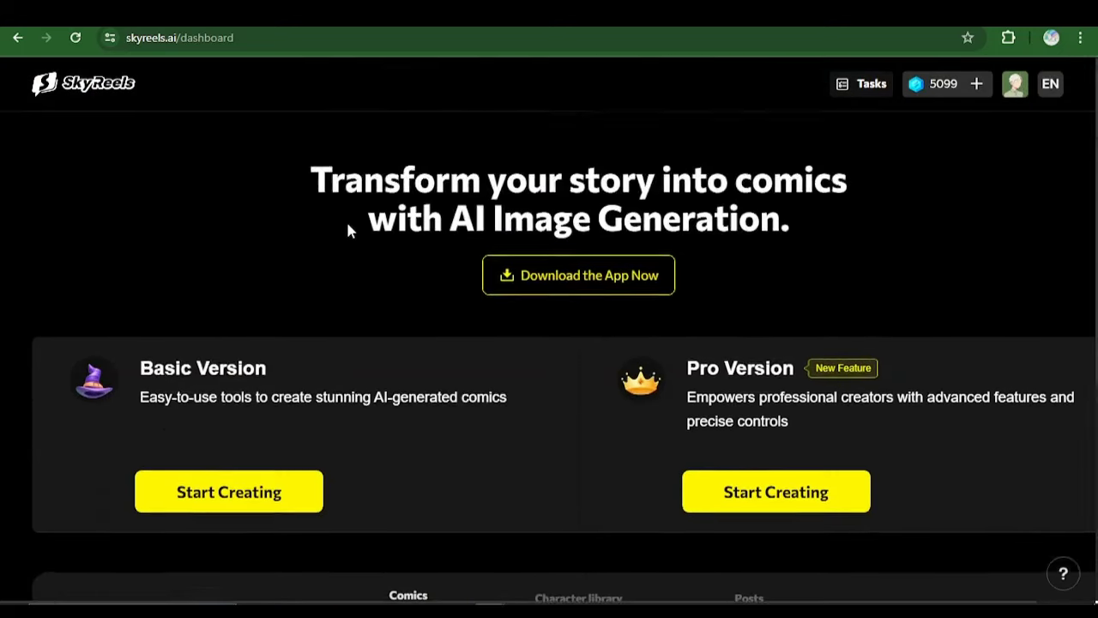
pyautogui.scroll(-4, 225, 163)
pyautogui.click(230, 140)
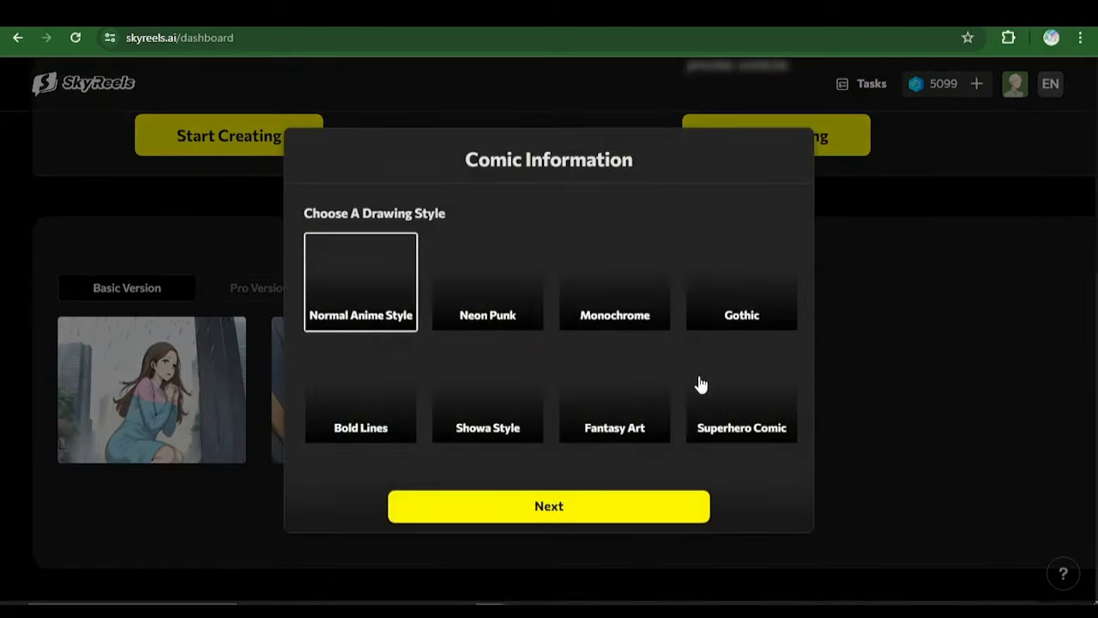
# Look through the drawing styles offered for the comic, trying Monochrome and Bold Lines
pyautogui.scroll(-2, 437, 314)
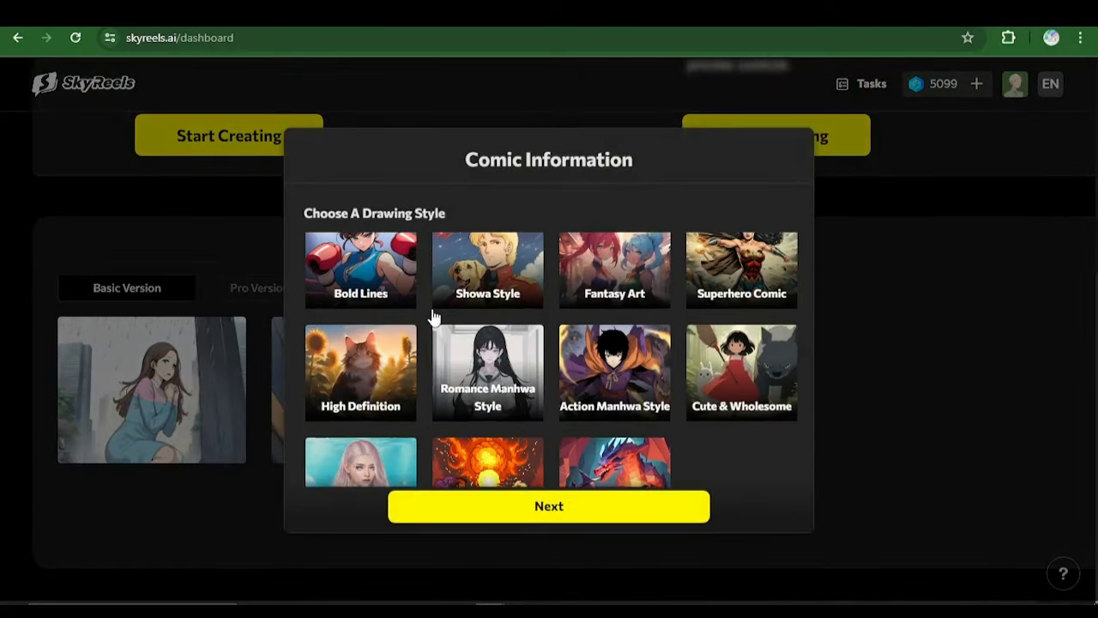
pyautogui.scroll(2, 470, 317)
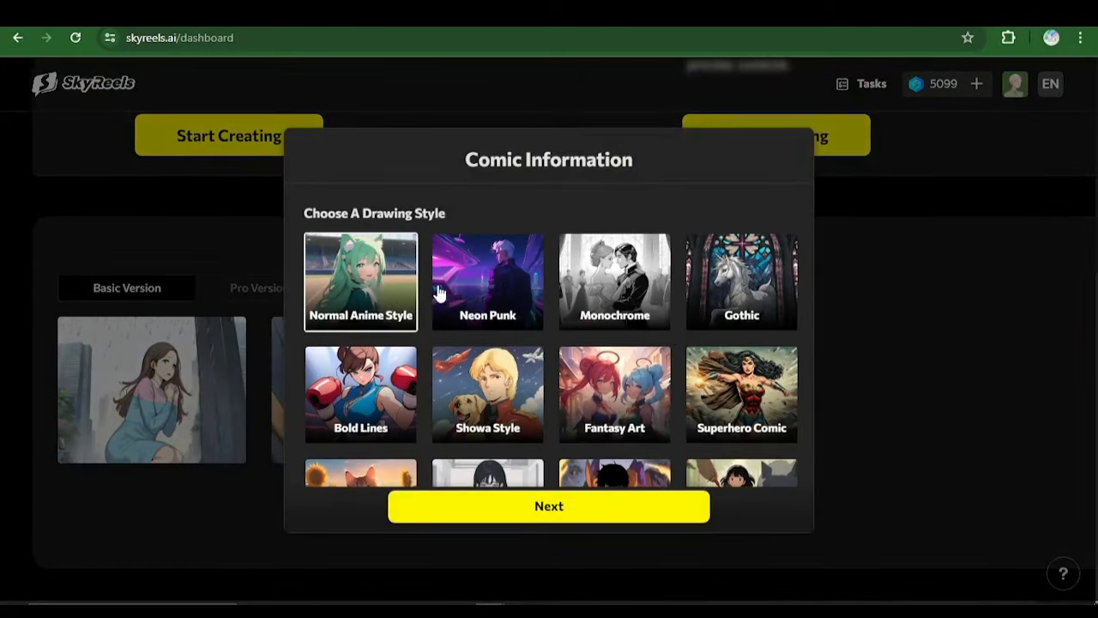
pyautogui.click(478, 297)
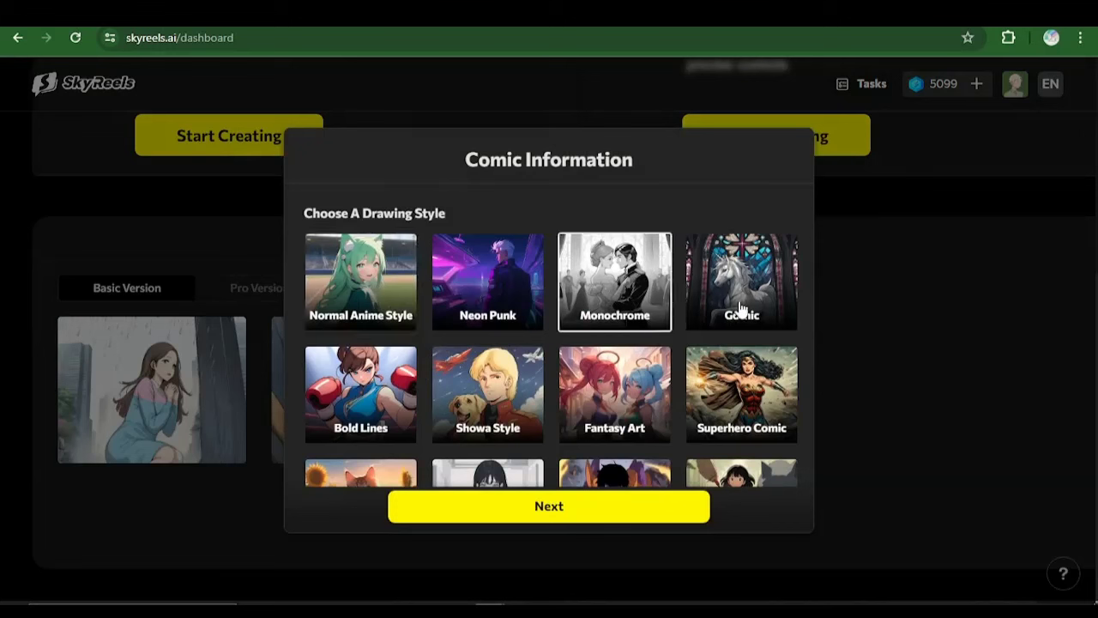
pyautogui.scroll(-2, 508, 332)
pyautogui.click(357, 249)
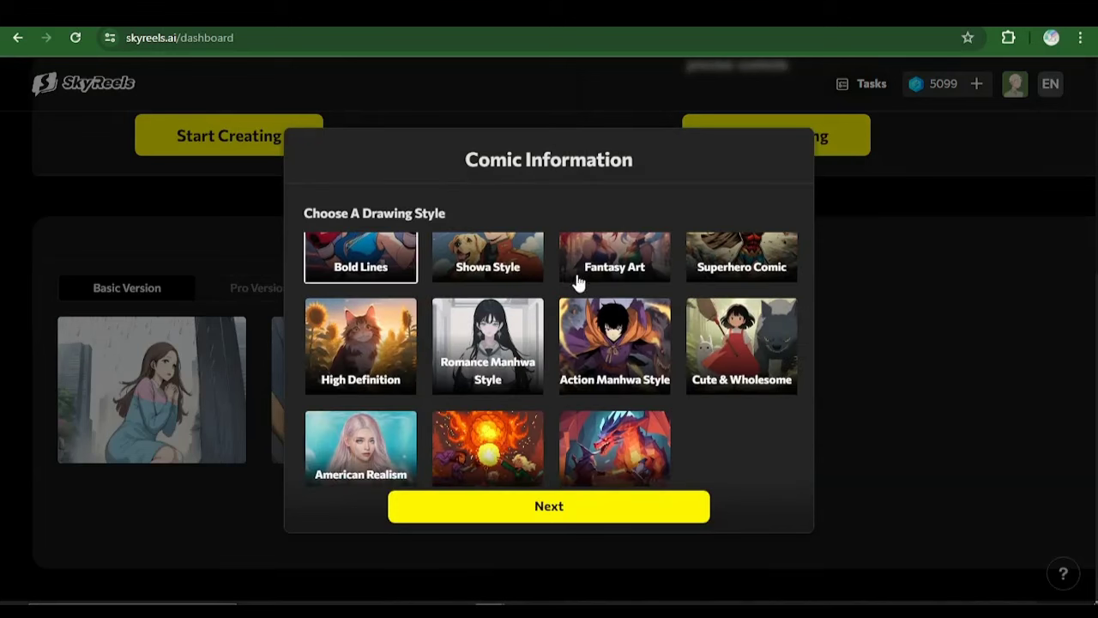
pyautogui.scroll(2, 613, 360)
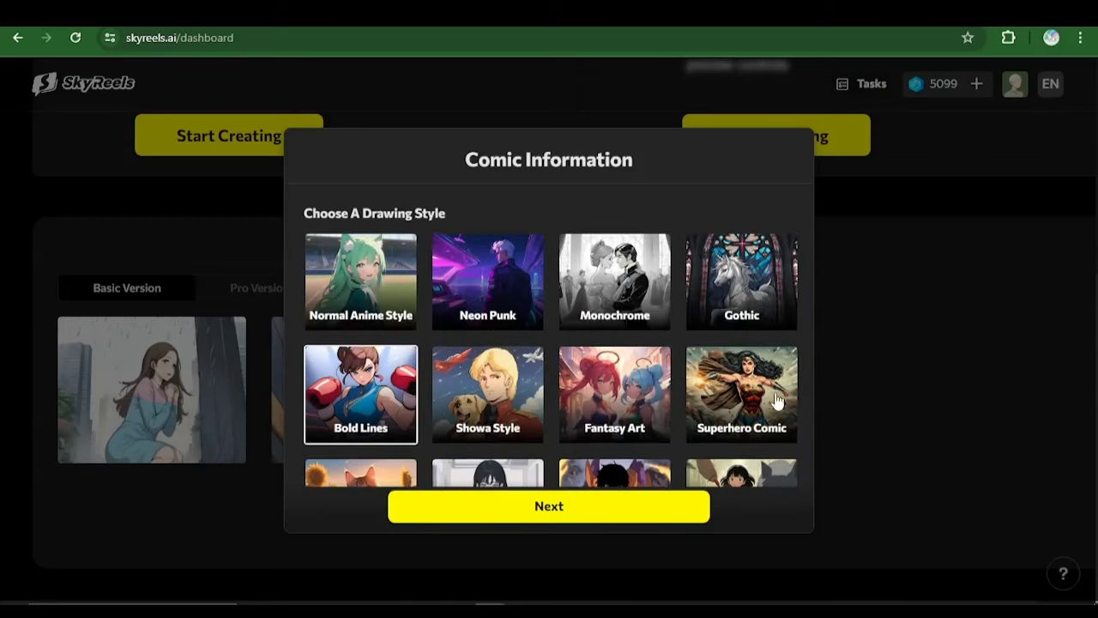
pyautogui.scroll(-2, 751, 338)
pyautogui.scroll(2, 742, 332)
pyautogui.scroll(-3, 732, 401)
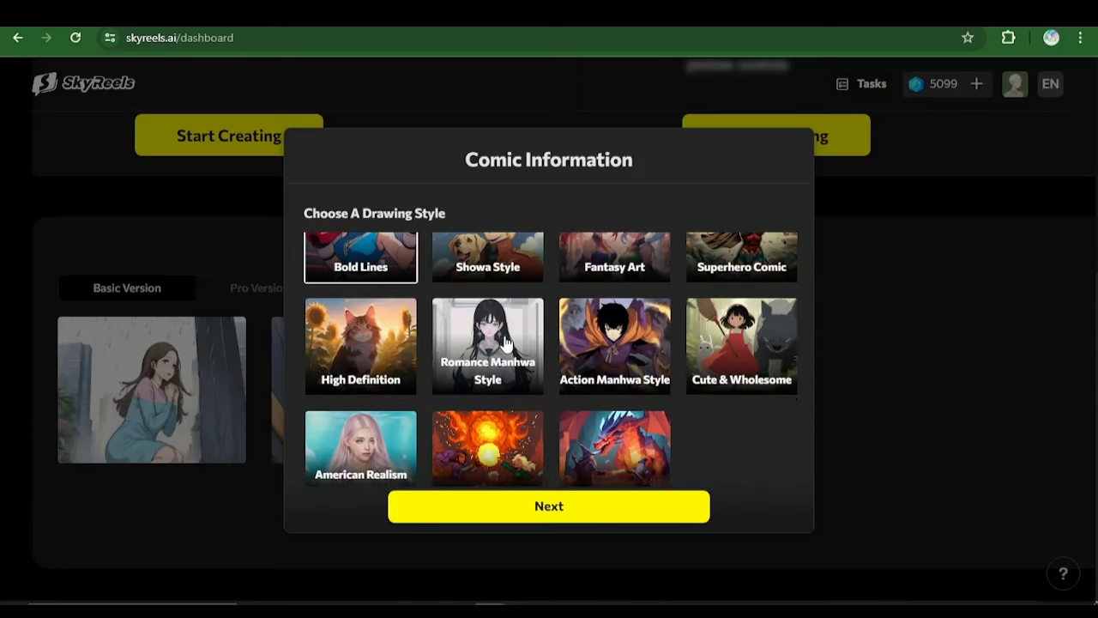
pyautogui.scroll(-2, 464, 359)
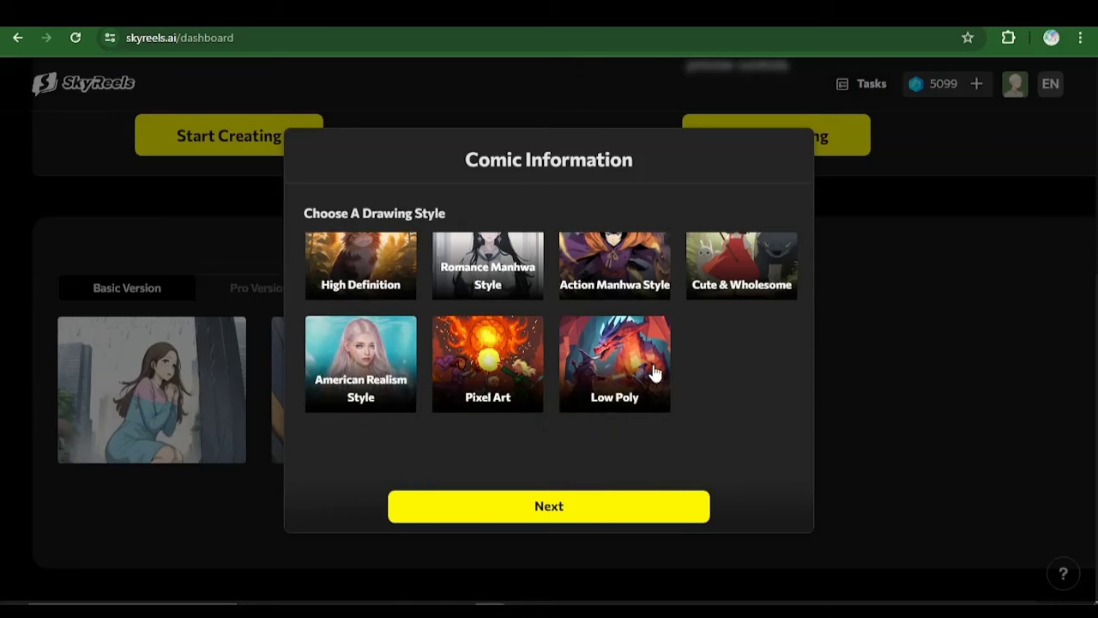
pyautogui.scroll(2, 654, 372)
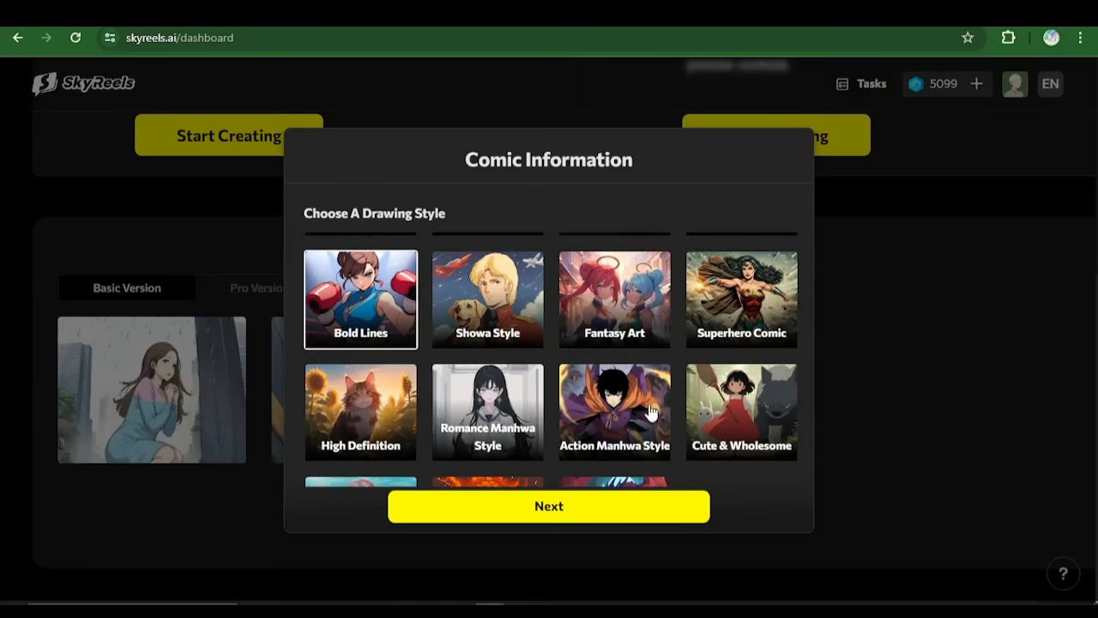
# Choose Action Manhwa Style as the comic's drawing style and continue to the story page
pyautogui.click(604, 418)
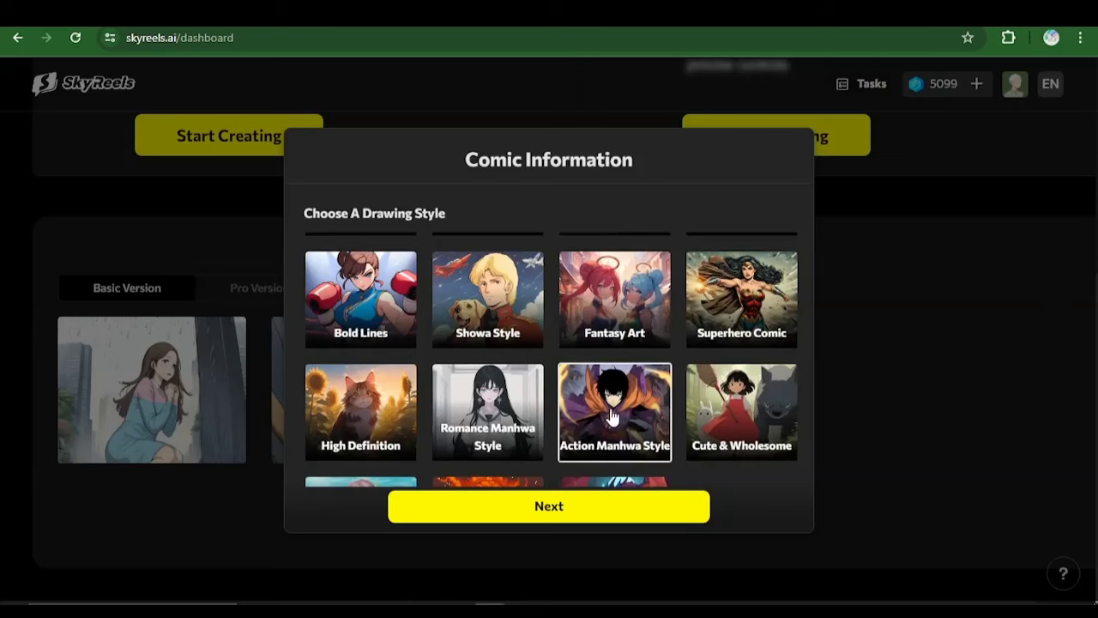
pyautogui.scroll(-2, 606, 414)
pyautogui.scroll(2, 606, 413)
pyautogui.scroll(-2, 606, 413)
pyautogui.scroll(3, 605, 412)
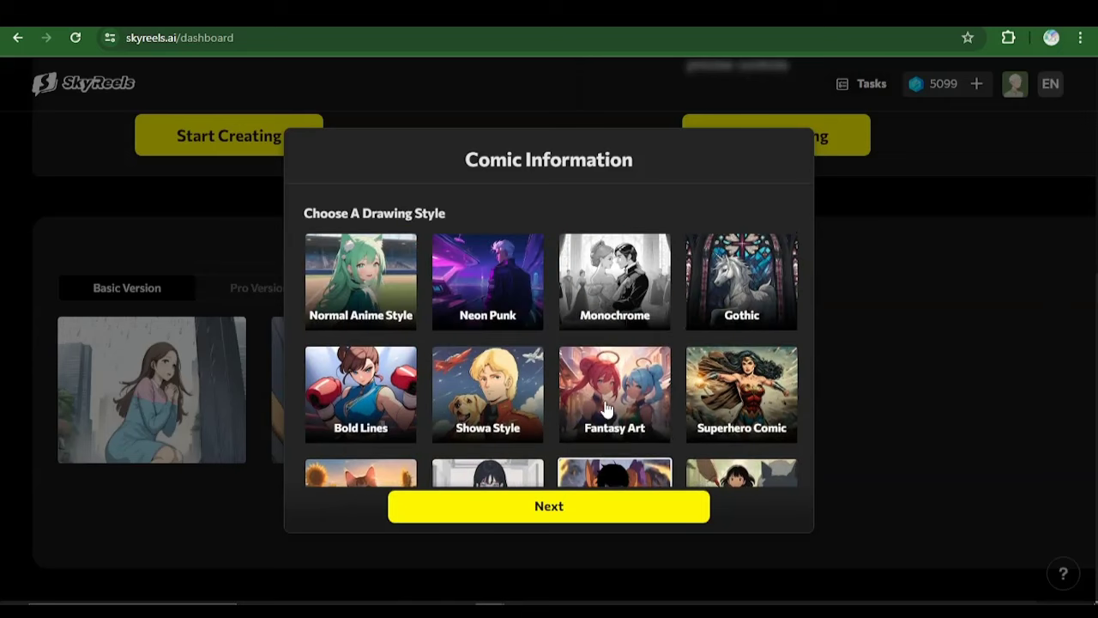
pyautogui.scroll(-2, 606, 408)
pyautogui.scroll(2, 630, 386)
pyautogui.scroll(-2, 630, 386)
pyautogui.scroll(2, 630, 386)
pyautogui.scroll(-2, 644, 362)
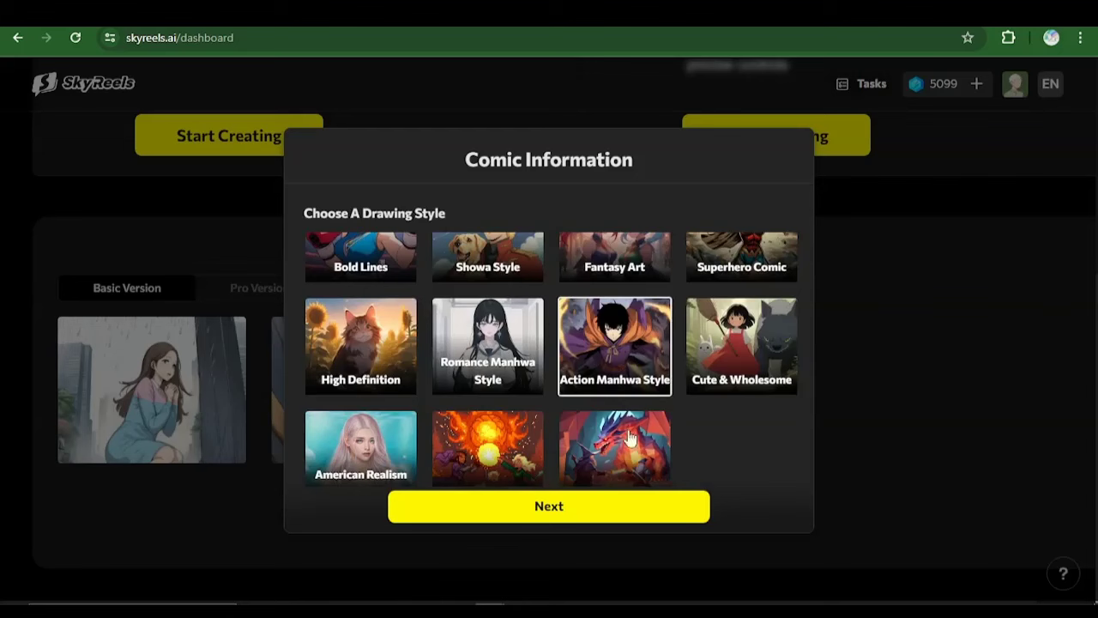
pyautogui.click(595, 513)
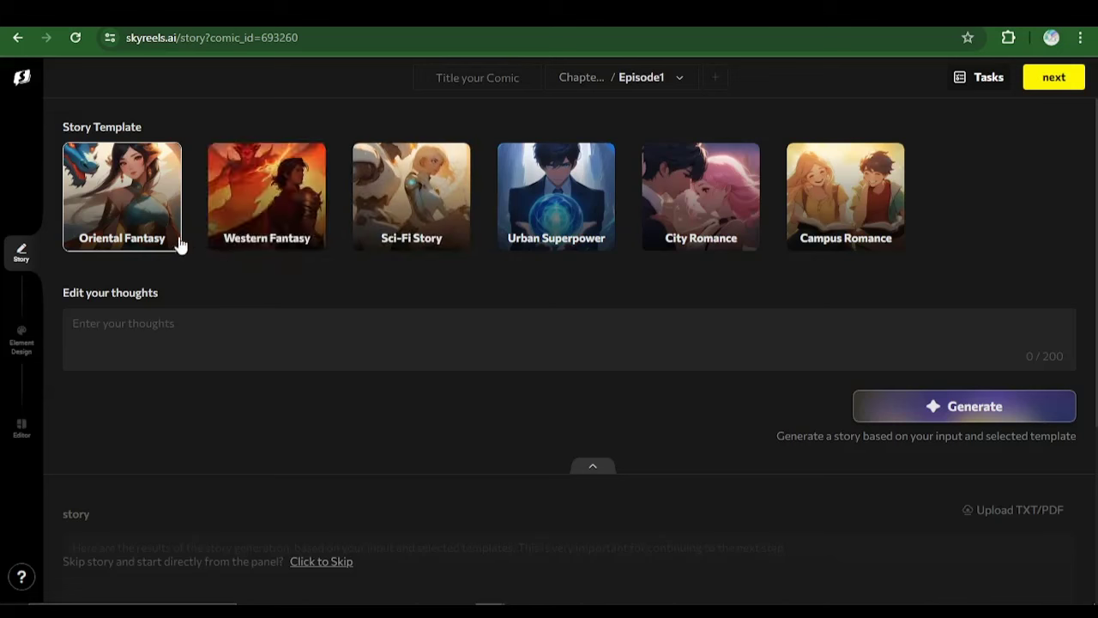
# Select the Western Fantasy story template and submit the comic script copied from ChatGPT as the story
pyautogui.click(303, 169)
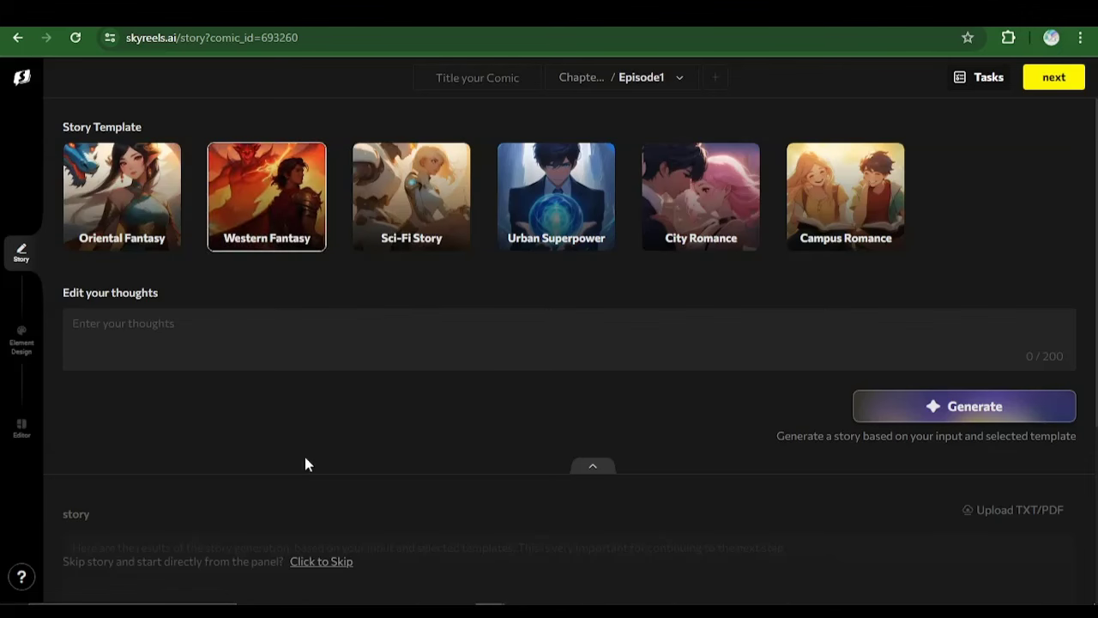
pyautogui.scroll(-5, 305, 464)
pyautogui.scroll(5, 345, 444)
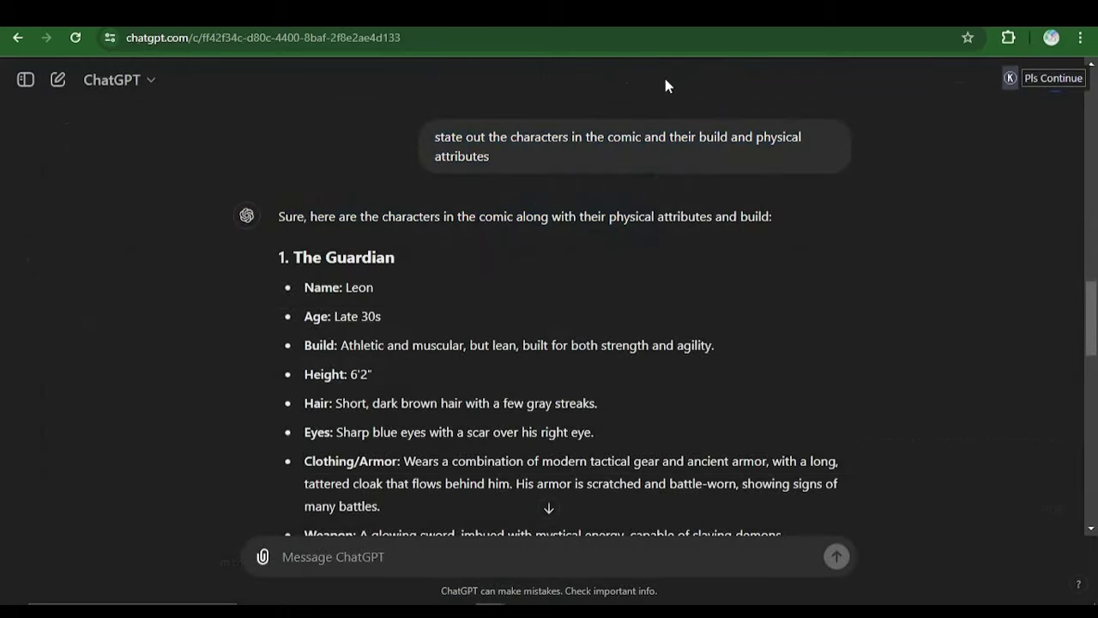
pyautogui.moveTo(663, 72); pyautogui.dragTo(672, 200)
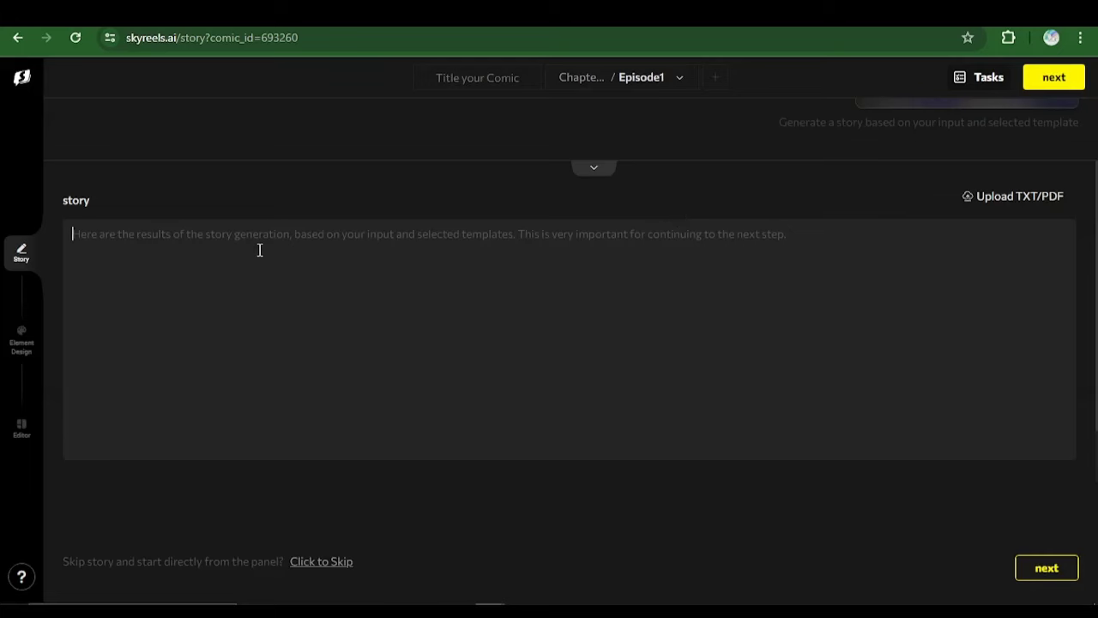
pyautogui.hotkey('ctrl', 'v')
pyautogui.click(1039, 569)
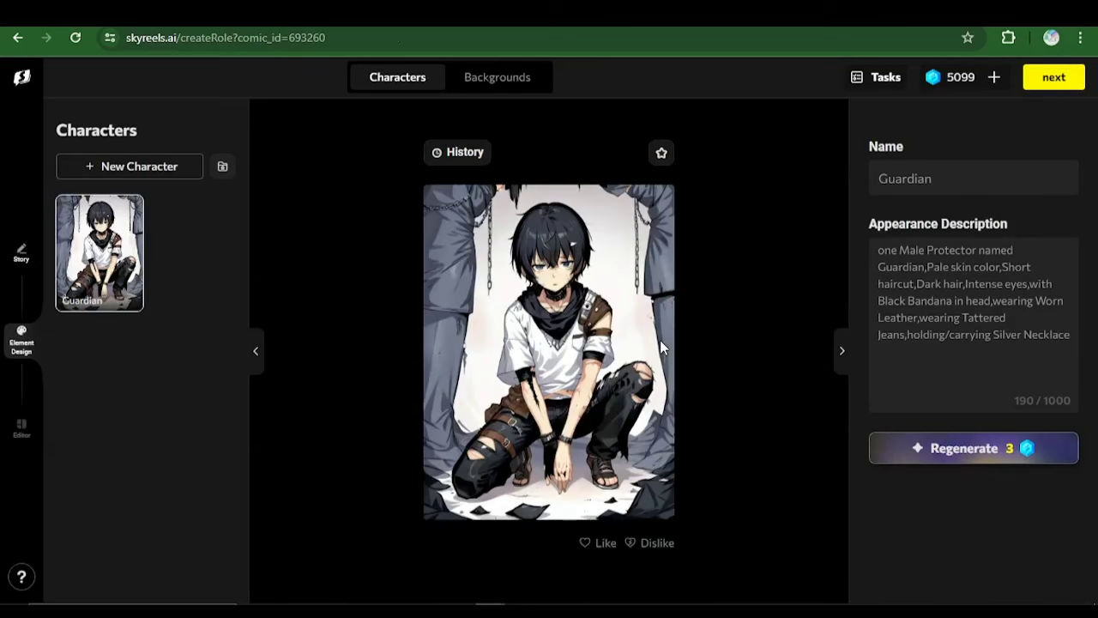
# Replace the Guardian's appearance description with the full Guardian details from the ChatGPT reply and regenerate the character
pyautogui.hotkey('alt', 'Tab')
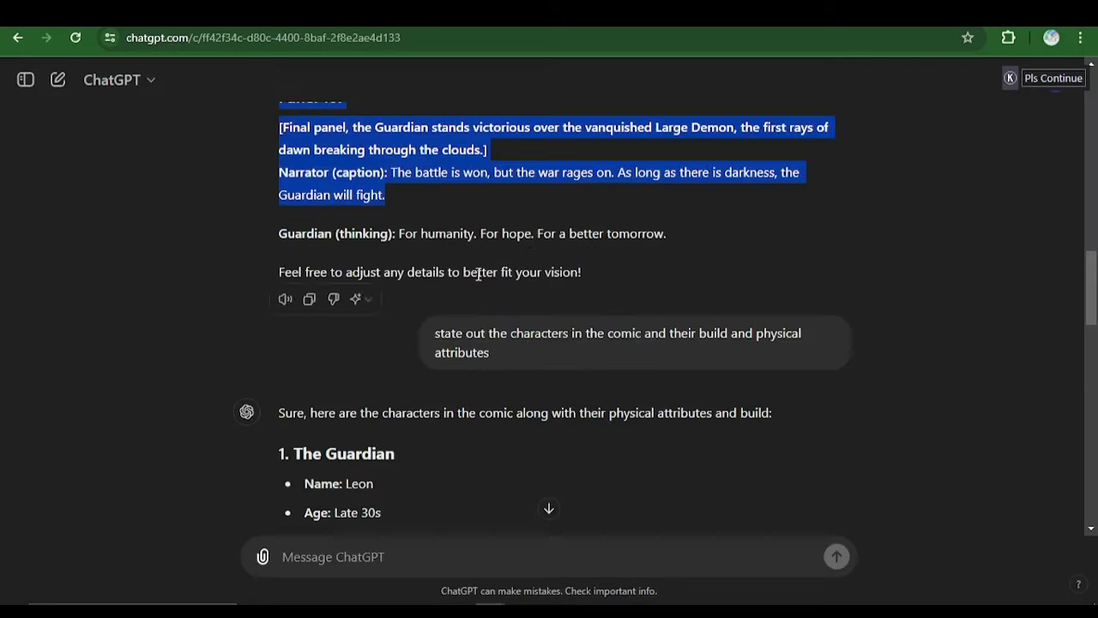
pyautogui.scroll(-4, 335, 335)
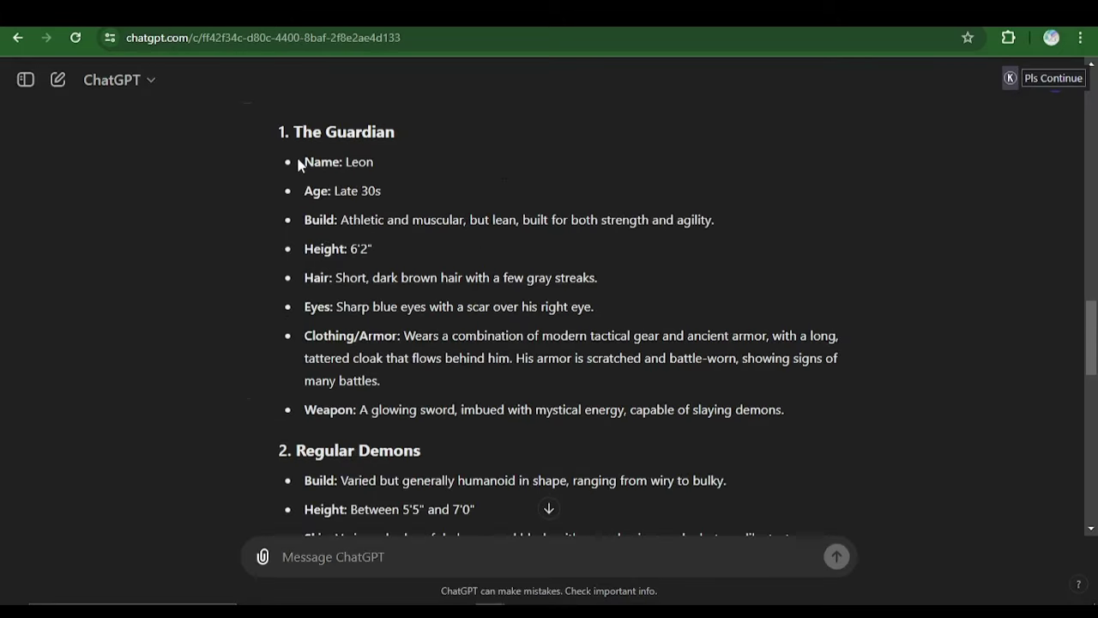
pyautogui.moveTo(306, 160); pyautogui.dragTo(818, 405)
pyautogui.hotkey('ctrl', 'c')
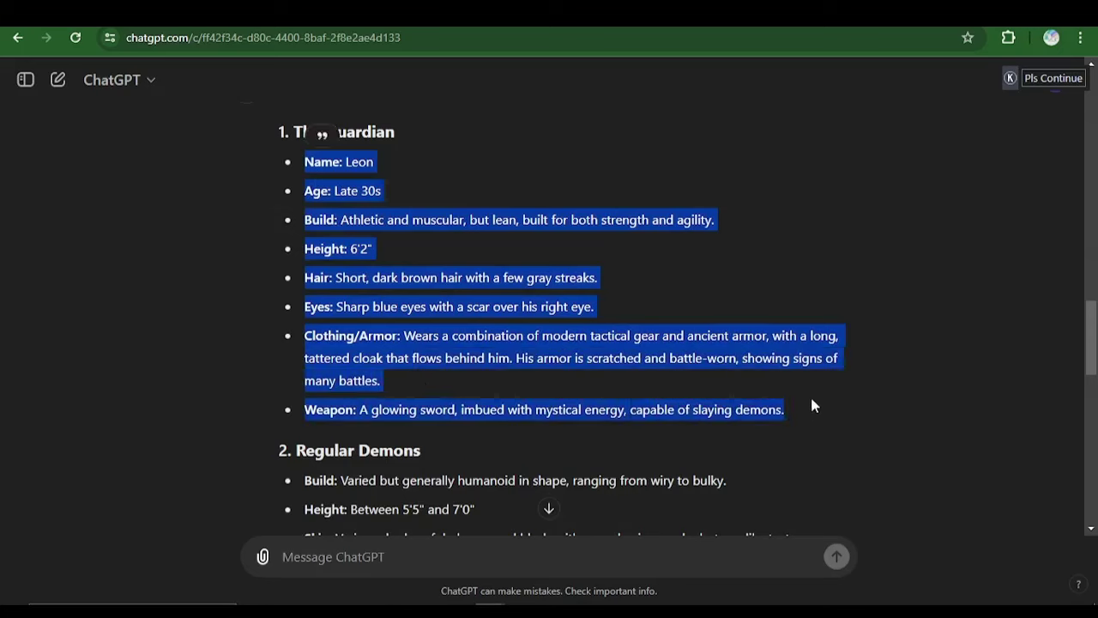
pyautogui.hotkey('alt', 'Tab')
pyautogui.tripleClick(972, 329)
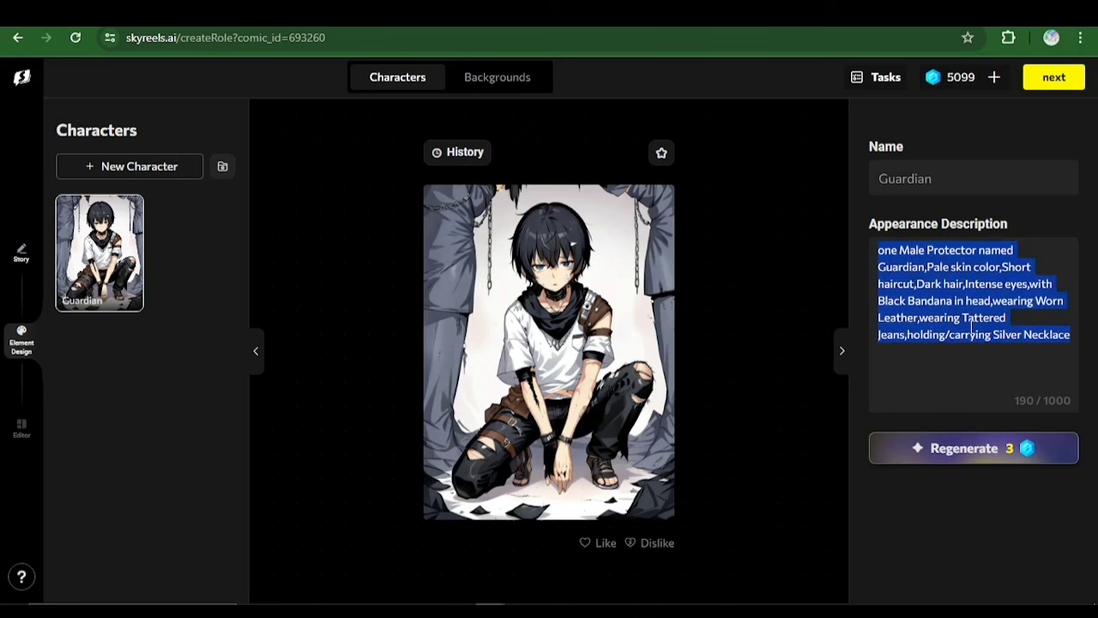
pyautogui.hotkey('ctrl', 'v')
pyautogui.click(956, 549)
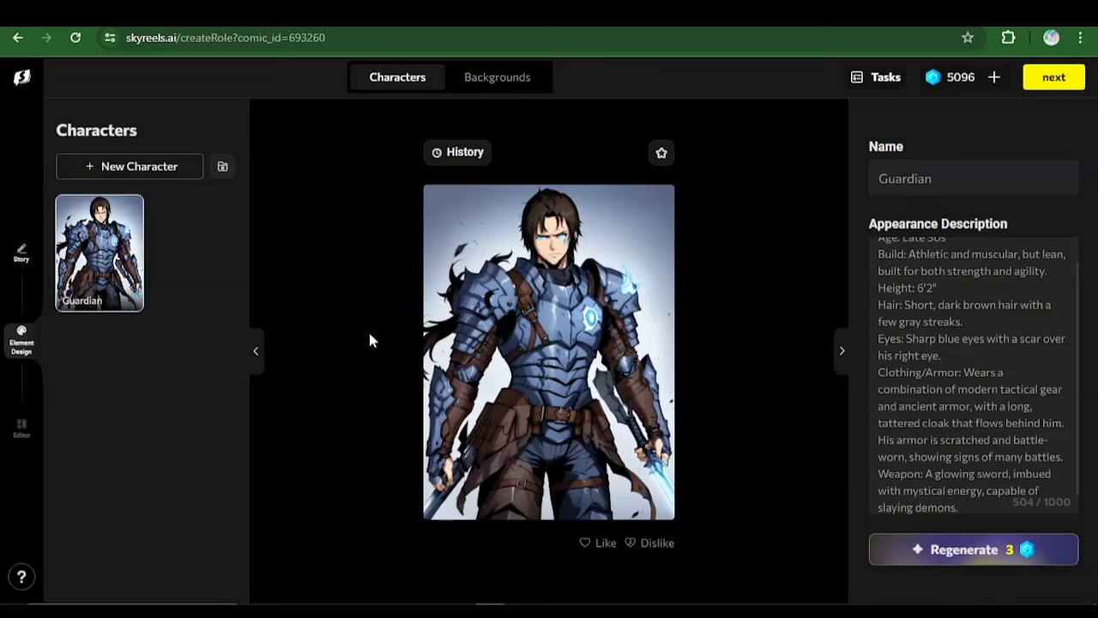
# Add a new character named Regular Demon, using the Regular Demons details from ChatGPT as its appearance description
pyautogui.click(146, 168)
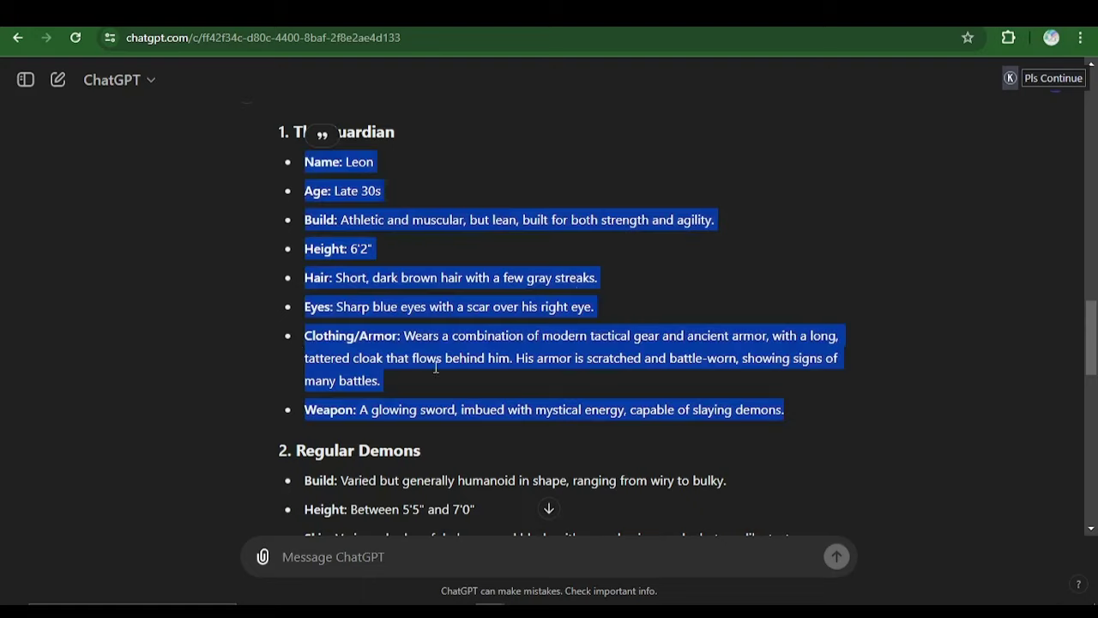
pyautogui.scroll(-2, 288, 354)
pyautogui.moveTo(302, 326); pyautogui.dragTo(804, 473)
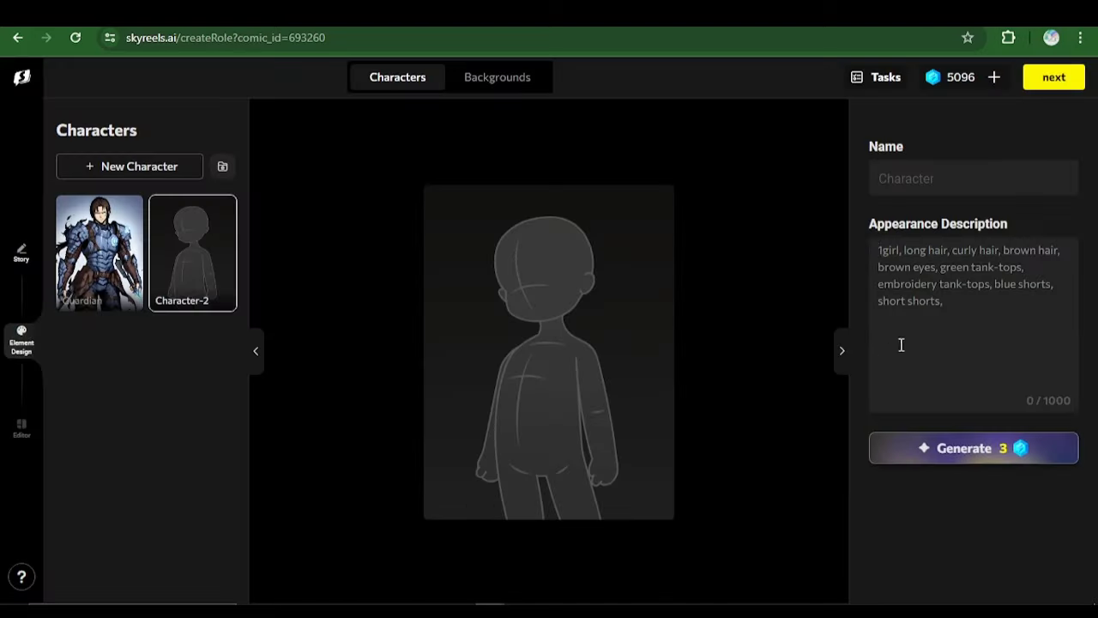
pyautogui.write('Build: Varied but generally humanoid in shape, ranging from wiry to bulky. Height: Between 5\'5" and 7\'0" Skin: Various shades of dark gray and black, with some having cracked, stone-like textures. Eyes: Glowing red or yellow, often with a sinister gleam. Features: Fangs, claws, and some with horns or spikes protruding from their bodies. Their appearance is grotesque and menacing, with each demon having unique deformities.')
pyautogui.click(916, 184)
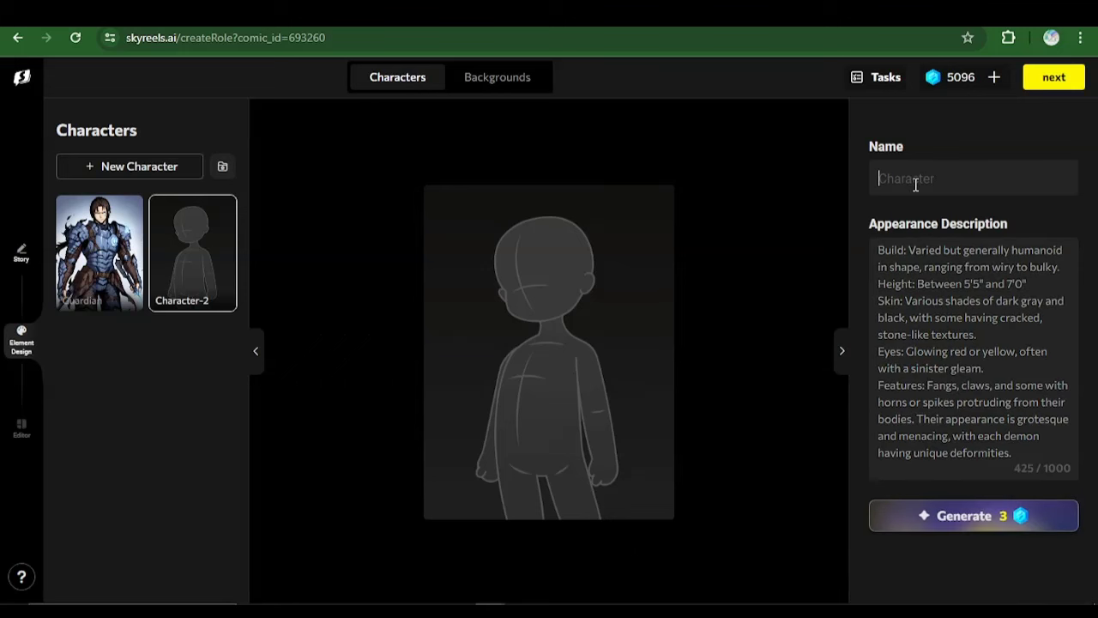
pyautogui.write('Regular Demon')
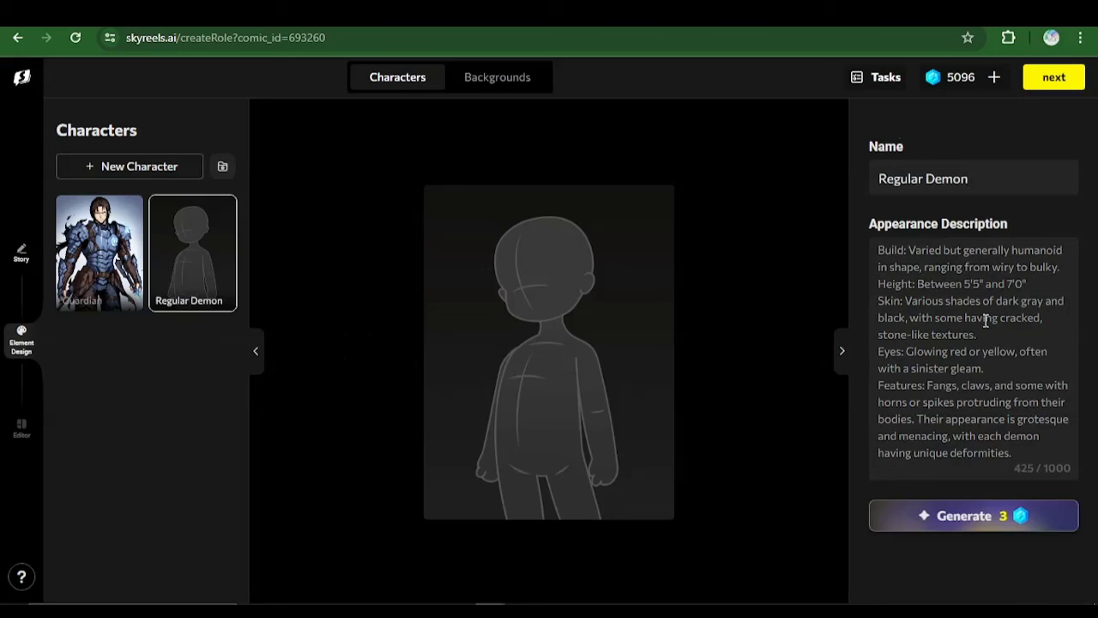
# Generate the Regular Demon's image and copy the Large Demon's full details from the ChatGPT reply
pyautogui.click(991, 503)
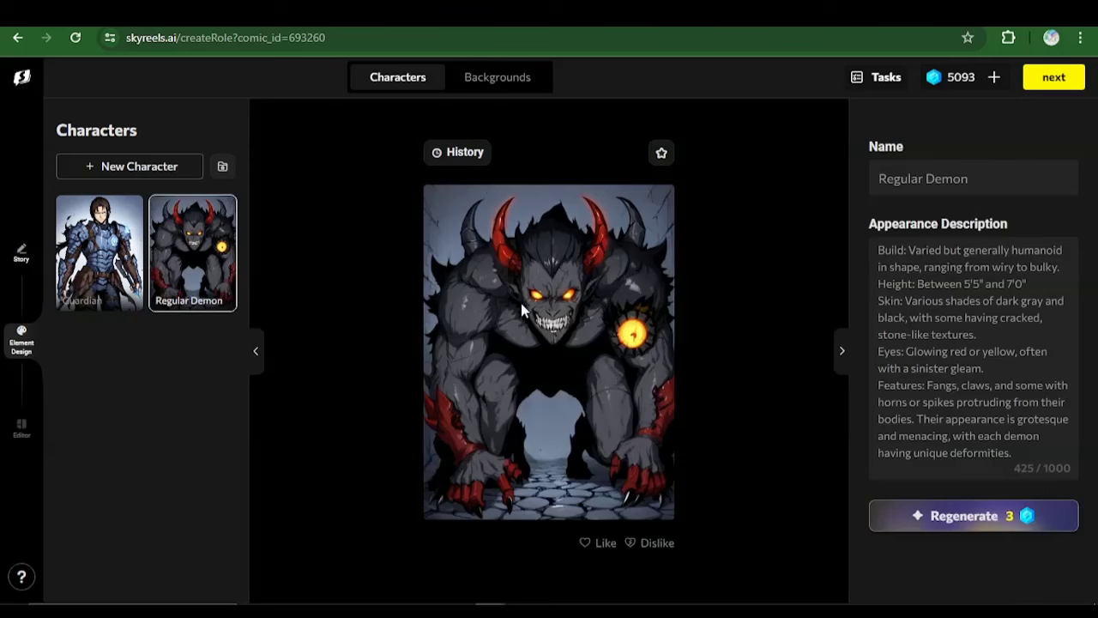
pyautogui.hotkey('alt', 'Tab')
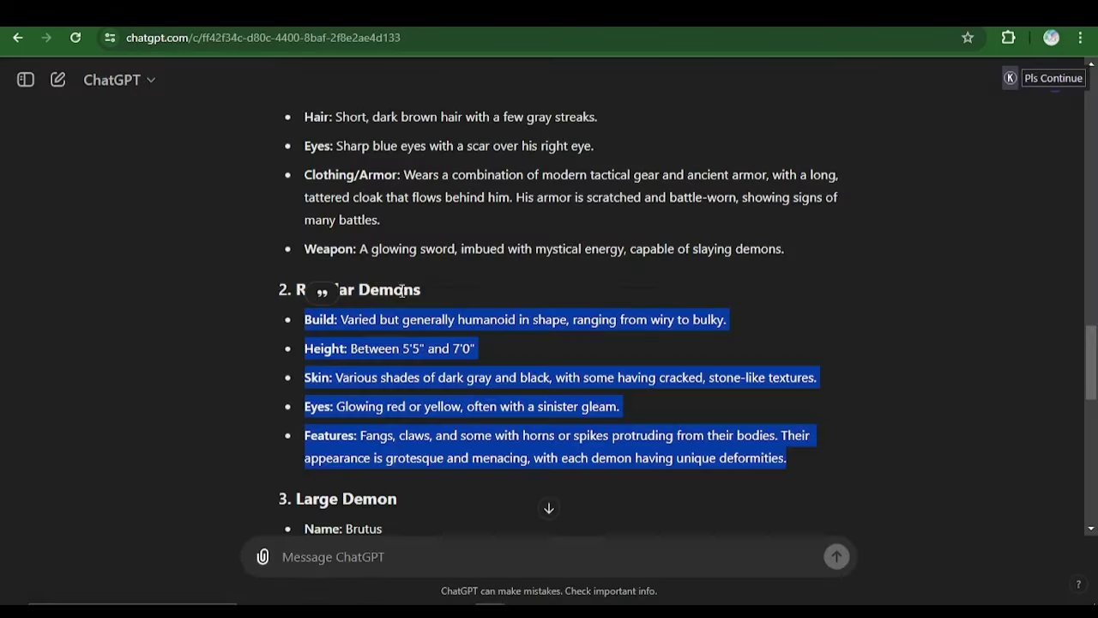
pyautogui.scroll(-4, 277, 232)
pyautogui.moveTo(307, 206); pyautogui.dragTo(839, 440)
pyautogui.hotkey('ctrl', 'c')
pyautogui.hotkey('alt', 'Tab')
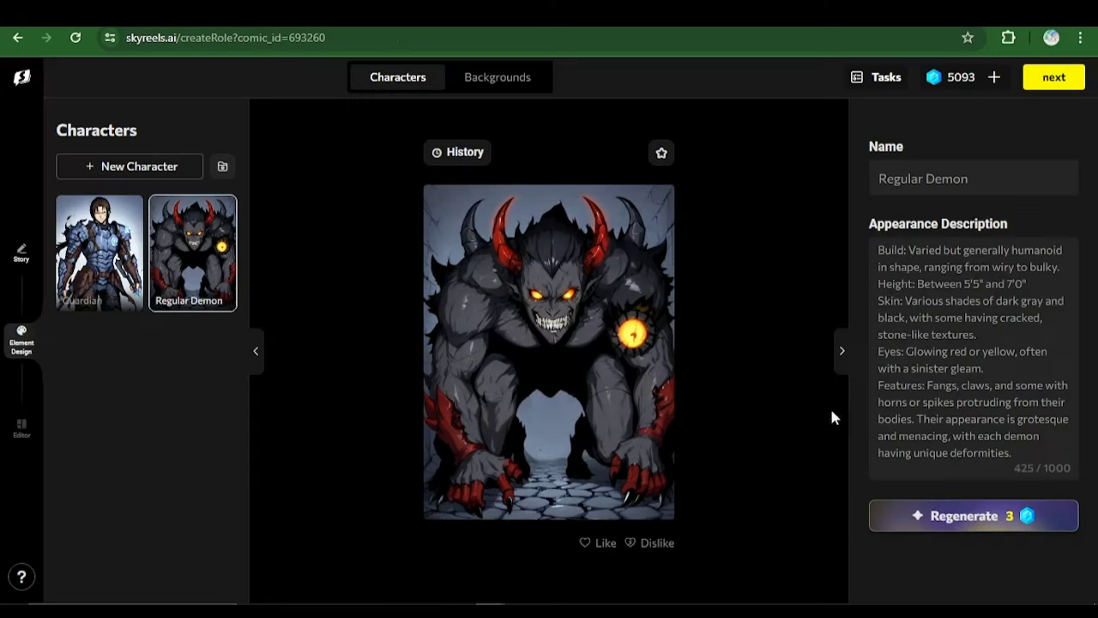
# Regenerate the Regular Demon's image twice and open its history of generated versions
pyautogui.click(991, 518)
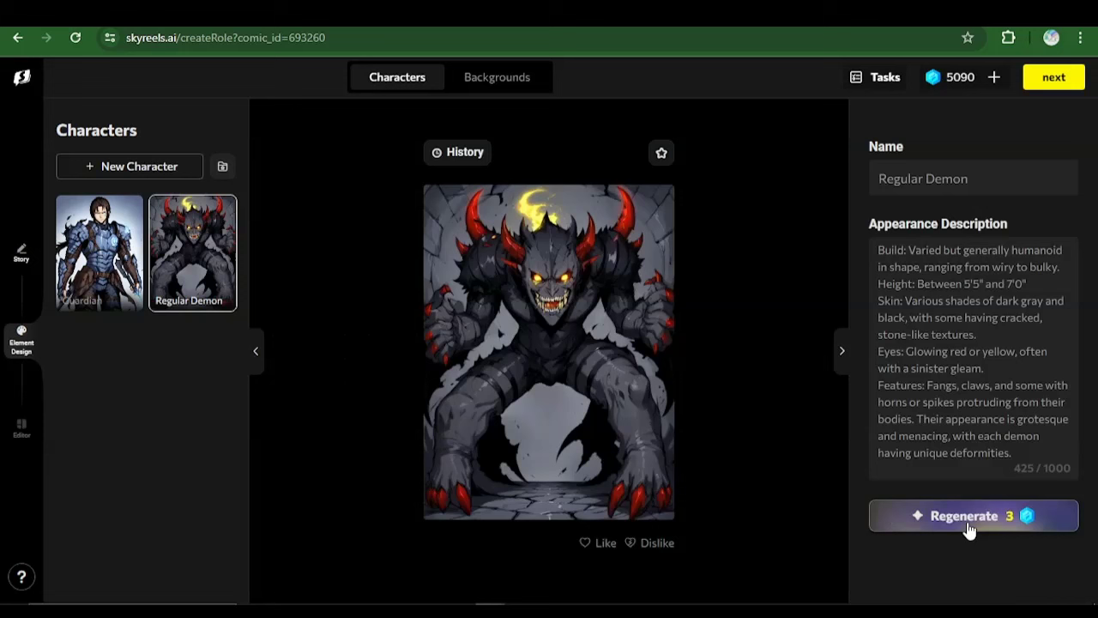
pyautogui.click(969, 517)
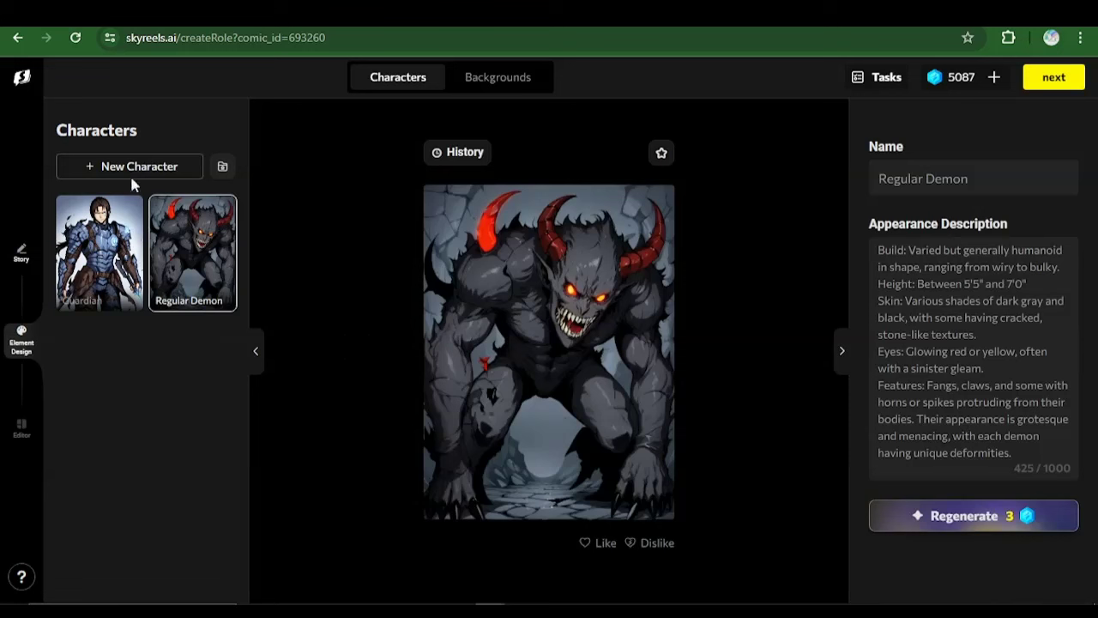
pyautogui.click(450, 152)
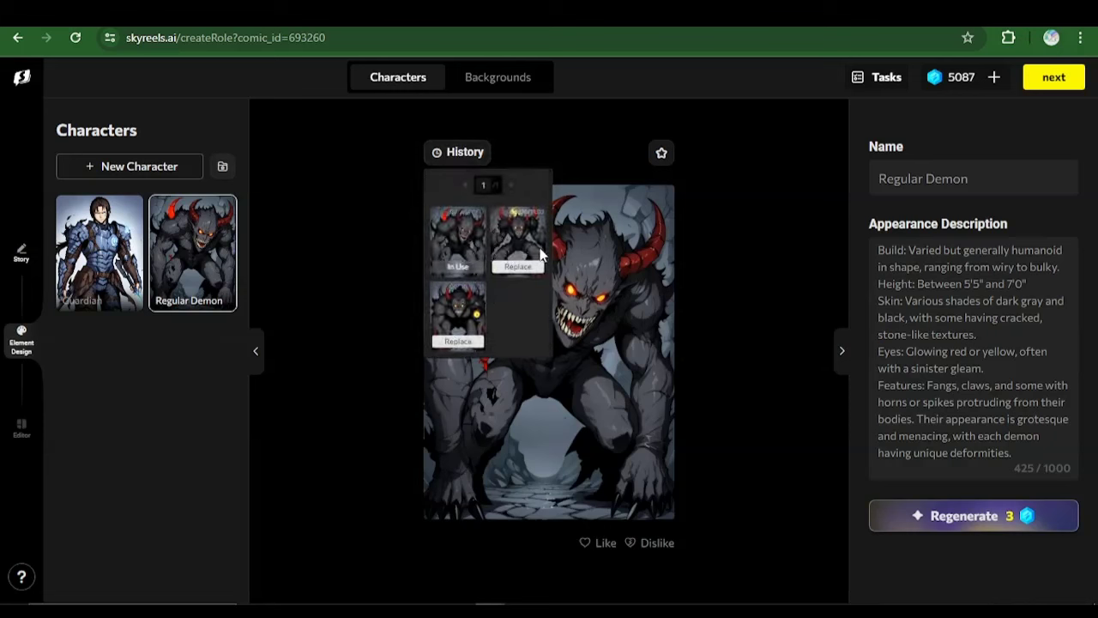
# Add a new character named Large demon with the copied ChatGPT details as its appearance description, and generate its image
pyautogui.click(134, 170)
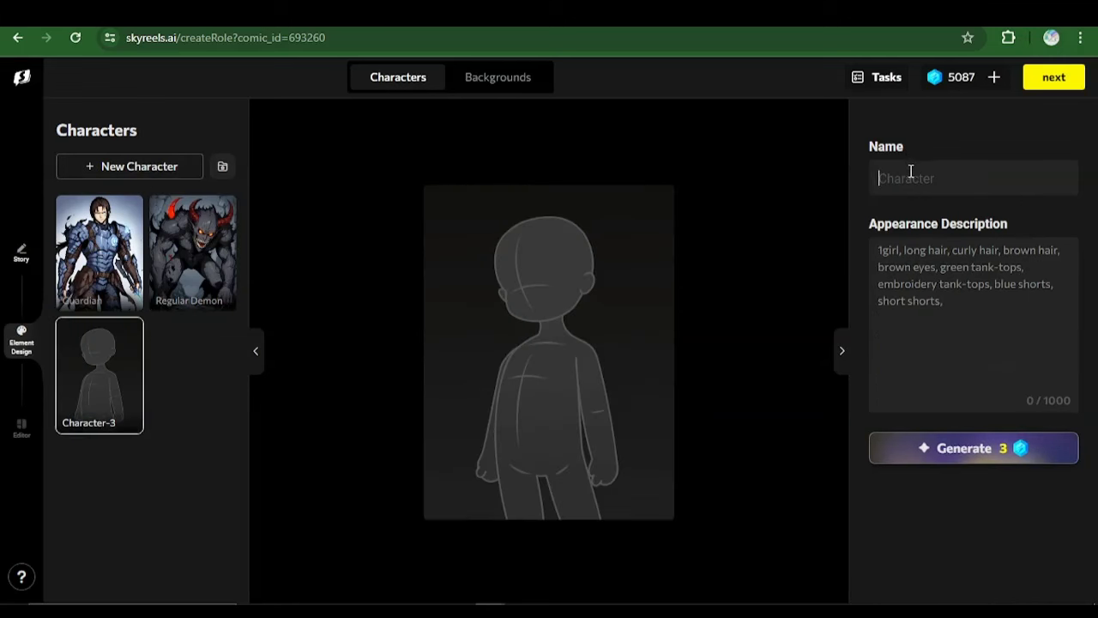
pyautogui.write('Large demon')
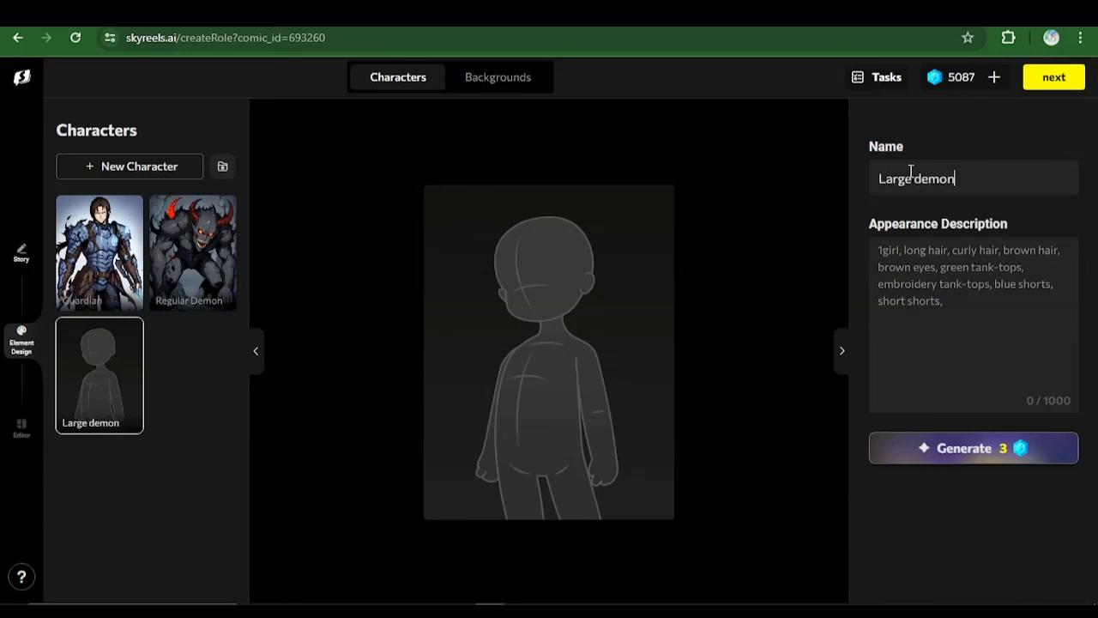
pyautogui.click(935, 289)
pyautogui.hotkey('ctrl', 'v')
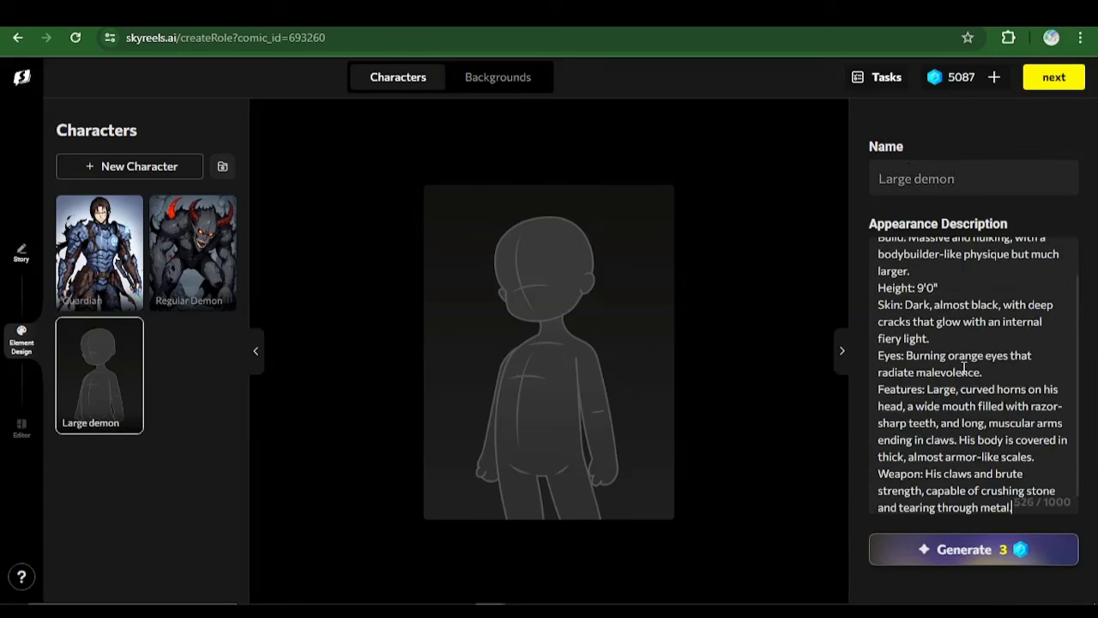
pyautogui.click(982, 547)
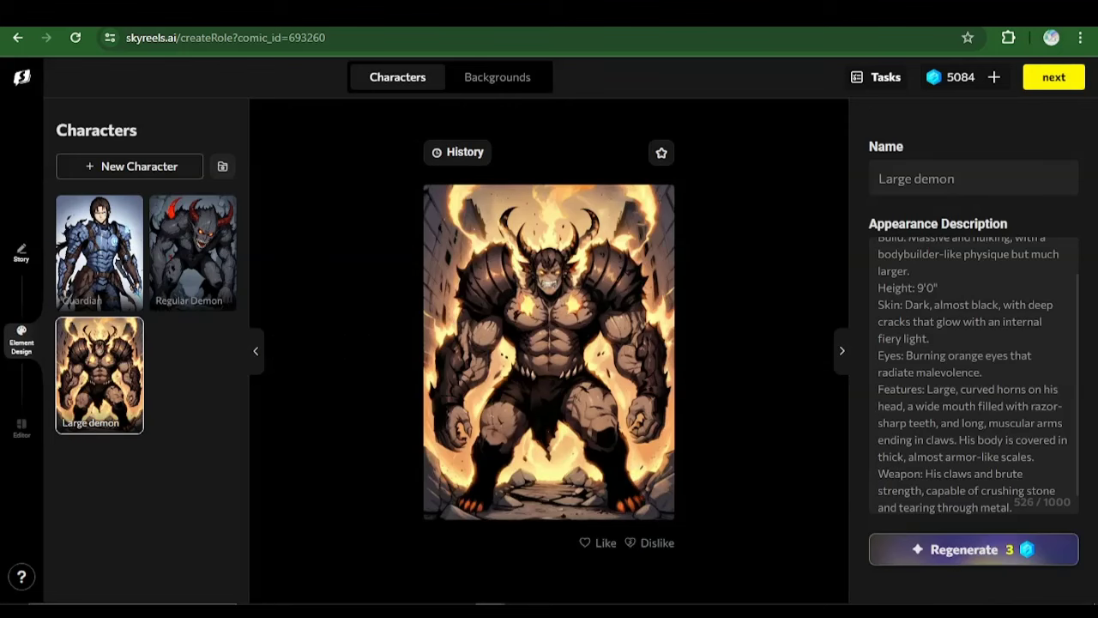
# Continue to the comic editor and review the minor characters and visual design notes in the ChatGPT reply
pyautogui.click(1037, 76)
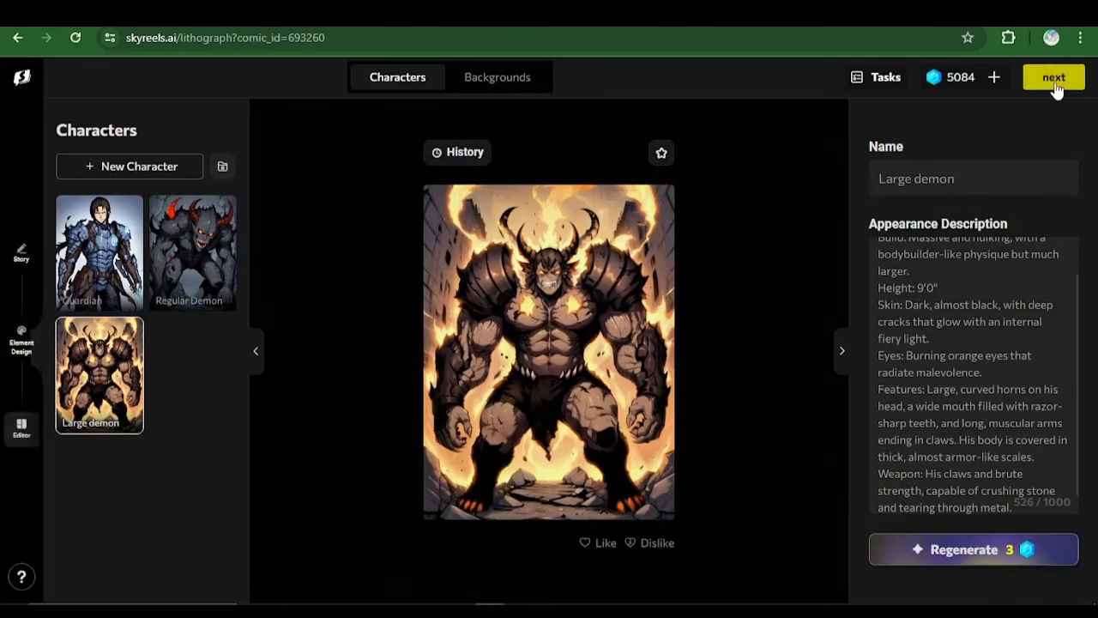
pyautogui.hotkey('alt', 'Tab')
pyautogui.scroll(-2, 417, 357)
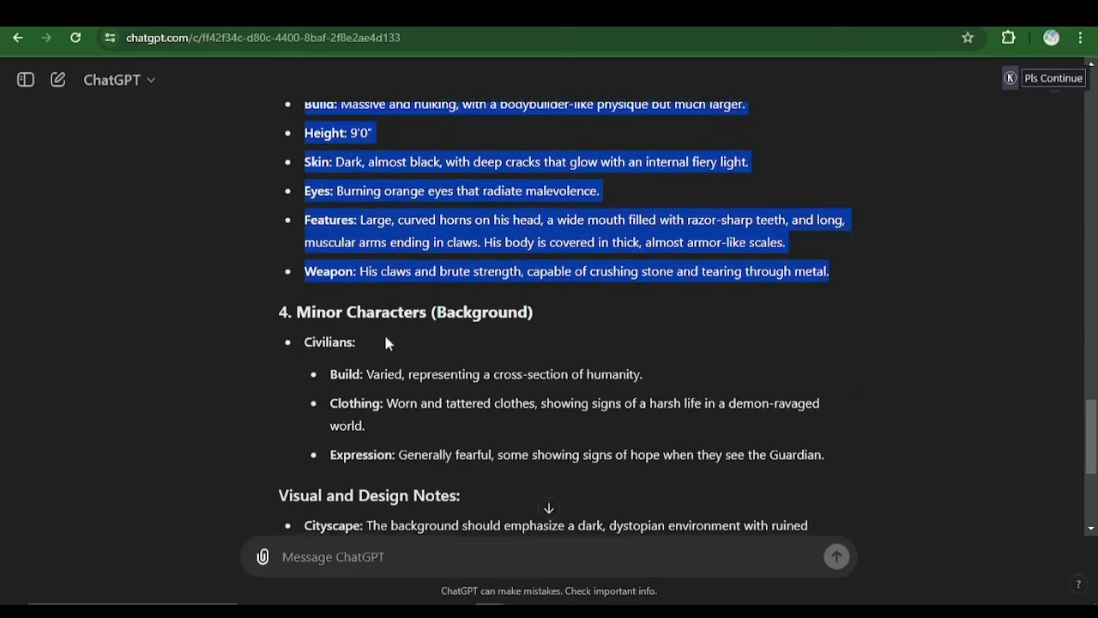
pyautogui.scroll(-2, 407, 346)
pyautogui.scroll(2, 293, 275)
pyautogui.hotkey('alt', 'Tab')
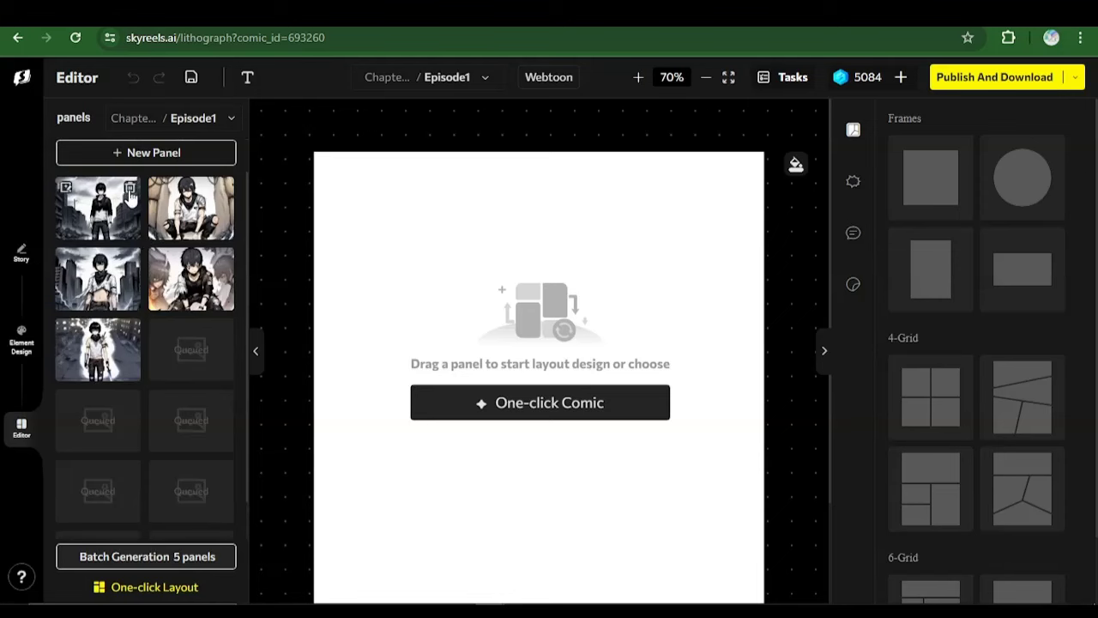
# Delete the five already generated panels from Episode1, leaving only the queued ones
pyautogui.click(129, 190)
pyautogui.click(592, 401)
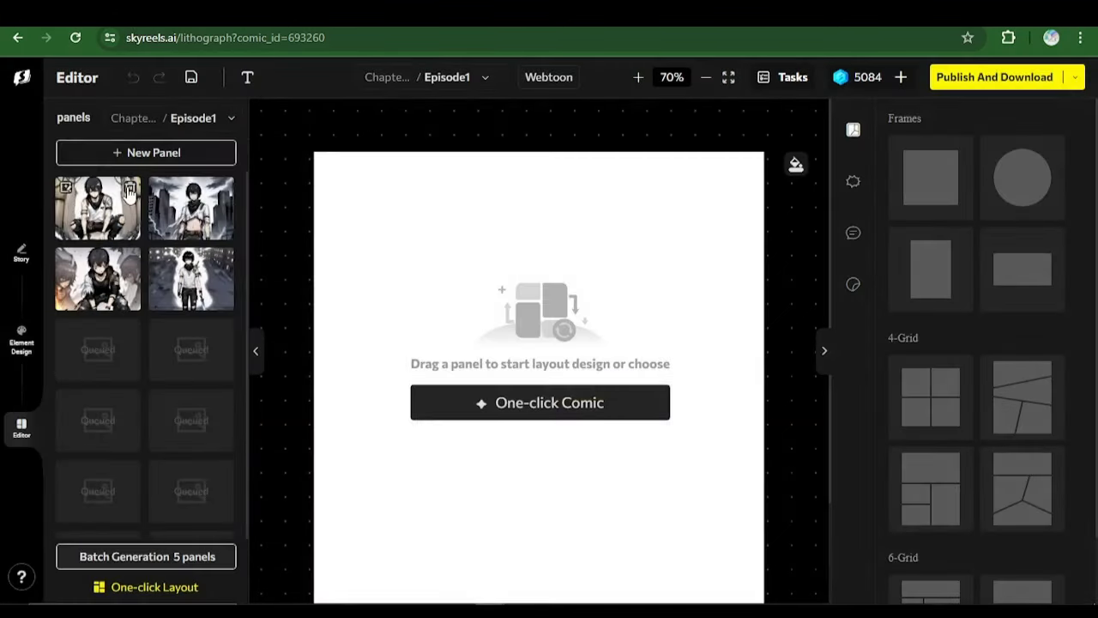
pyautogui.click(130, 189)
pyautogui.click(582, 399)
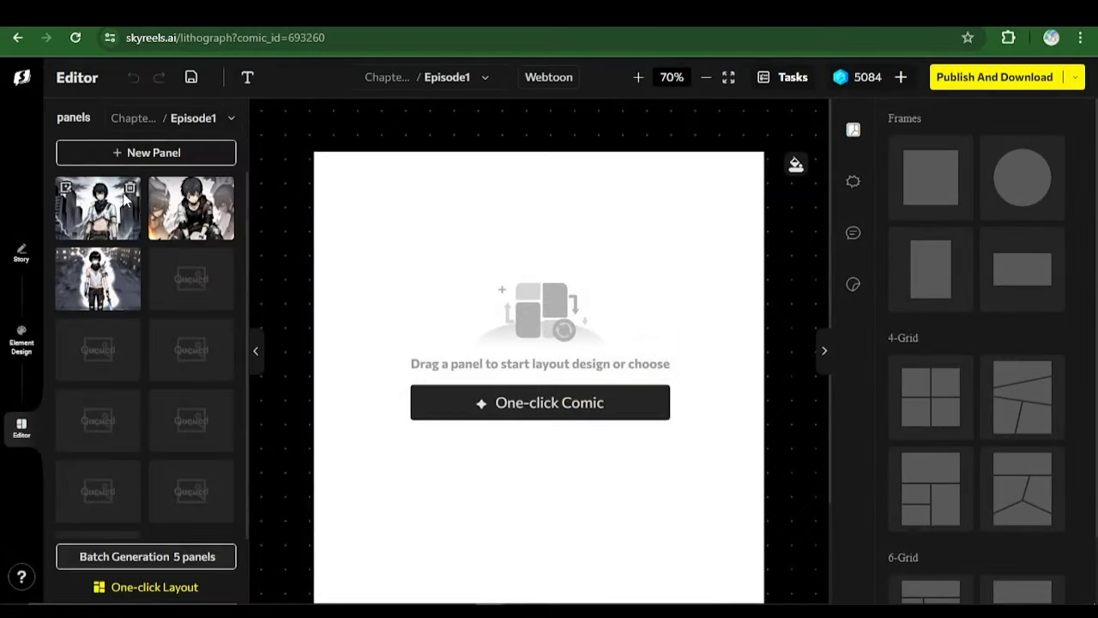
pyautogui.click(130, 189)
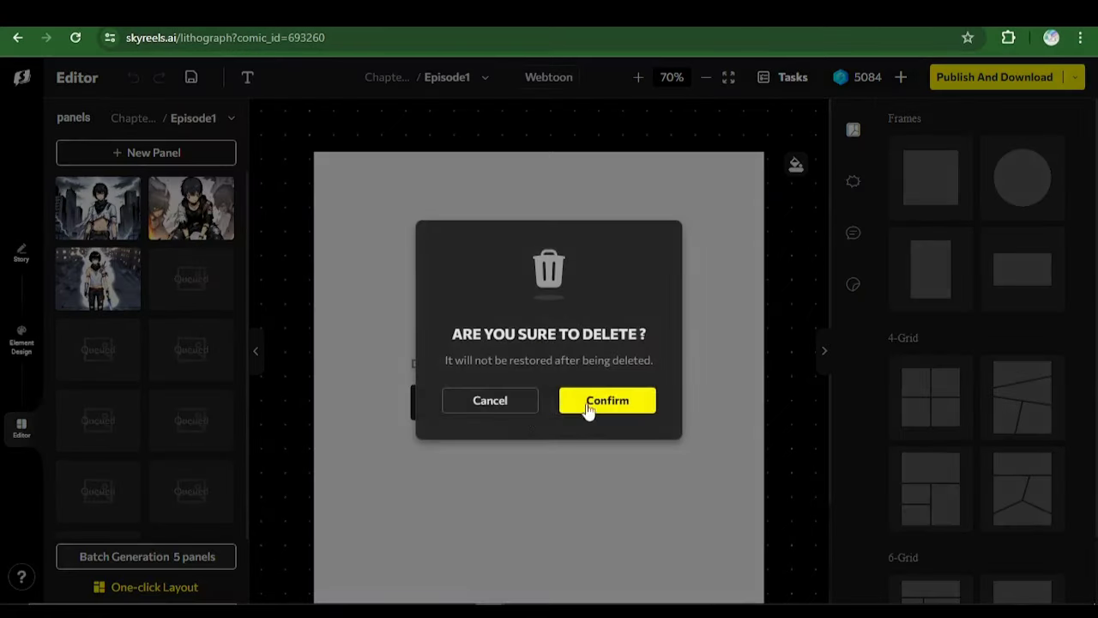
pyautogui.click(589, 402)
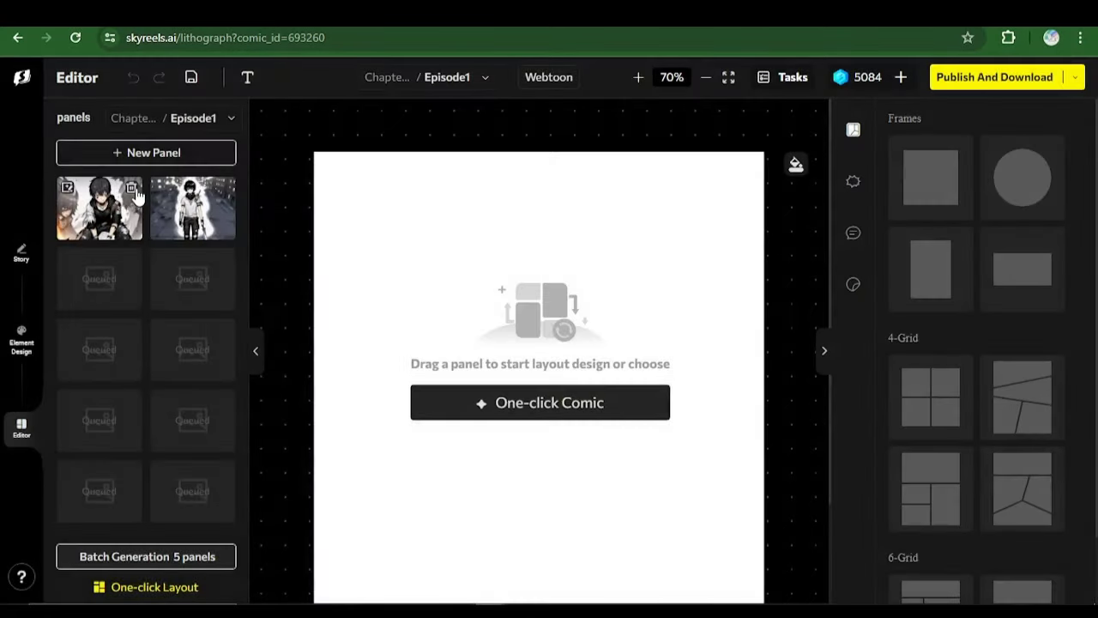
pyautogui.click(131, 189)
pyautogui.click(594, 399)
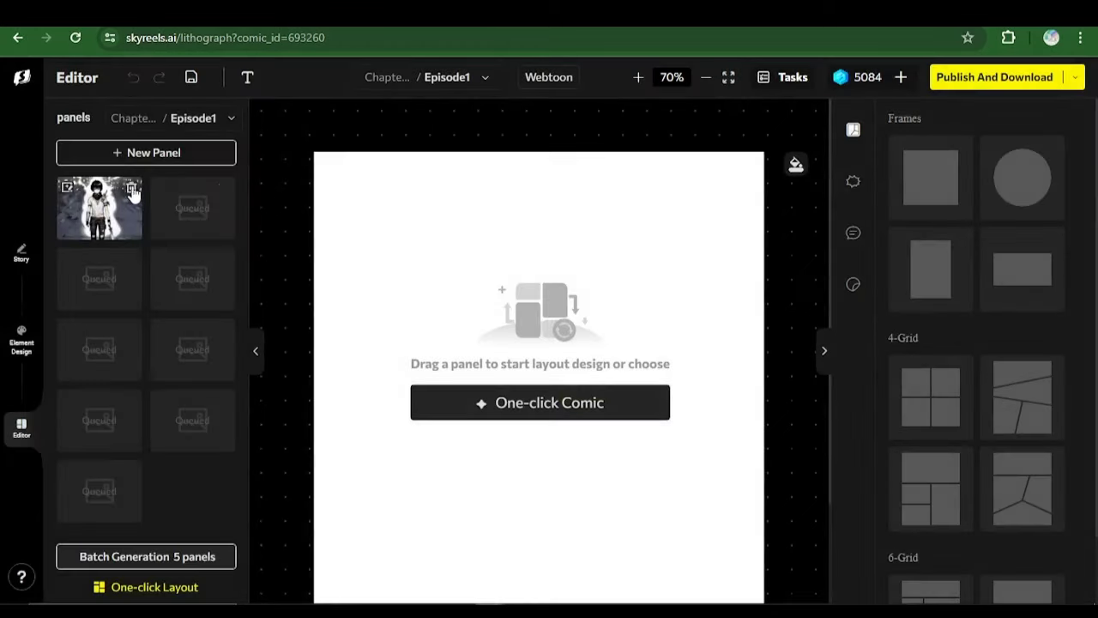
pyautogui.click(132, 189)
pyautogui.click(650, 407)
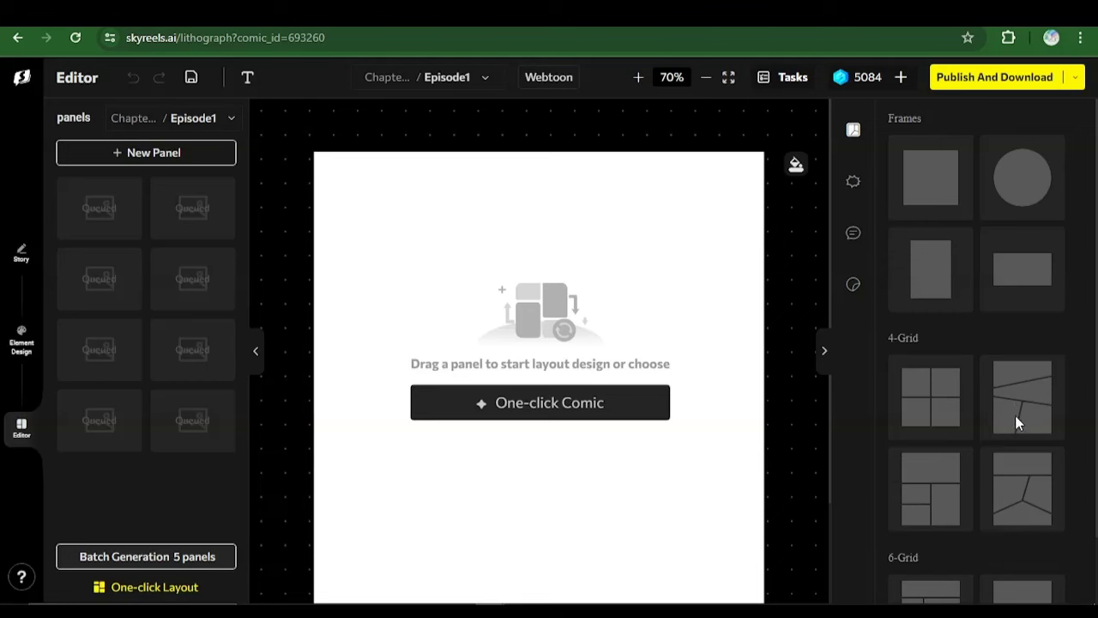
# Place the 4-Grid layout with a wide upper frame and three angled frames below it on the comic page
pyautogui.scroll(-1, 1015, 419)
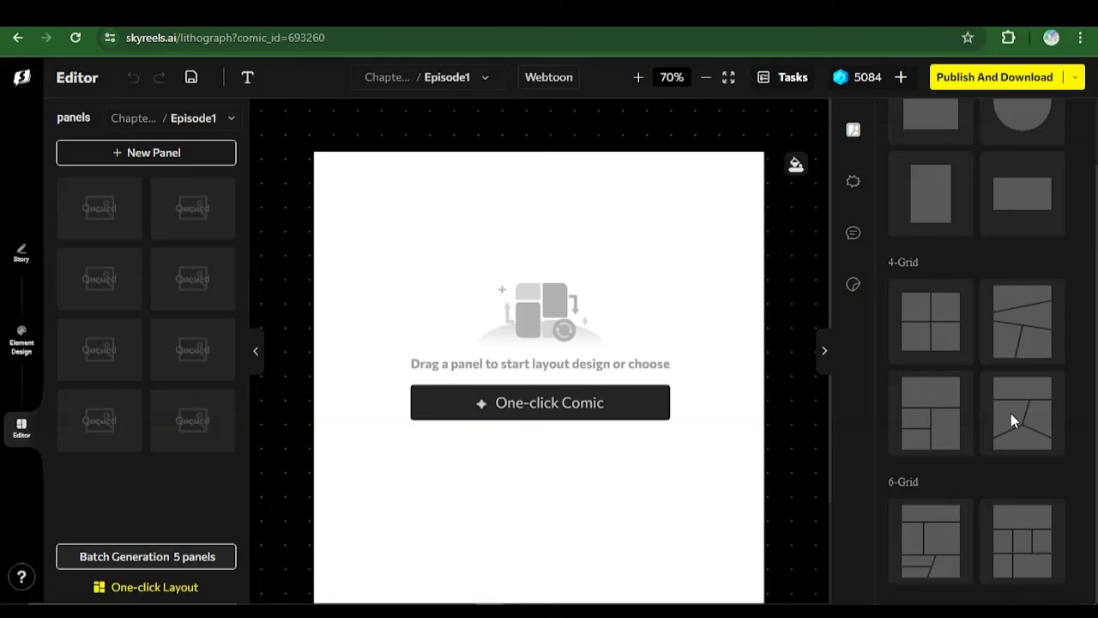
pyautogui.moveTo(1010, 413); pyautogui.dragTo(523, 284)
pyautogui.scroll(-3, 760, 349)
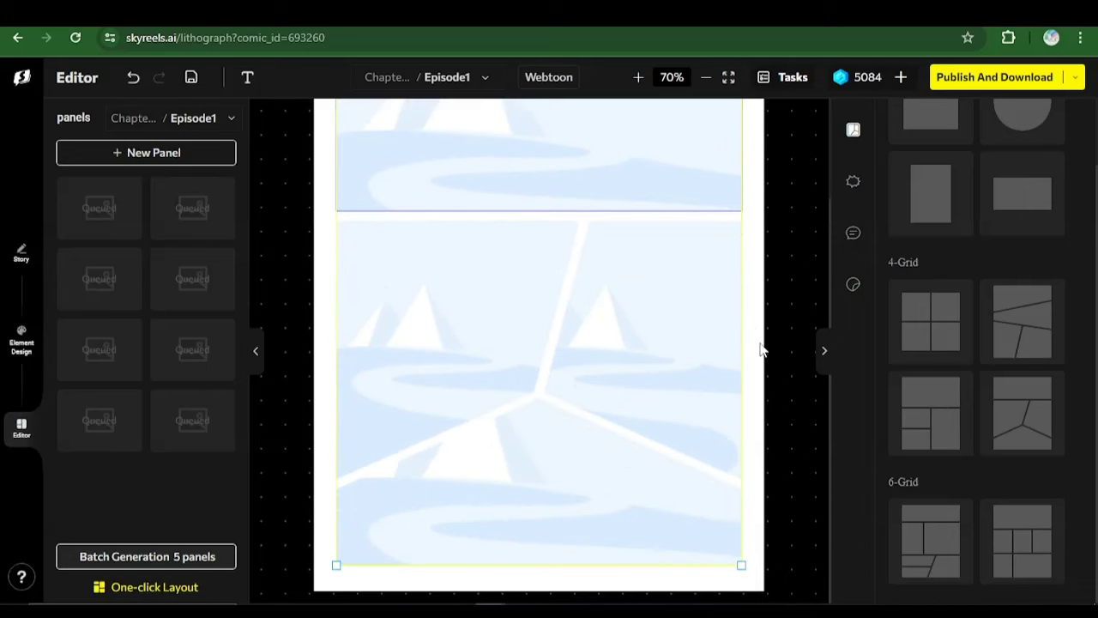
pyautogui.scroll(3, 760, 397)
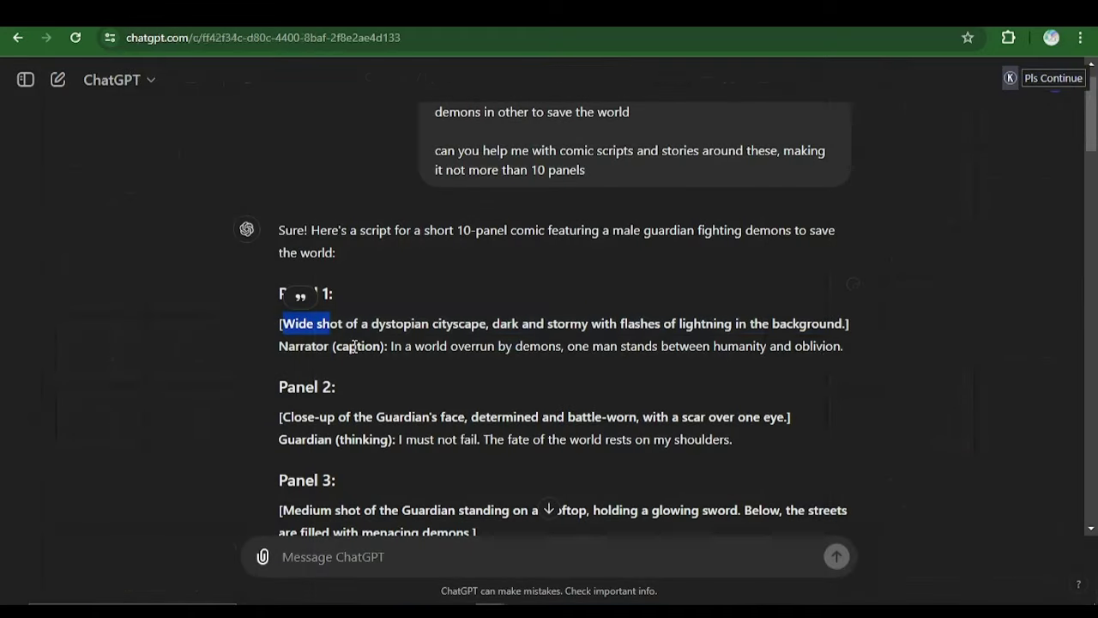
# Replace the first queued panel's prompt with the Panel 1 scene description copied from the ChatGPT script and generate the panel
pyautogui.moveTo(353, 345); pyautogui.dragTo(353, 346)
pyautogui.hotkey('ctrl', 'c')
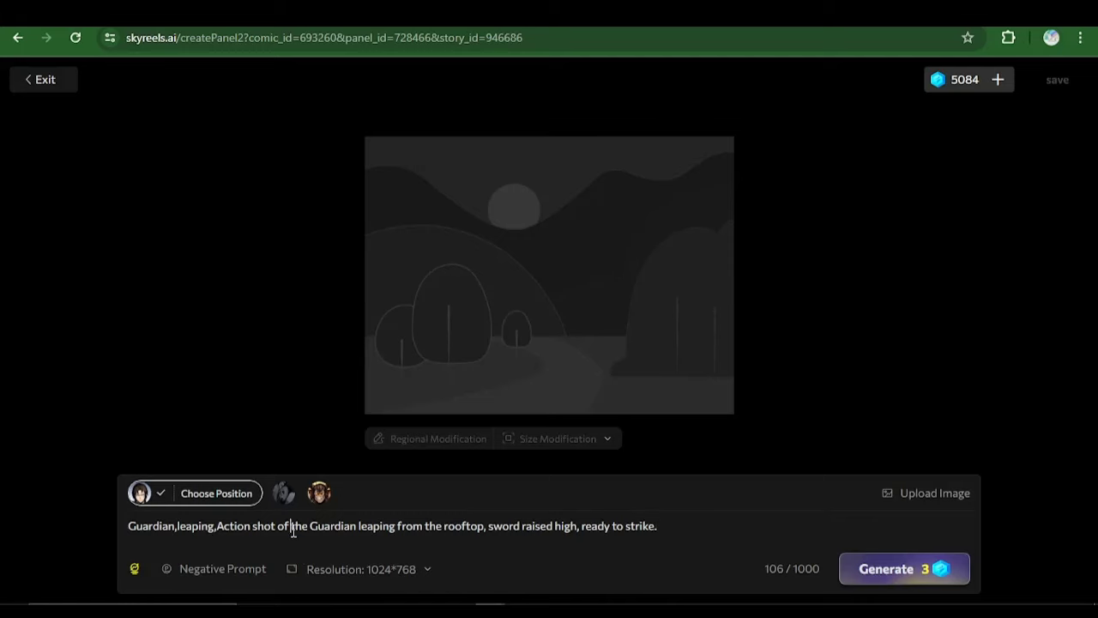
pyautogui.hotkey('ctrl', 'a')
pyautogui.hotkey('ctrl', 'v')
pyautogui.click(883, 568)
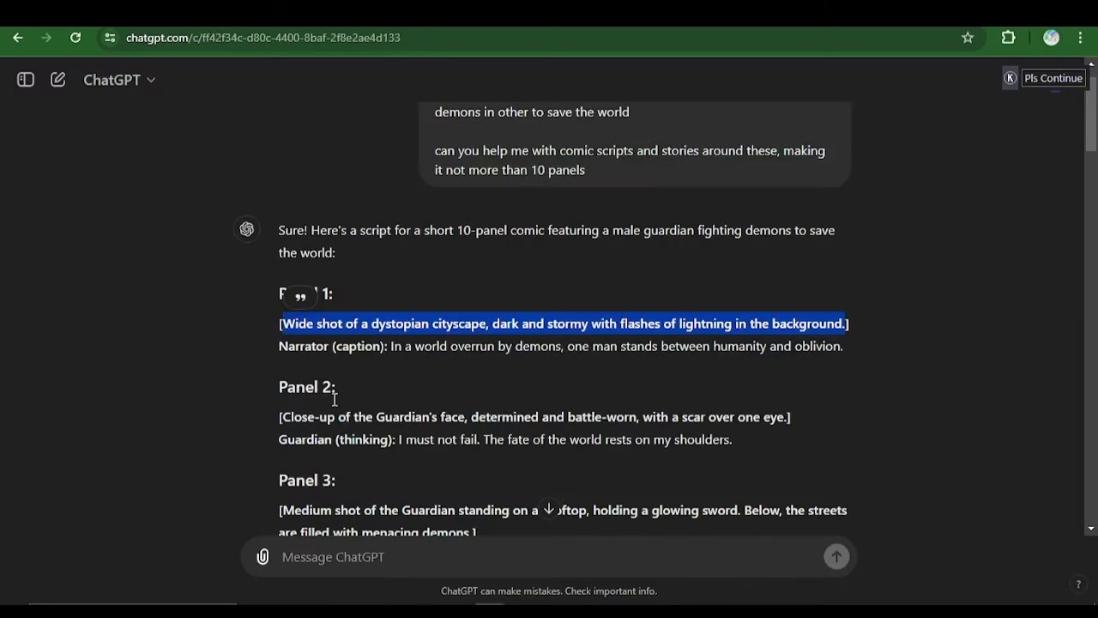
# Deselect the Guardian for the cityscape panel, regenerate it without any character, and save the panel
pyautogui.scroll(-2, 372, 407)
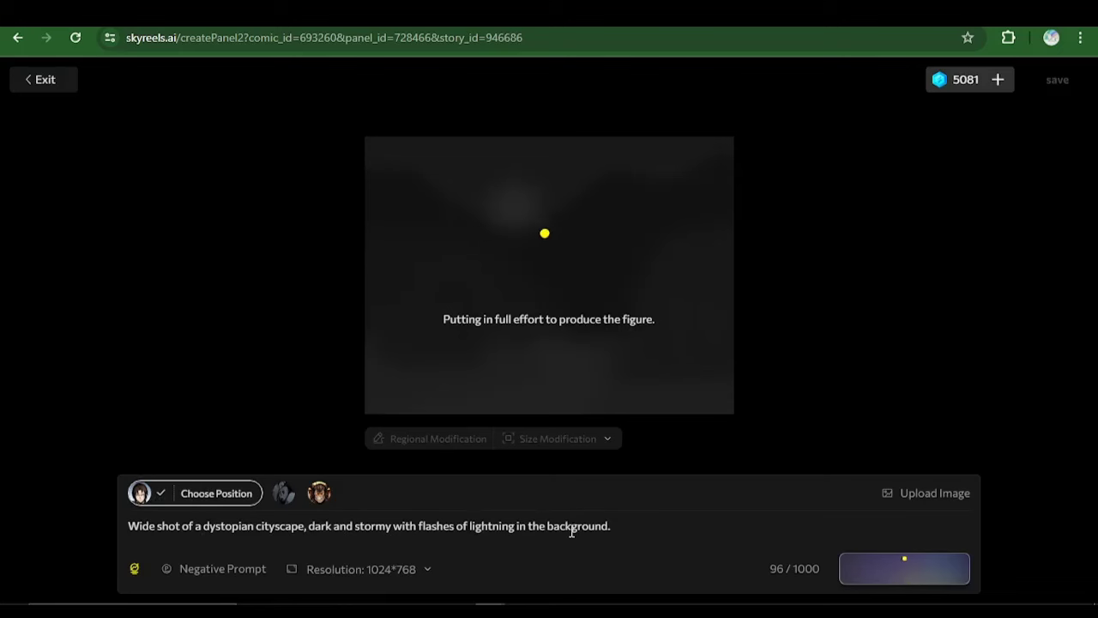
pyautogui.moveTo(163, 495)
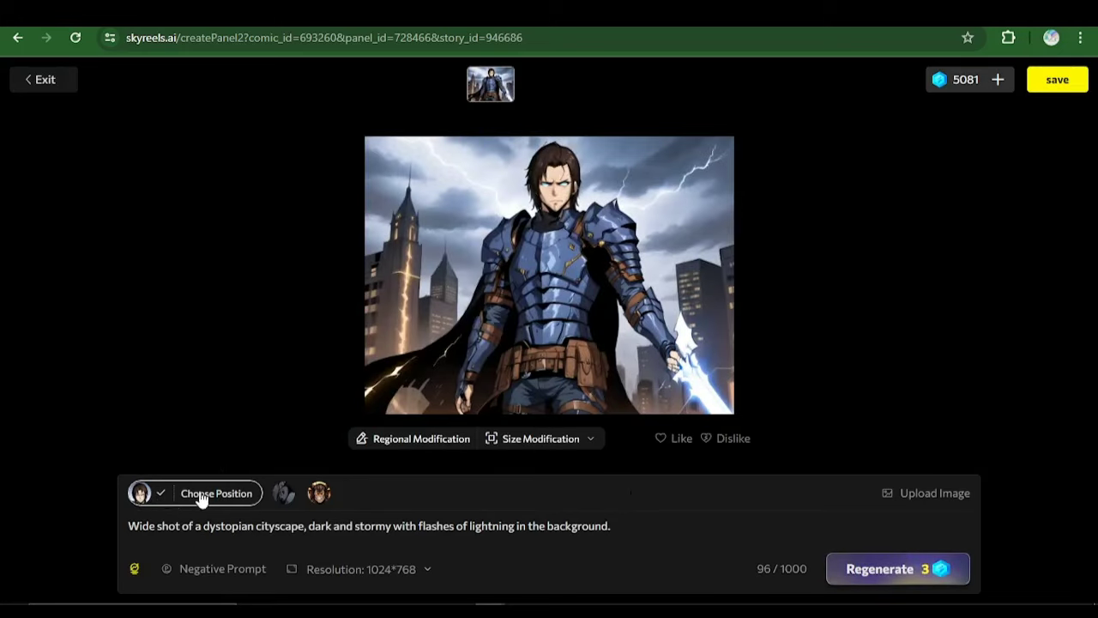
pyautogui.click(892, 574)
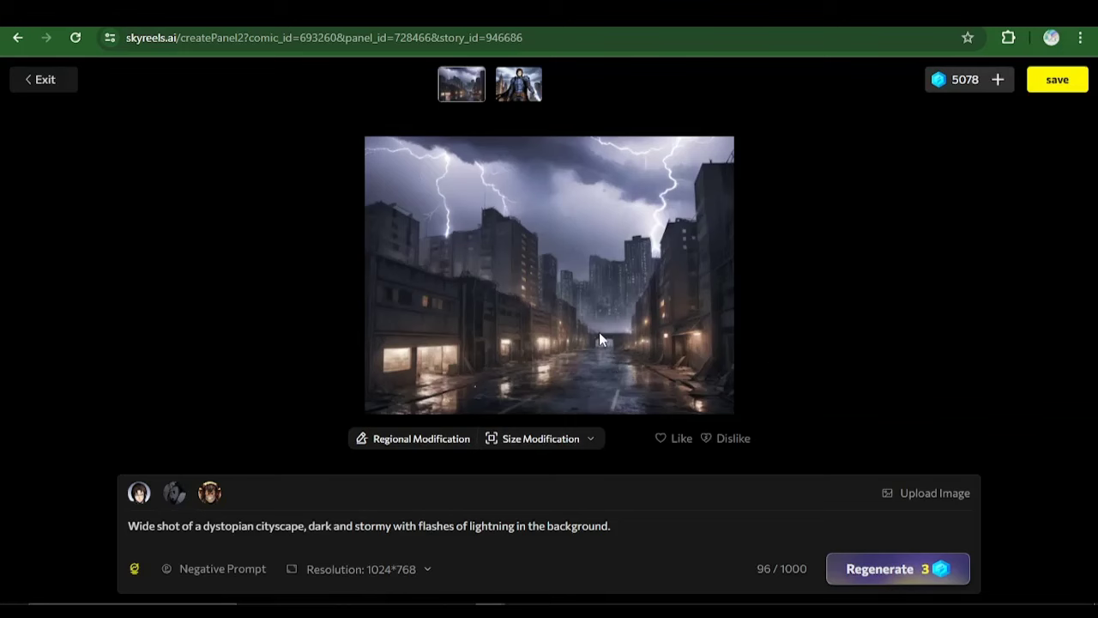
pyautogui.click(1059, 89)
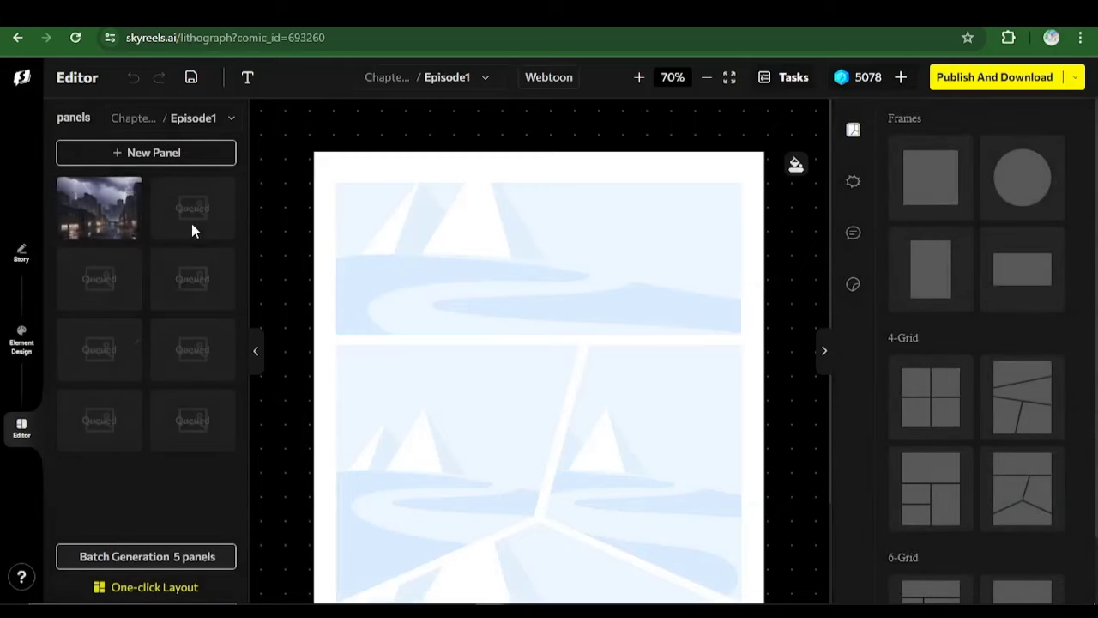
# Place the stormy cityscape panel in the page's wide upper frame and adjust the image's position within it
pyautogui.moveTo(120, 215)
pyautogui.mouseDown()
pyautogui.moveTo(232, 223)
pyautogui.moveTo(513, 282)
pyautogui.mouseUp()
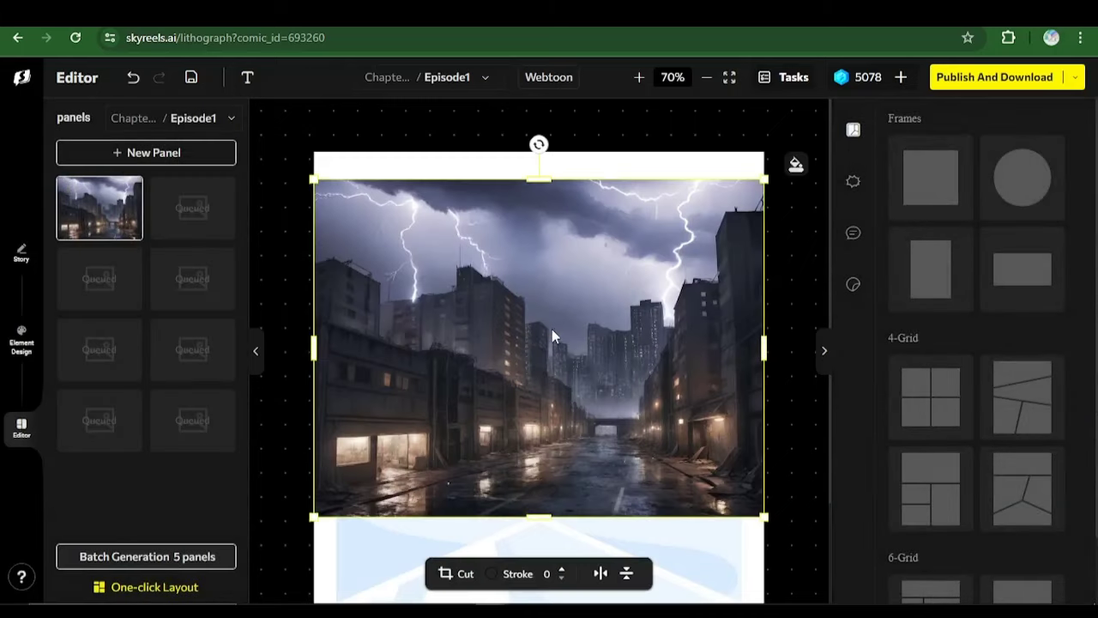
pyautogui.moveTo(552, 329); pyautogui.dragTo(557, 248)
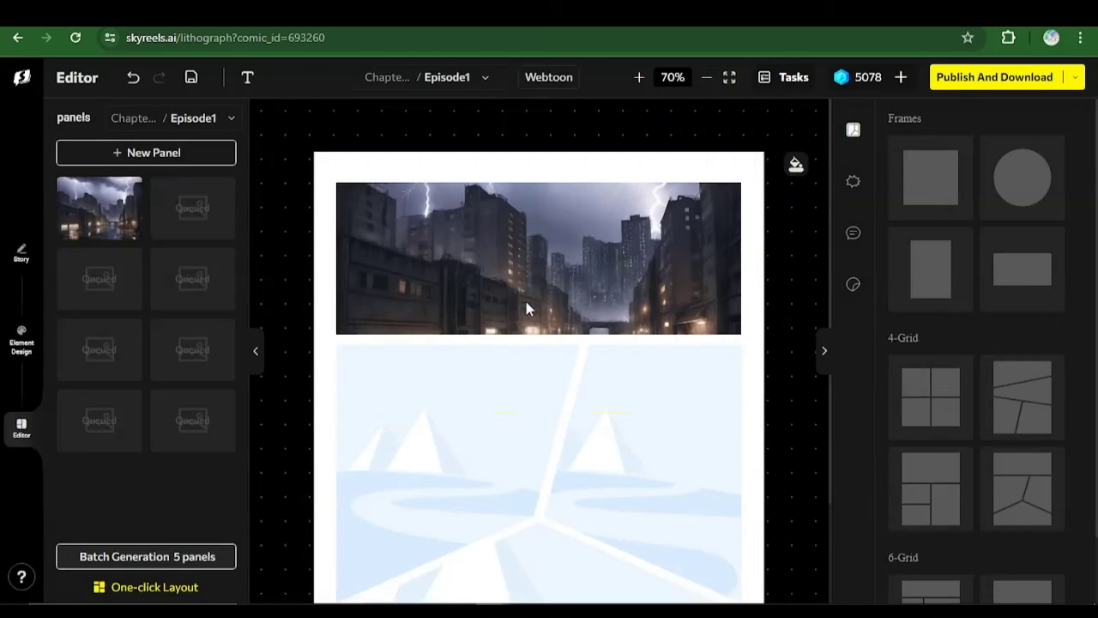
pyautogui.doubleClick(560, 298)
pyautogui.moveTo(560, 298)
pyautogui.mouseDown()
pyautogui.moveTo(558, 272)
pyautogui.moveTo(558, 286)
pyautogui.mouseUp()
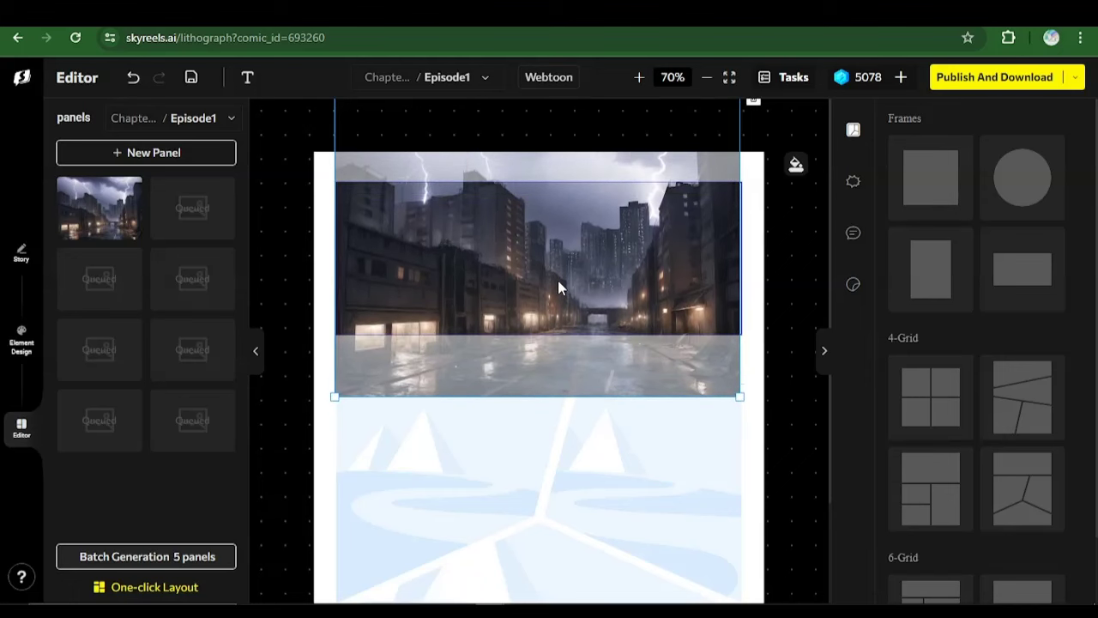
pyautogui.click(757, 340)
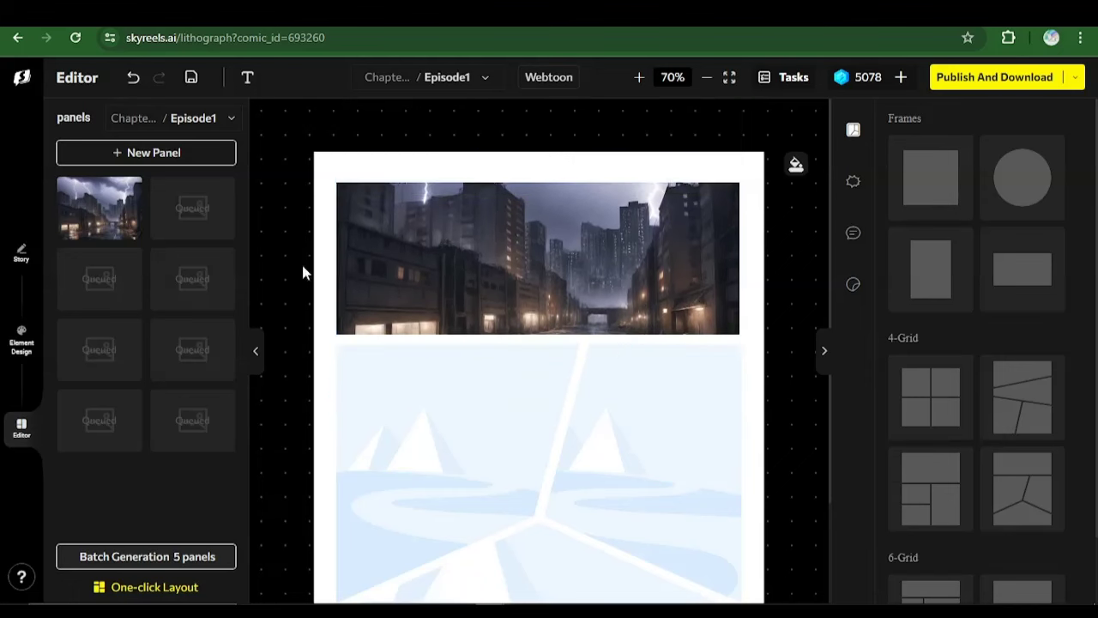
# Copy the Panel 2 scene description, the close-up of the Guardian's face, from the ChatGPT script
pyautogui.hotkey('alt', 'Tab')
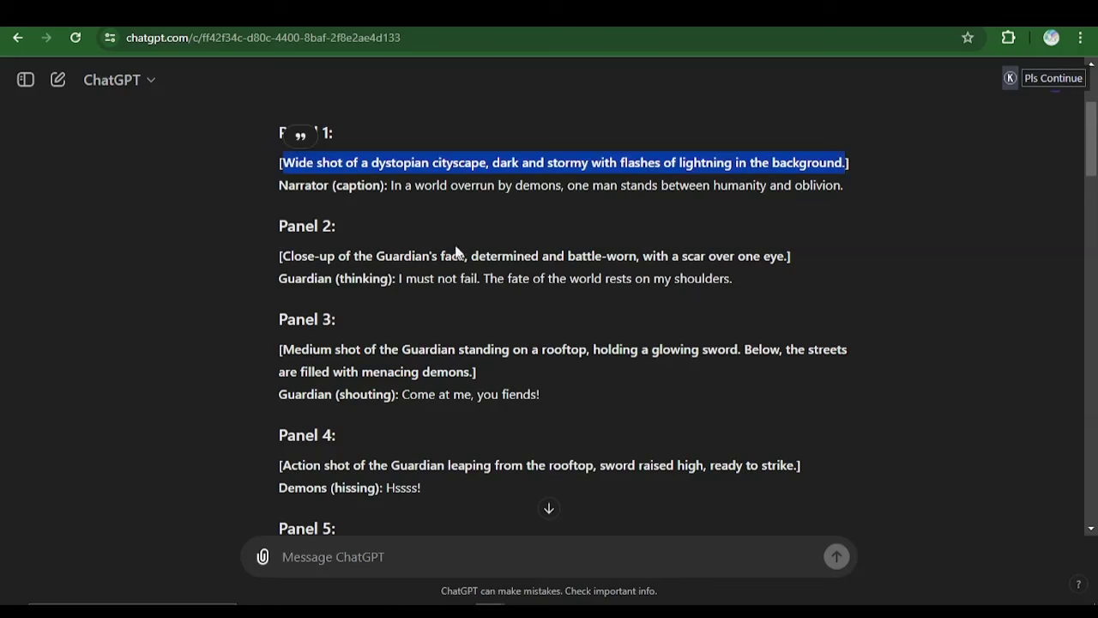
pyautogui.click(285, 257)
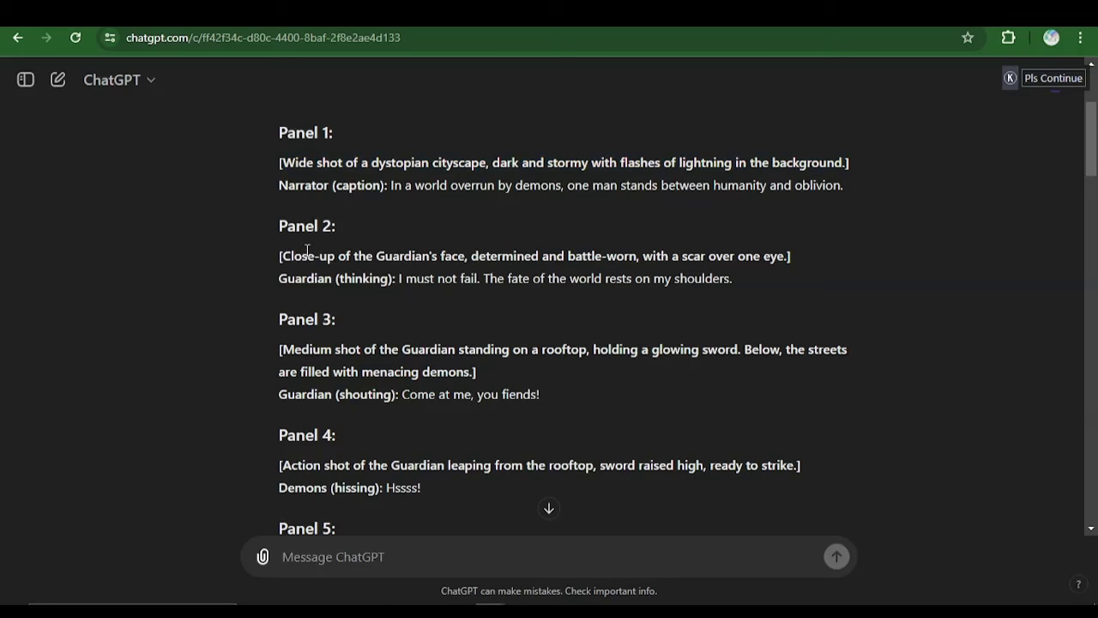
pyautogui.moveTo(283, 256); pyautogui.dragTo(788, 256)
pyautogui.hotkey('ctrl', 'c')
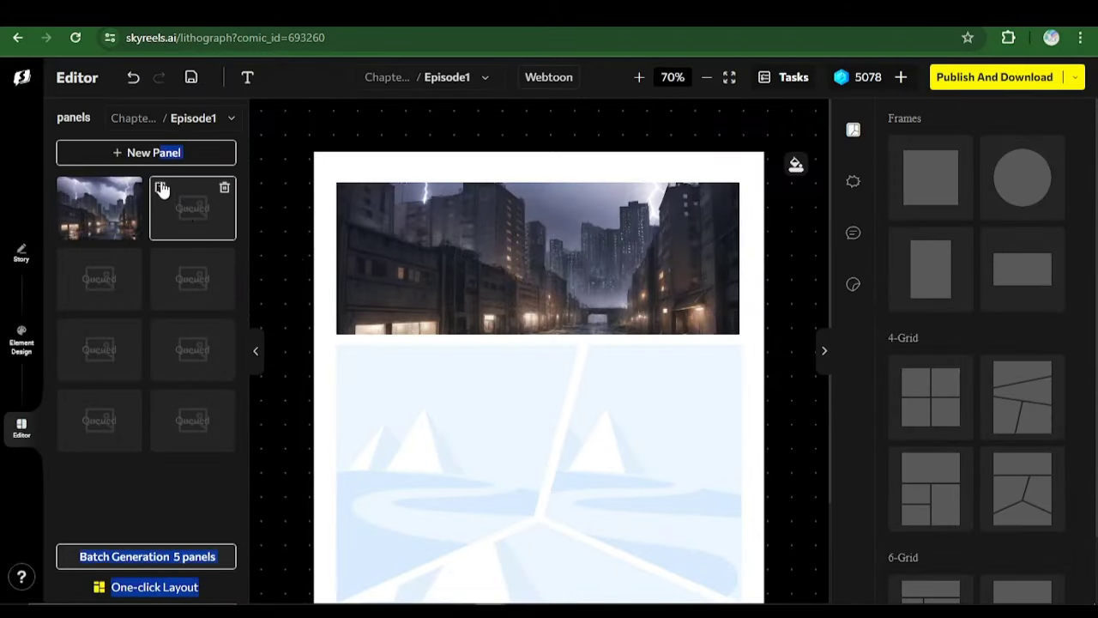
# Replace the second queued panel's prompt with the copied Panel 2 description, generate the Guardian close-up, and save the panel
pyautogui.click(160, 185)
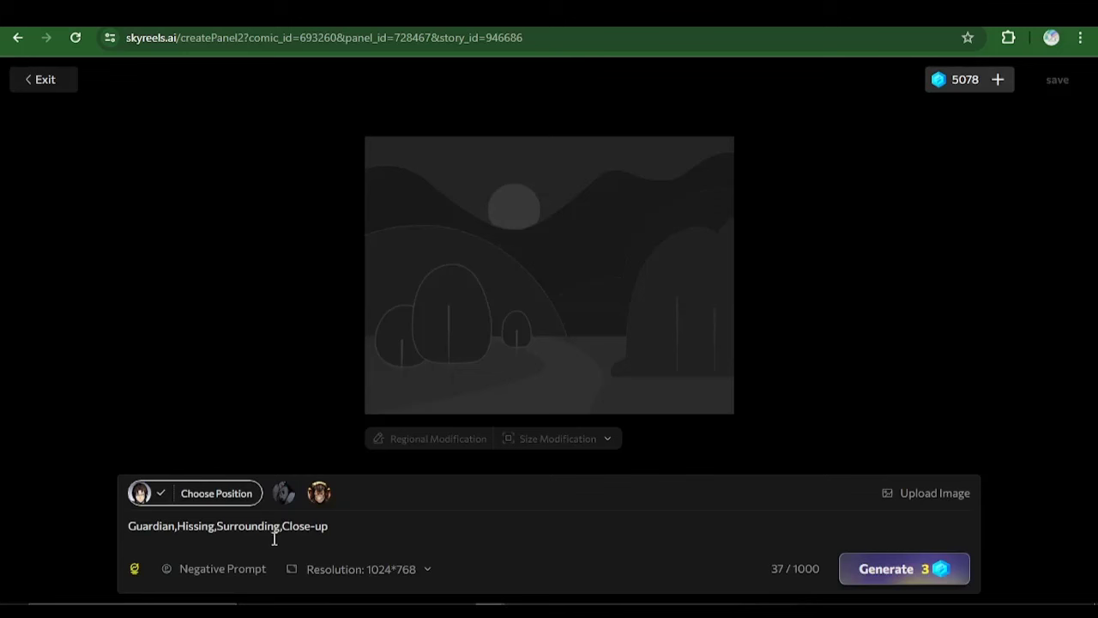
pyautogui.click(354, 524)
pyautogui.hotkey('ctrl', 'a')
pyautogui.hotkey('ctrl', 'v')
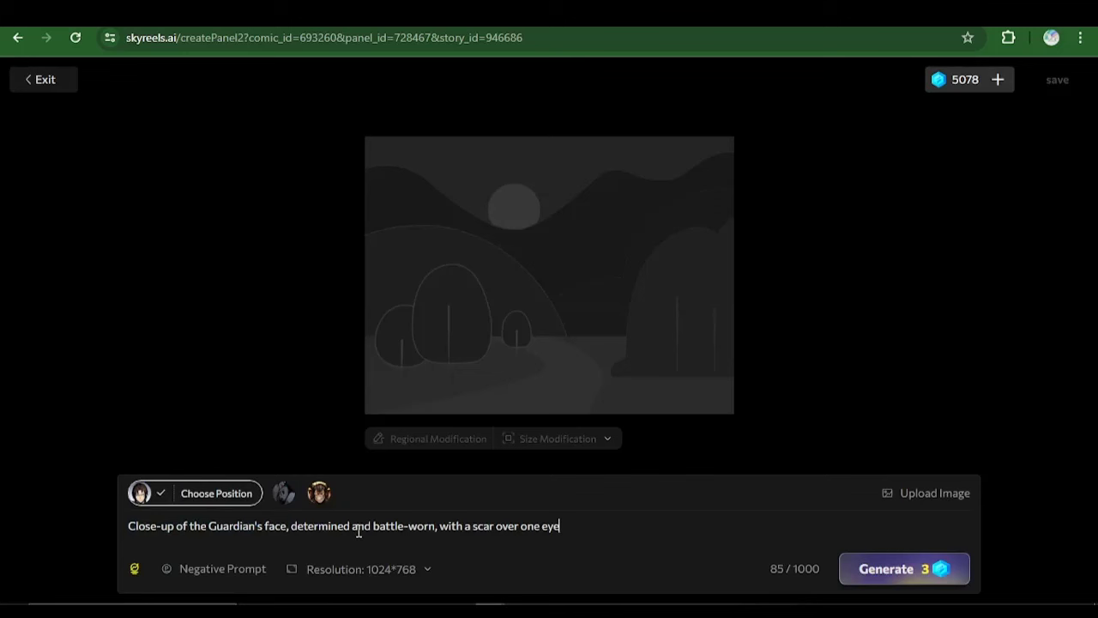
pyautogui.click(922, 574)
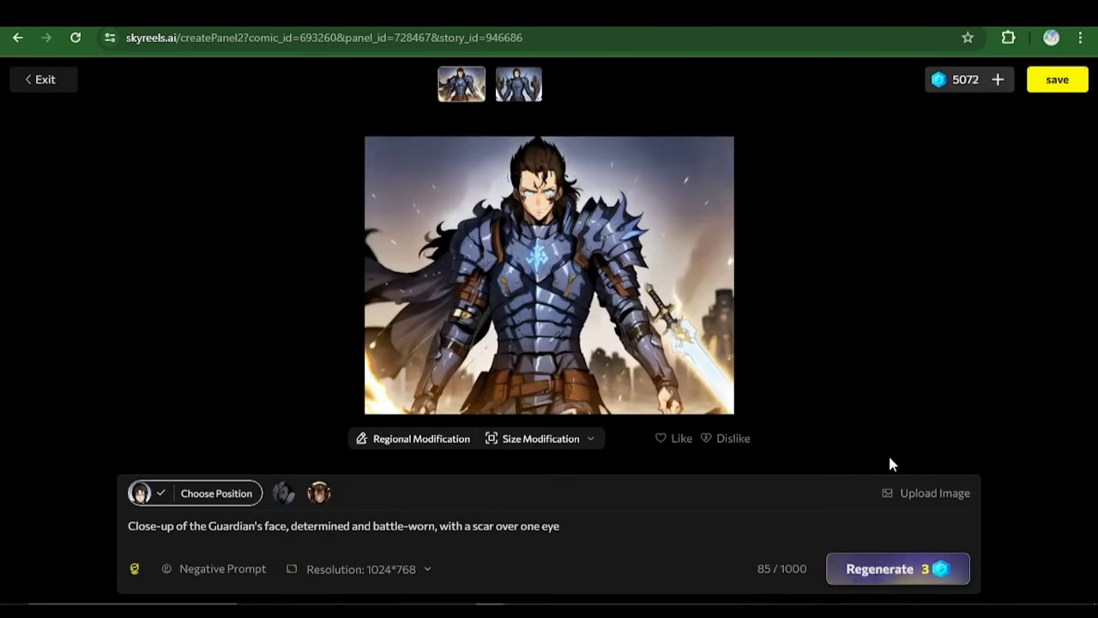
pyautogui.click(1052, 86)
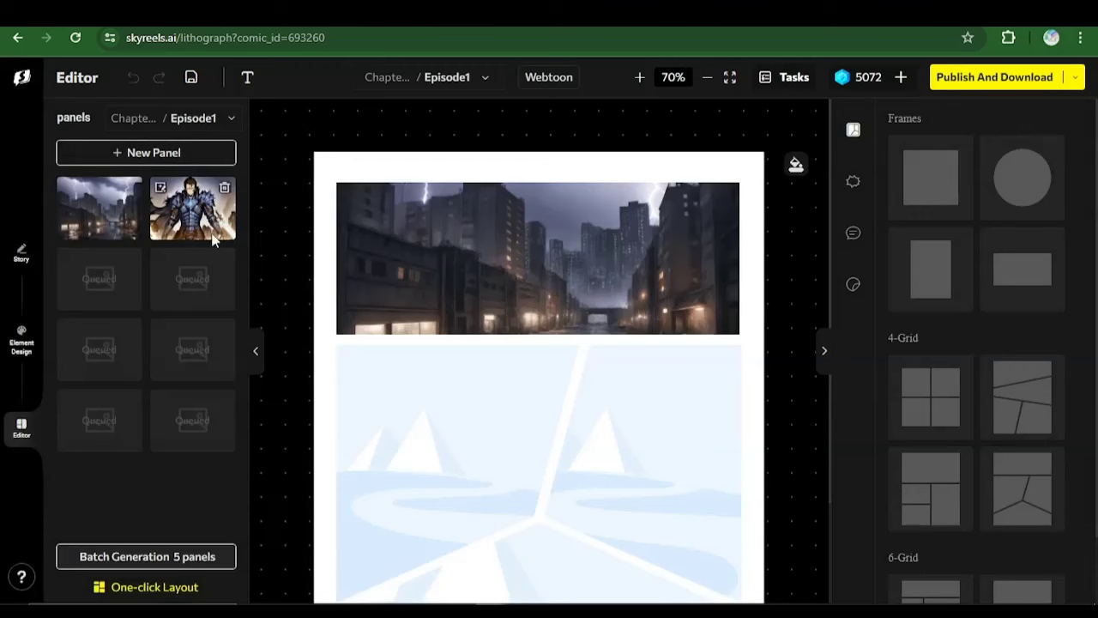
# Place the Guardian close-up panel in the page's left slanted frame, just below the cityscape
pyautogui.scroll(-1, 660, 482)
pyautogui.scroll(-1, 661, 482)
pyautogui.moveTo(185, 210)
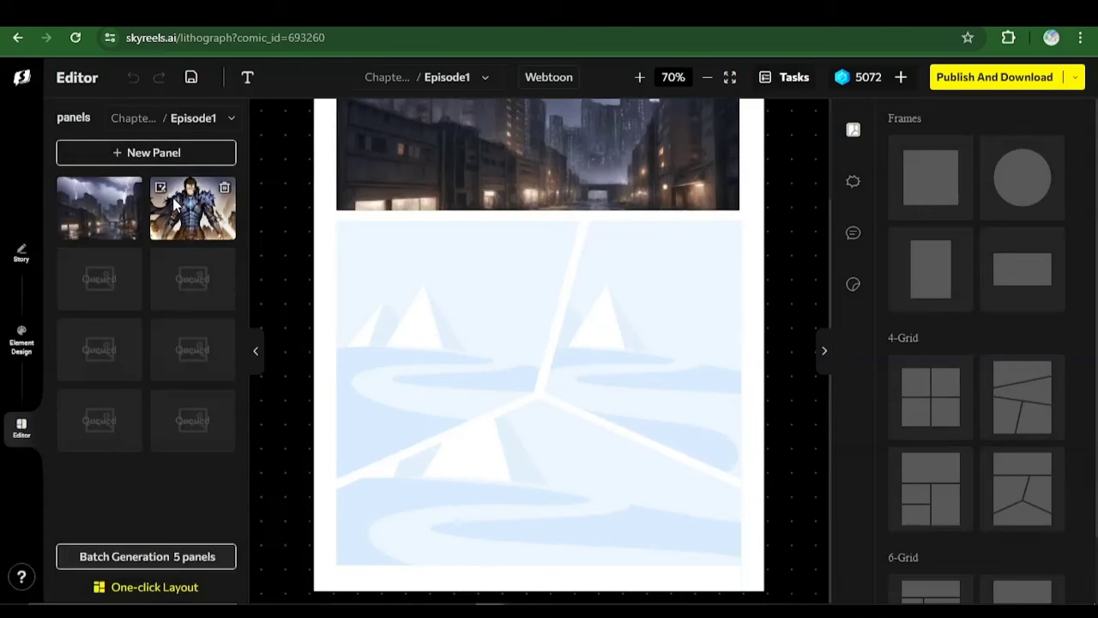
pyautogui.moveTo(187, 214); pyautogui.dragTo(407, 320)
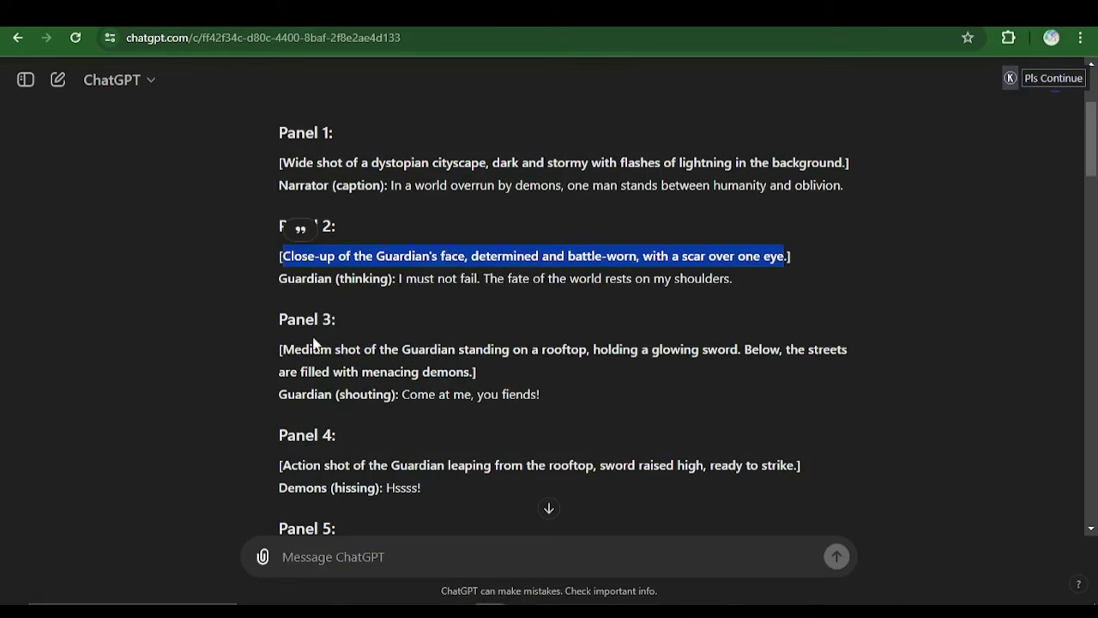
# Copy the Panel 3 scene description, the Guardian on a rooftop with a glowing sword, from the ChatGPT script
pyautogui.scroll(-2, 292, 257)
pyautogui.click(289, 190)
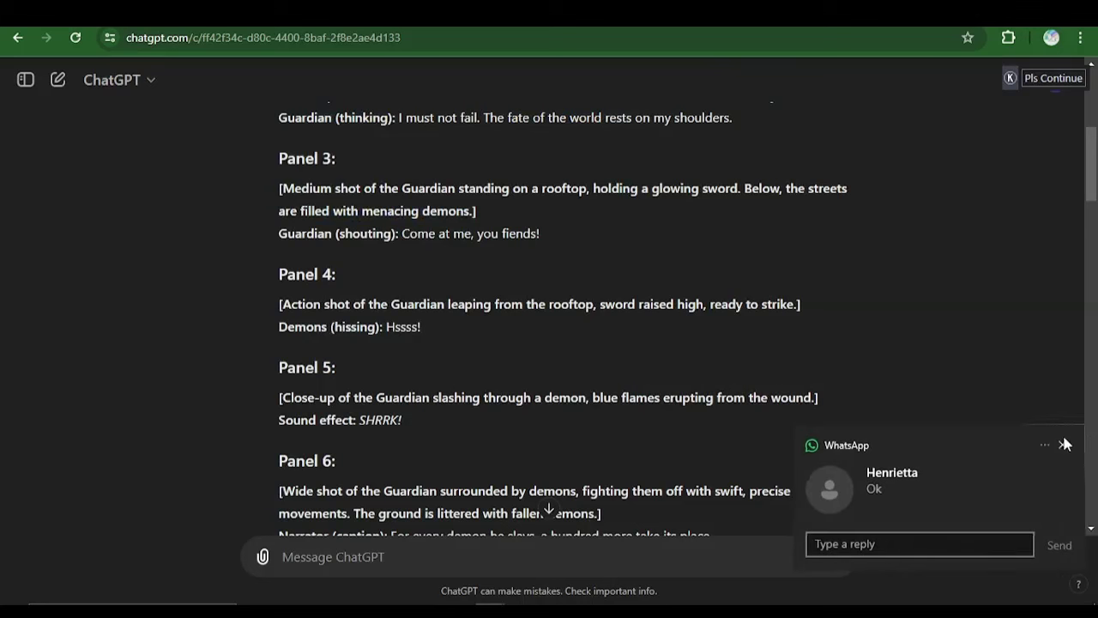
pyautogui.click(1063, 447)
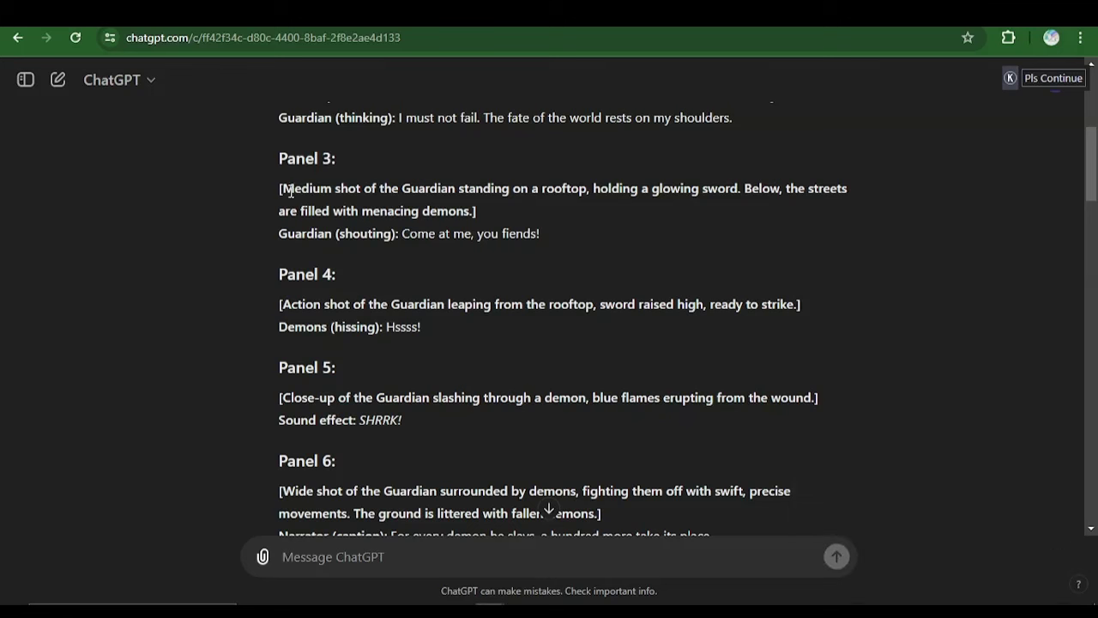
pyautogui.moveTo(284, 188); pyautogui.dragTo(470, 212)
pyautogui.hotkey('ctrl', 'c')
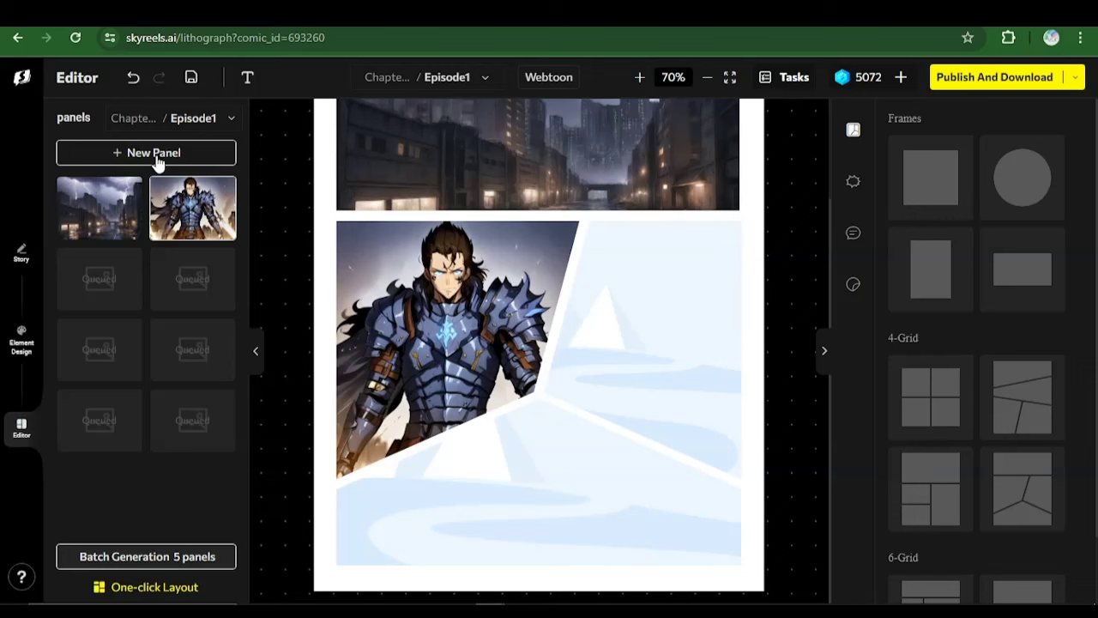
# Replace the third queued panel's prompt with the copied Panel 3 description and generate the panel
pyautogui.click(66, 254)
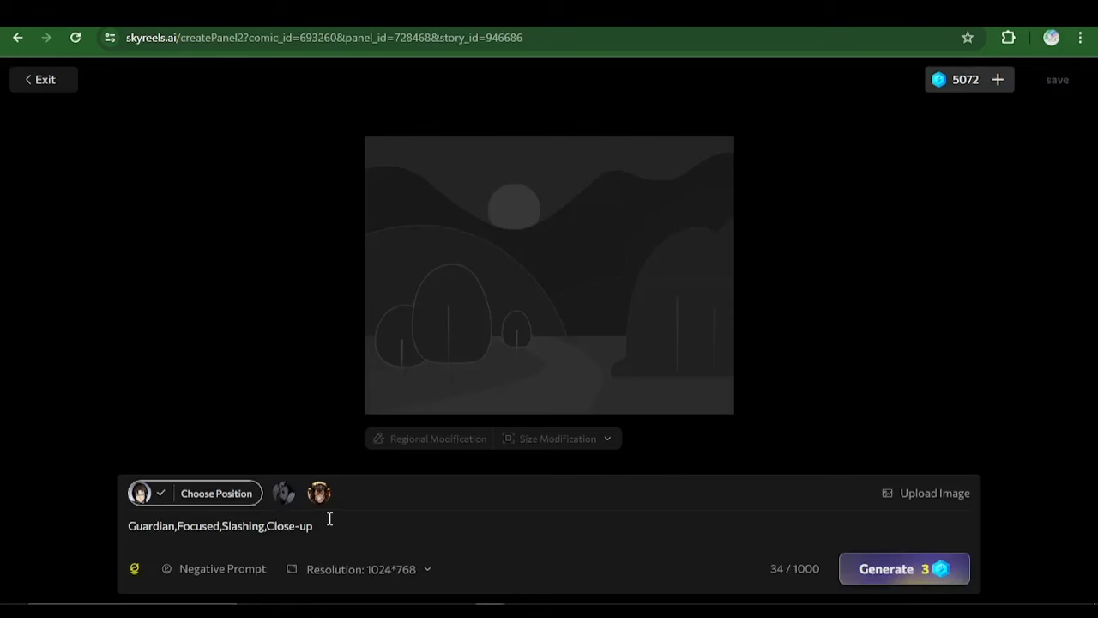
pyautogui.click(330, 520)
pyautogui.hotkey('ctrl', 'a')
pyautogui.hotkey('ctrl', 'v')
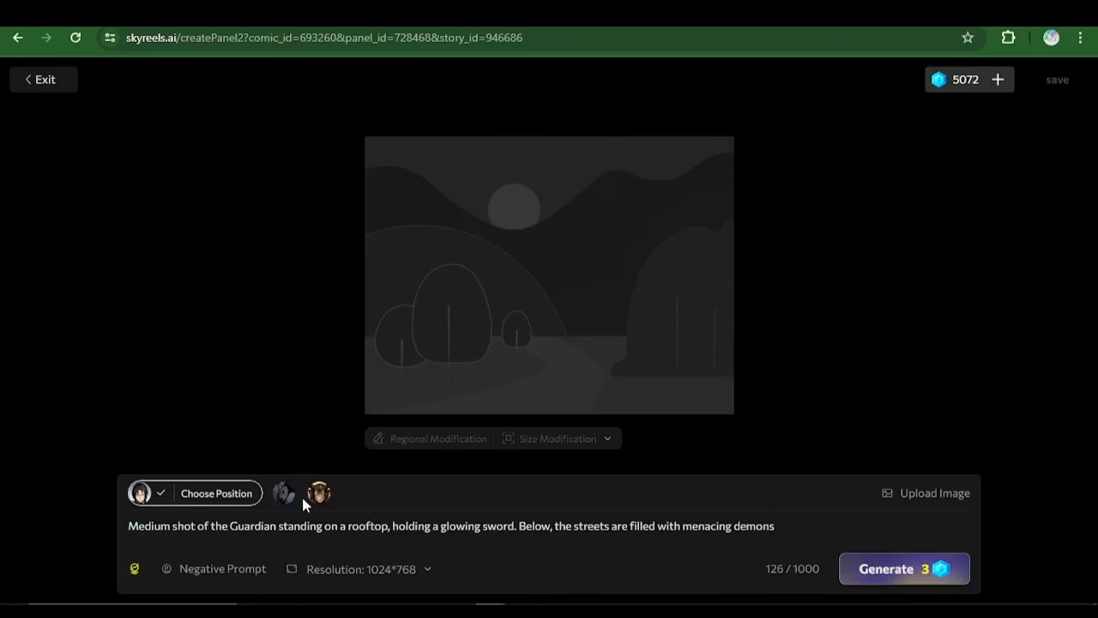
pyautogui.click(885, 572)
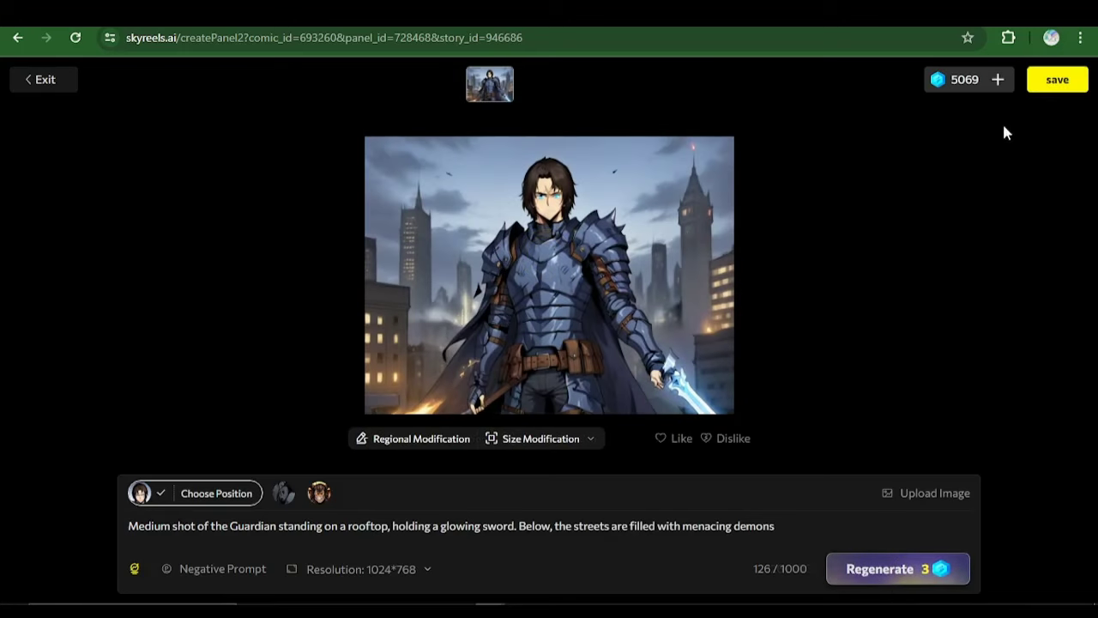
# Save the rooftop Guardian panel and place it in the empty frame beside the Guardian close-up
pyautogui.click(1040, 86)
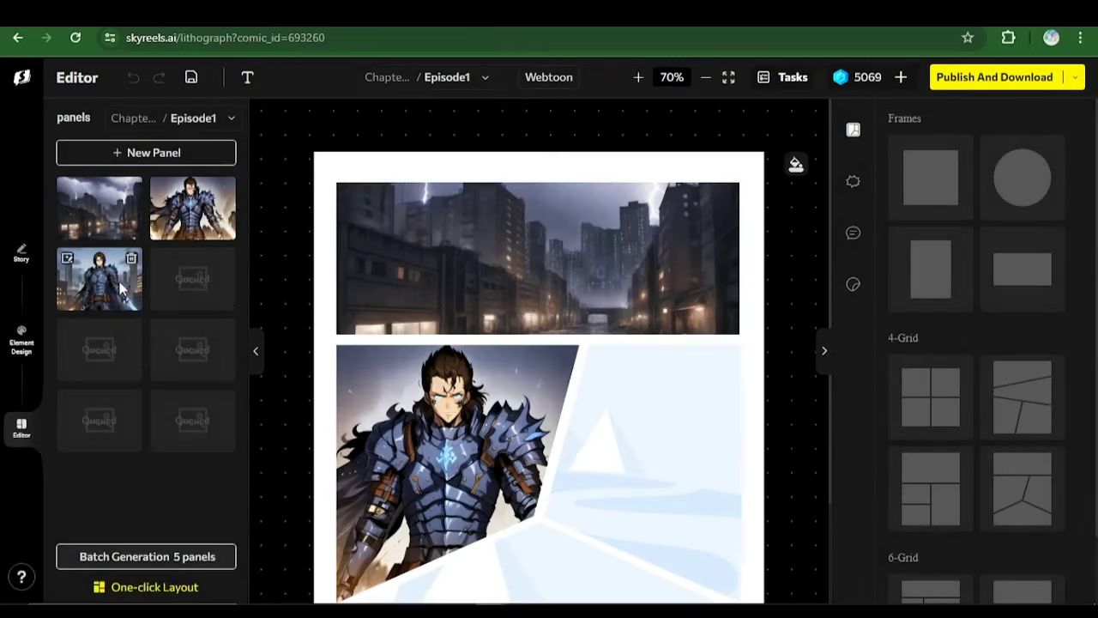
pyautogui.moveTo(100, 283); pyautogui.dragTo(658, 446)
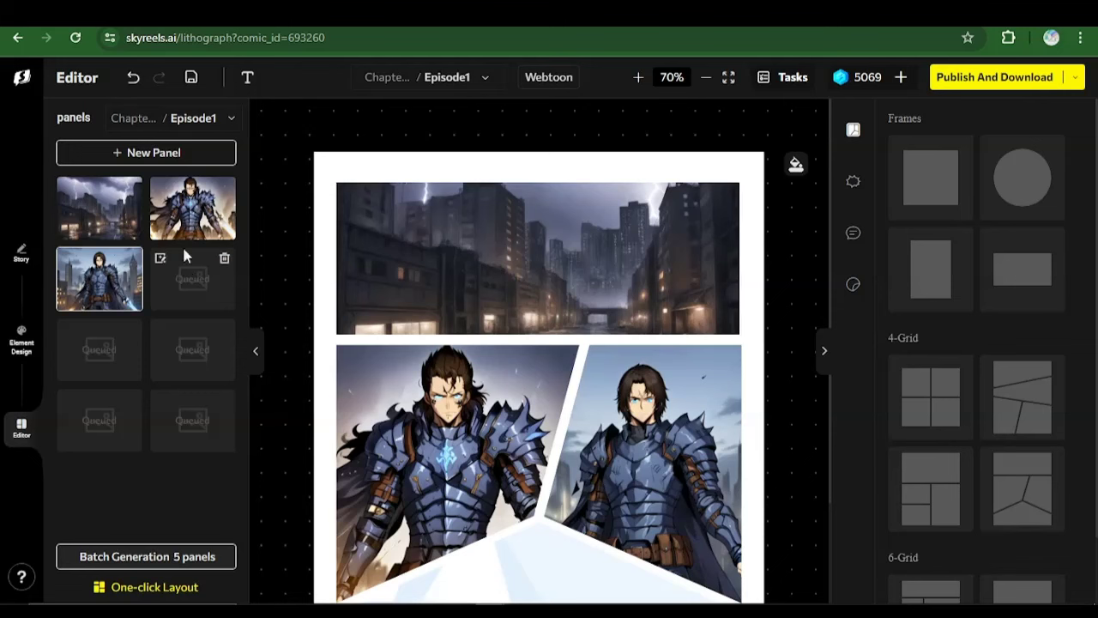
# Open the fourth queued panel, check the script's remaining scenes in ChatGPT, and add the demon character alongside the Guardian
pyautogui.click(160, 259)
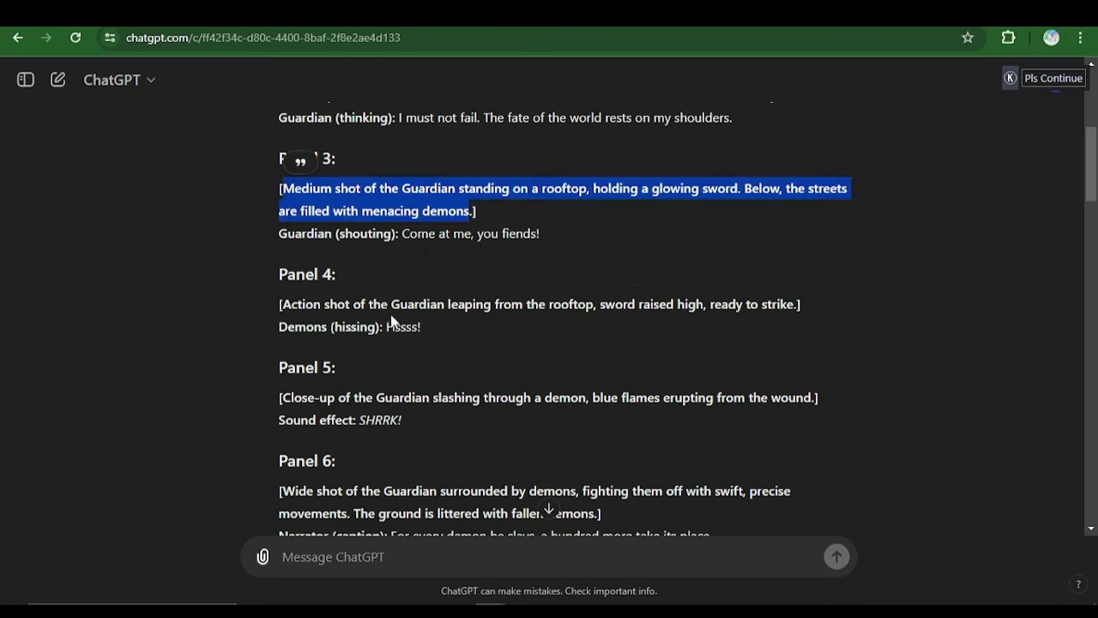
pyautogui.click(309, 300)
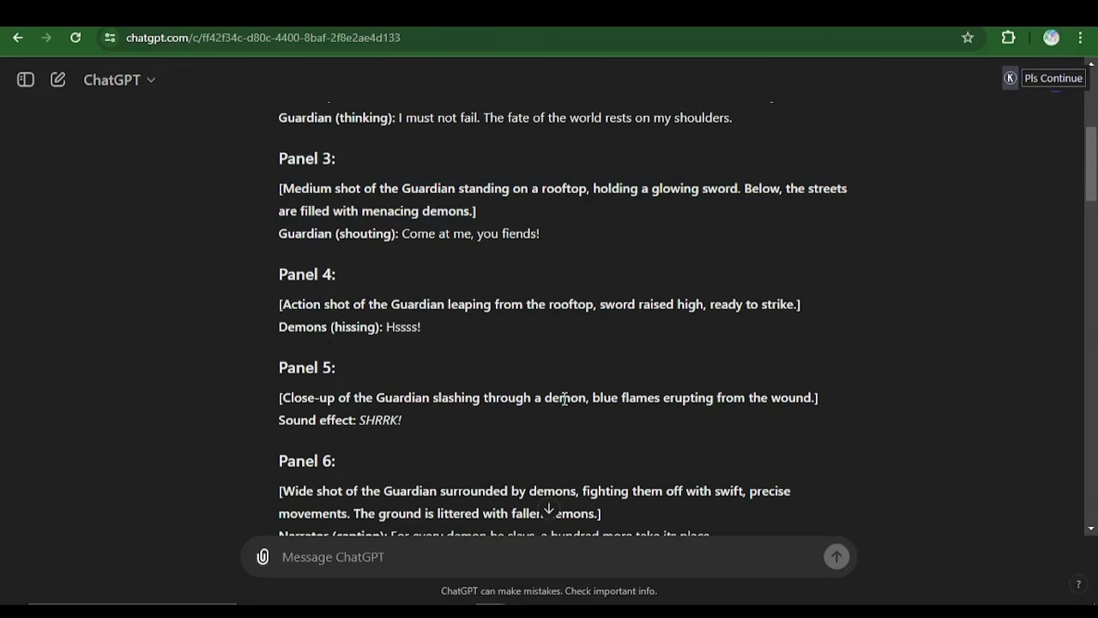
pyautogui.scroll(-2, 566, 399)
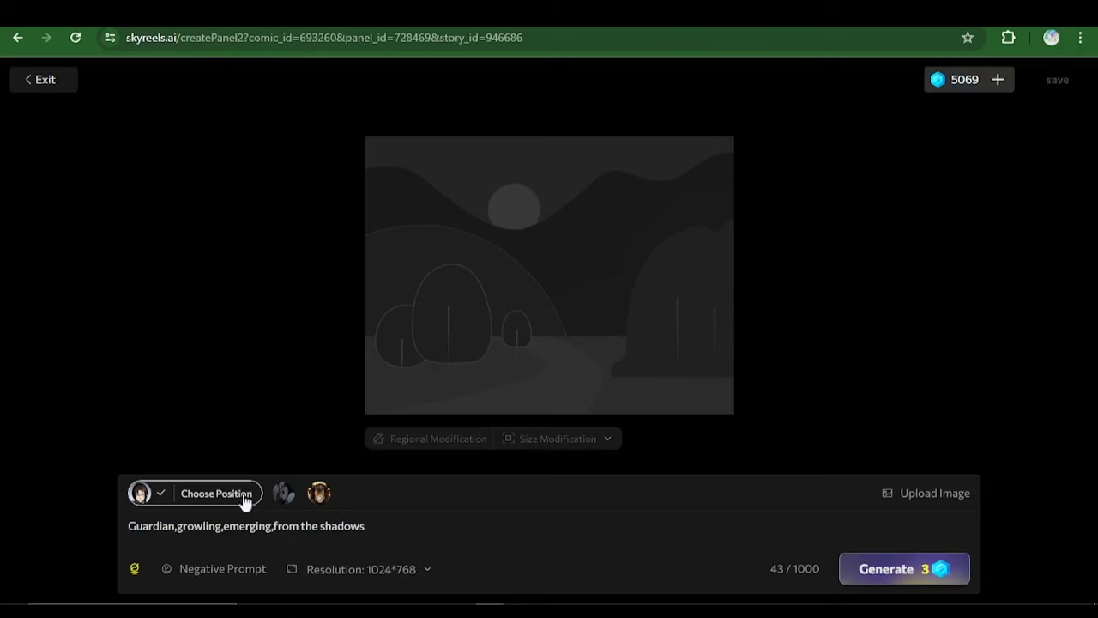
pyautogui.click(285, 493)
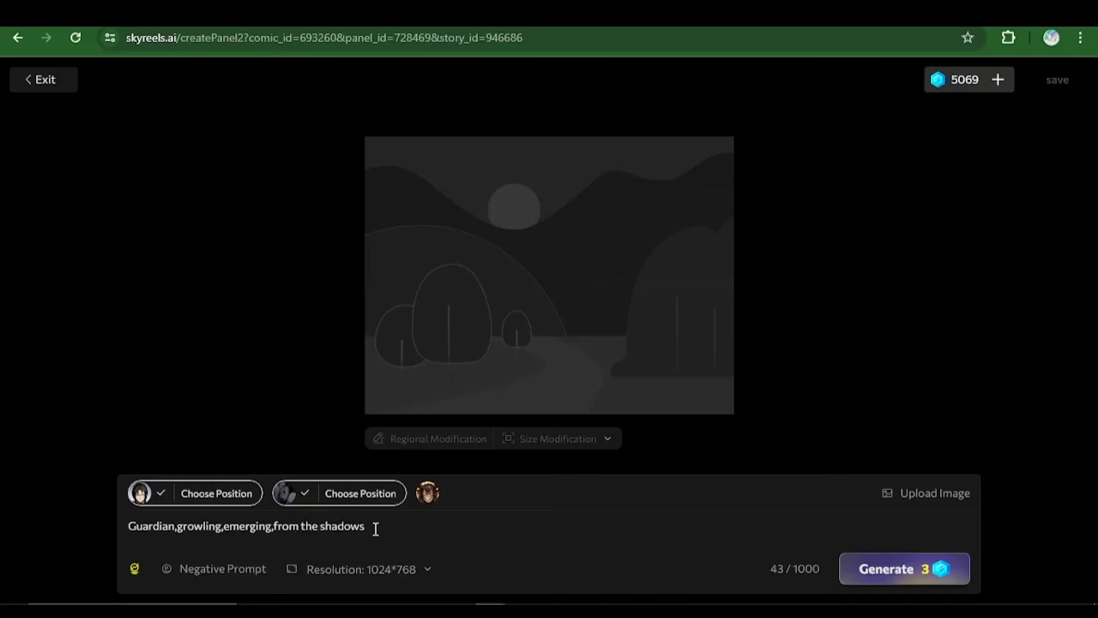
# Replace the fourth panel's prompt with "Demon laughing maniacly as he builds an electric intense ball ready to shoot" and generate it
pyautogui.tripleClick(421, 524)
pyautogui.write('D')
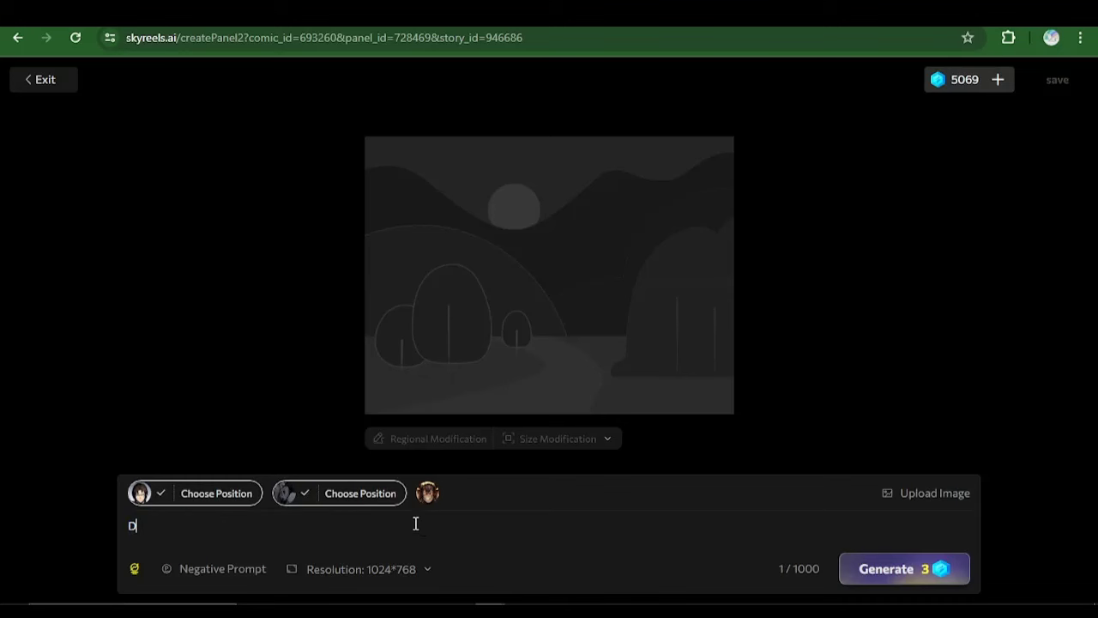
pyautogui.write('emon laughing man')
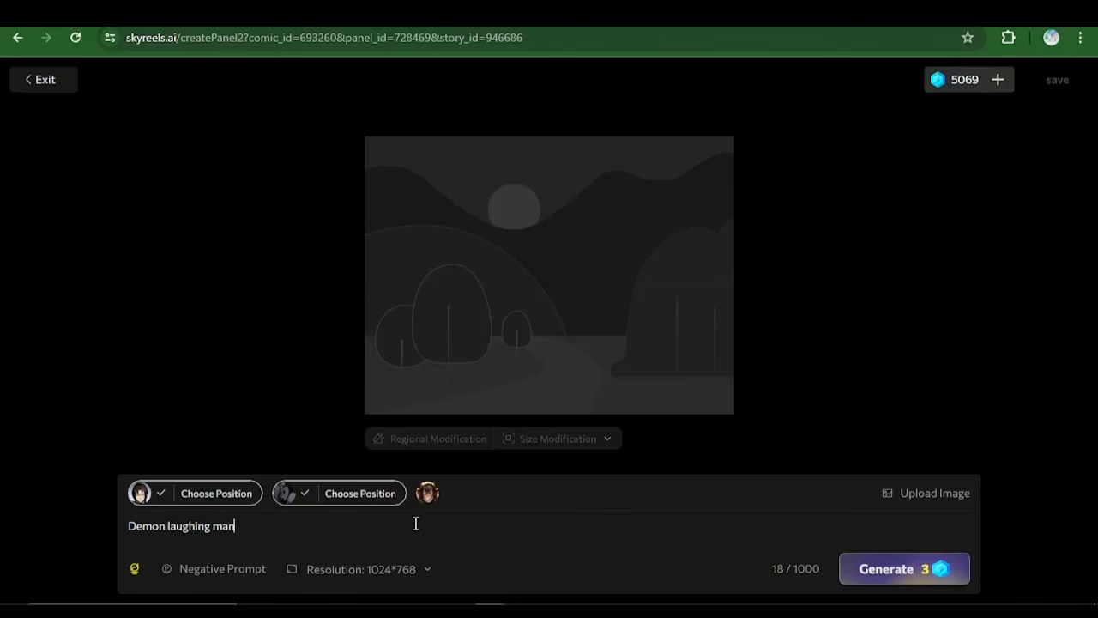
pyautogui.write('iacly as he builds an elect')
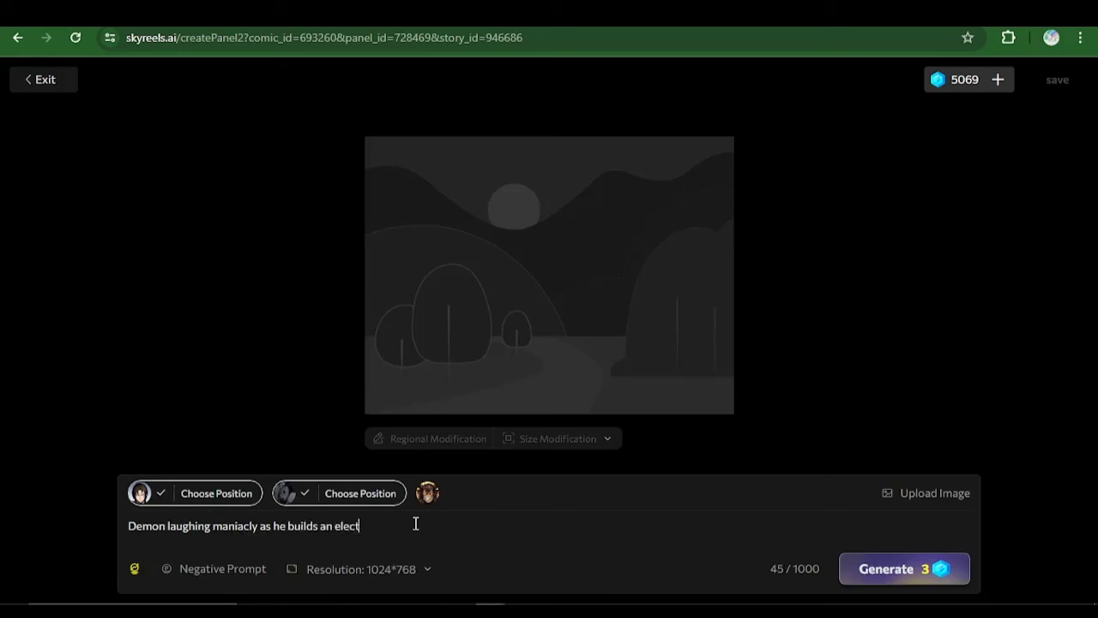
pyautogui.write('ric intense ba')
pyautogui.press('BackSpace')
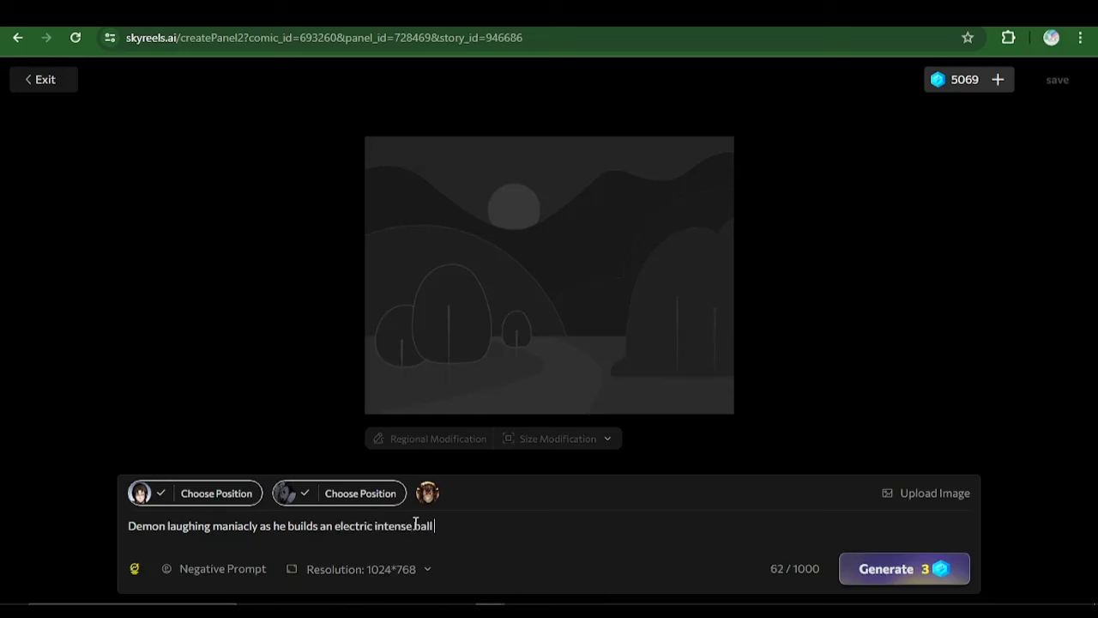
pyautogui.write('ready to shoot')
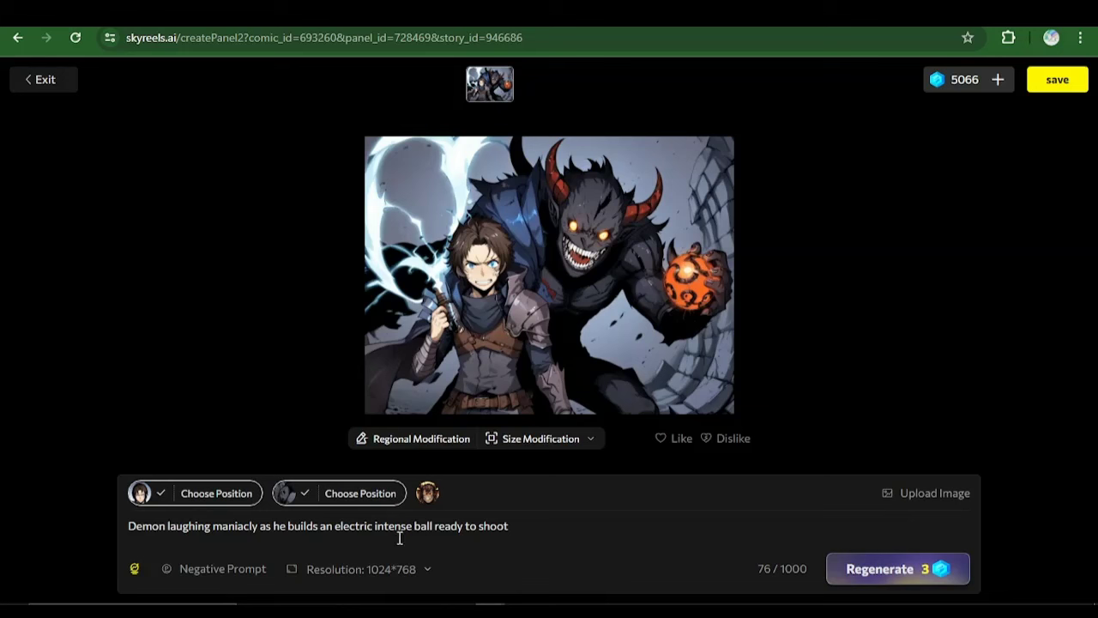
# Save the Guardian and demon panel and place it in the page's empty lowest frame
pyautogui.click(1057, 79)
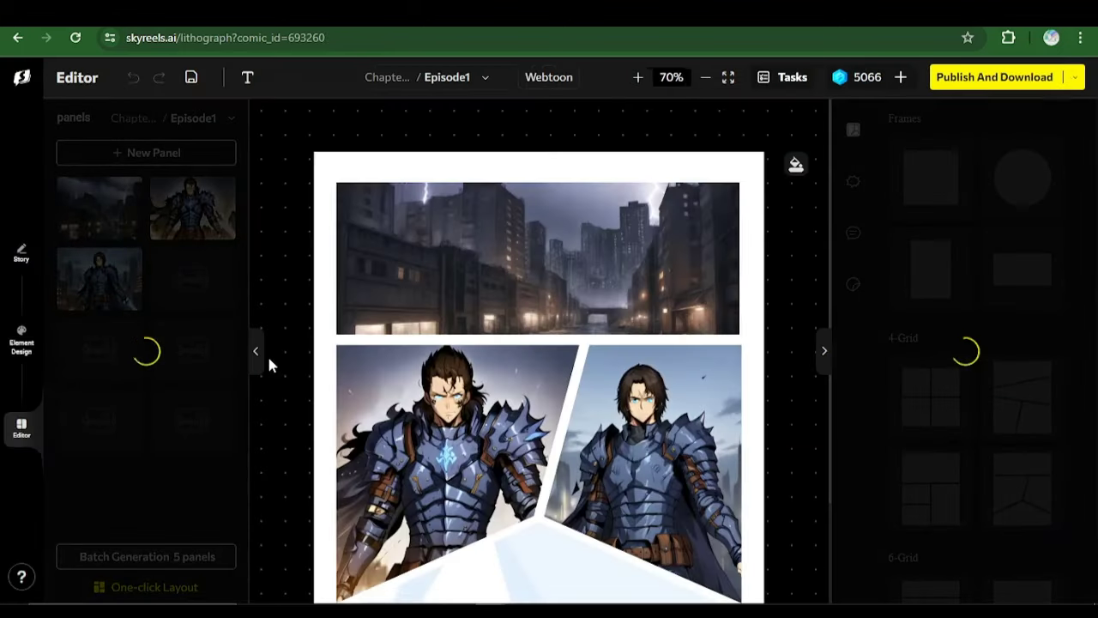
pyautogui.scroll(-2, 658, 314)
pyautogui.moveTo(199, 288); pyautogui.dragTo(481, 507)
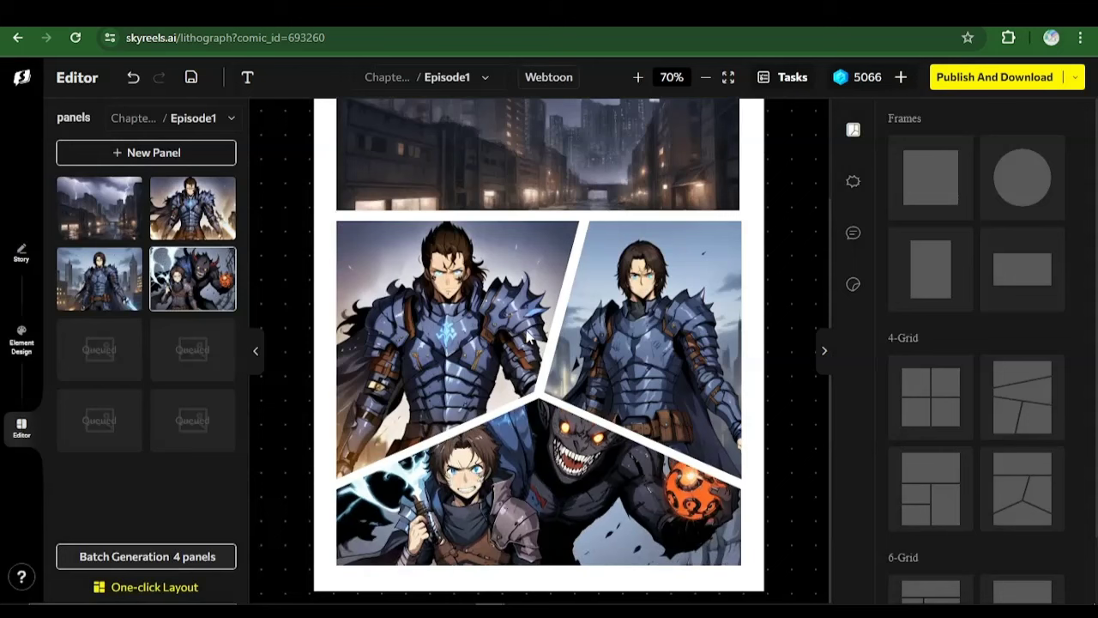
# Examine the filled comic page from top to bottom and the chapters and episodes available in the editor
pyautogui.scroll(2, 783, 218)
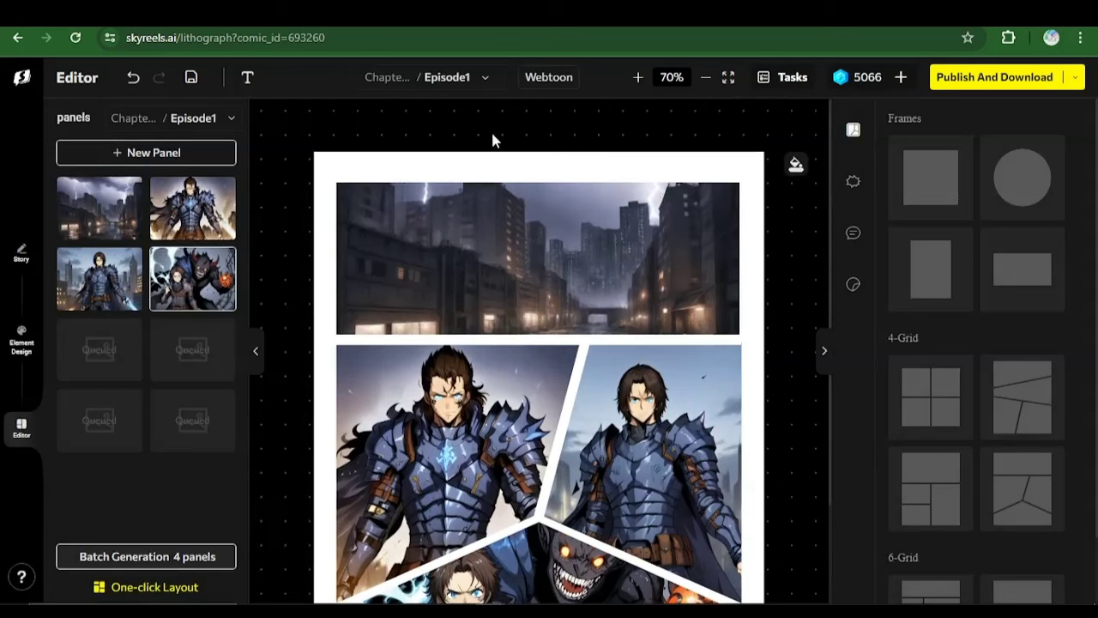
pyautogui.scroll(-2, 549, 344)
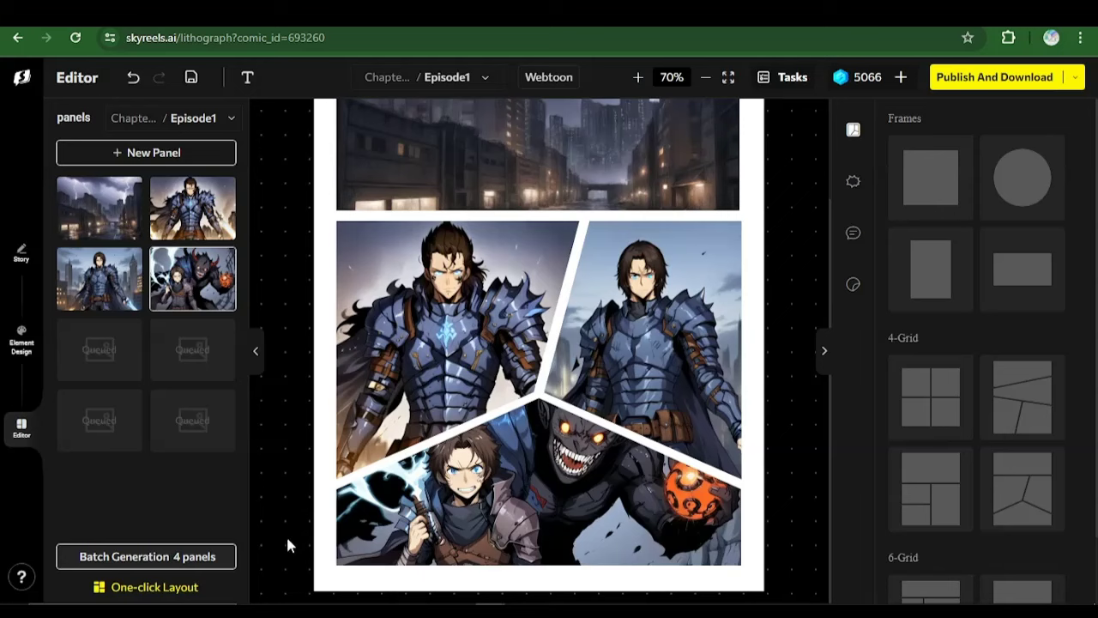
pyautogui.scroll(2, 282, 536)
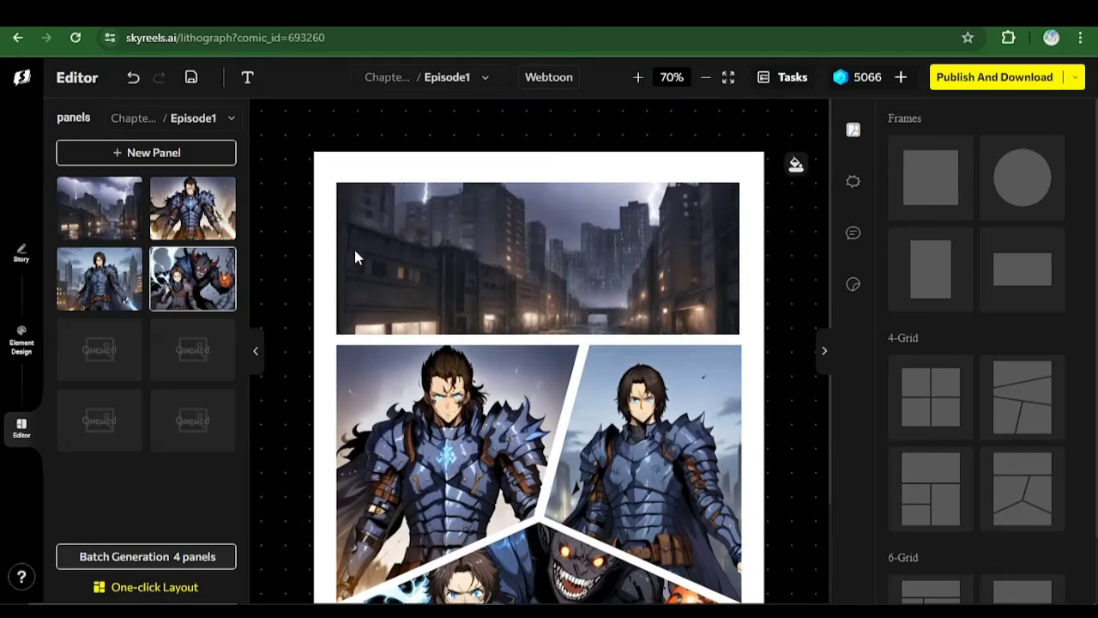
pyautogui.click(498, 79)
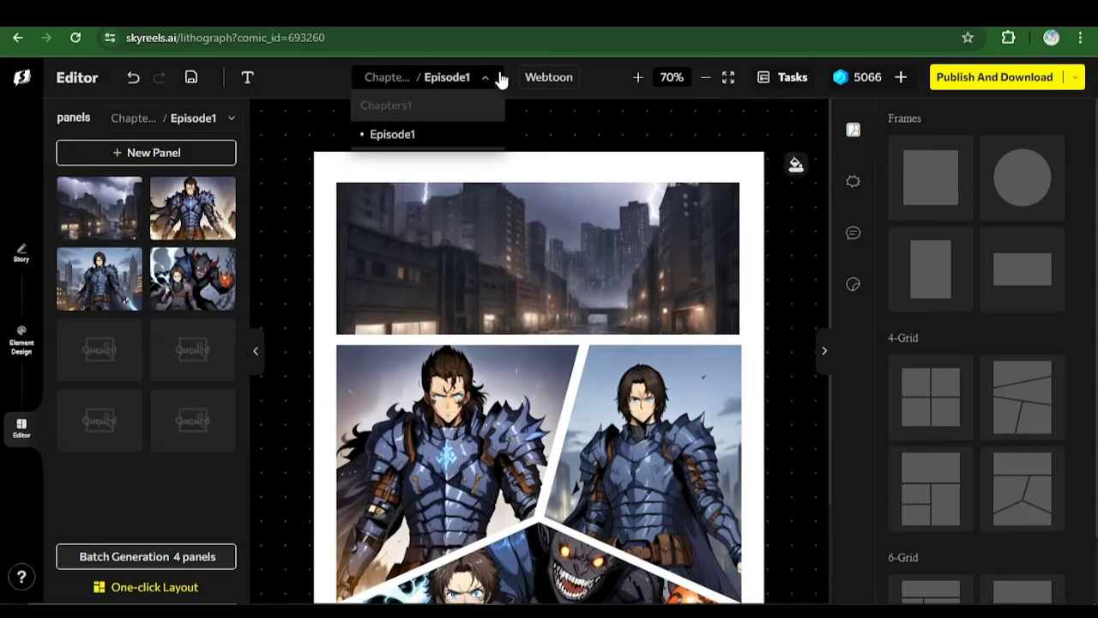
pyautogui.click(206, 117)
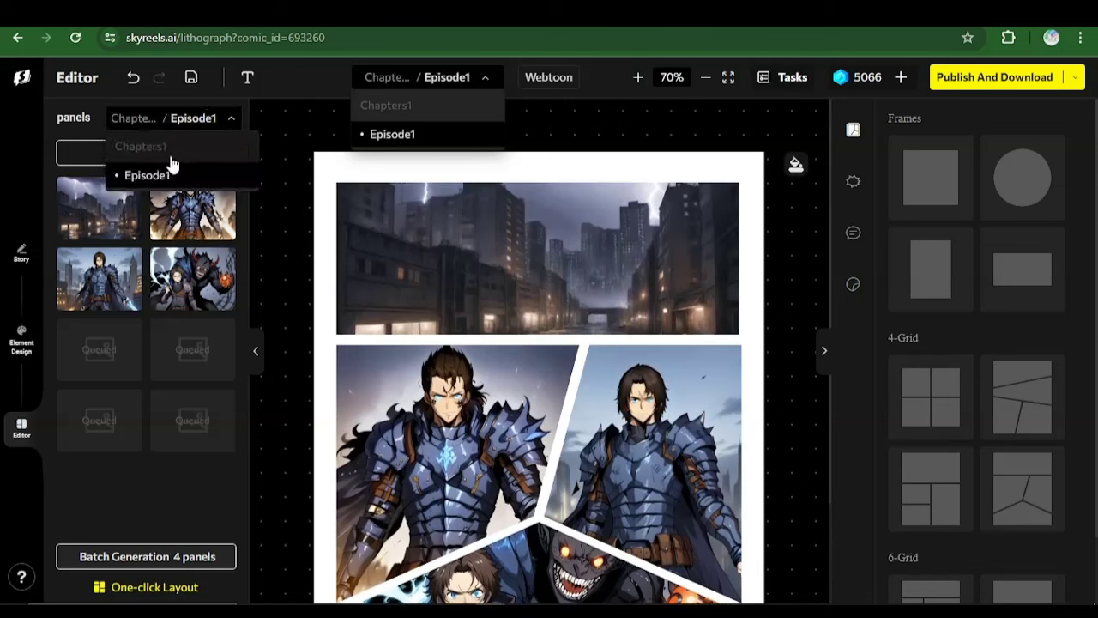
pyautogui.click(311, 136)
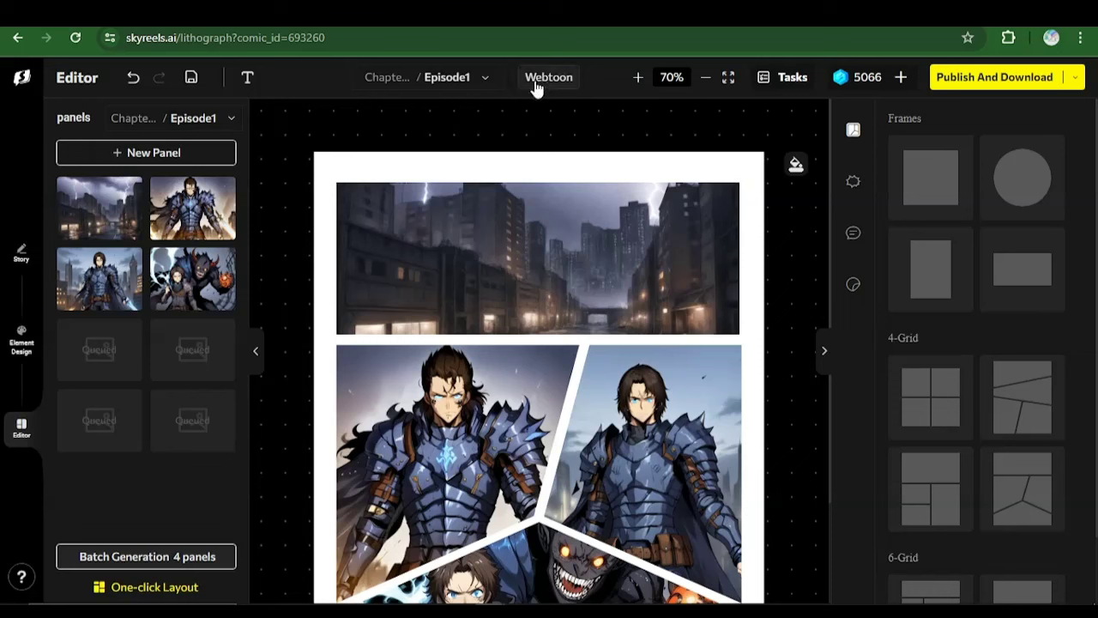
pyautogui.click(497, 89)
pyautogui.click(497, 90)
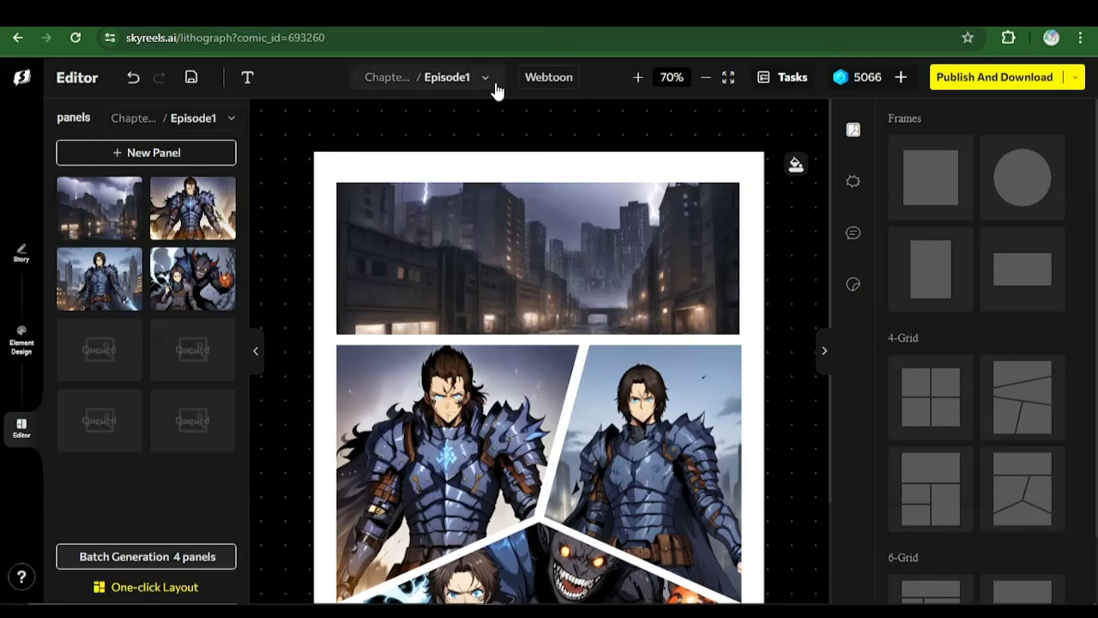
# Check which page formats are offered for the comic
pyautogui.click(535, 91)
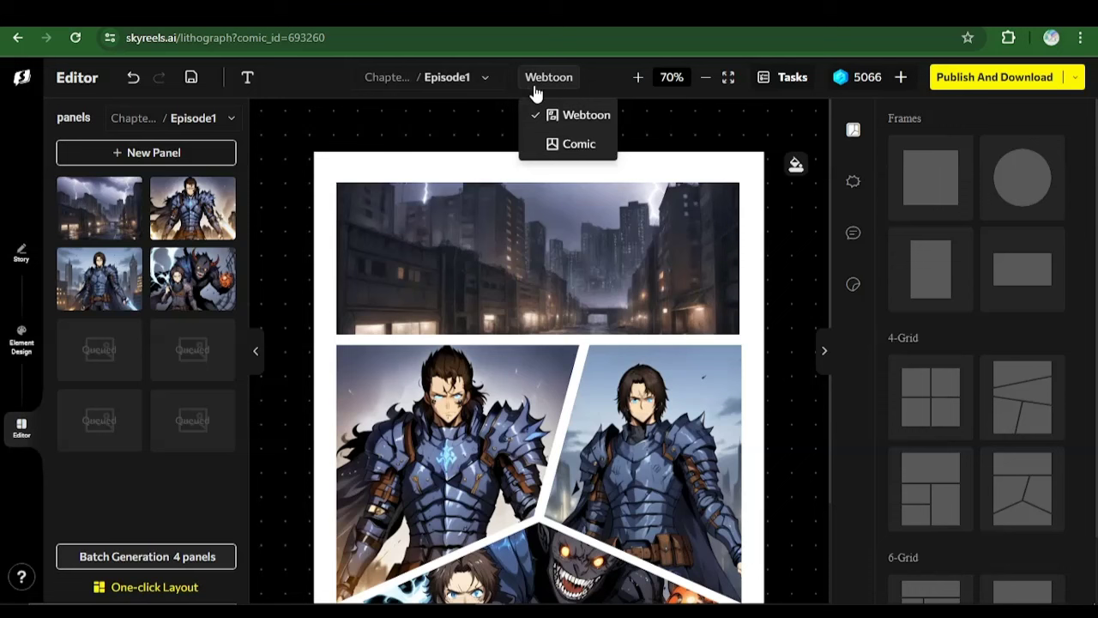
pyautogui.click(519, 92)
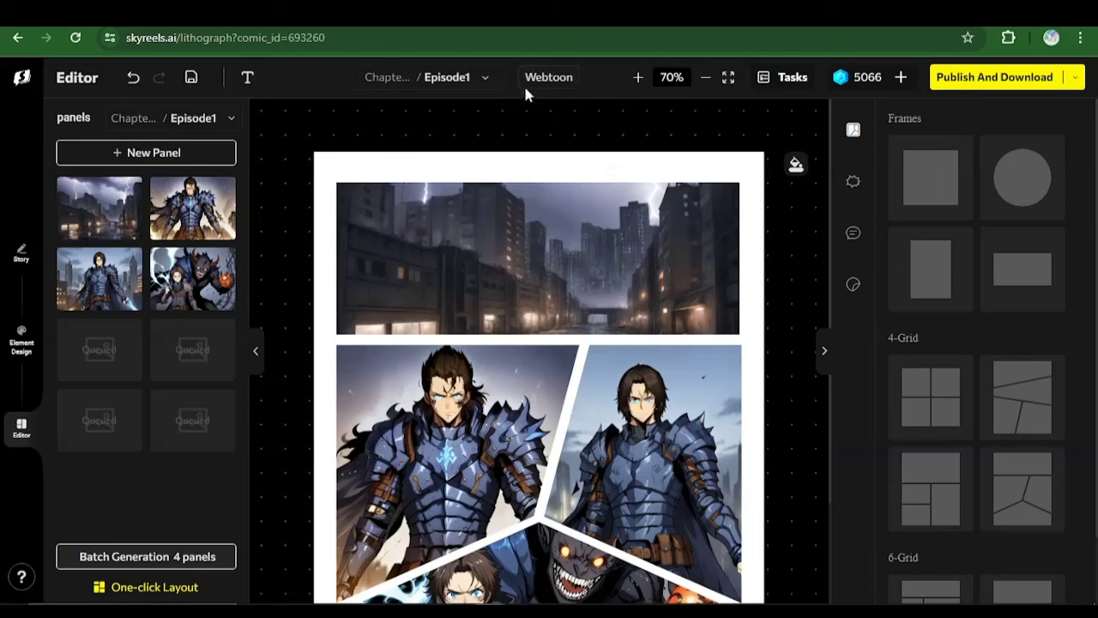
pyautogui.click(543, 84)
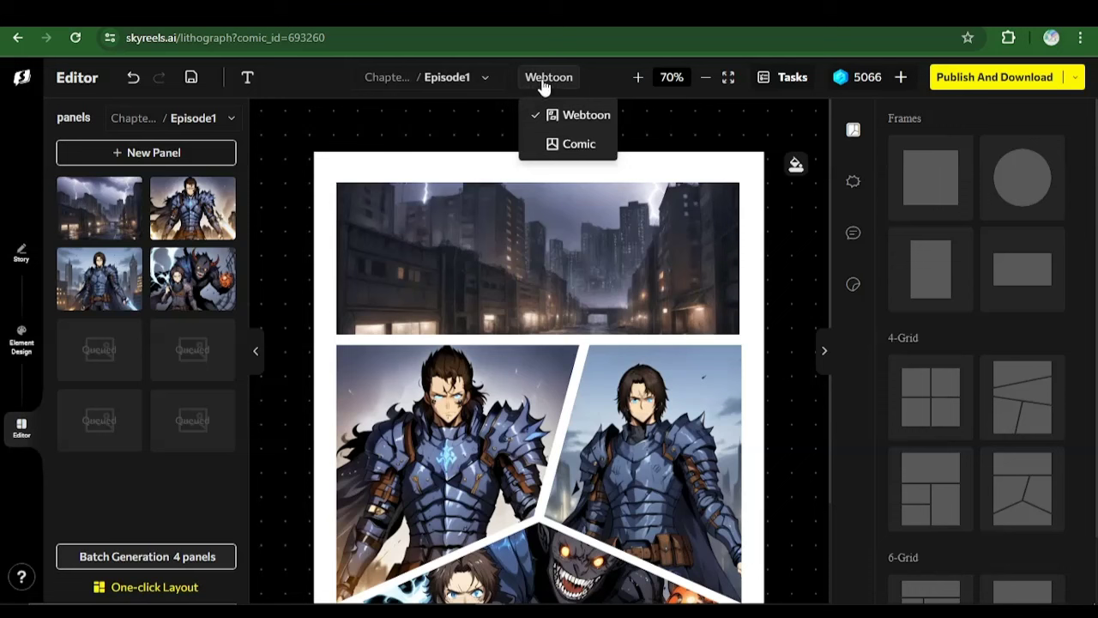
# Switch the page format from Webtoon to Comic, accepting that content beyond the canvas height is cropped into pages
pyautogui.click(565, 148)
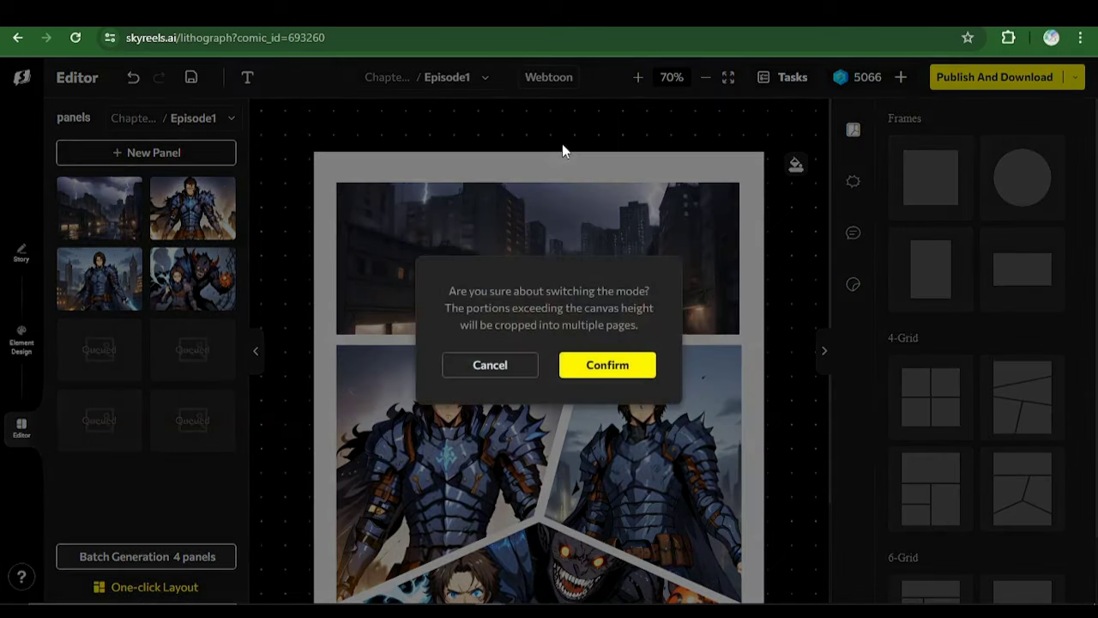
pyautogui.click(598, 367)
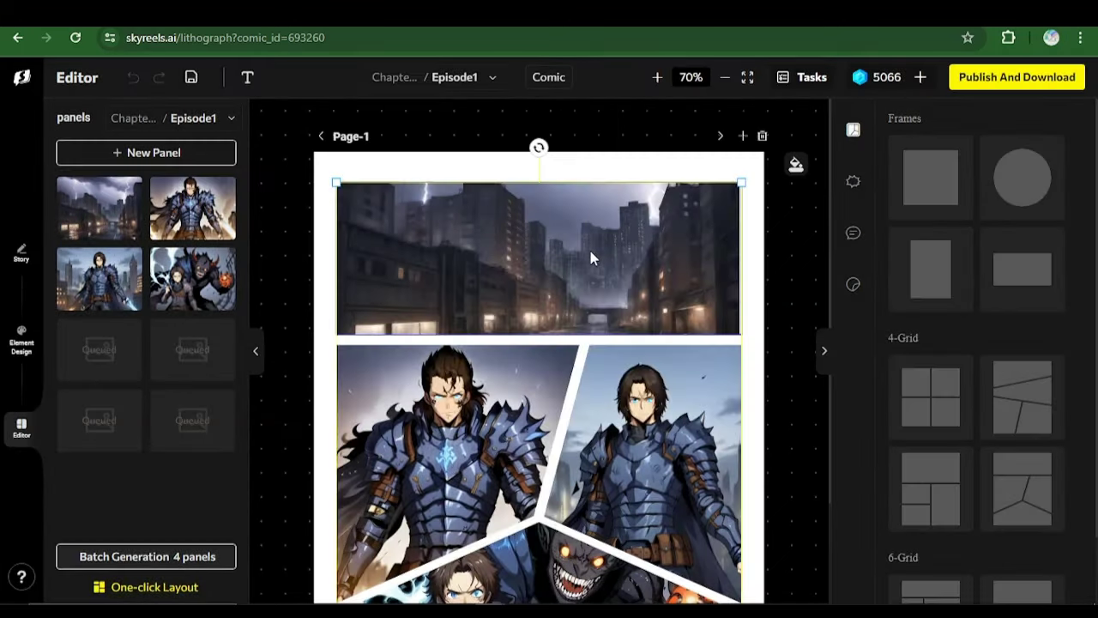
pyautogui.scroll(-2, 731, 307)
pyautogui.scroll(2, 726, 317)
pyautogui.click(551, 77)
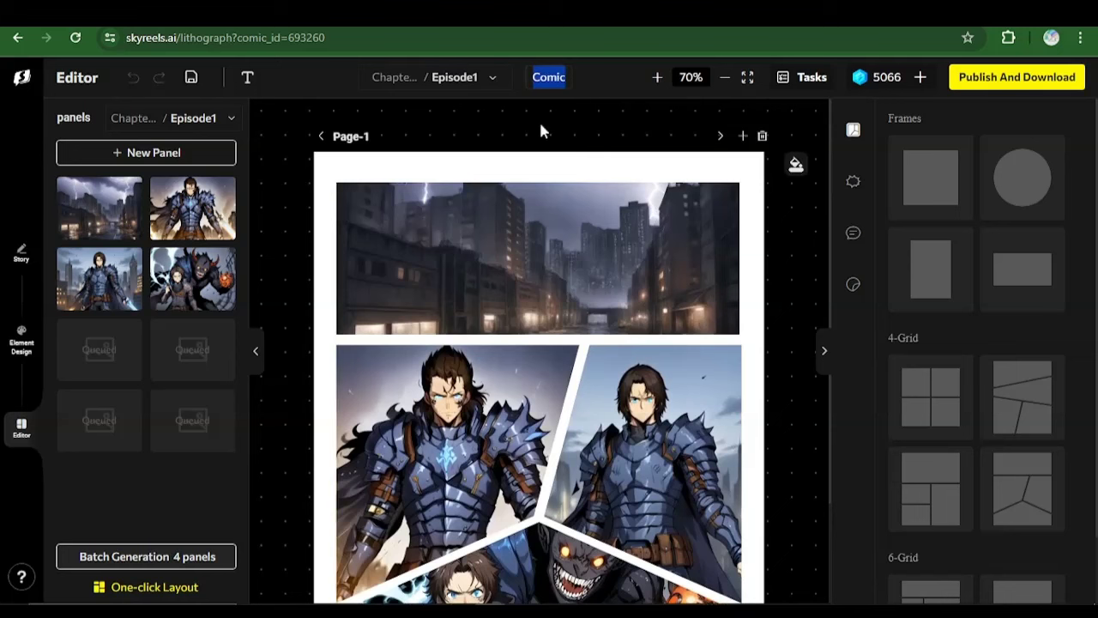
# Add a second page and place the even two-by-two 4-Grid layout on it, slightly shrunk and moved towards the page's upper edge
pyautogui.click(742, 137)
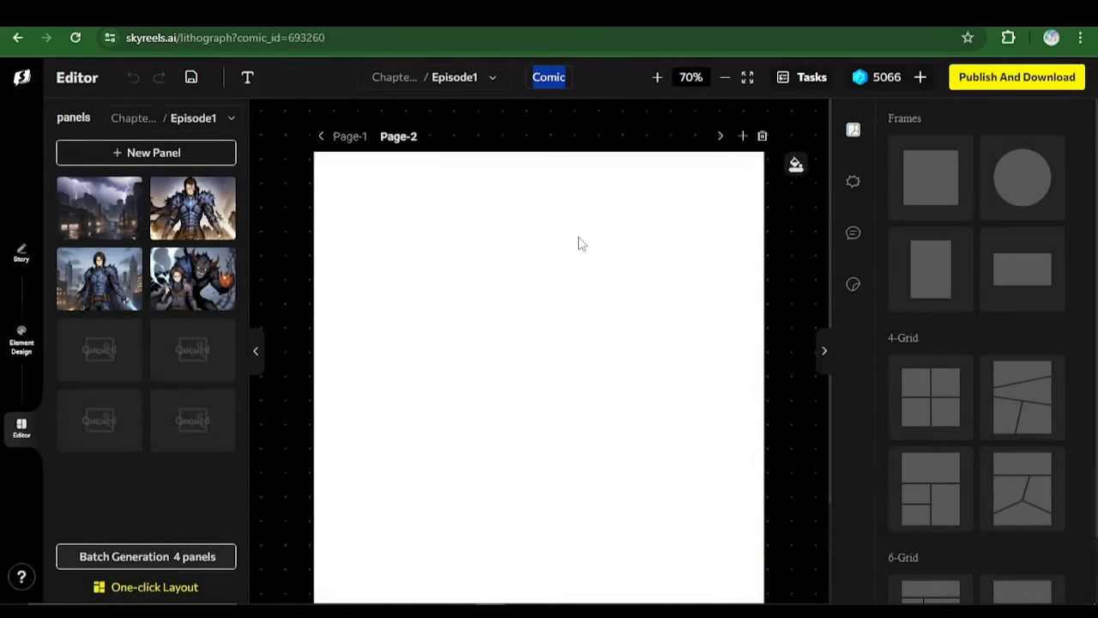
pyautogui.scroll(-1, 944, 374)
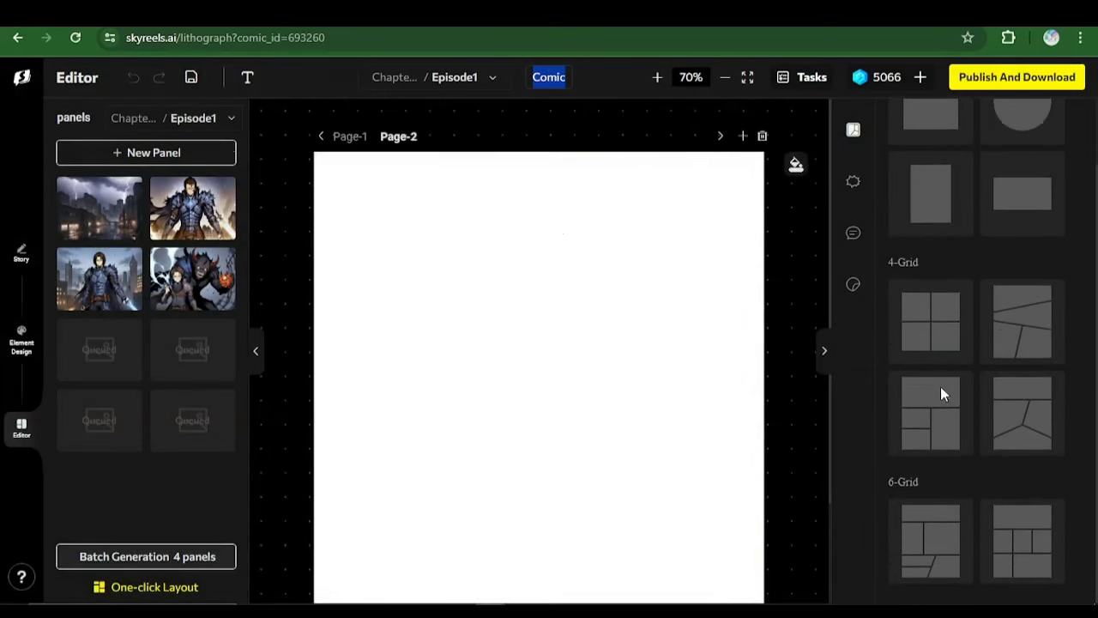
pyautogui.click(935, 329)
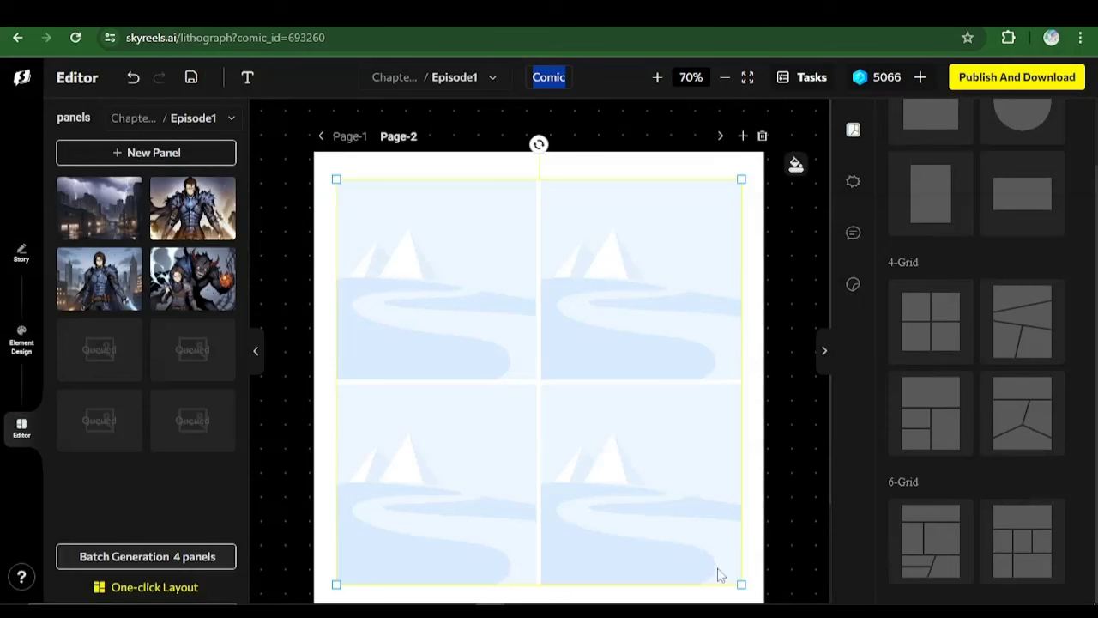
pyautogui.moveTo(740, 584); pyautogui.dragTo(718, 540)
pyautogui.moveTo(610, 444); pyautogui.dragTo(632, 434)
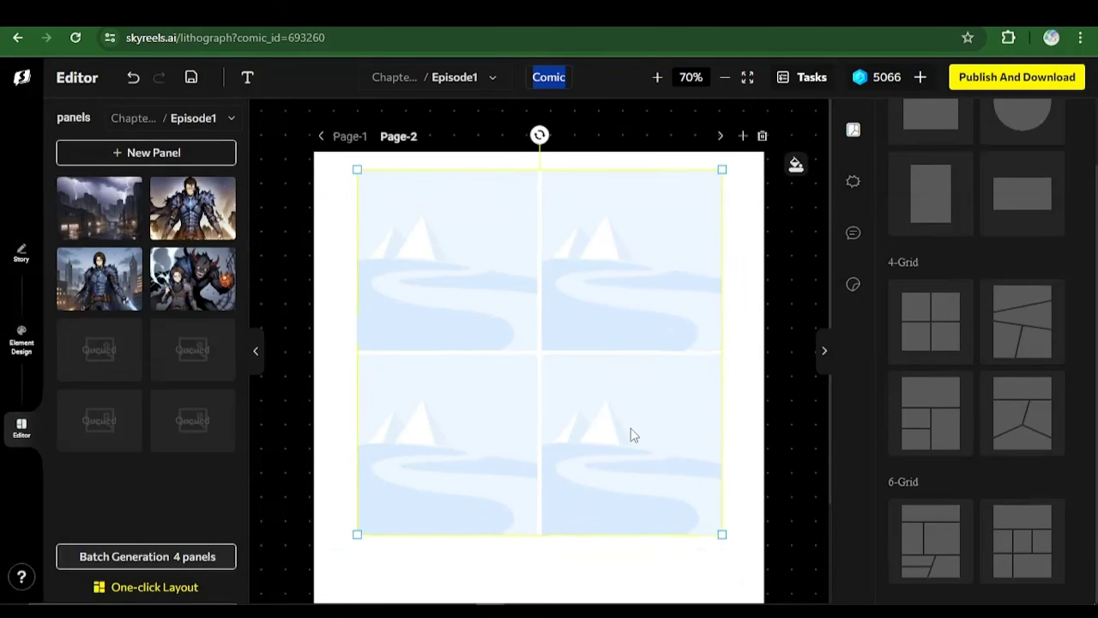
pyautogui.scroll(-2, 793, 392)
pyautogui.scroll(2, 978, 326)
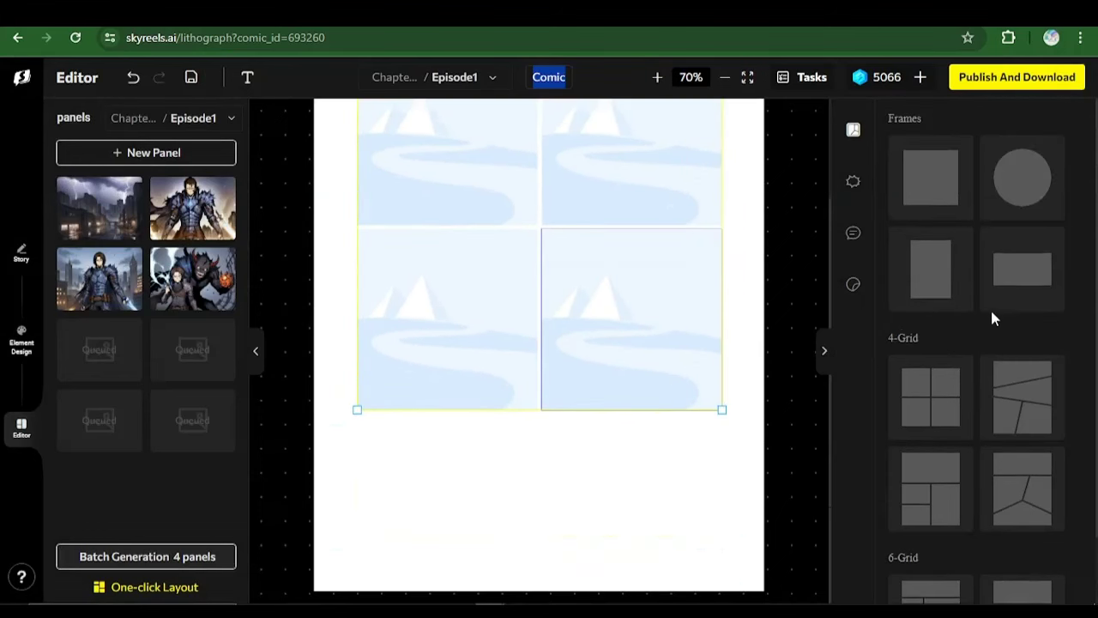
# Add a wide rectangular frame, shrink it to about two thirds of its width and place it below the grid's left part
pyautogui.scroll(-2, 994, 297)
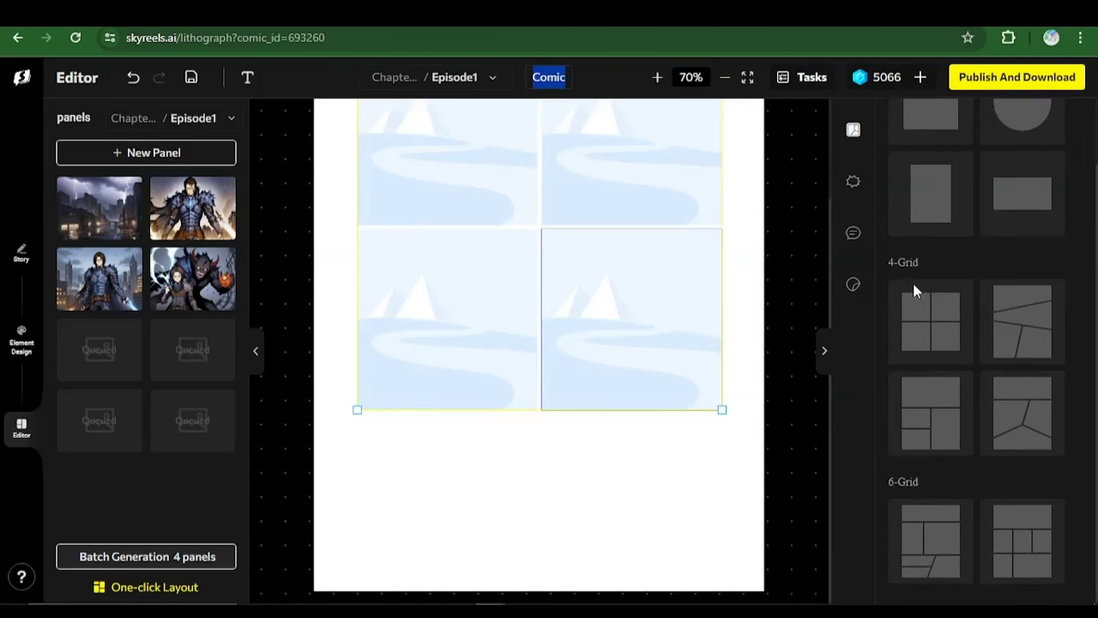
pyautogui.click(1016, 221)
pyautogui.moveTo(610, 335); pyautogui.dragTo(589, 496)
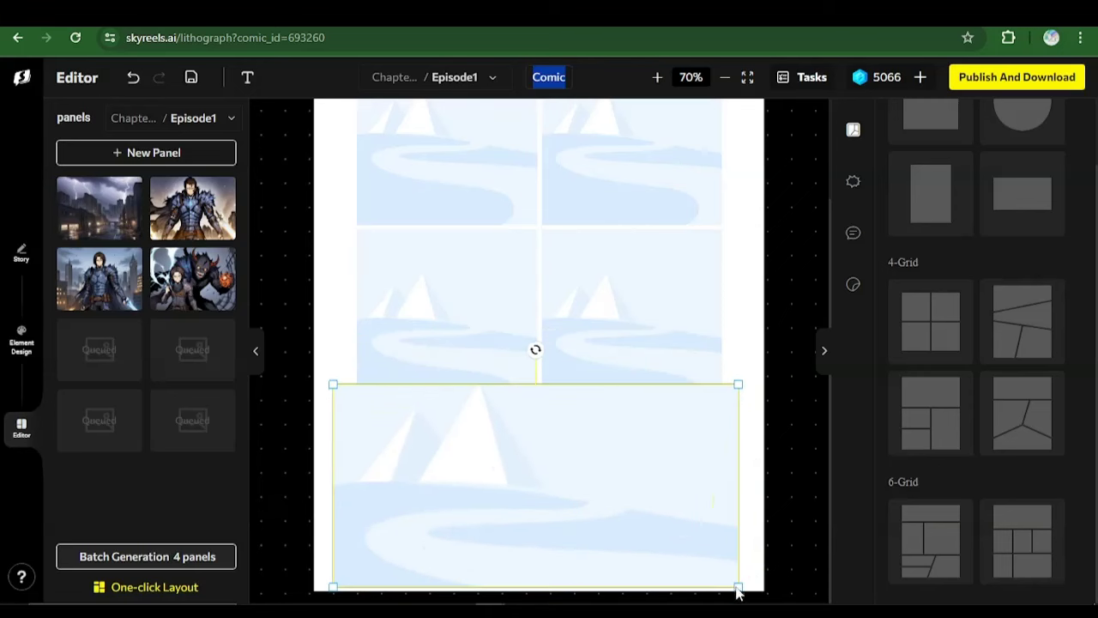
pyautogui.moveTo(737, 588); pyautogui.dragTo(632, 532)
pyautogui.moveTo(517, 455); pyautogui.dragTo(517, 491)
pyautogui.moveTo(630, 418); pyautogui.dragTo(598, 437)
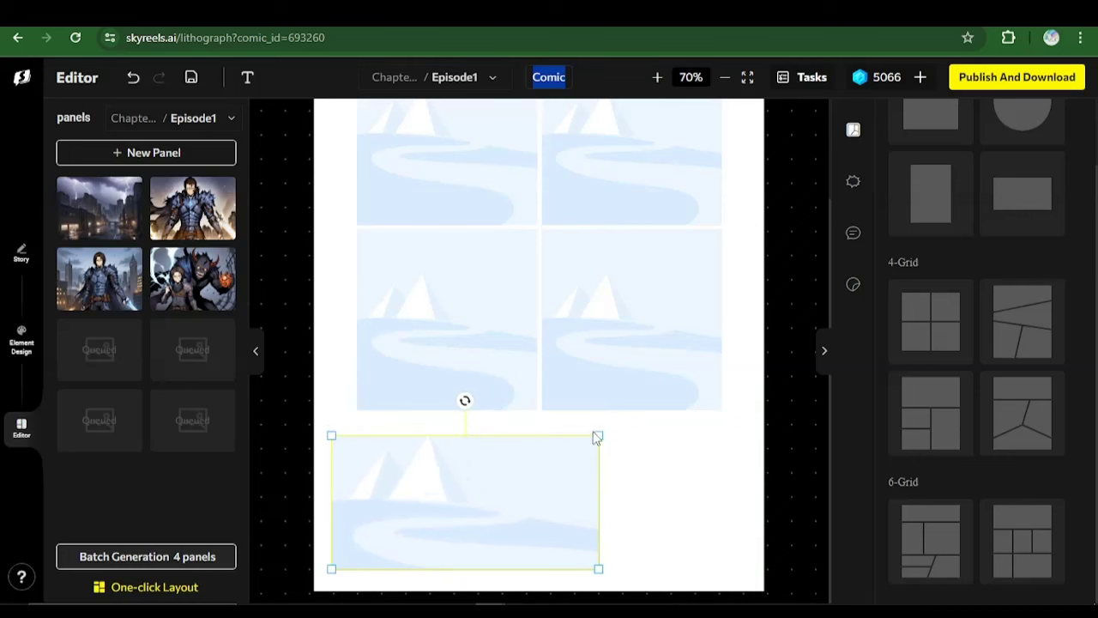
pyautogui.moveTo(526, 520); pyautogui.dragTo(515, 512)
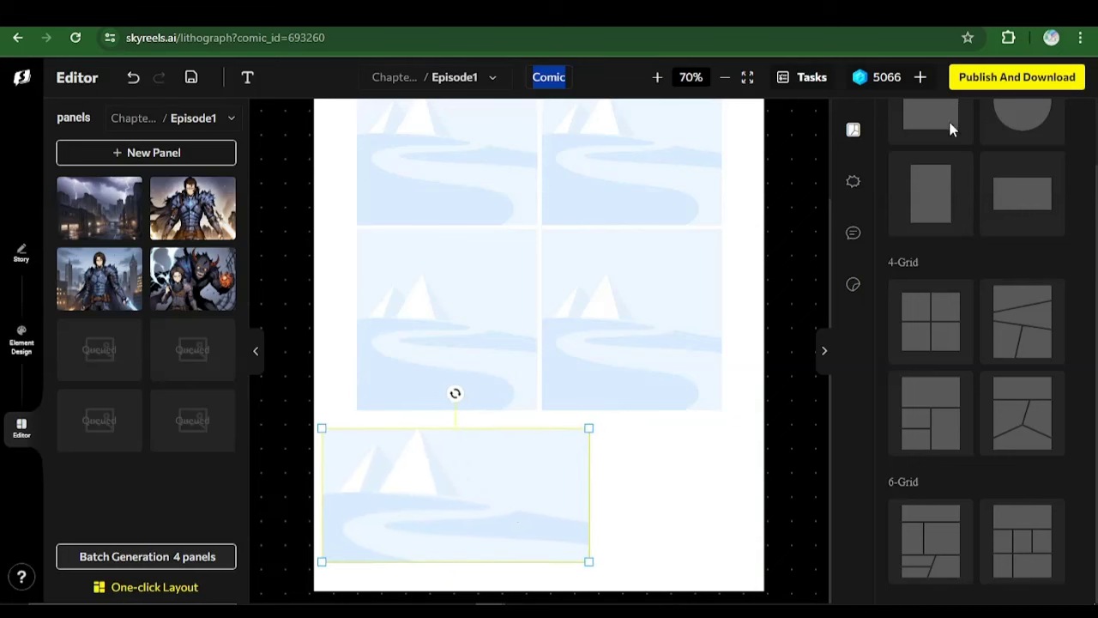
# Add a square frame, shrink it to the wide frame's height and place it beside that frame in the page's lower right corner
pyautogui.scroll(1, 977, 180)
pyautogui.click(935, 201)
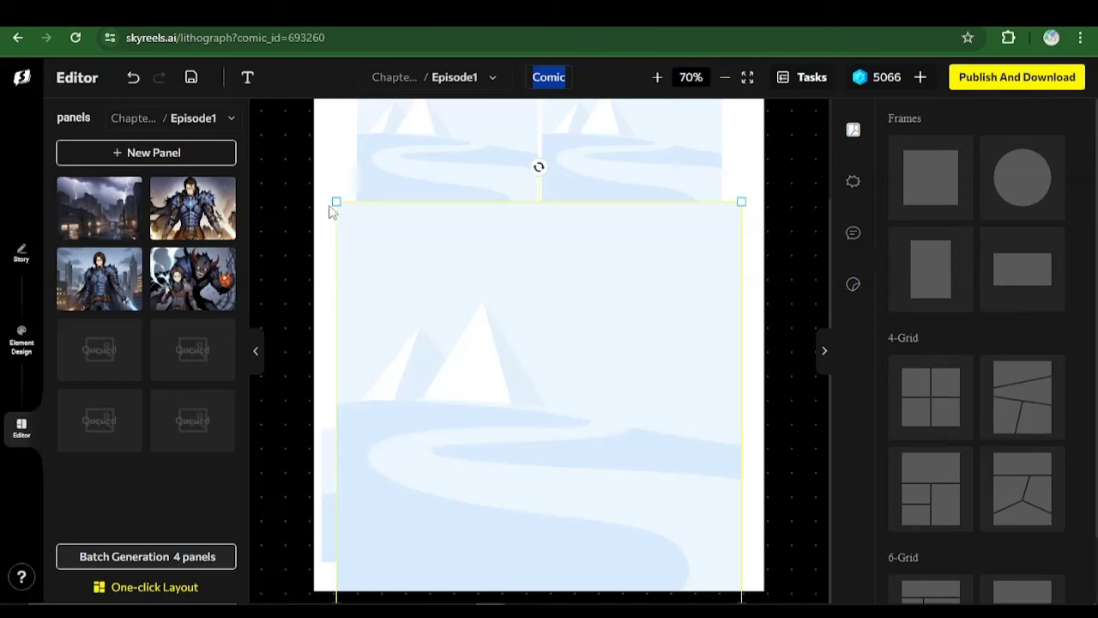
pyautogui.moveTo(335, 204); pyautogui.dragTo(584, 414)
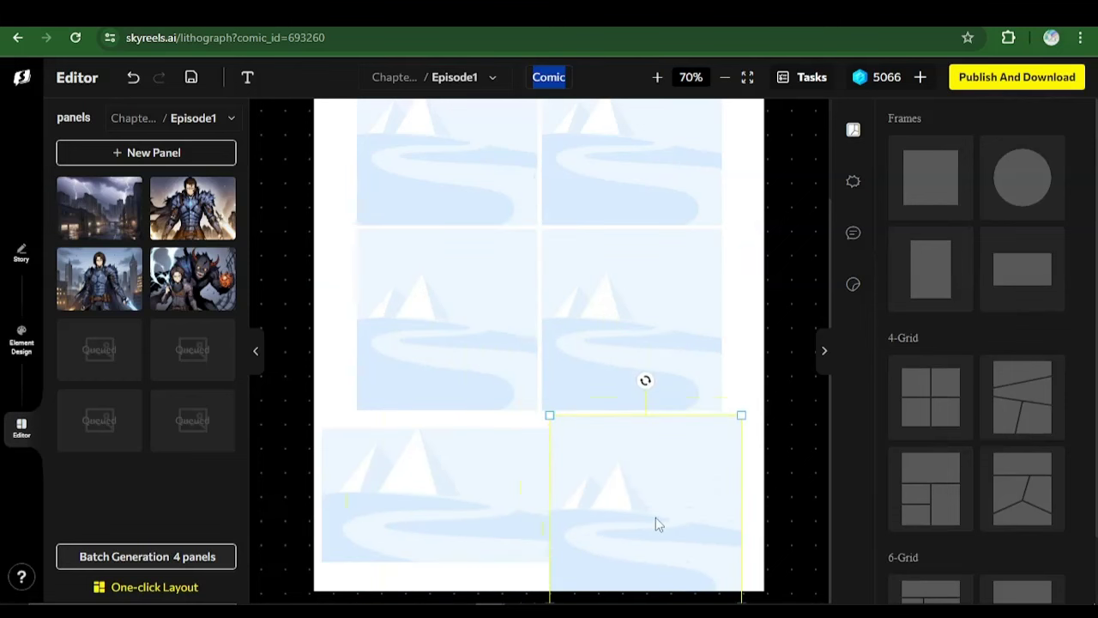
pyautogui.moveTo(656, 524); pyautogui.dragTo(661, 473)
pyautogui.moveTo(733, 540); pyautogui.dragTo(682, 494)
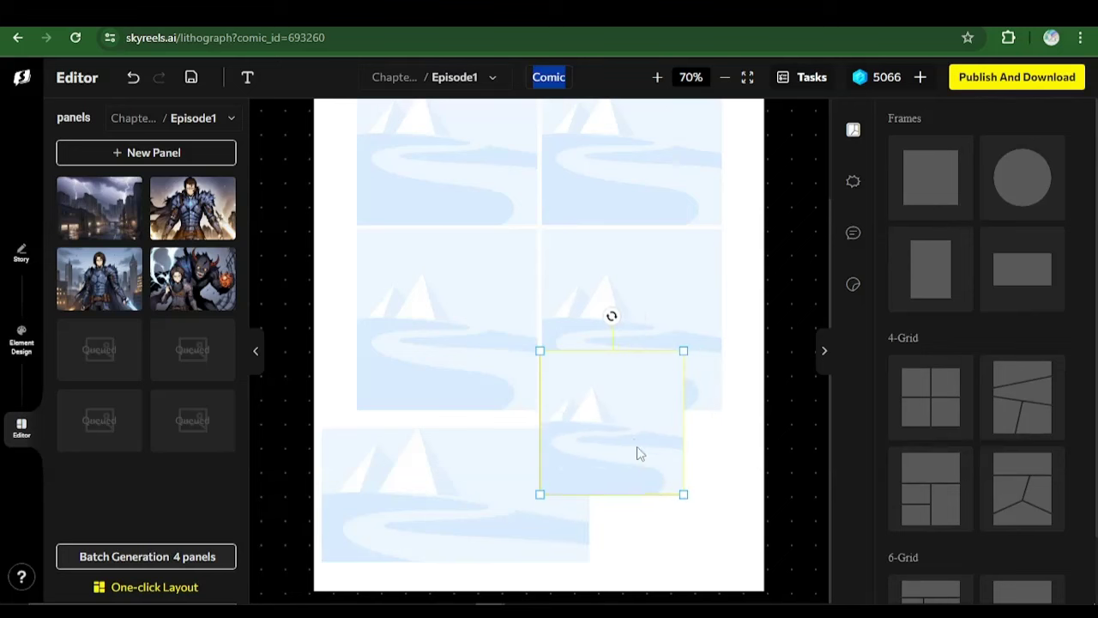
pyautogui.moveTo(638, 453); pyautogui.dragTo(699, 508)
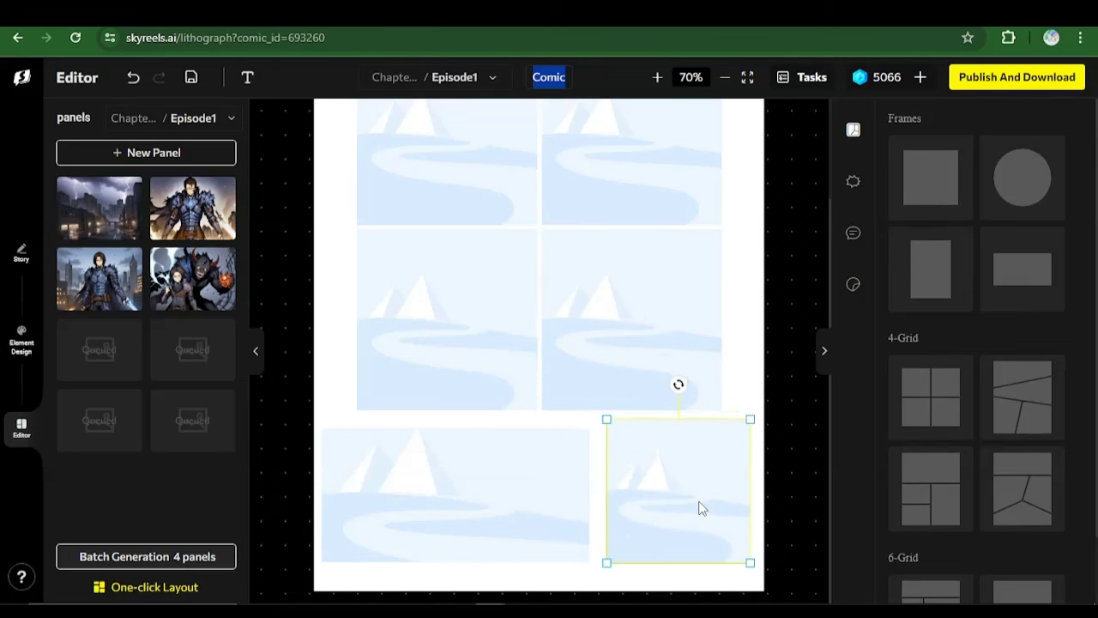
# Copy the Panel 5 scene description from the ChatGPT script and return to the SkyReels editor
pyautogui.scroll(2, 679, 321)
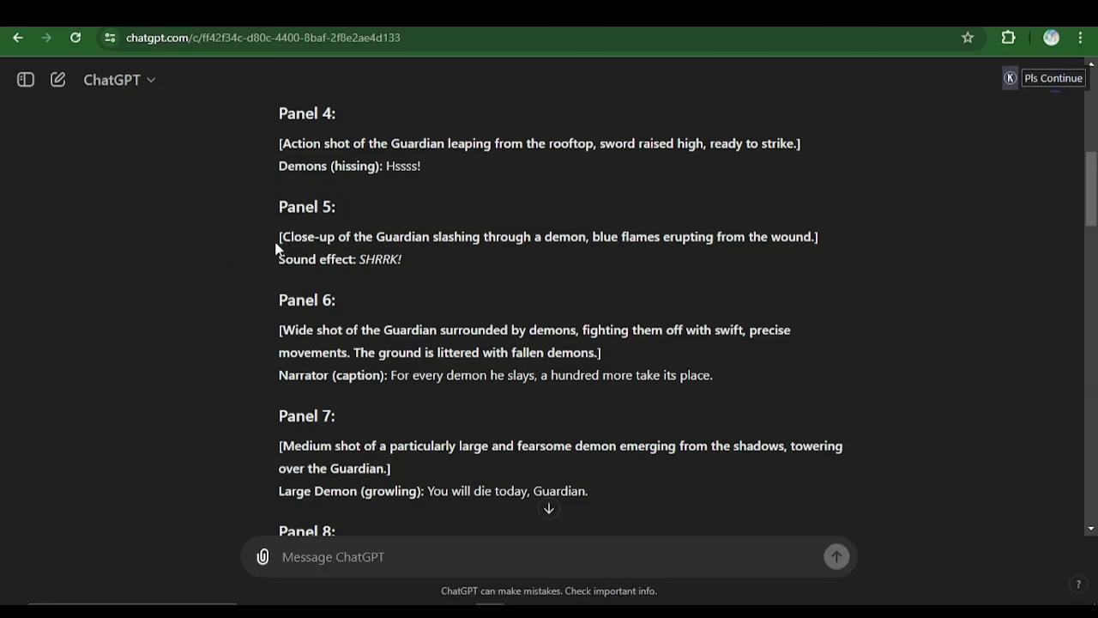
pyautogui.moveTo(283, 237); pyautogui.dragTo(810, 230)
pyautogui.hotkey('ctrl', 'c')
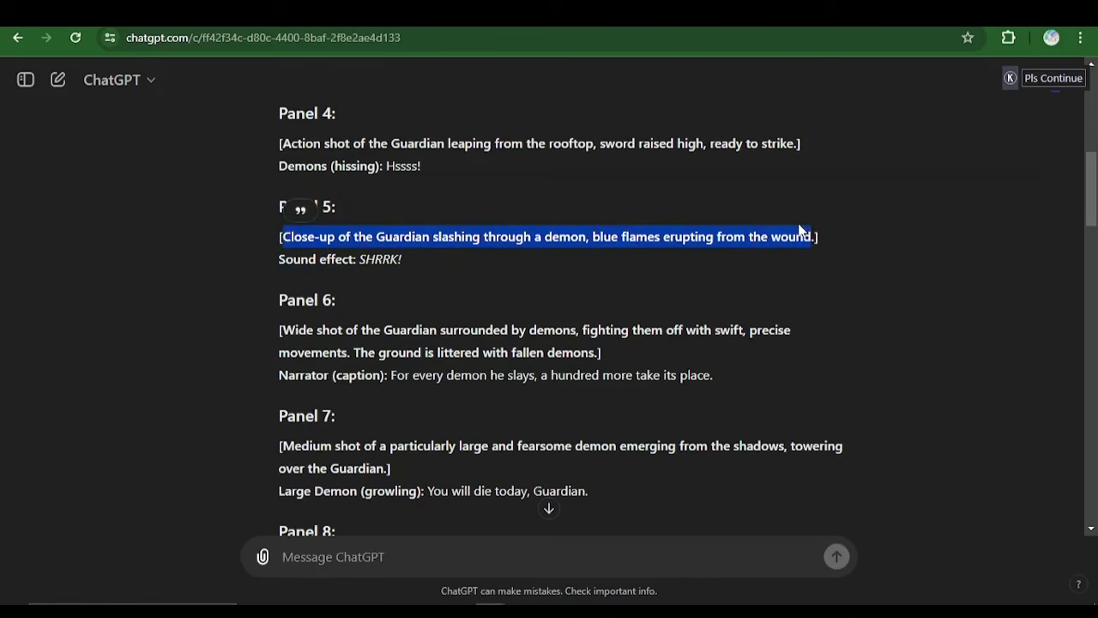
pyautogui.hotkey('alt', 'Tab')
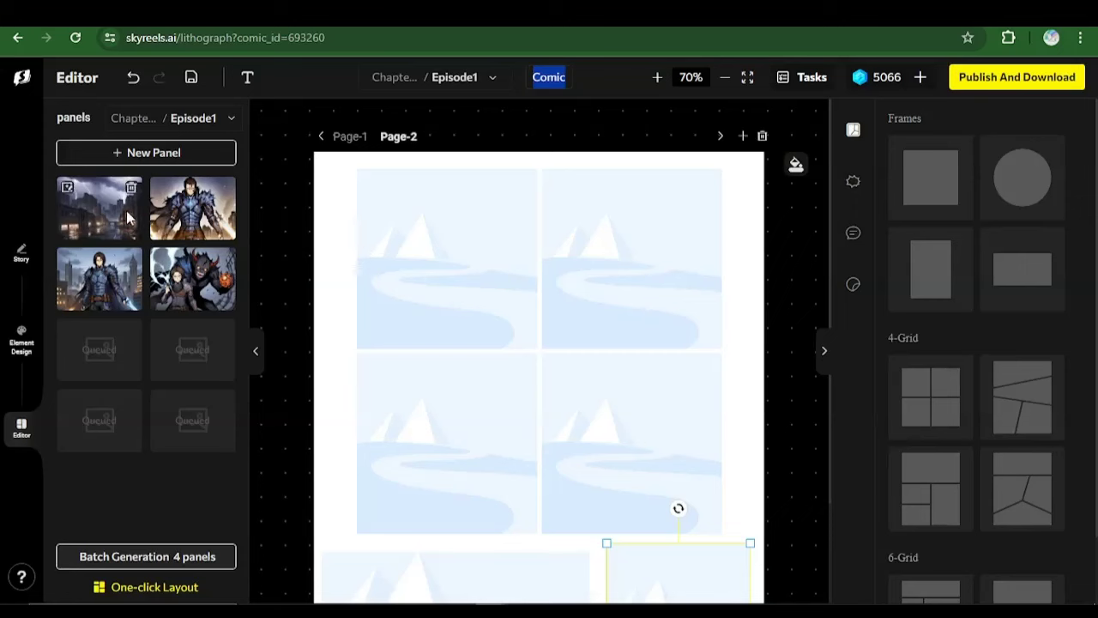
# Add a new panel, replace the first queued panel's prompt with "Close-up of the Guardian slashing through a demon, blue flames erupting from the wound" and select the demon character
pyautogui.click(139, 154)
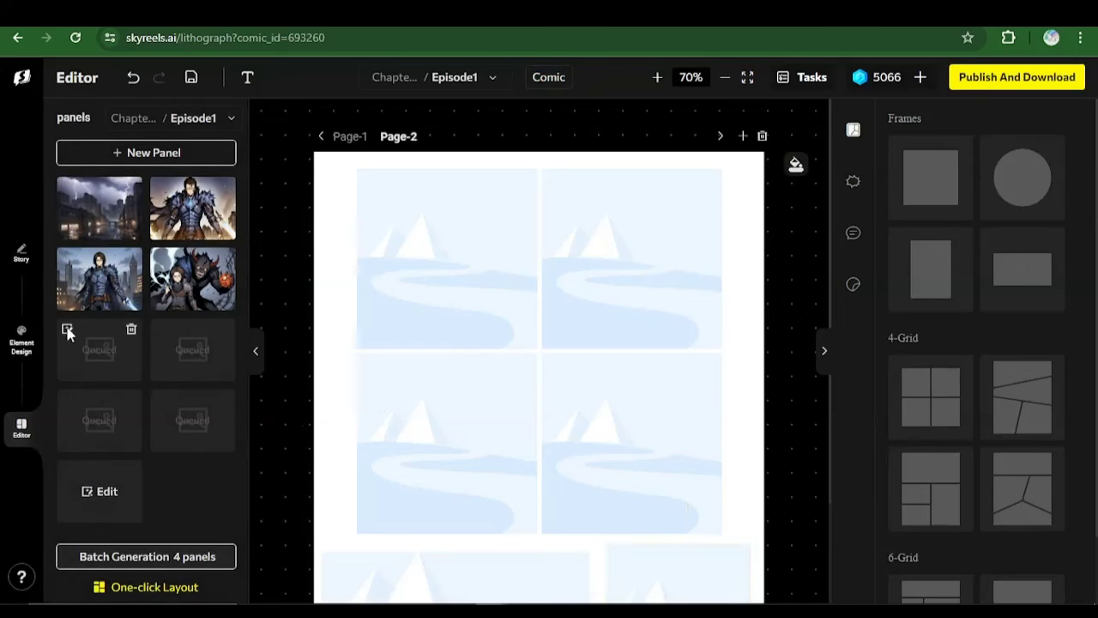
pyautogui.click(69, 330)
pyautogui.tripleClick(374, 532)
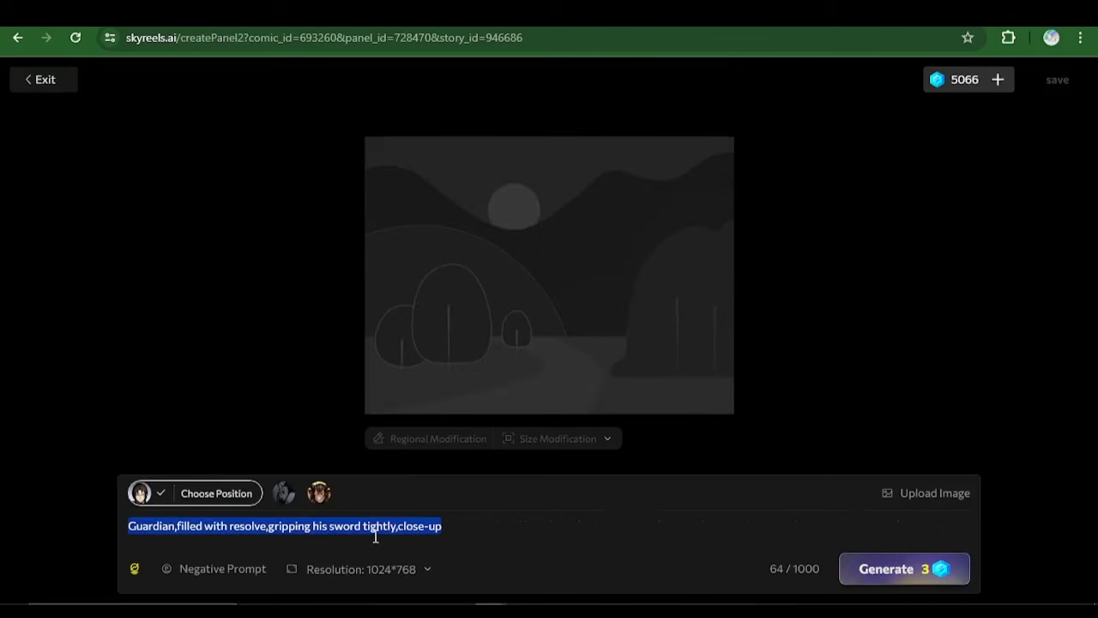
pyautogui.hotkey('ctrl', 'v')
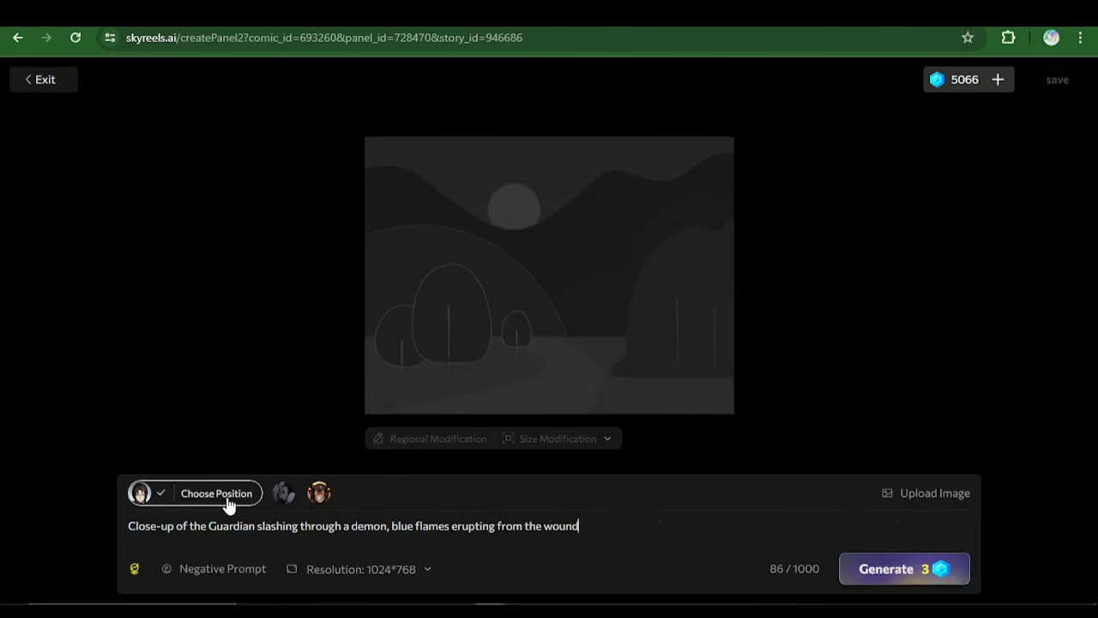
pyautogui.click(284, 491)
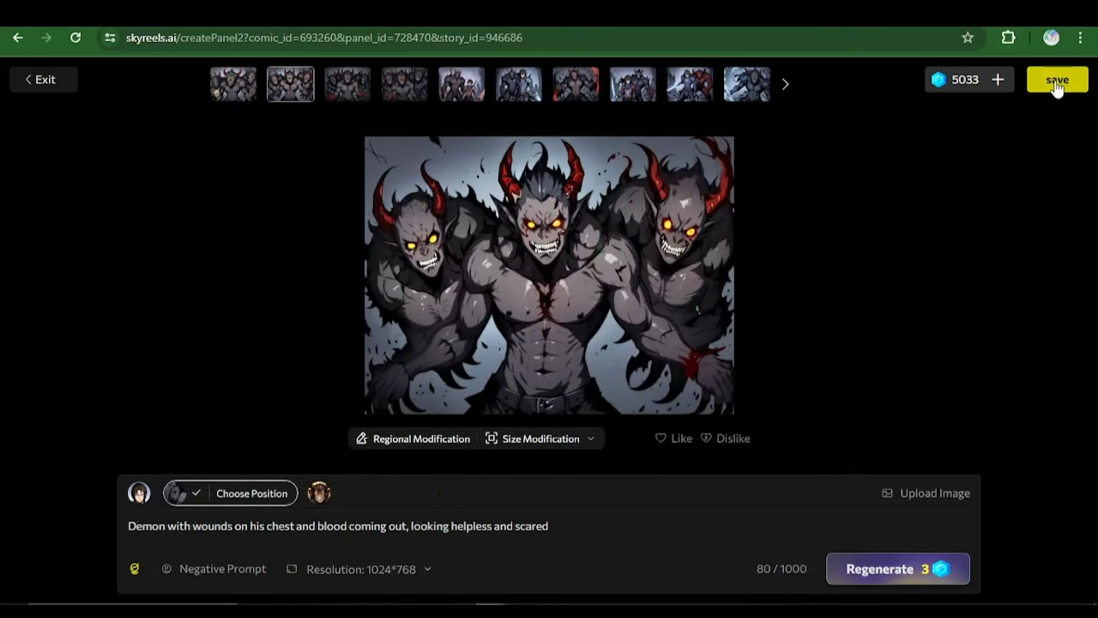
# Save the generated wounded demon panel and place it in the second page's upper left frame
pyautogui.click(1057, 83)
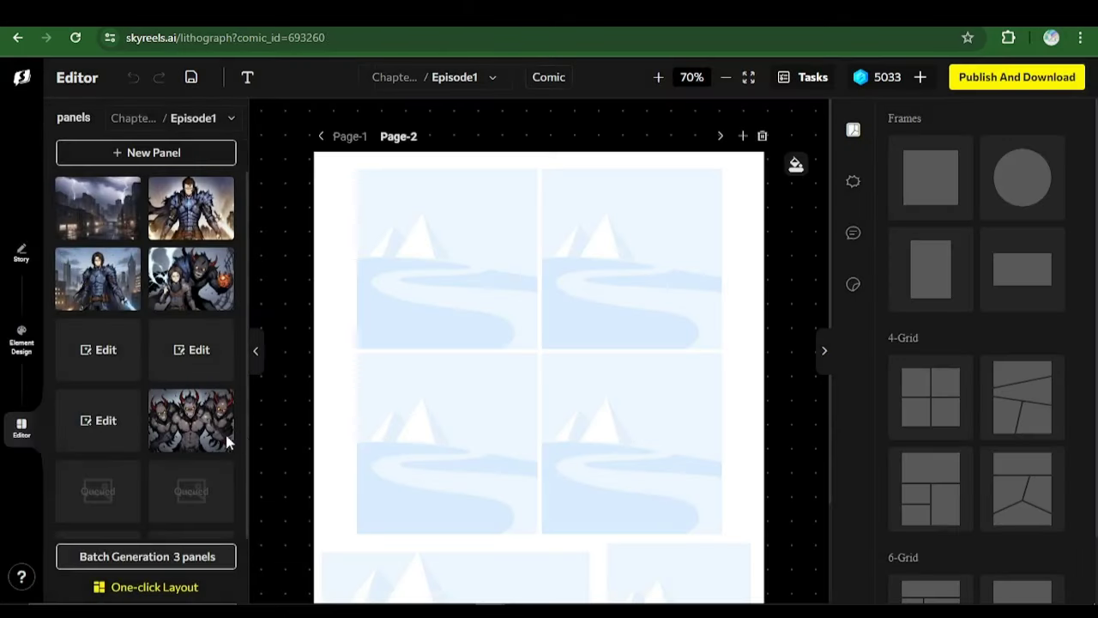
pyautogui.moveTo(227, 442); pyautogui.dragTo(421, 270)
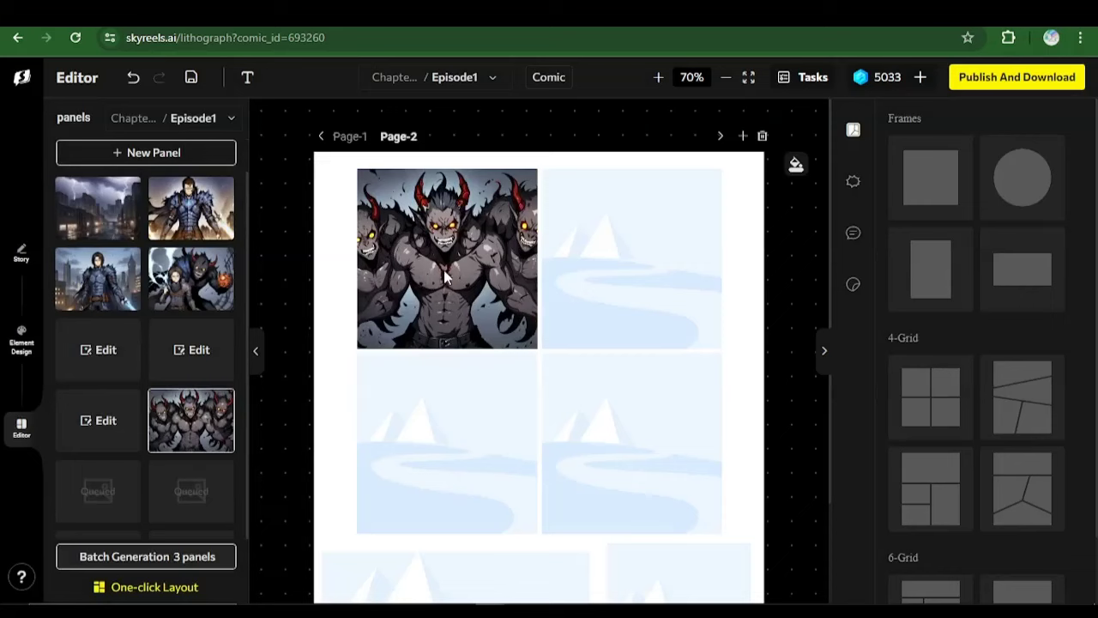
# Switch to ChatGPT and copy the Panel 6 scene description of the Guardian surrounded by demons
pyautogui.hotkey('alt', 'Tab')
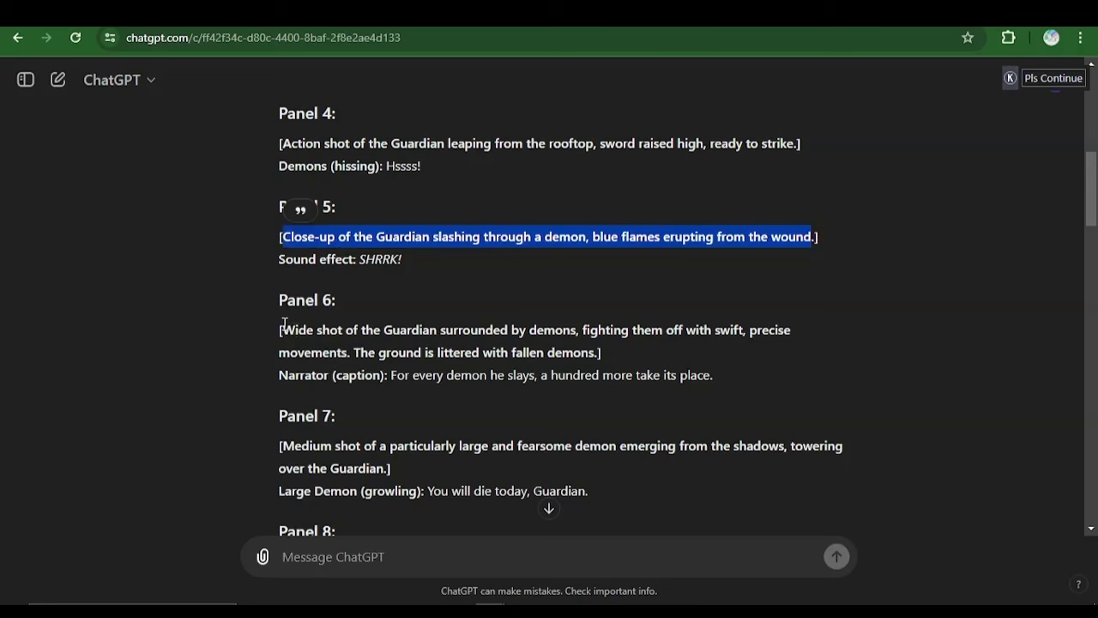
pyautogui.moveTo(283, 329); pyautogui.dragTo(594, 341)
pyautogui.hotkey('ctrl', 'c')
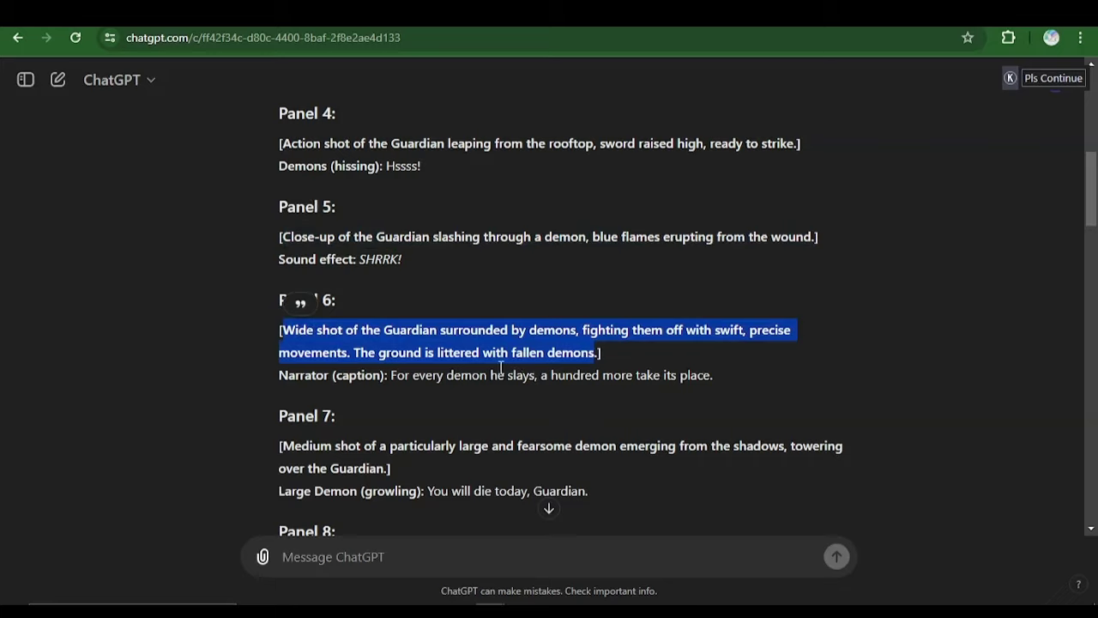
pyautogui.scroll(-2, 415, 326)
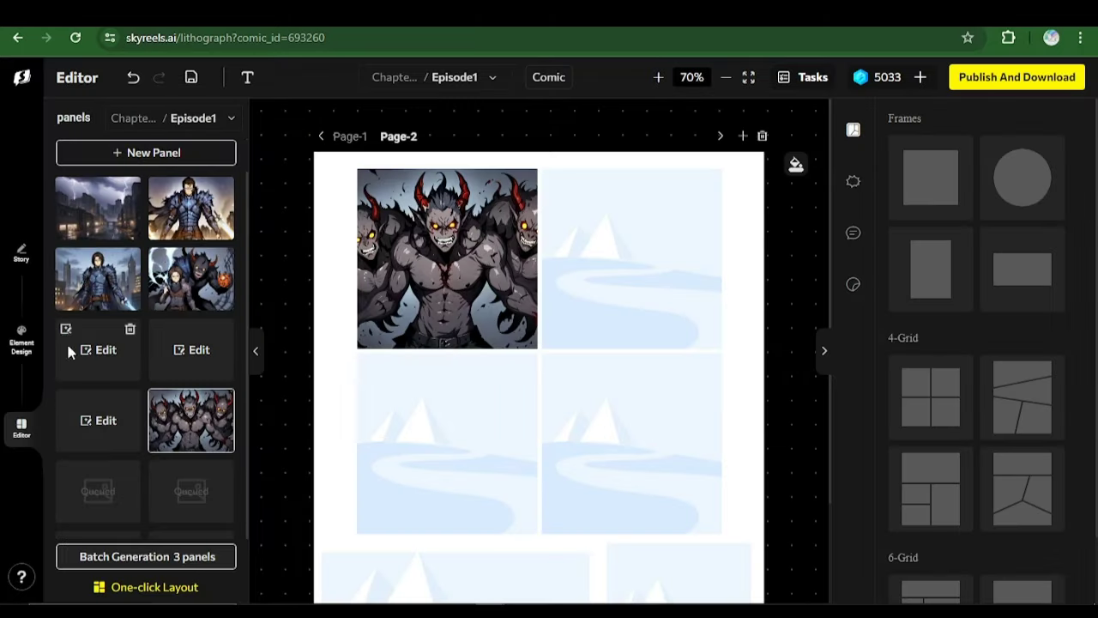
# Open the first empty panel in SkyReels and generate it from the copied Panel 6 description of the Guardian surrounded by demons
pyautogui.click(66, 329)
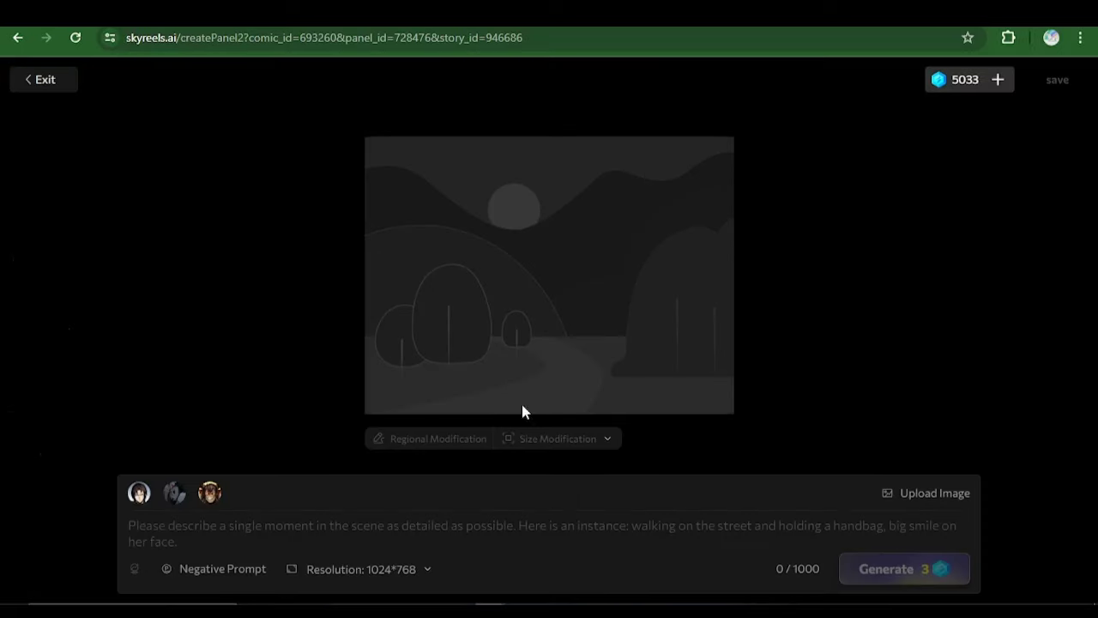
pyautogui.click(188, 532)
pyautogui.hotkey('ctrl', 'v')
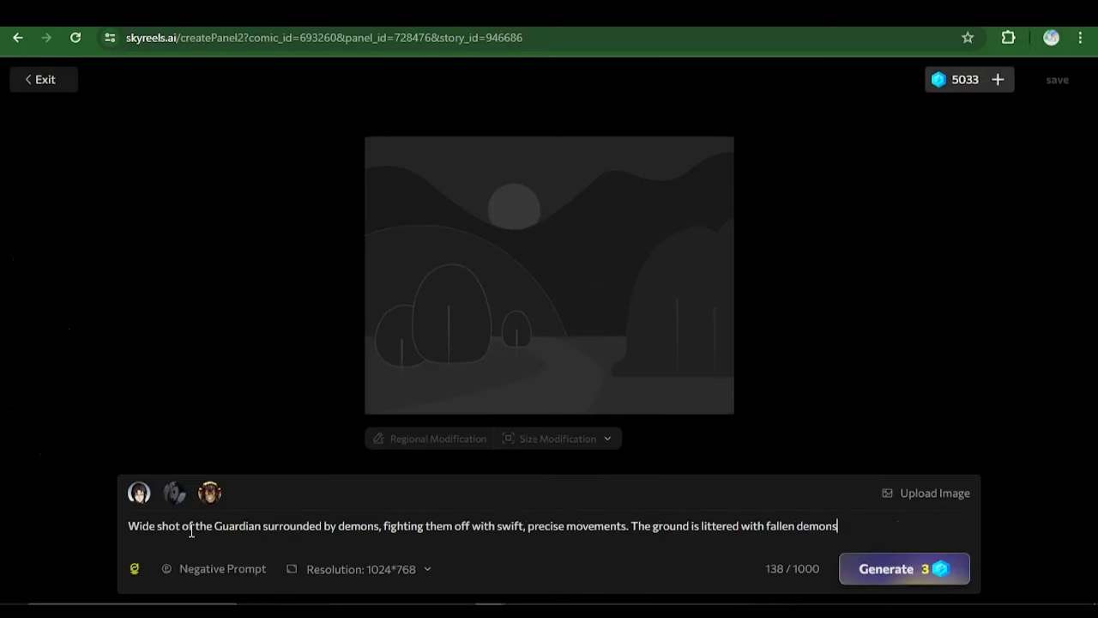
pyautogui.click(920, 562)
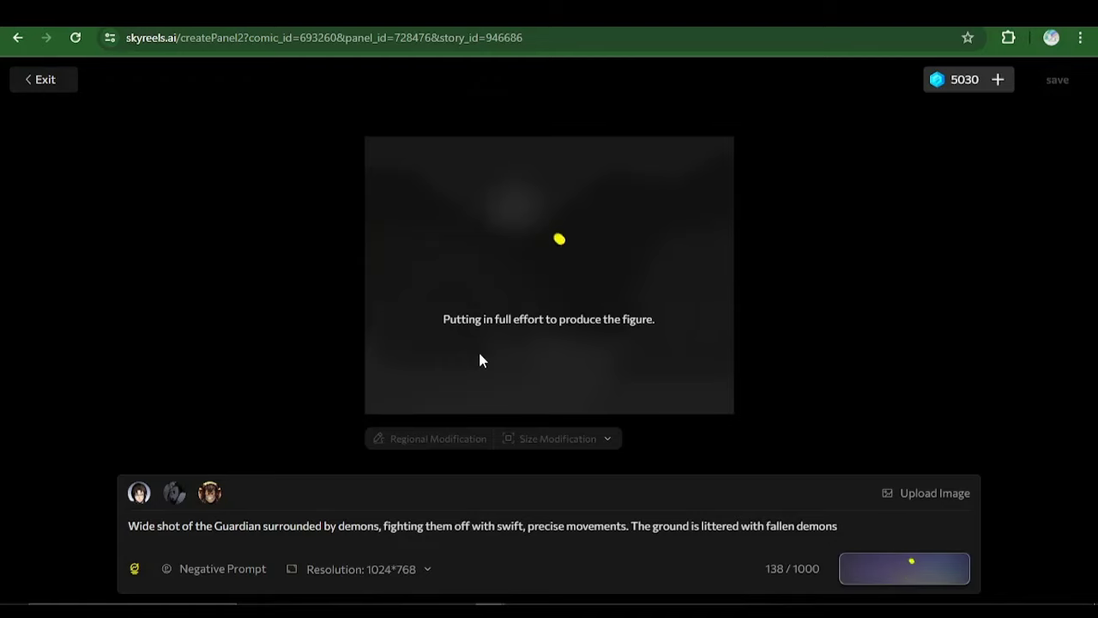
# Save the generated battle panel and place it in the second page's upper right frame
pyautogui.click(1075, 90)
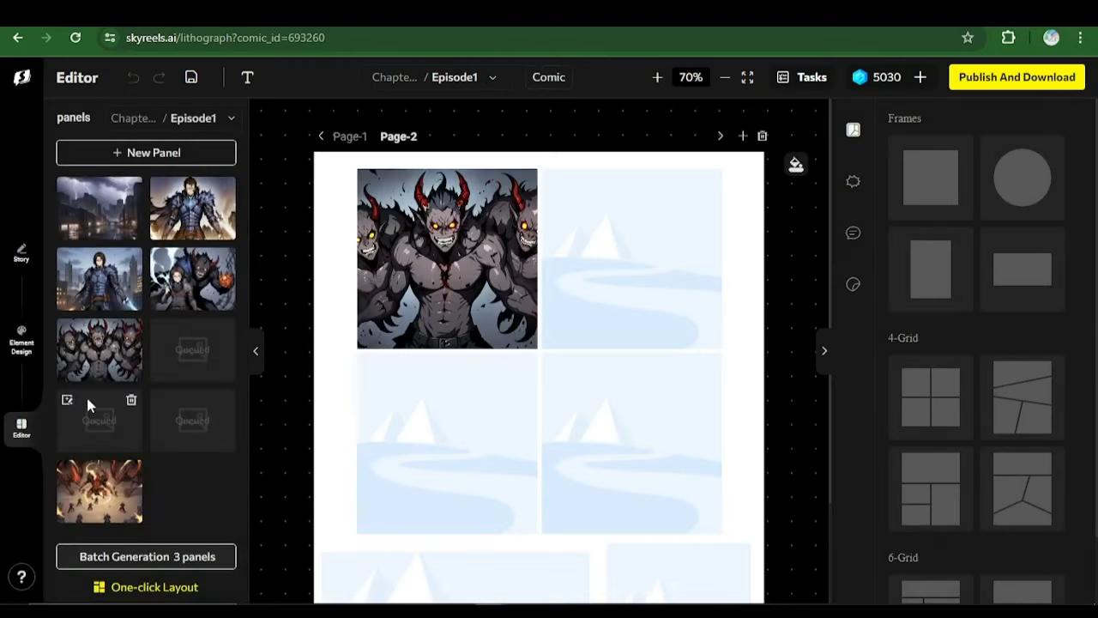
pyautogui.moveTo(101, 493); pyautogui.dragTo(603, 245)
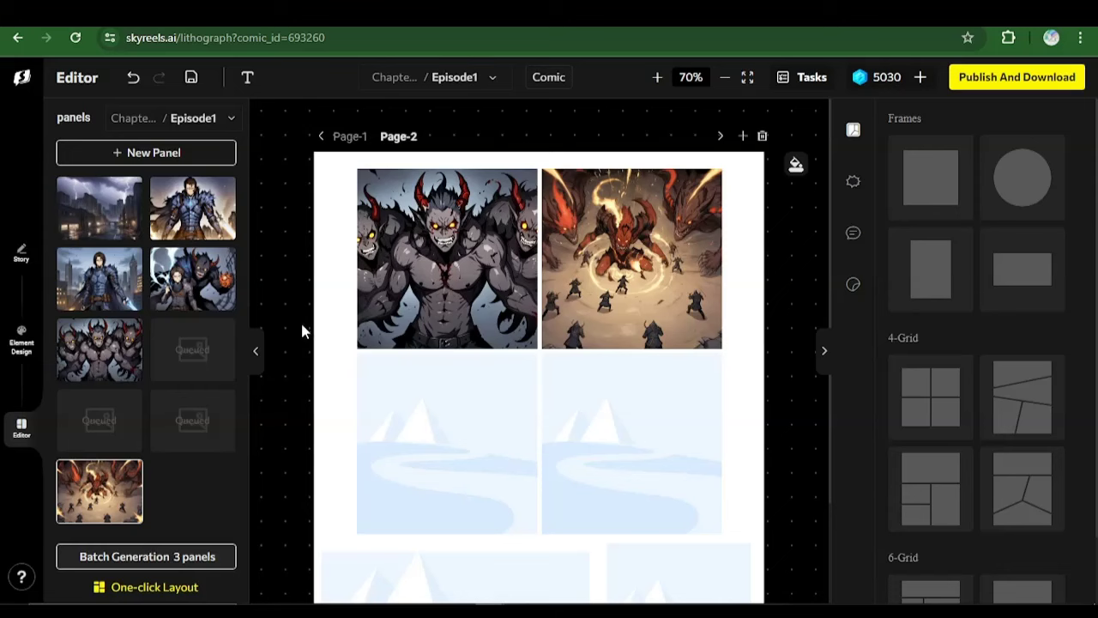
# Switch to ChatGPT and copy the Panel 7 scene description of the large demon emerging from the shadows
pyautogui.hotkey('alt', 'Tab')
pyautogui.click(376, 271)
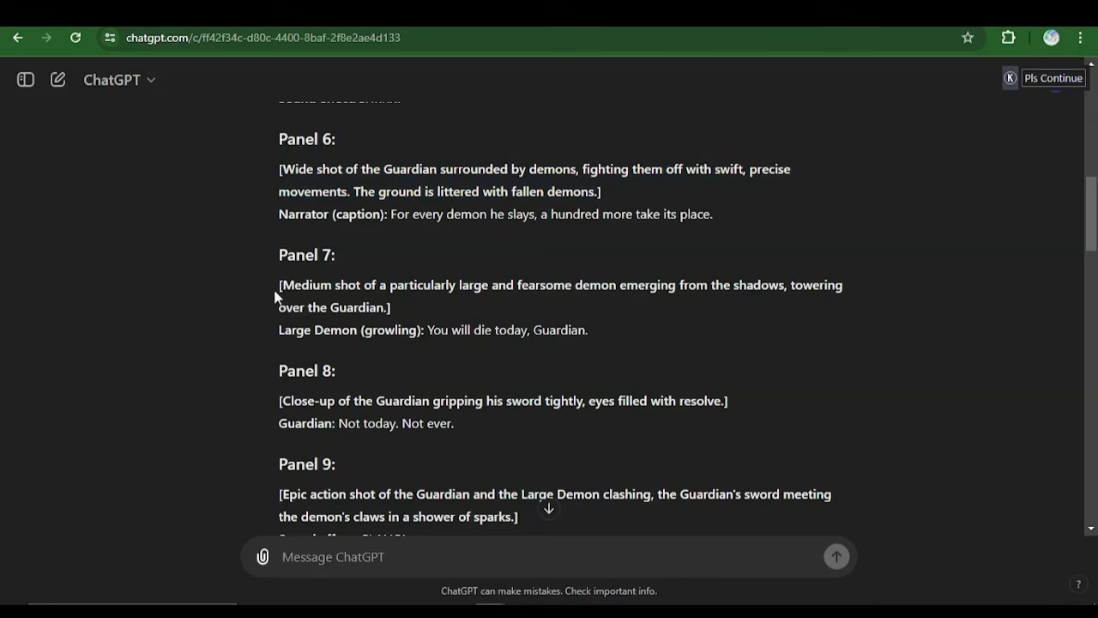
pyautogui.moveTo(280, 287); pyautogui.dragTo(386, 309)
pyautogui.hotkey('ctrl', 'c')
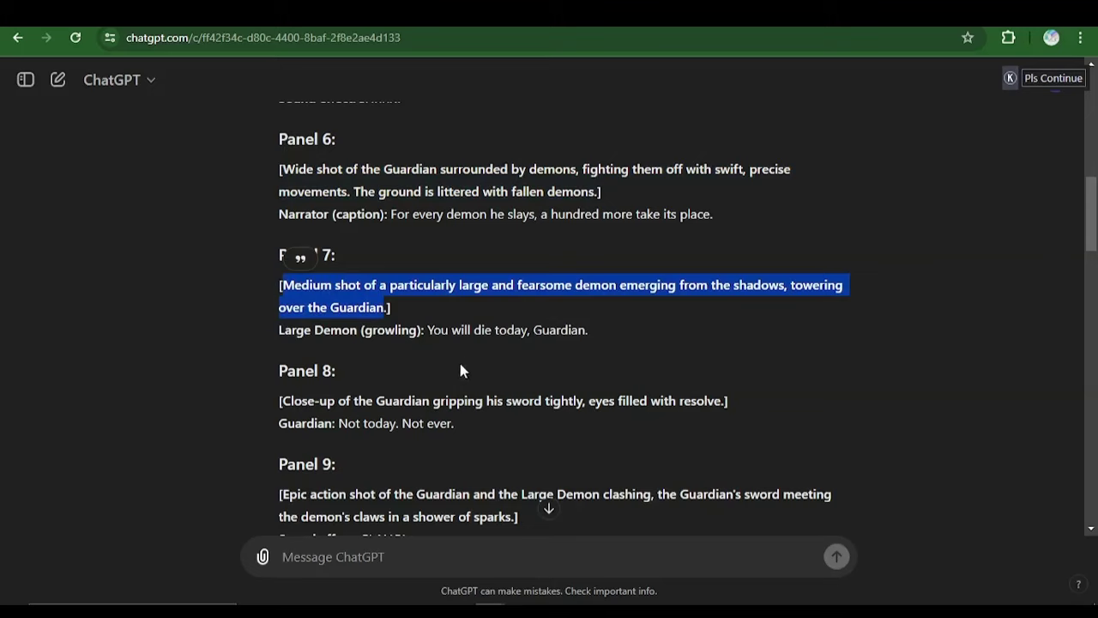
# Switch to SkyReels and generate the first empty panel from the copied Panel 7 description, adding the third character to the already selected one
pyautogui.hotkey('ctrl', 'Tab')
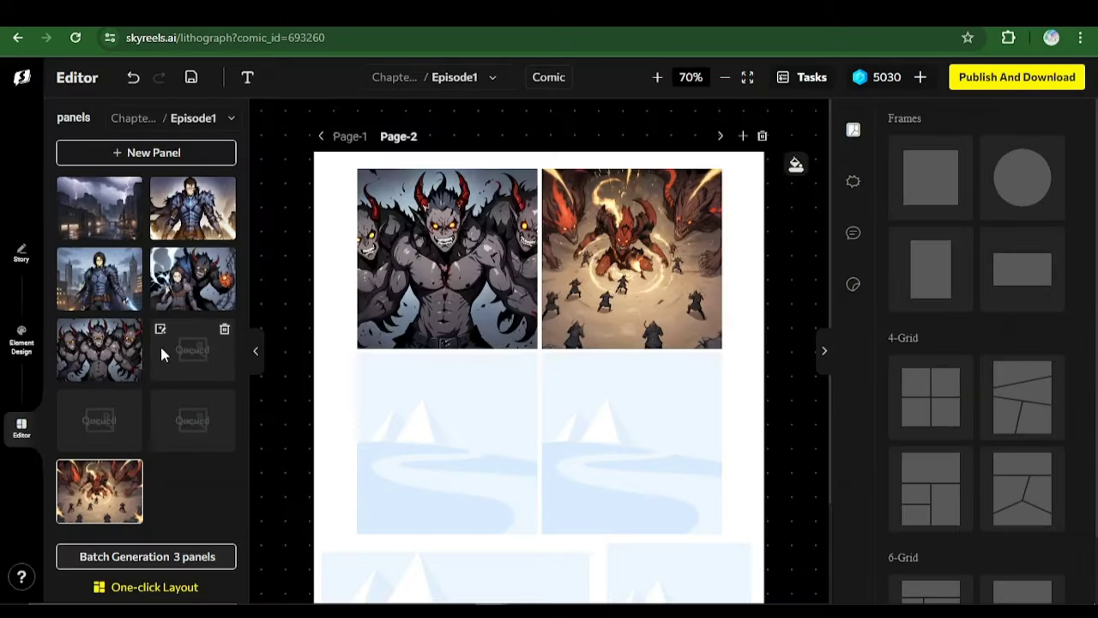
pyautogui.click(159, 331)
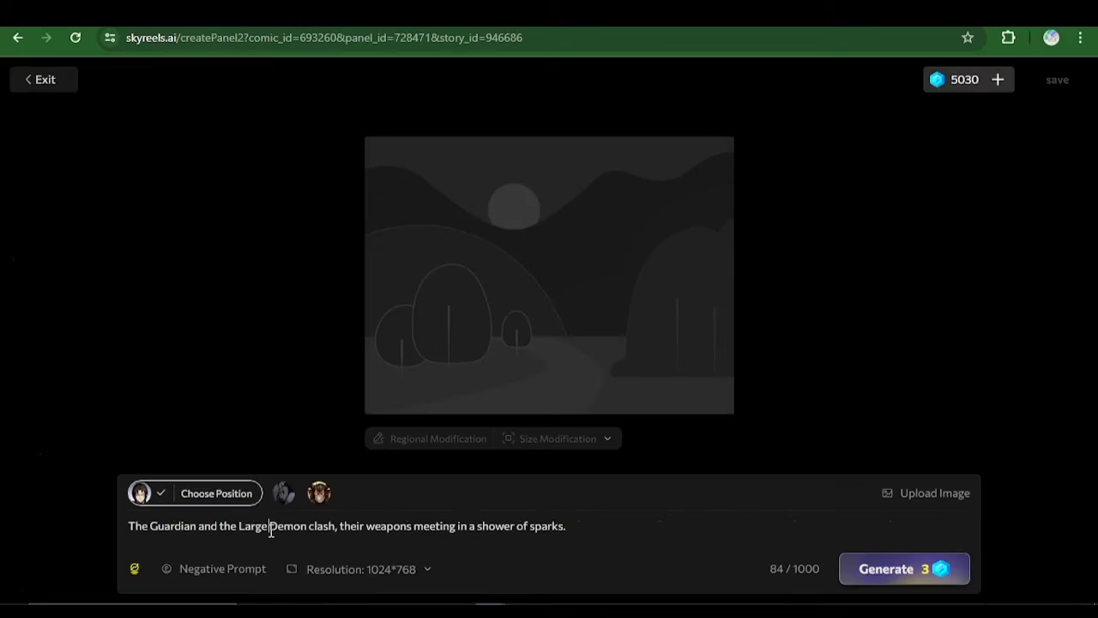
pyautogui.hotkey('ctrl', 'a')
pyautogui.hotkey('ctrl', 'v')
pyautogui.click(318, 492)
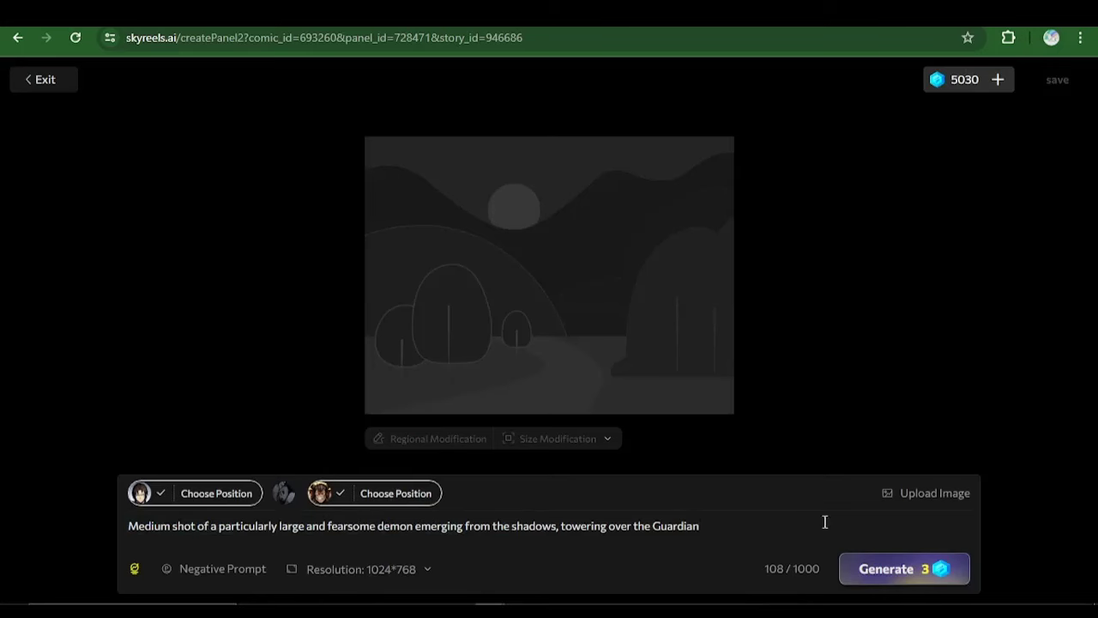
pyautogui.click(884, 570)
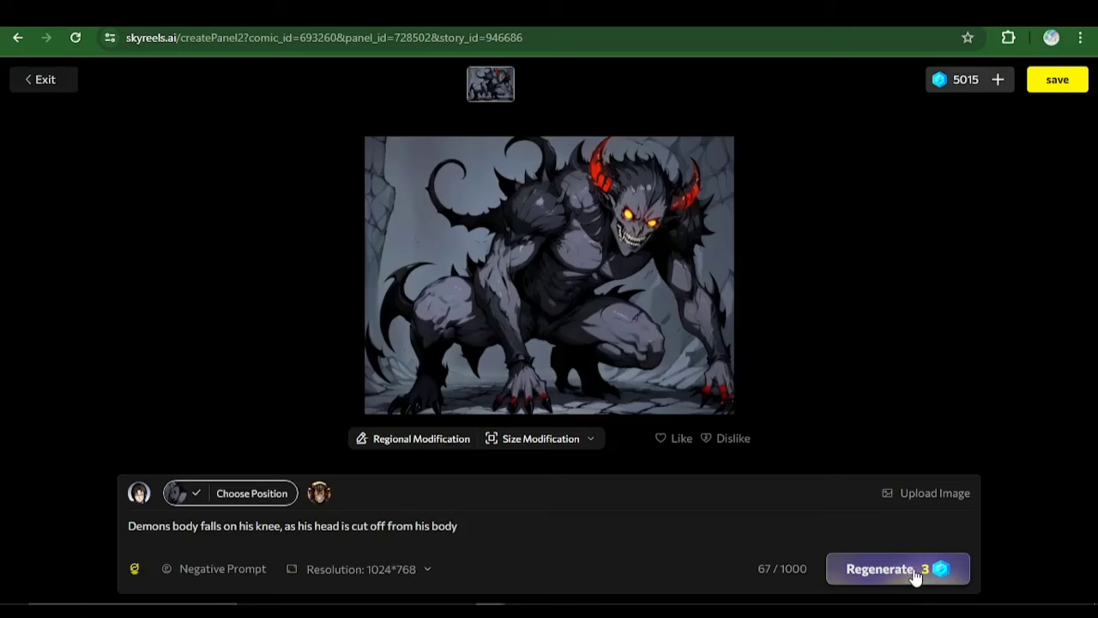
# Regenerate the image of the falling demon twice from its existing prompt
pyautogui.click(911, 576)
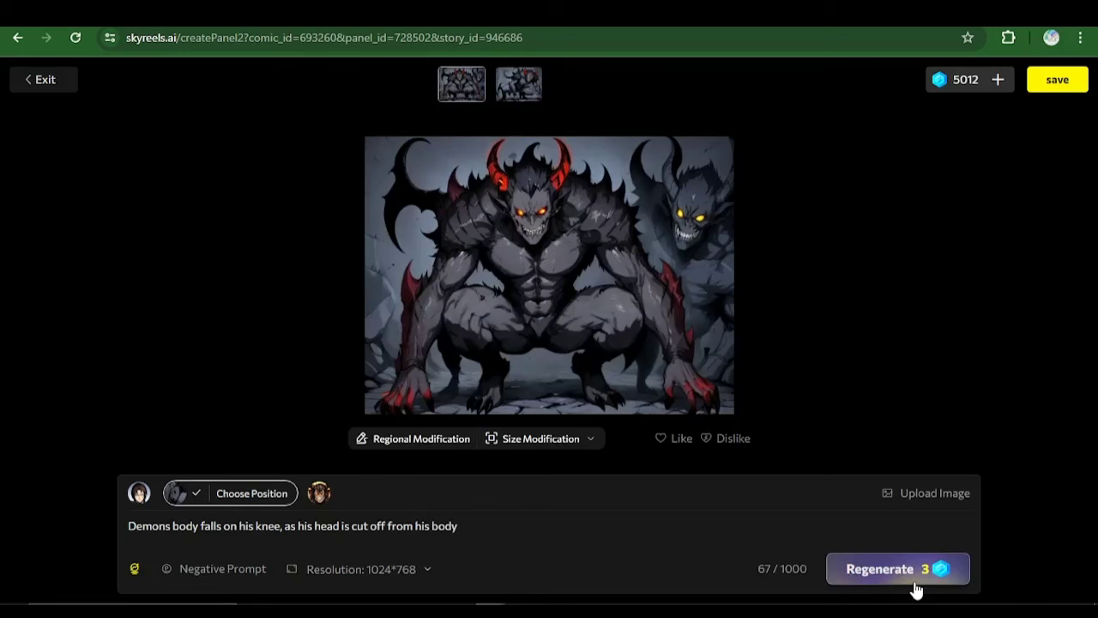
pyautogui.click(916, 590)
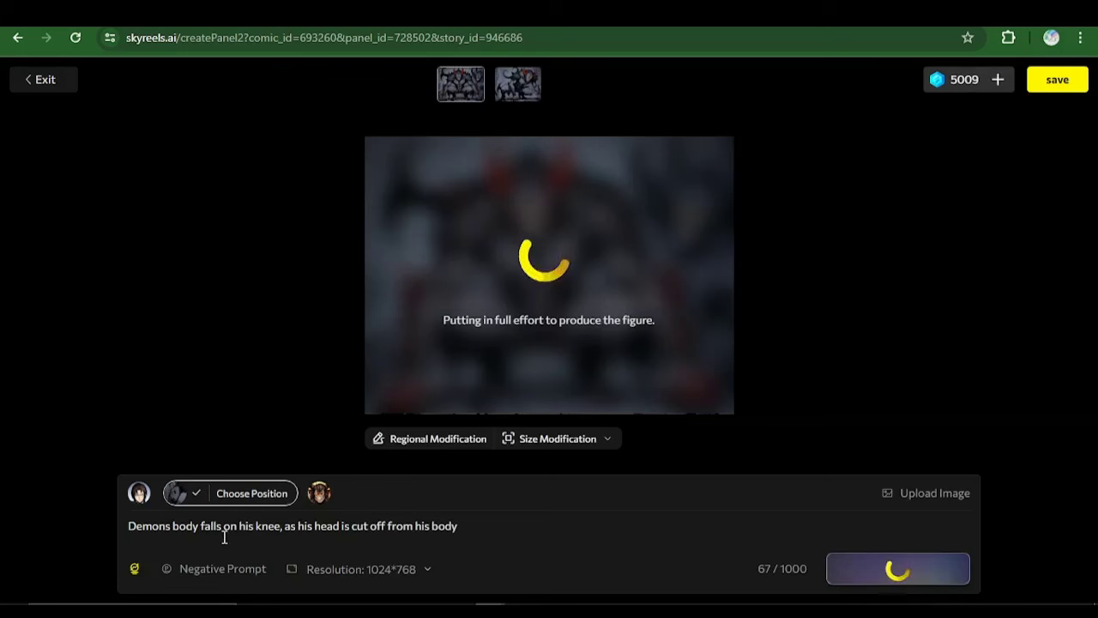
# Rewrite the panel prompt as "Demons dies as he fell to the ground with his head cut off"
pyautogui.click(173, 526)
pyautogui.hotkey('shift', 'Right')
pyautogui.hotkey('shift', 'Right')
pyautogui.hotkey('shift', 'Right')
pyautogui.hotkey('shift', 'Right')
pyautogui.hotkey('shift', 'Right')
pyautogui.hotkey('shift', 'Right')
pyautogui.hotkey('shift', 'Right')
pyautogui.hotkey('shift', 'Right')
pyautogui.hotkey('shift', 'Right')
pyautogui.hotkey('shift', 'Right')
pyautogui.hotkey('shift', 'Right')
pyautogui.hotkey('shift', 'Right')
pyautogui.hotkey('shift', 'Right')
pyautogui.hotkey('shift', 'Right')
pyautogui.hotkey('shift', 'Right')
pyautogui.hotkey('shift', 'Right')
pyautogui.hotkey('shift', 'Right')
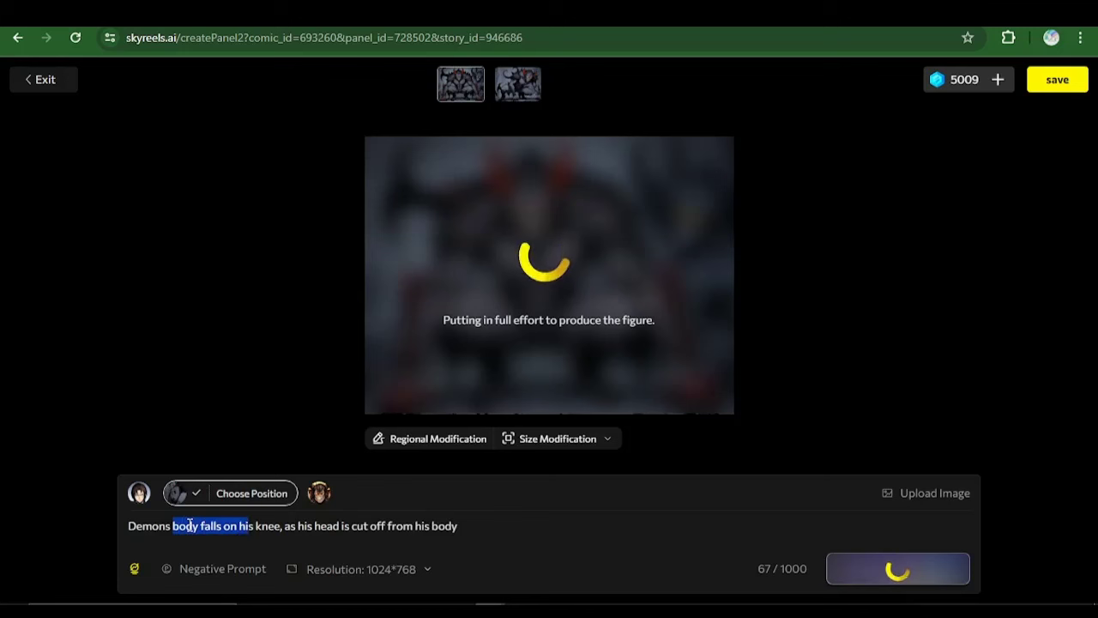
pyautogui.hotkey('shift', 'Right')
pyautogui.write('dies')
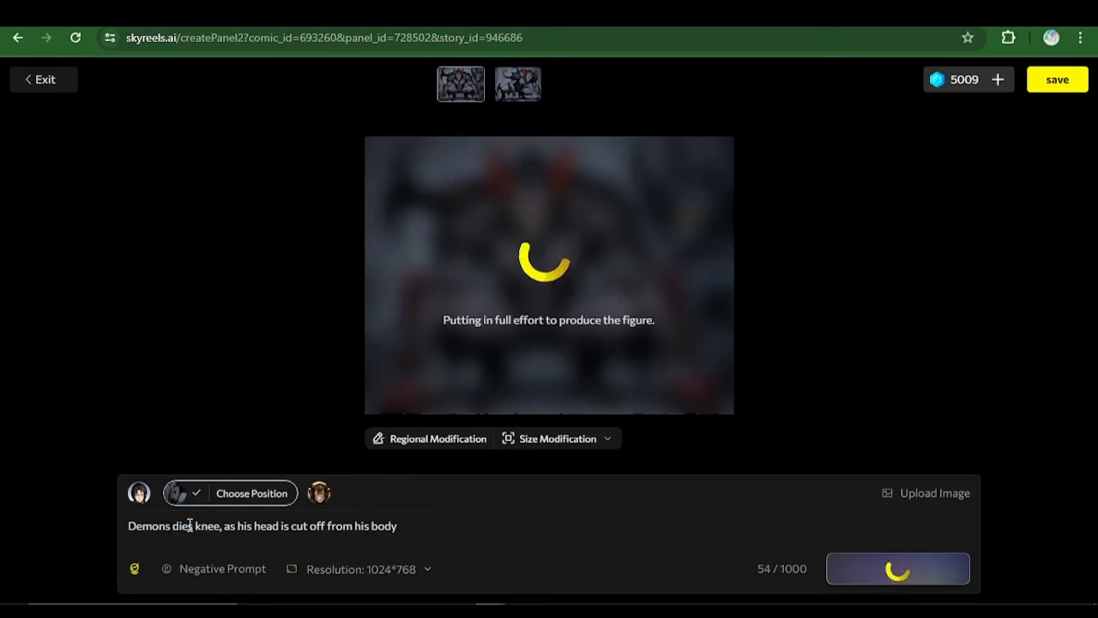
pyautogui.write(' as he fell')
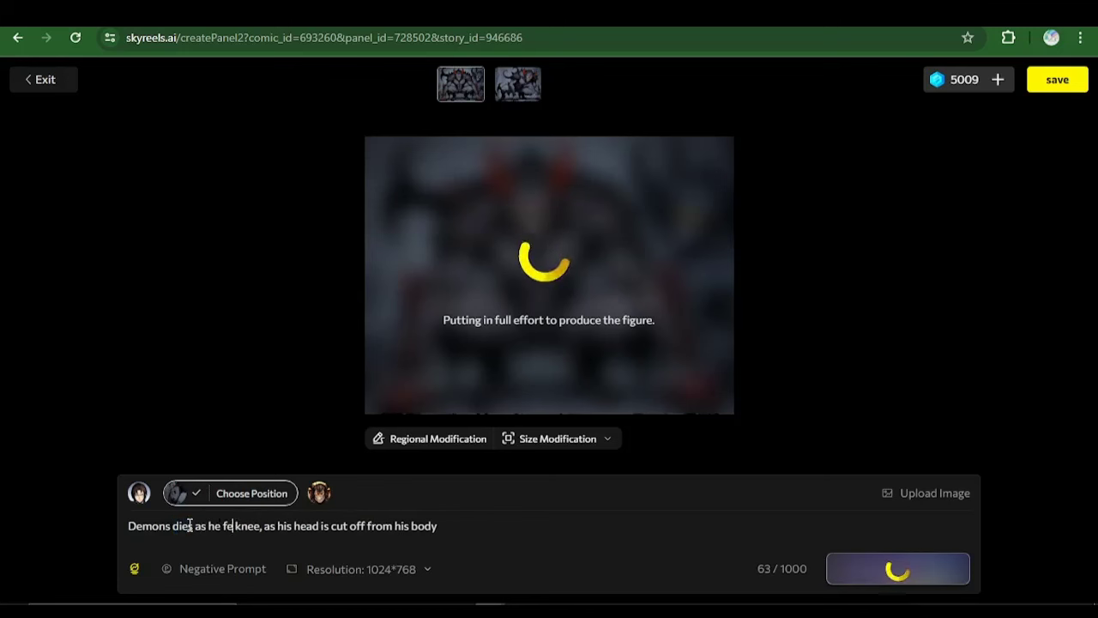
pyautogui.write(' to the ground')
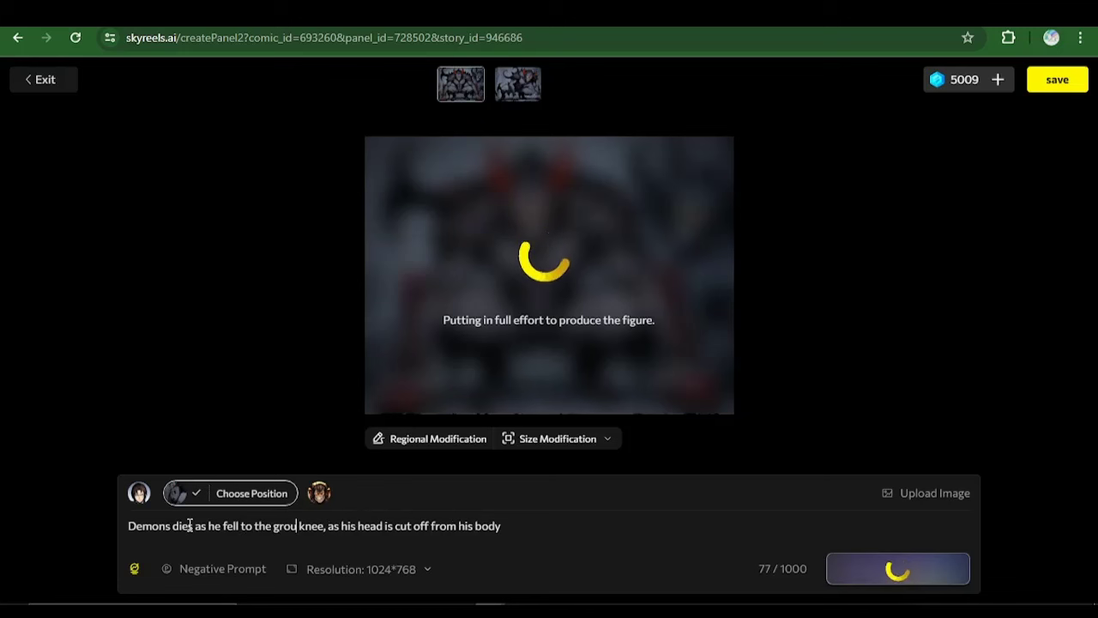
pyautogui.write(' with his head knee, as his head is cut ')
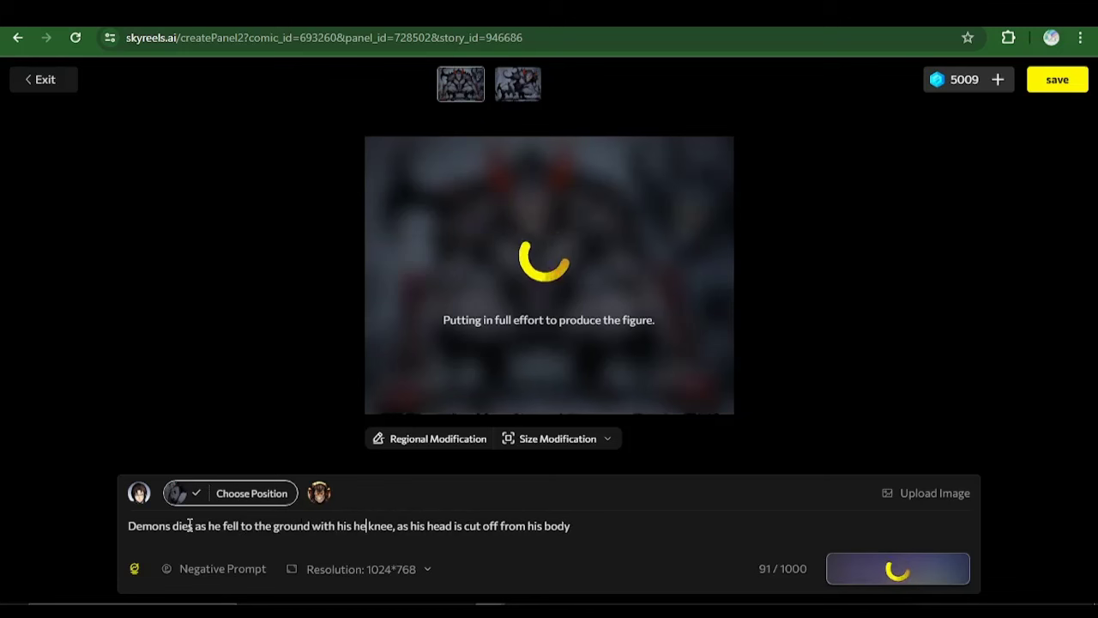
pyautogui.write('o')
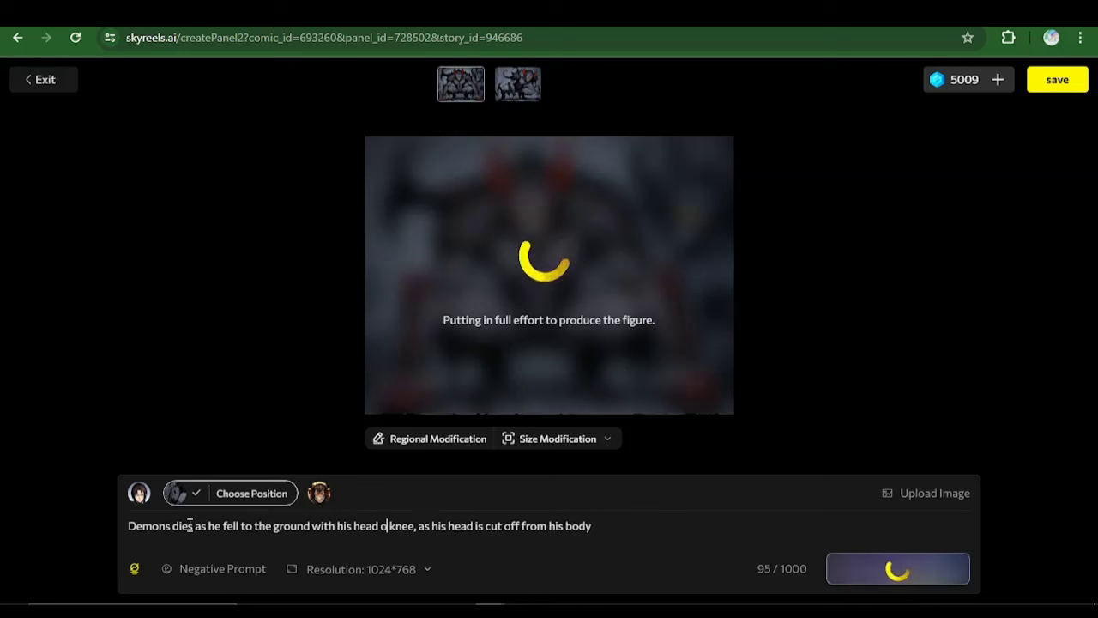
pyautogui.press('BackSpace')
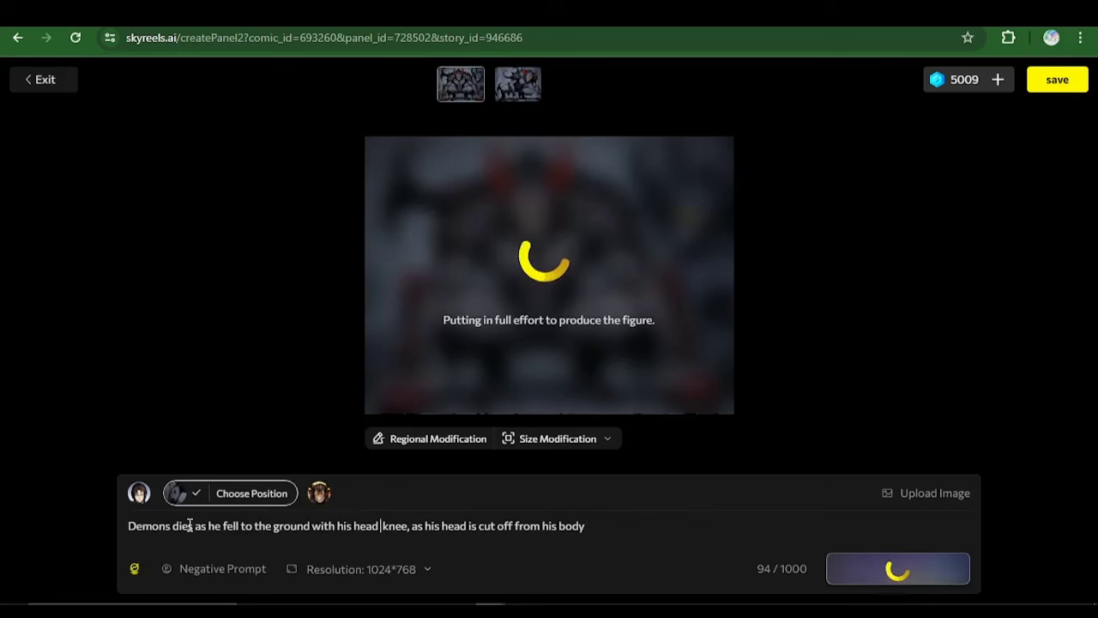
pyautogui.write('cut off')
pyautogui.press('Delete')
pyautogui.press('Delete')
pyautogui.press('Delete')
pyautogui.press('Delete')
pyautogui.press('Delete')
pyautogui.press('Delete')
pyautogui.press('Delete')
pyautogui.press('Delete')
pyautogui.press('Delete')
pyautogui.press('Delete')
pyautogui.press('Delete')
pyautogui.press('Delete')
pyautogui.press('Delete')
pyautogui.press('Delete')
pyautogui.press('Delete')
pyautogui.press('Delete')
pyautogui.press('Delete')
pyautogui.press('Delete')
pyautogui.press('Delete')
pyautogui.press('Delete')
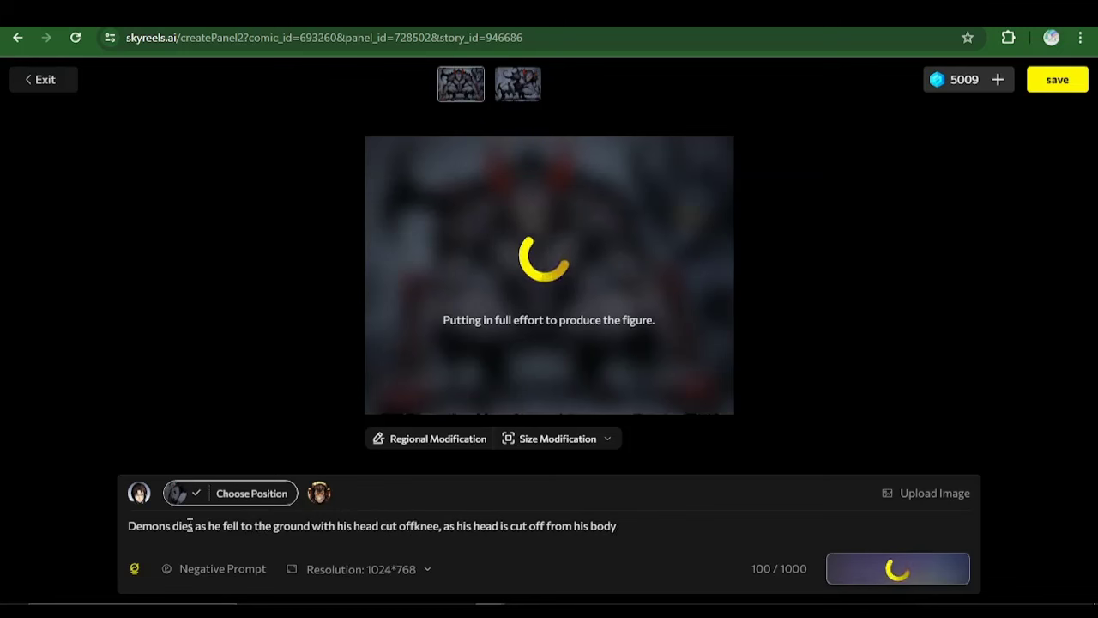
pyautogui.press('Delete')
pyautogui.press('Delete')
pyautogui.press('Delete')
pyautogui.press('Delete')
pyautogui.press('Delete')
pyautogui.press('Delete')
pyautogui.press('Delete')
pyautogui.press('Delete')
pyautogui.press('Delete')
pyautogui.press('Delete')
pyautogui.press('Delete')
pyautogui.press('Delete')
pyautogui.press('Delete')
pyautogui.press('Delete')
pyautogui.press('Delete')
pyautogui.press('Delete')
pyautogui.press('Delete')
pyautogui.press('Delete')
pyautogui.press('Delete')
pyautogui.press('Delete')
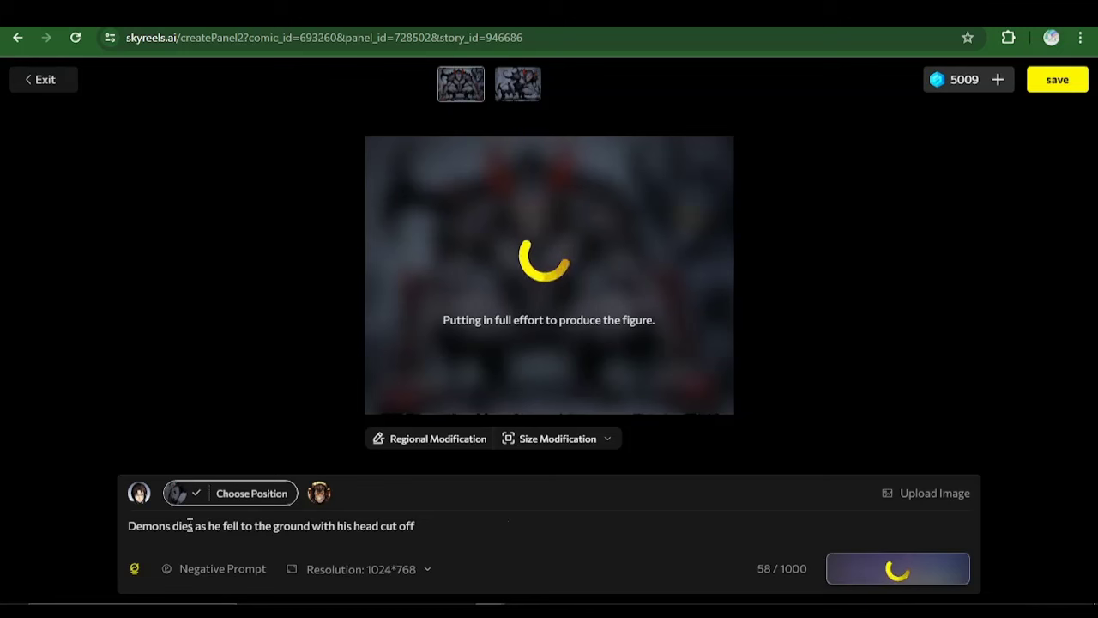
pyautogui.hotkey('ctrl', 'a')
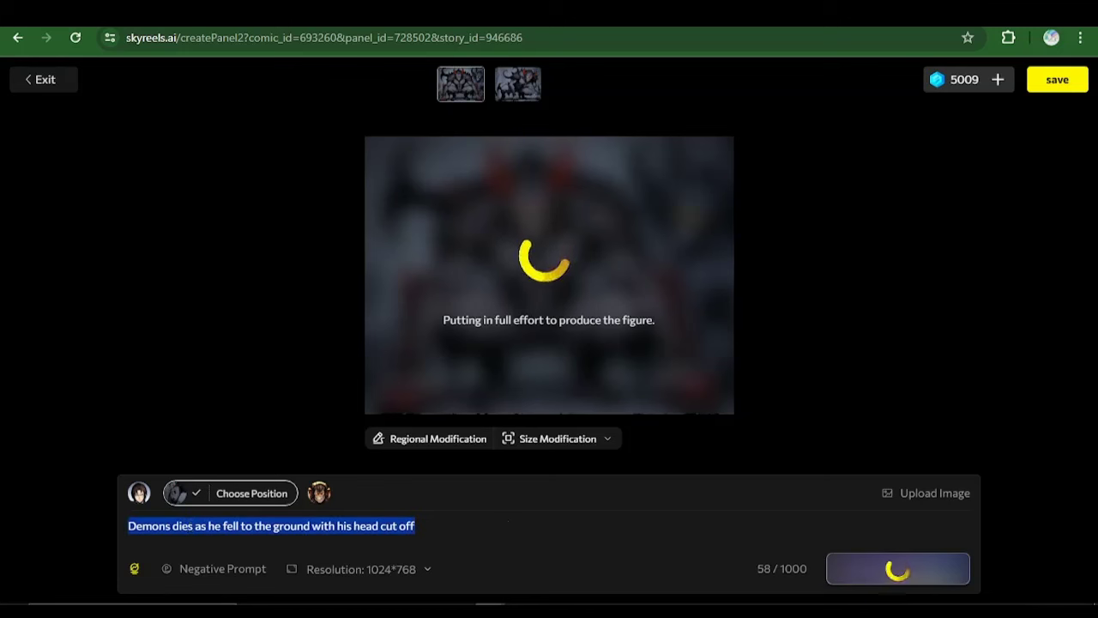
pyautogui.click(461, 538)
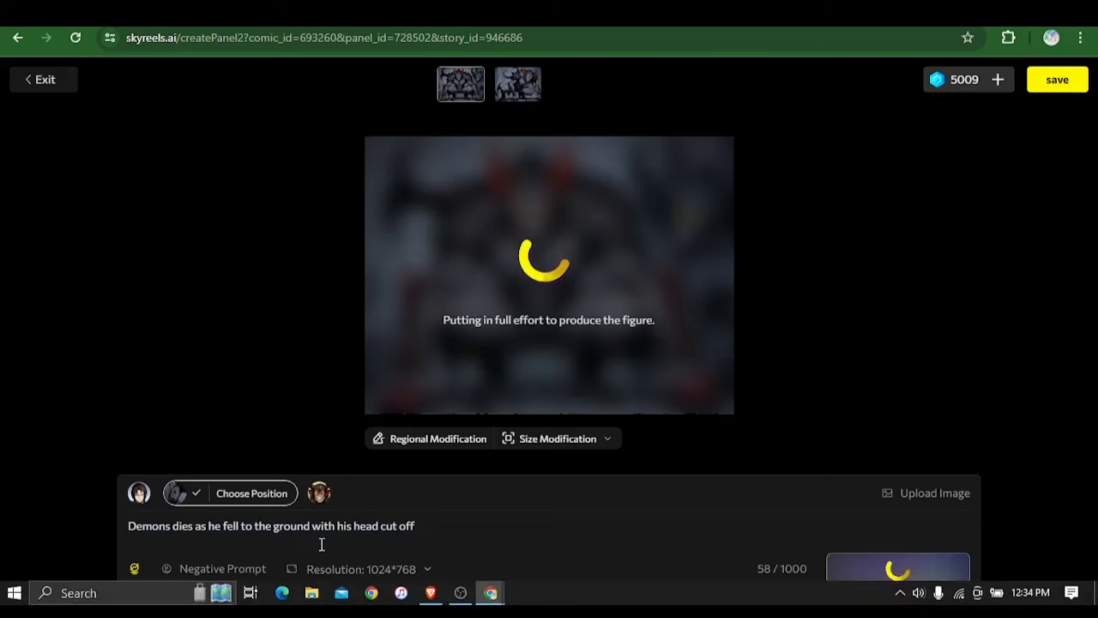
# Replace the prompt with the suggested close-up of a demon collapsing in a dark, cursed forest, and regenerate the image
pyautogui.click(408, 577)
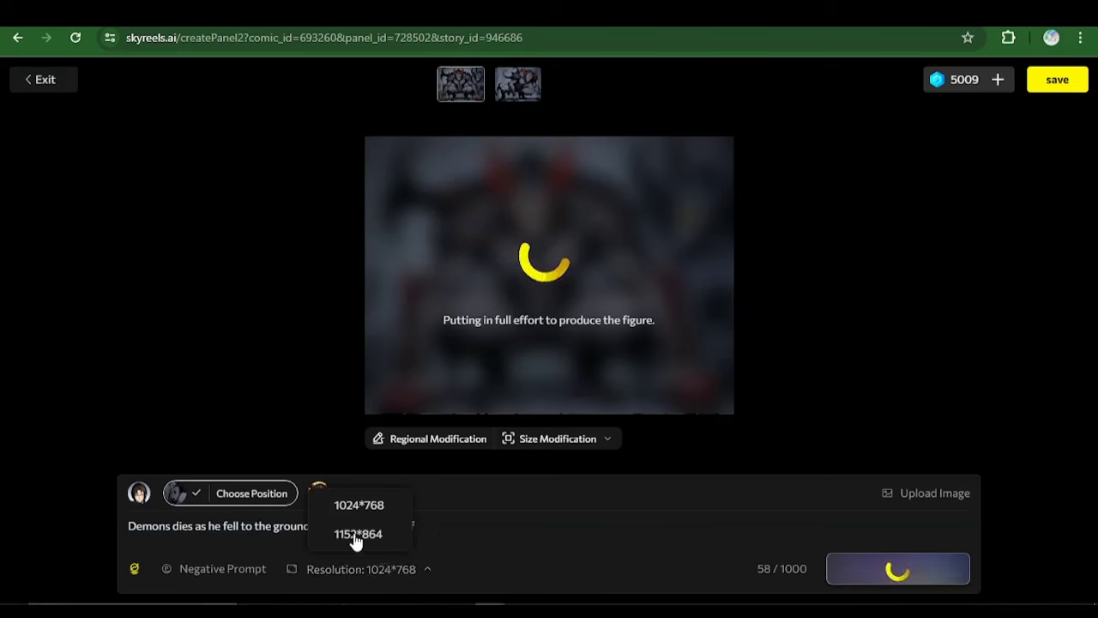
pyautogui.click(463, 538)
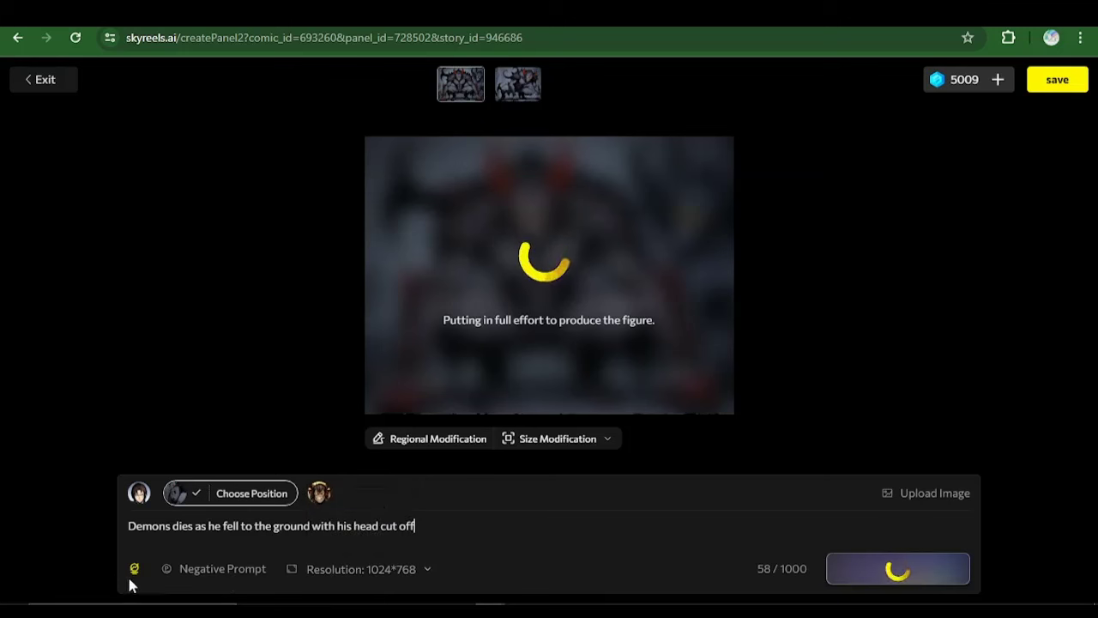
pyautogui.moveTo(135, 571)
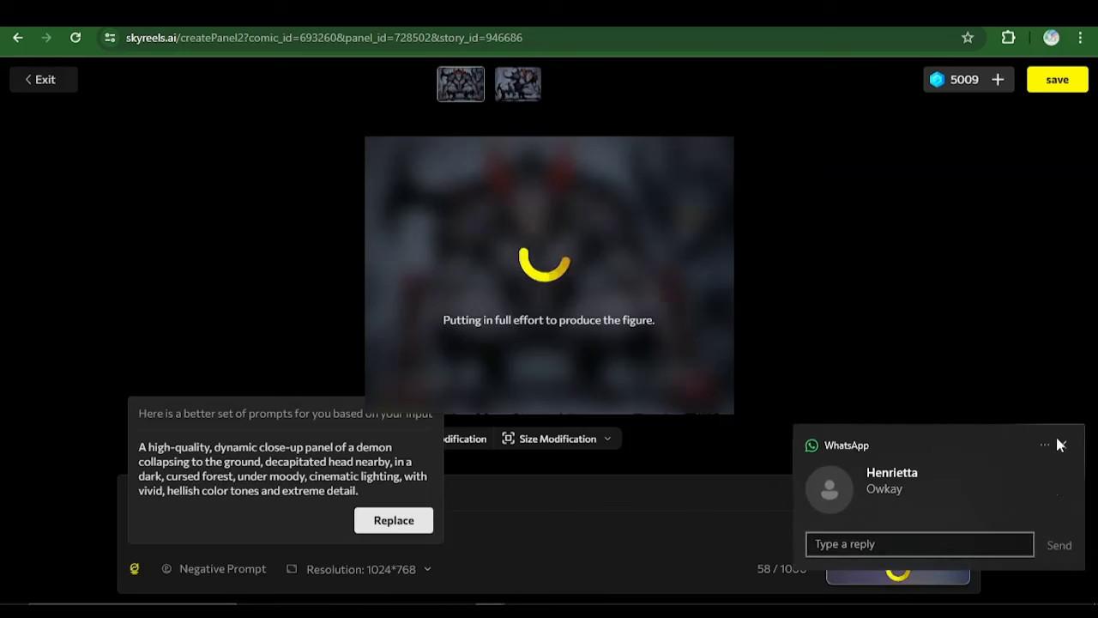
pyautogui.click(1060, 444)
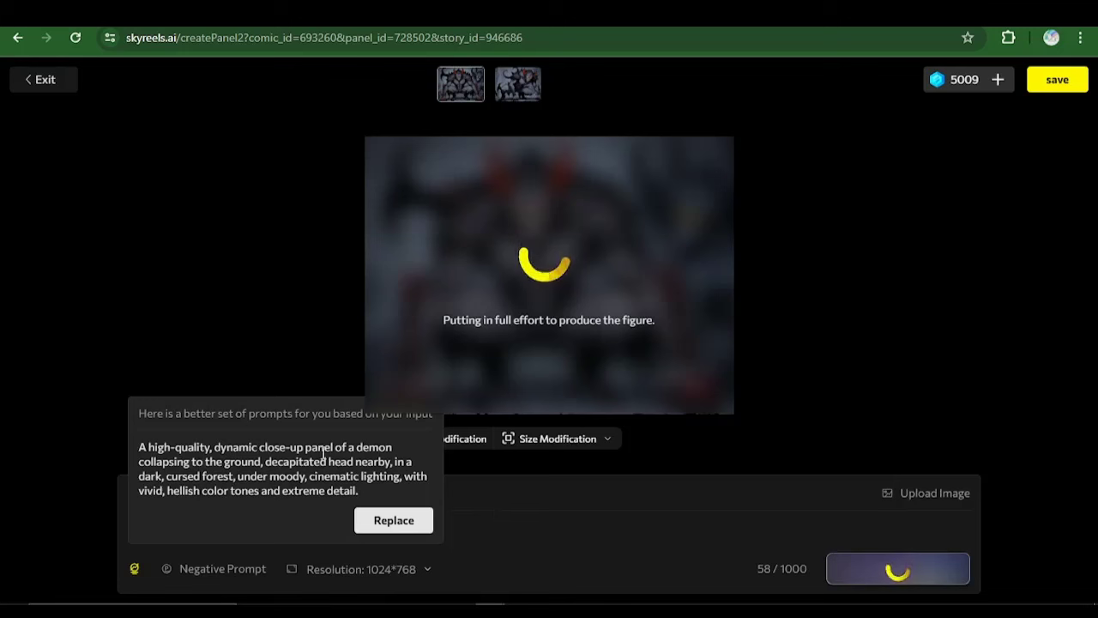
pyautogui.click(393, 521)
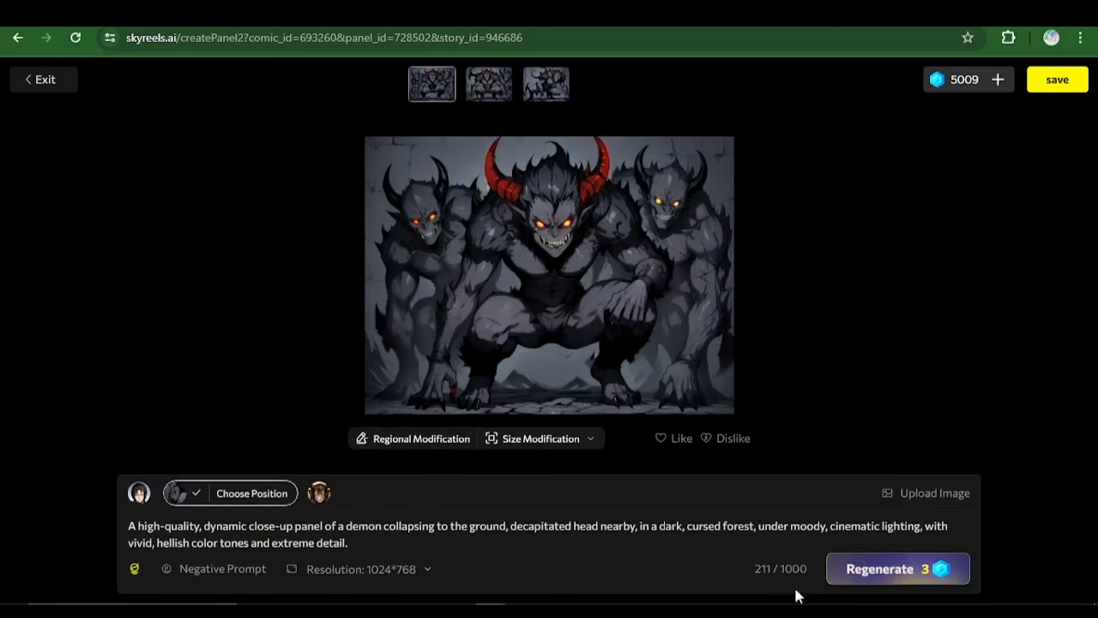
pyautogui.click(868, 575)
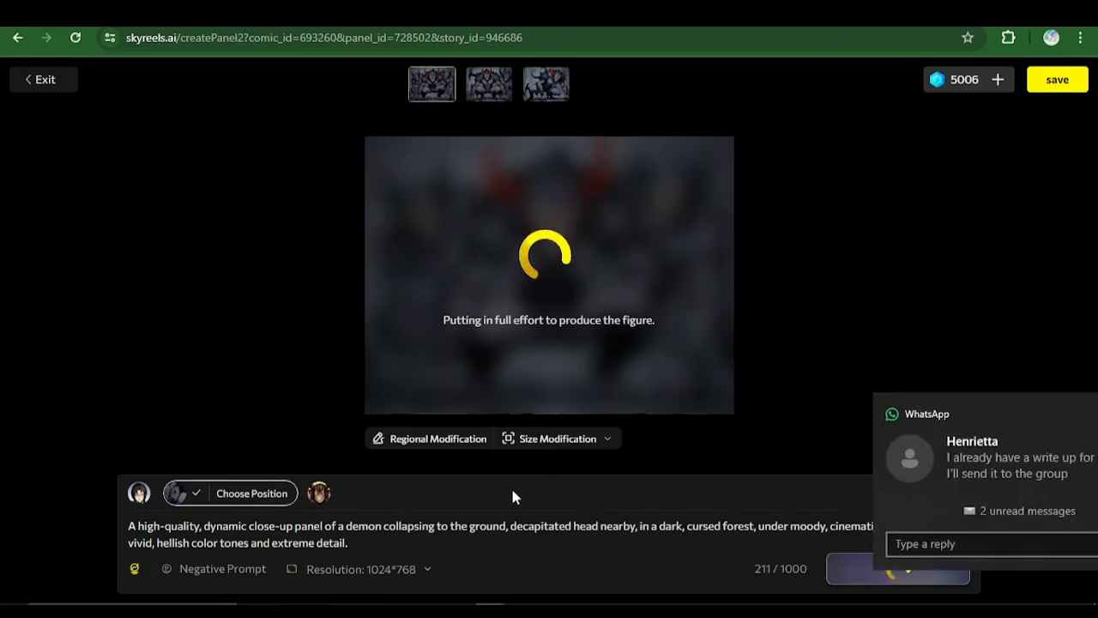
pyautogui.click(1063, 415)
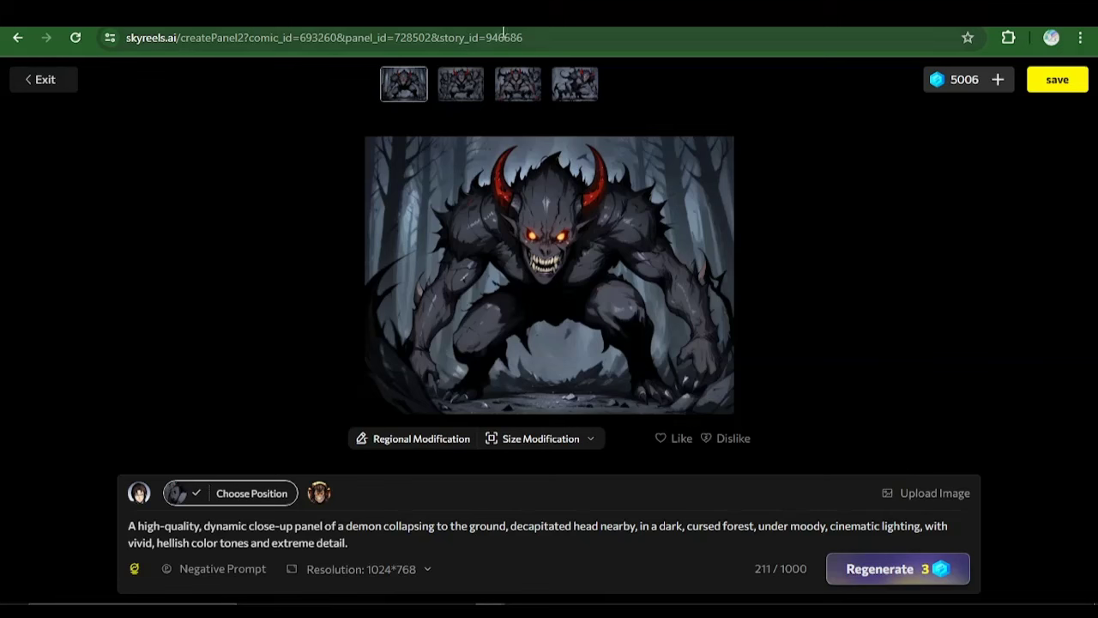
# Compare the generated demon images and save the first version, with the demon crouching sideways and its tail curled
pyautogui.click(468, 83)
pyautogui.click(516, 86)
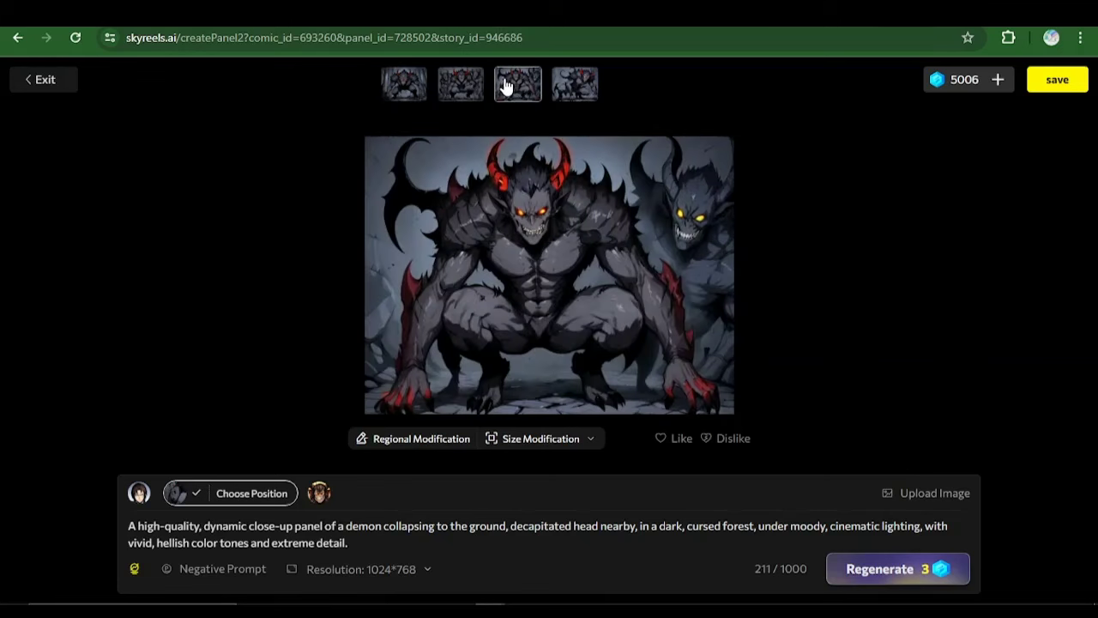
pyautogui.click(569, 91)
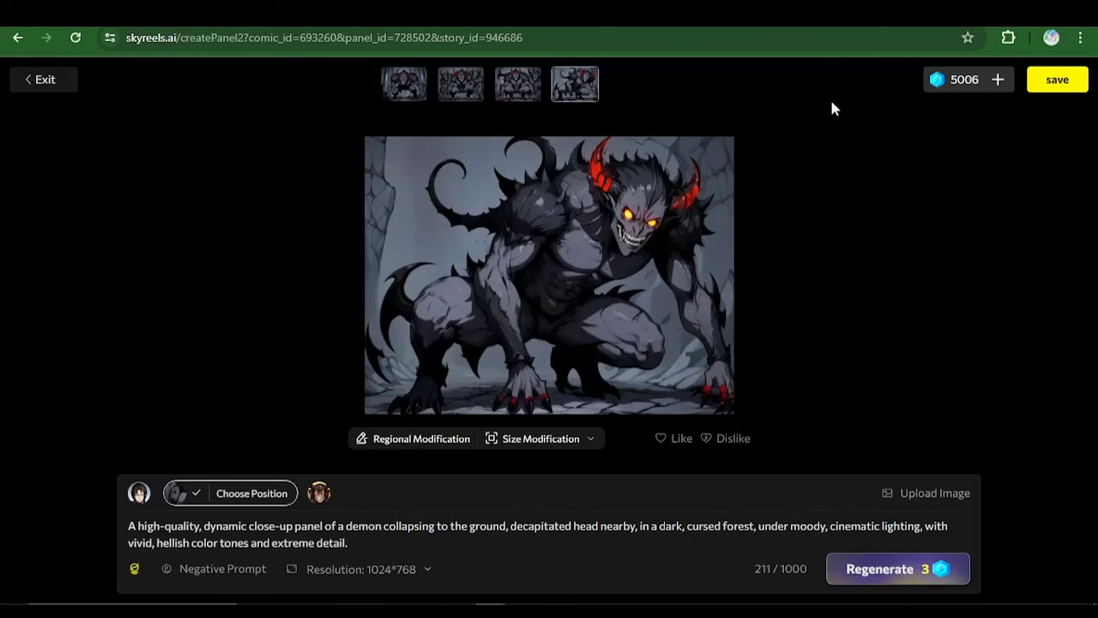
pyautogui.click(1057, 79)
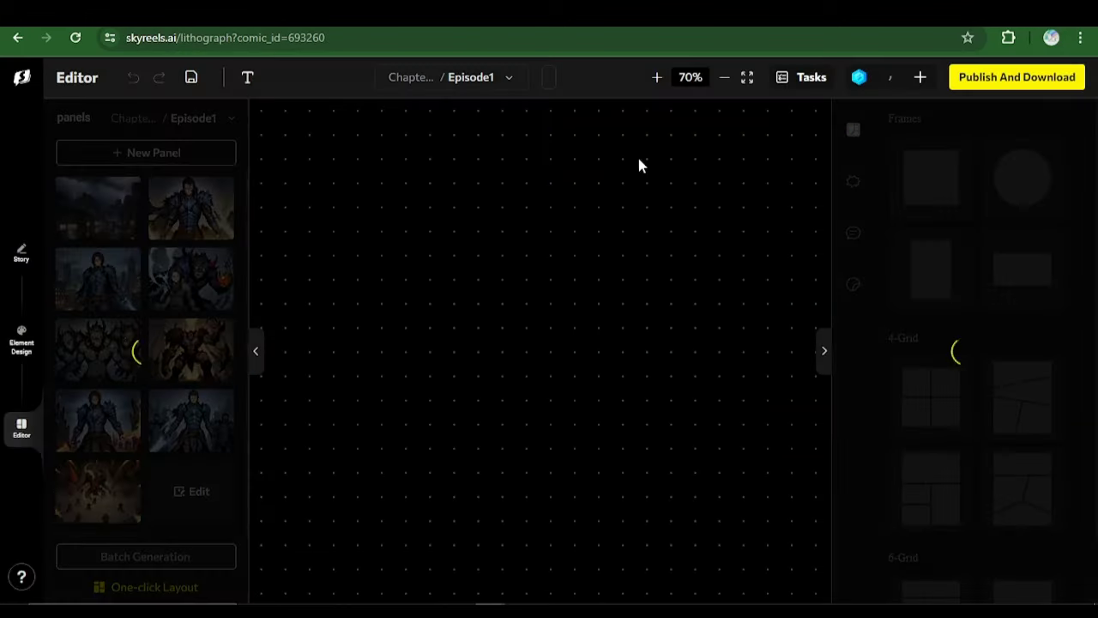
# Place the saved crouching demon panel in the wide bottom frame of Page-2 and delete the empty frame beside it
pyautogui.scroll(-3, 448, 444)
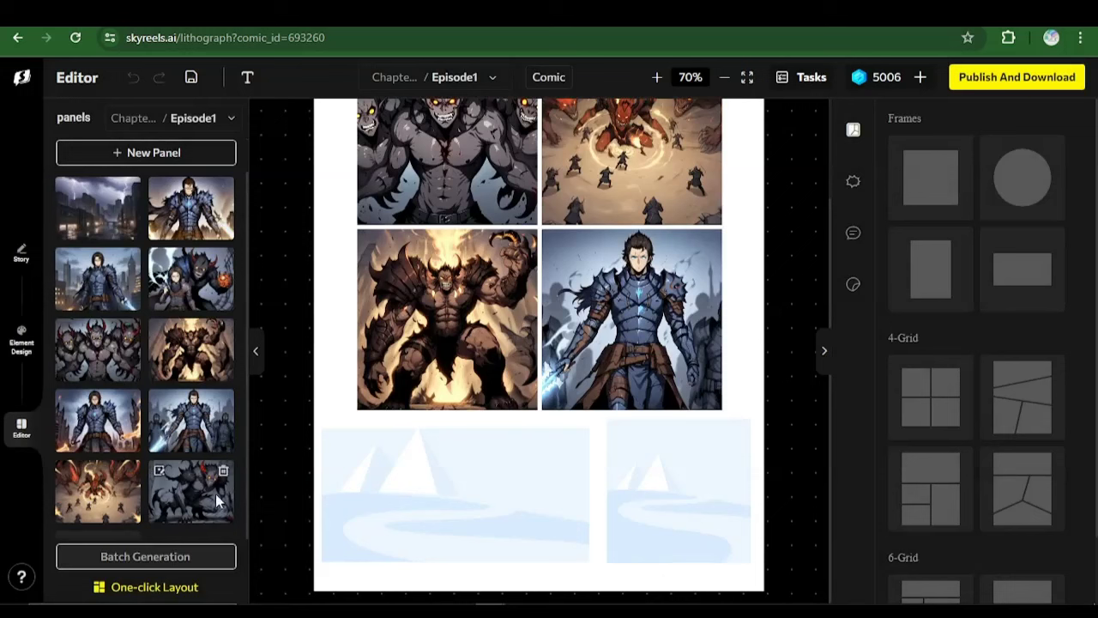
pyautogui.moveTo(215, 495); pyautogui.dragTo(496, 511)
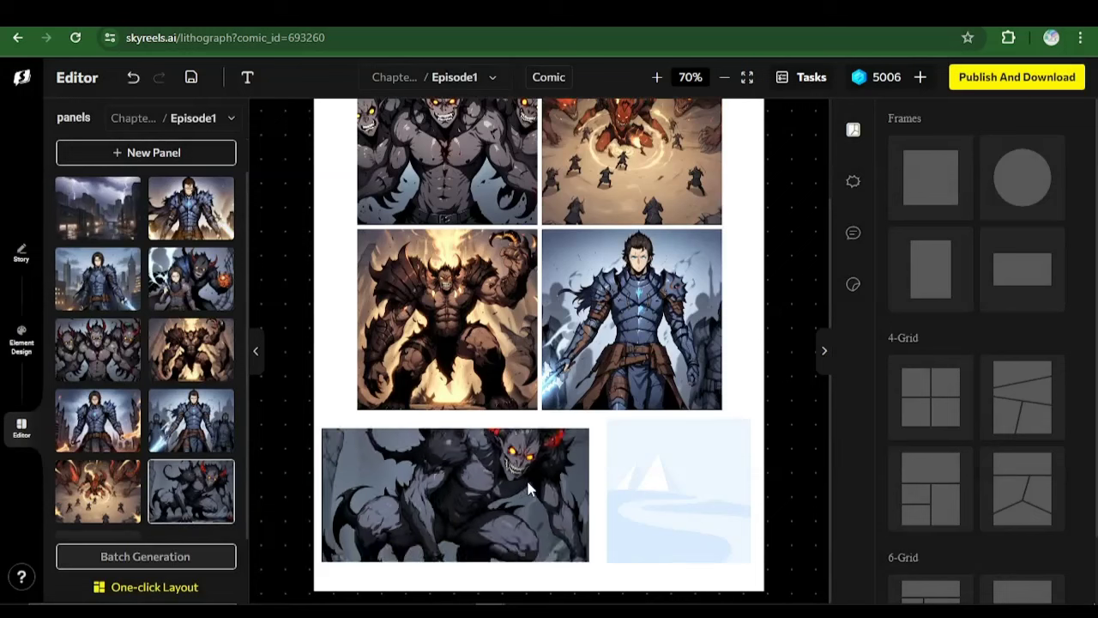
pyautogui.click(681, 487)
pyautogui.press('Delete')
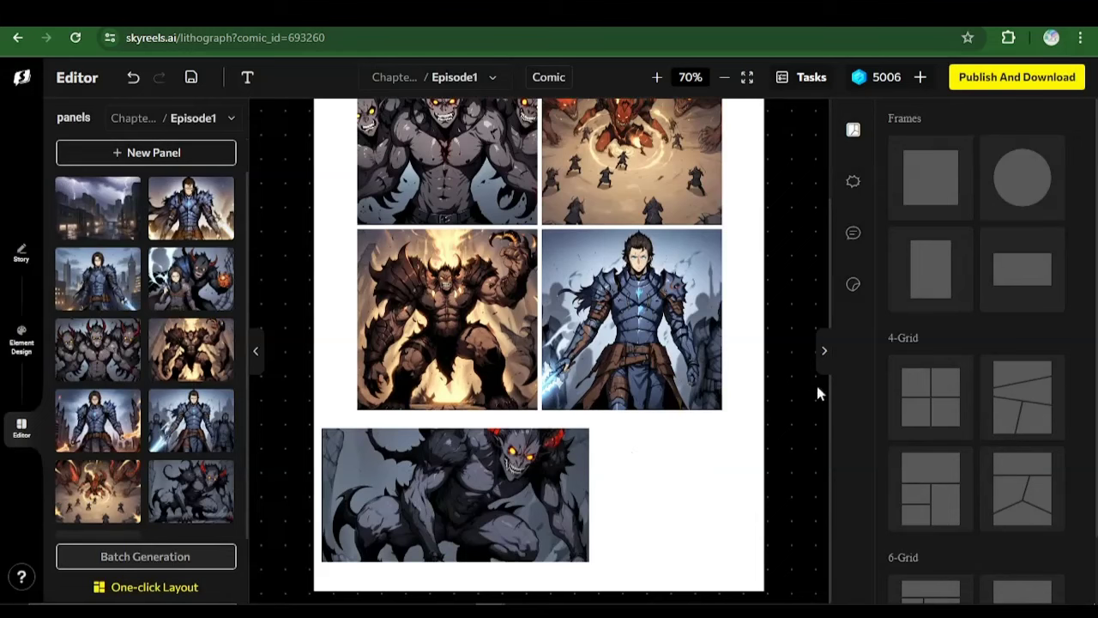
# Look over Page-2, switch to Page-1, and review its arranged panels
pyautogui.scroll(-1, 946, 417)
pyautogui.scroll(2, 461, 191)
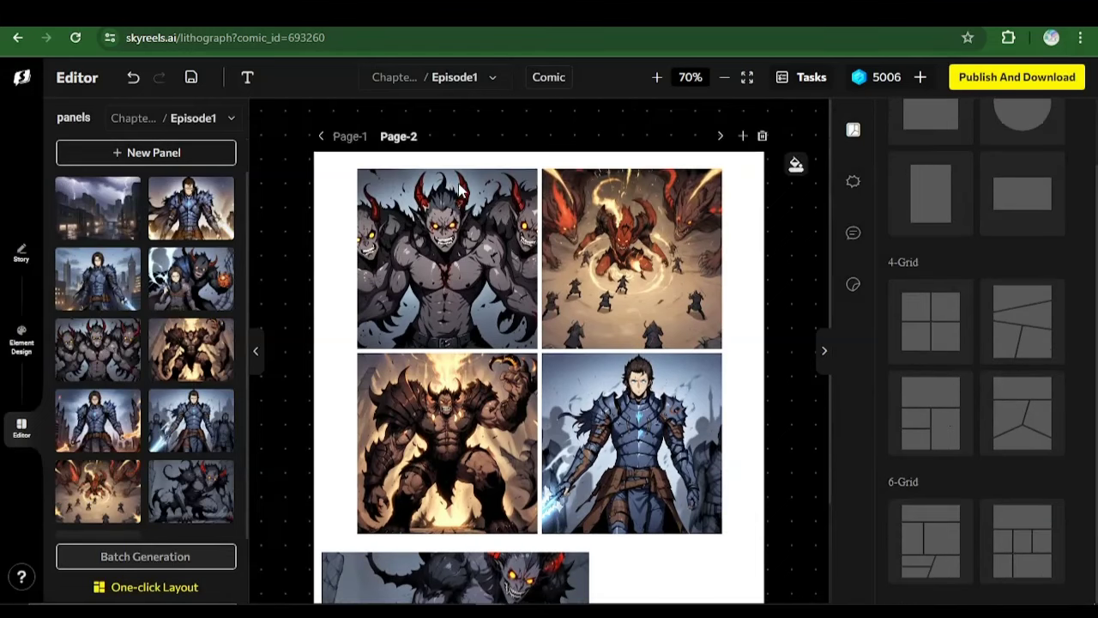
pyautogui.click(360, 138)
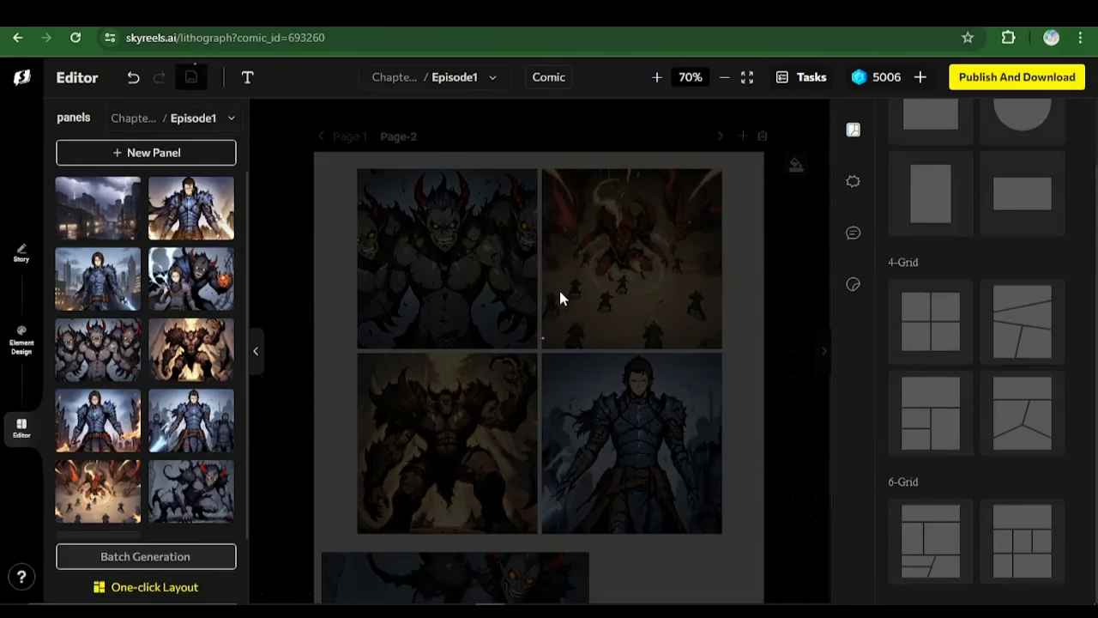
pyautogui.scroll(-2, 527, 292)
pyautogui.scroll(2, 530, 315)
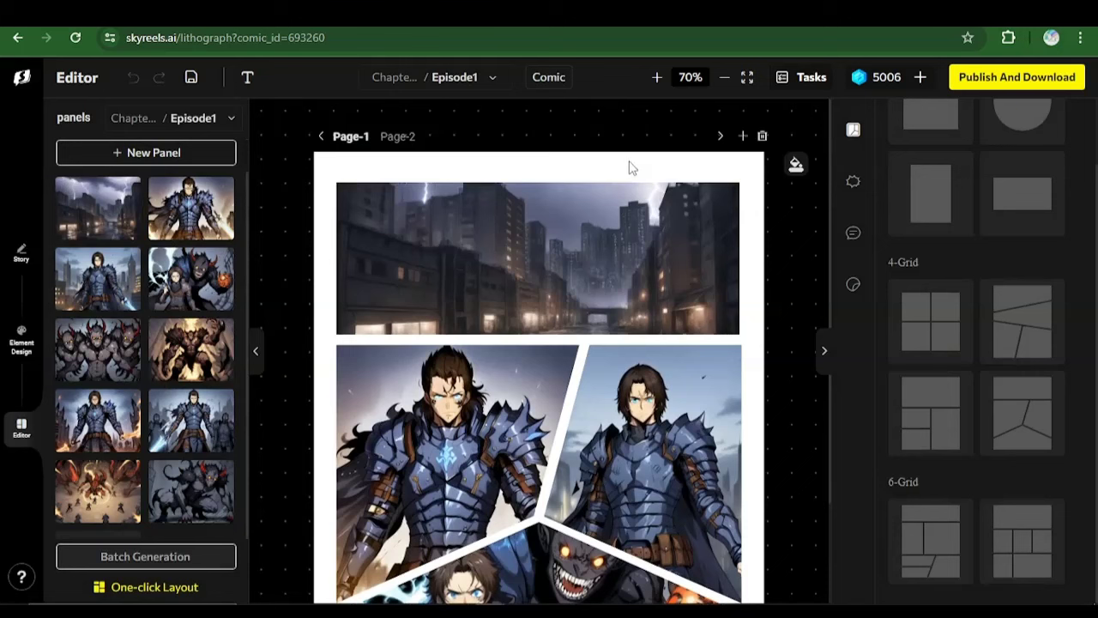
# Add a black oval speech bubble over the lower-right corner of Page-1's cityscape panel and stretch it wider
pyautogui.scroll(1, 926, 266)
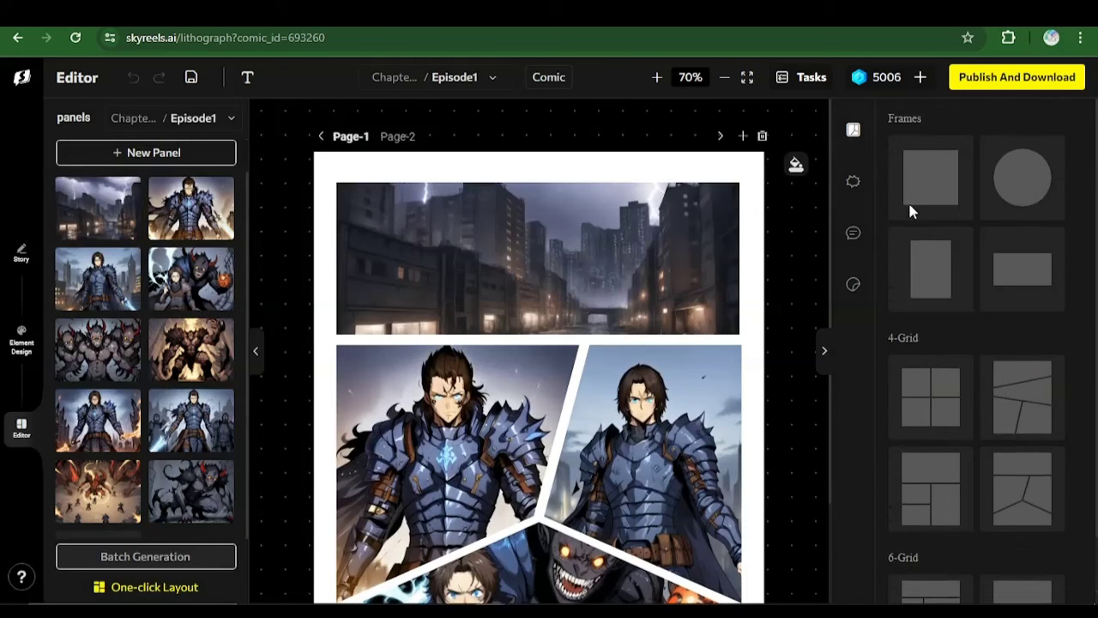
pyautogui.click(852, 182)
pyautogui.scroll(-1, 963, 317)
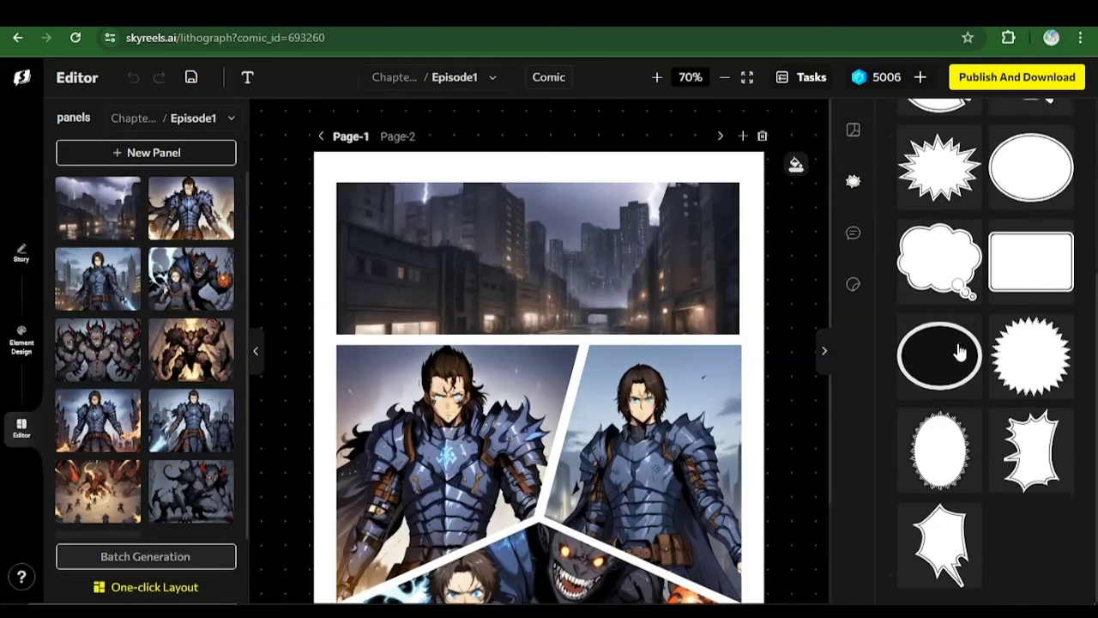
pyautogui.click(939, 386)
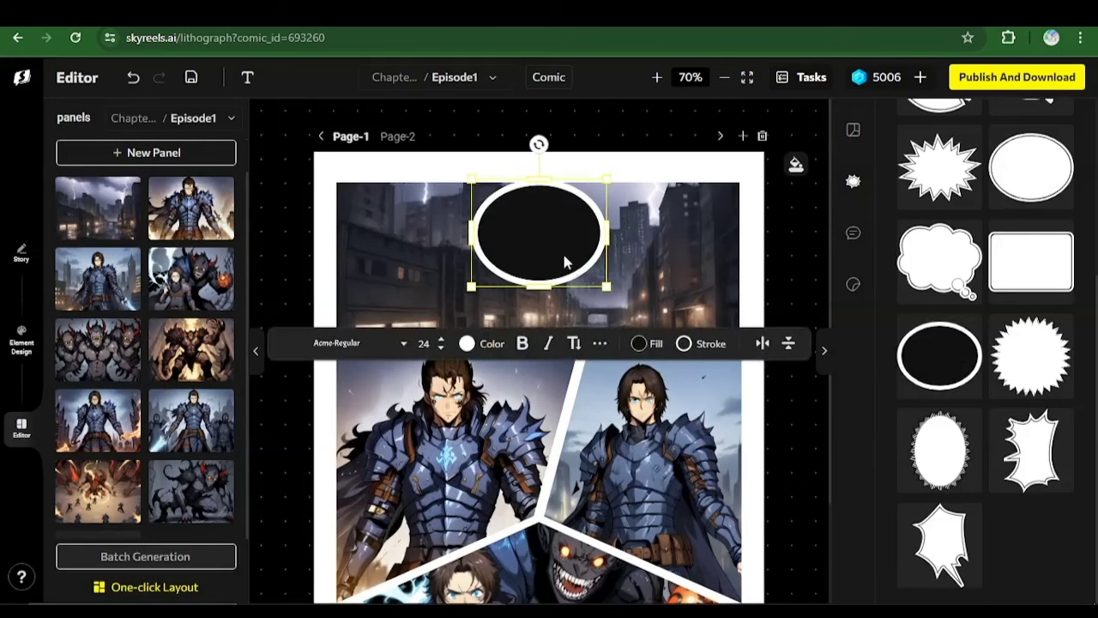
pyautogui.moveTo(565, 262); pyautogui.dragTo(713, 303)
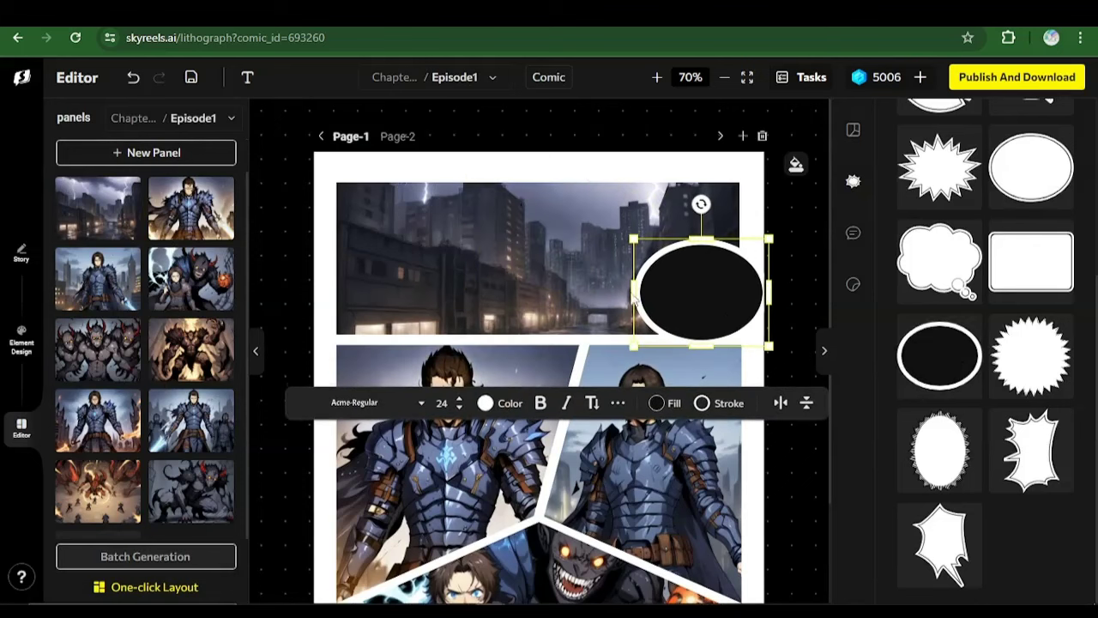
pyautogui.moveTo(634, 296); pyautogui.dragTo(579, 318)
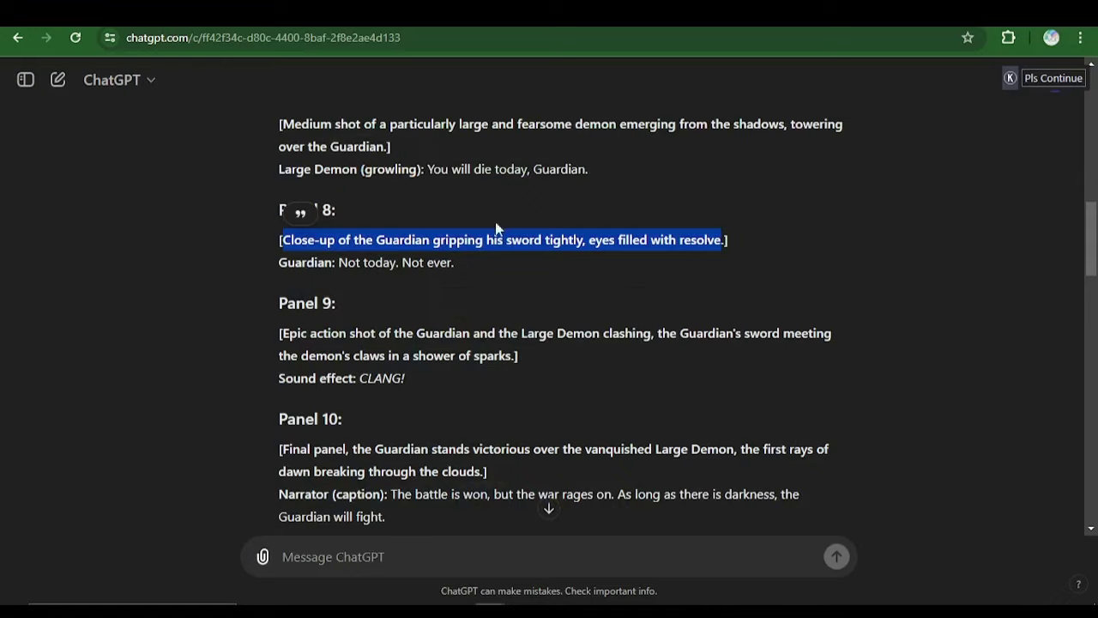
# Switch to ChatGPT and copy the Panel 1 description of the dystopian cityscape from the script
pyautogui.scroll(10, 496, 228)
pyautogui.scroll(-4, 308, 330)
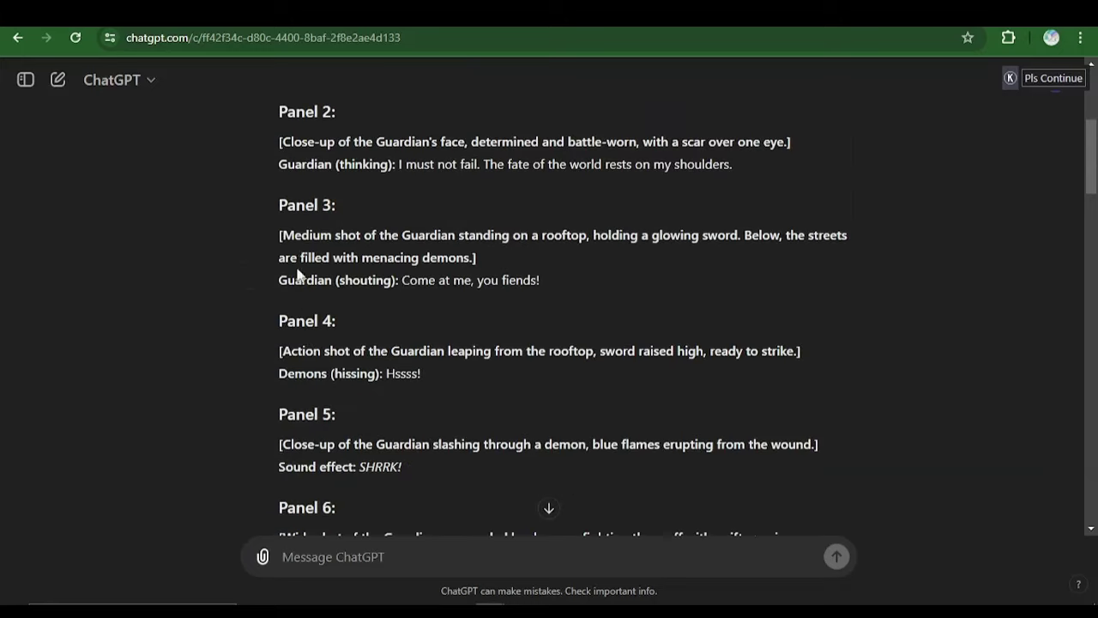
pyautogui.scroll(2, 300, 215)
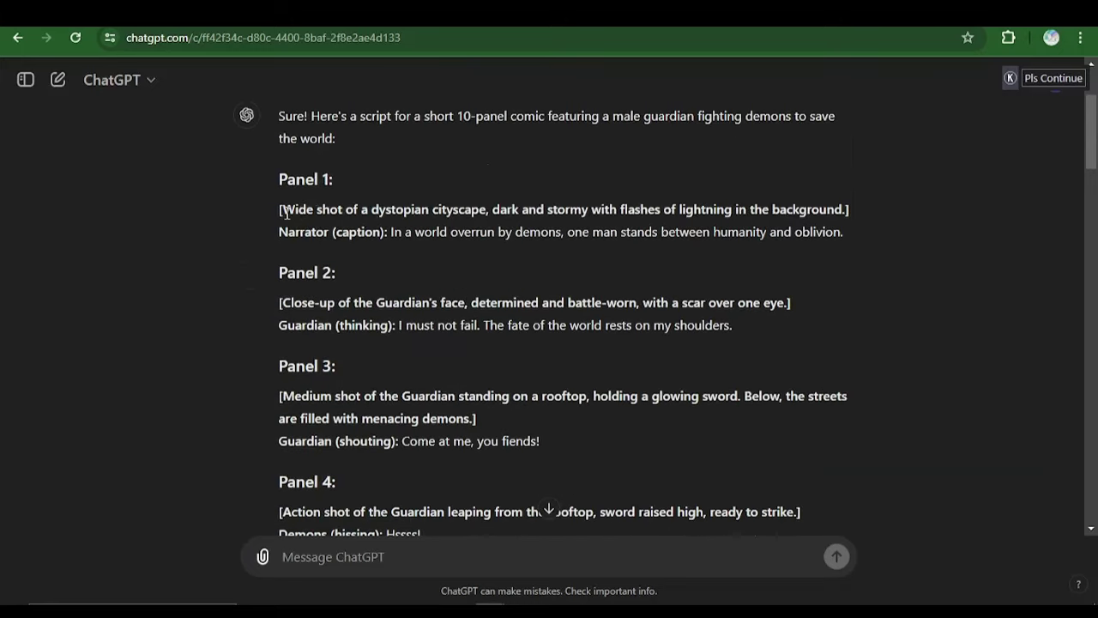
pyautogui.moveTo(285, 212); pyautogui.dragTo(845, 209)
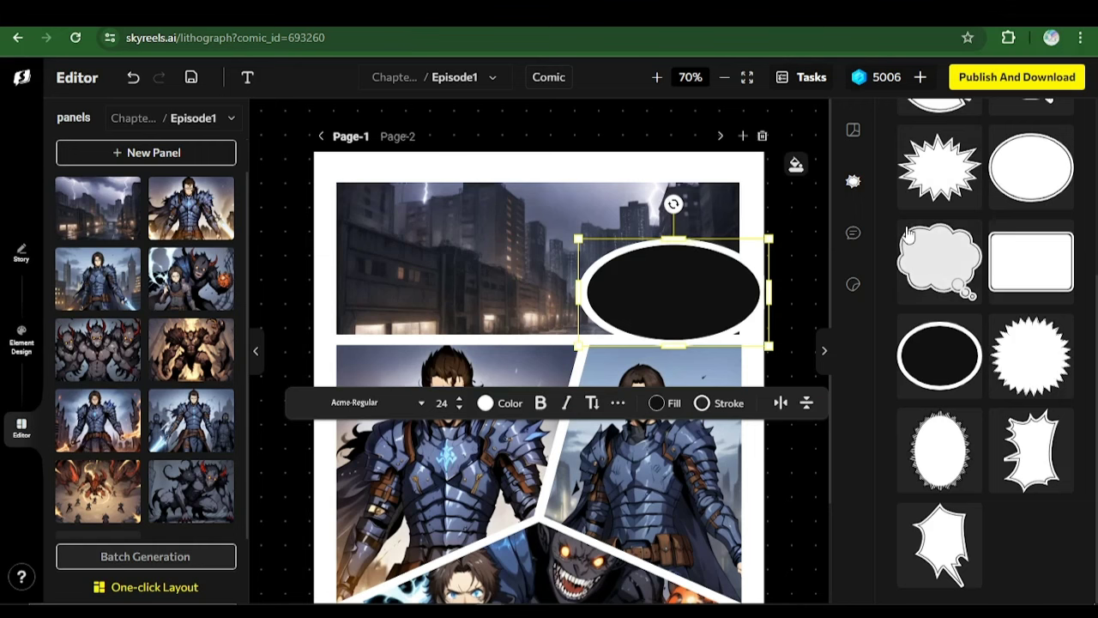
# Add a text box on Page-1 reading "a dystopian cityscape, dark and stormy with flashes of lightning in the background" and widen it
pyautogui.click(855, 237)
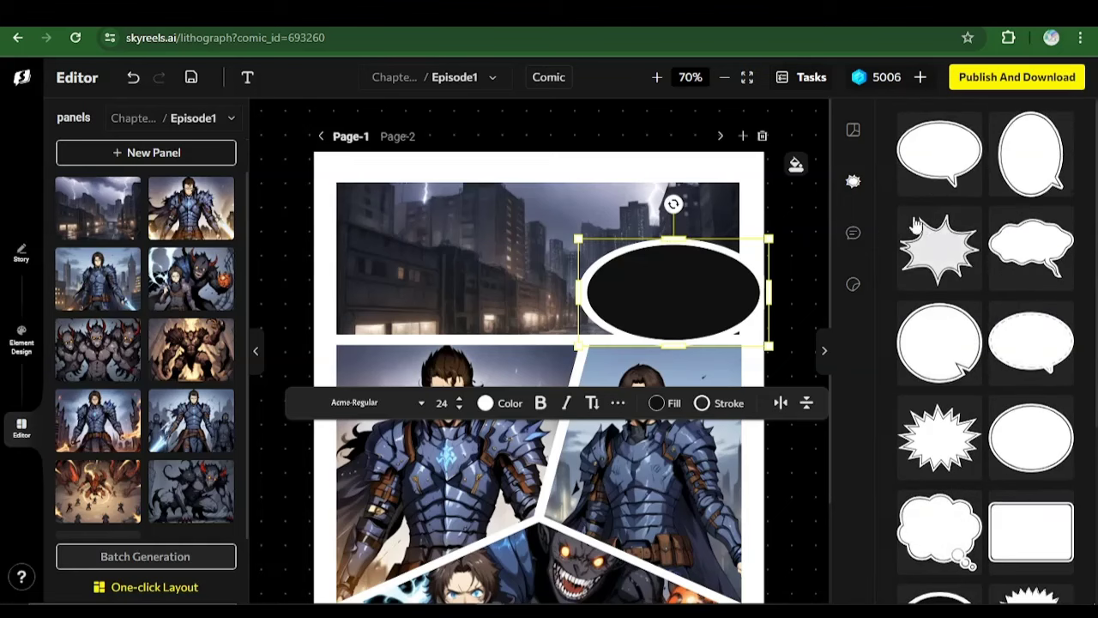
pyautogui.click(856, 245)
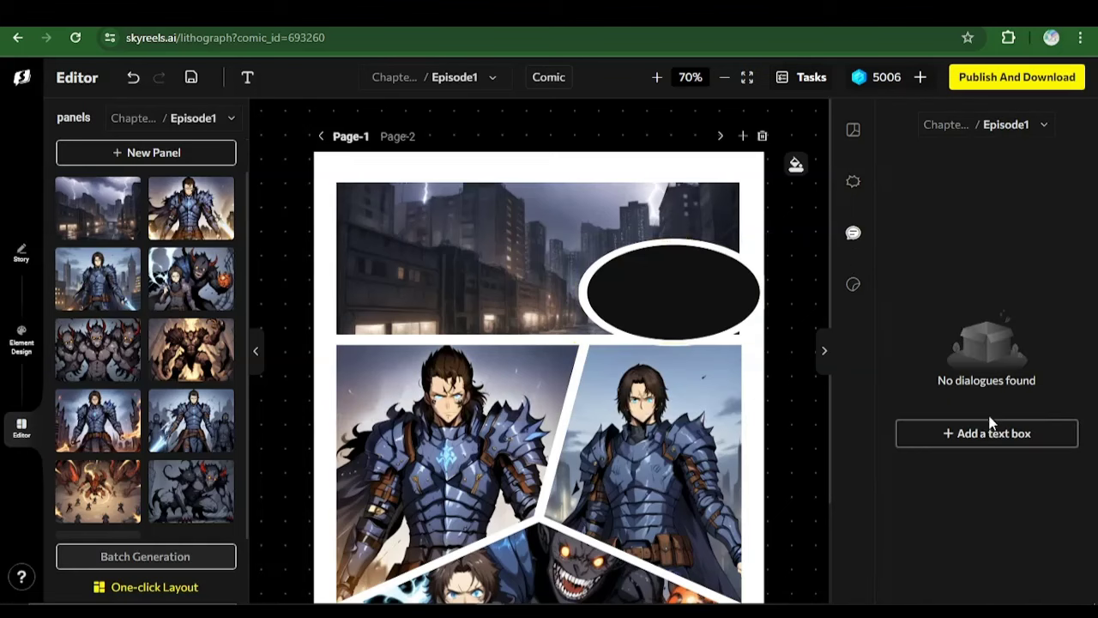
pyautogui.click(976, 433)
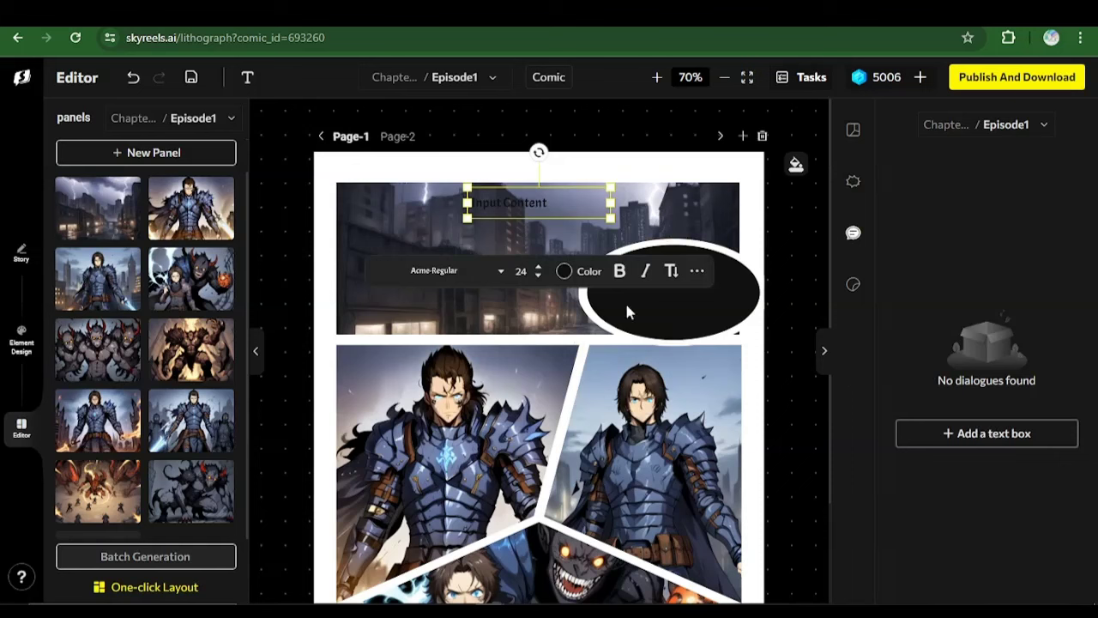
pyautogui.doubleClick(508, 203)
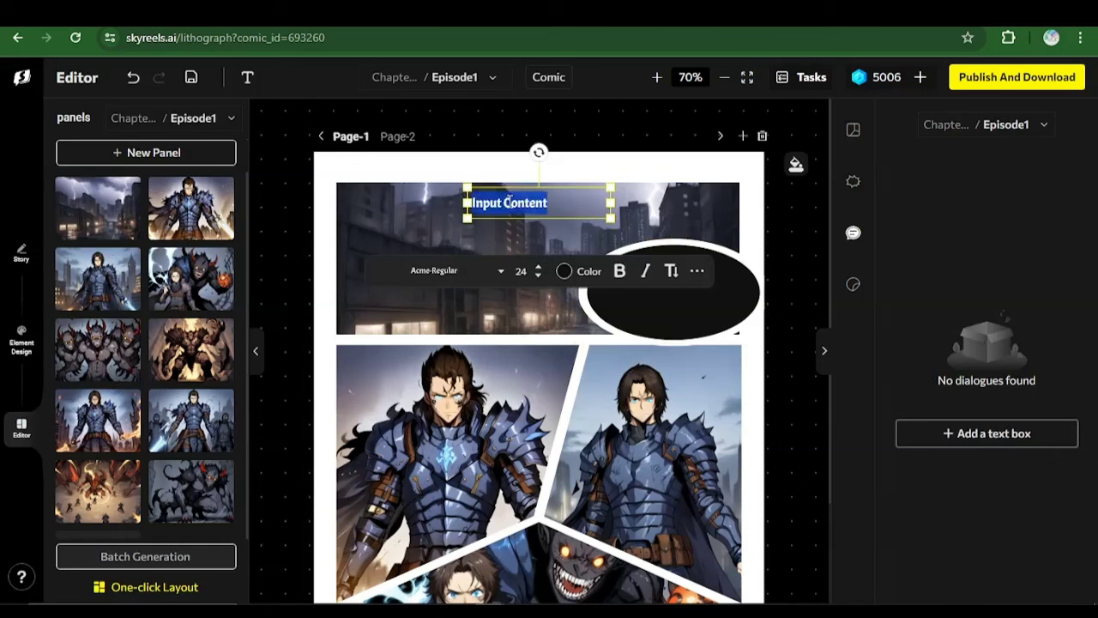
pyautogui.hotkey('ctrl', 'v')
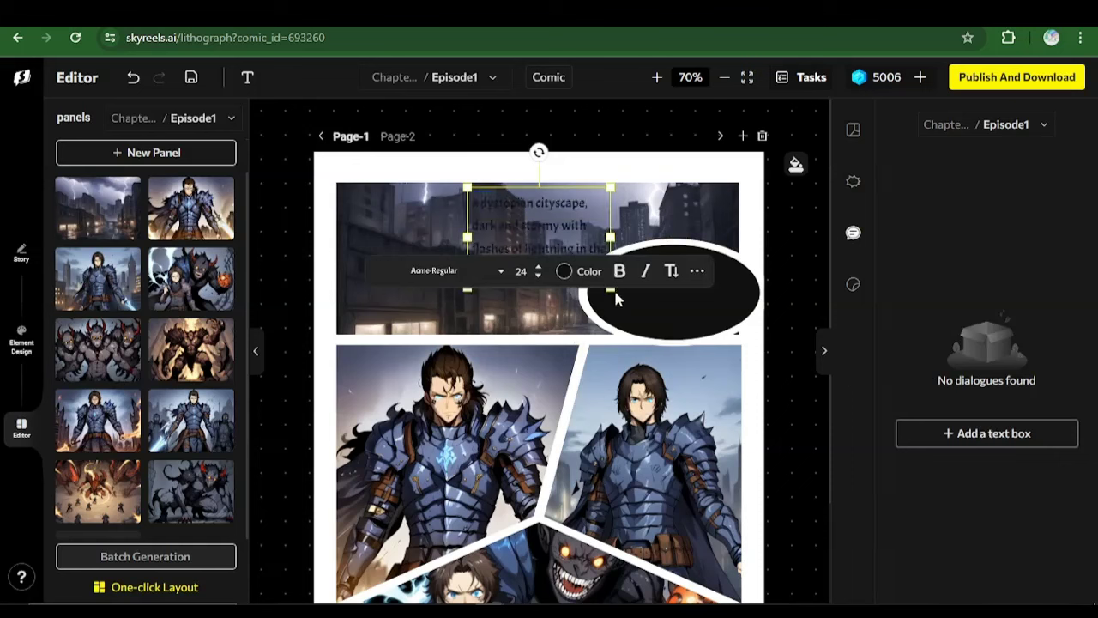
pyautogui.moveTo(609, 290); pyautogui.dragTo(657, 248)
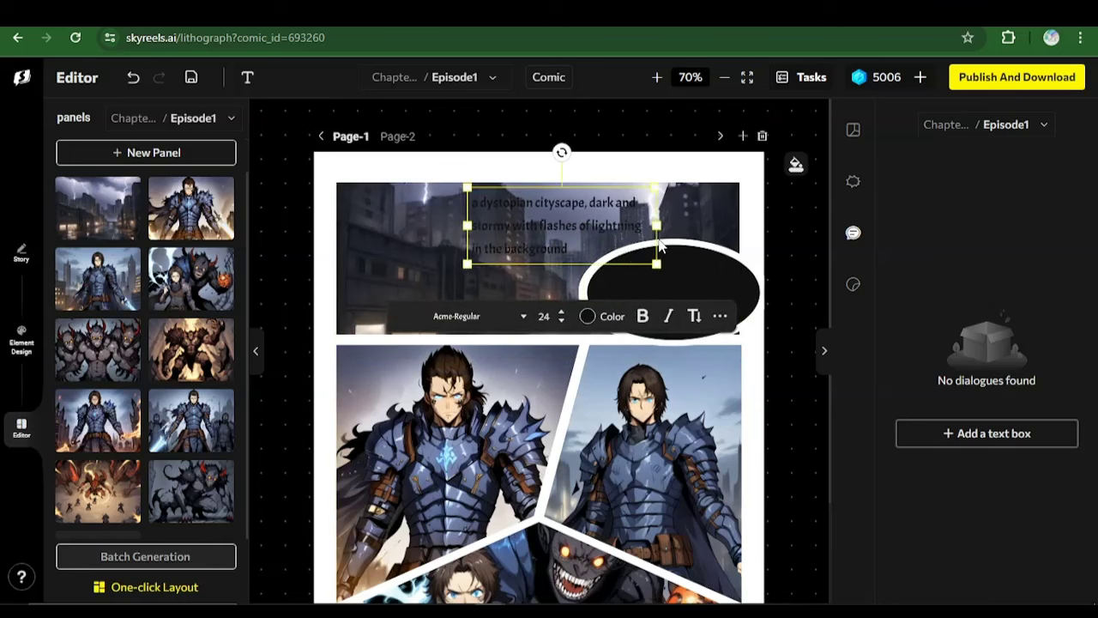
# Format the cityscape caption in white #FFFFFF, font size 18, with the CarterOne font
pyautogui.click(593, 317)
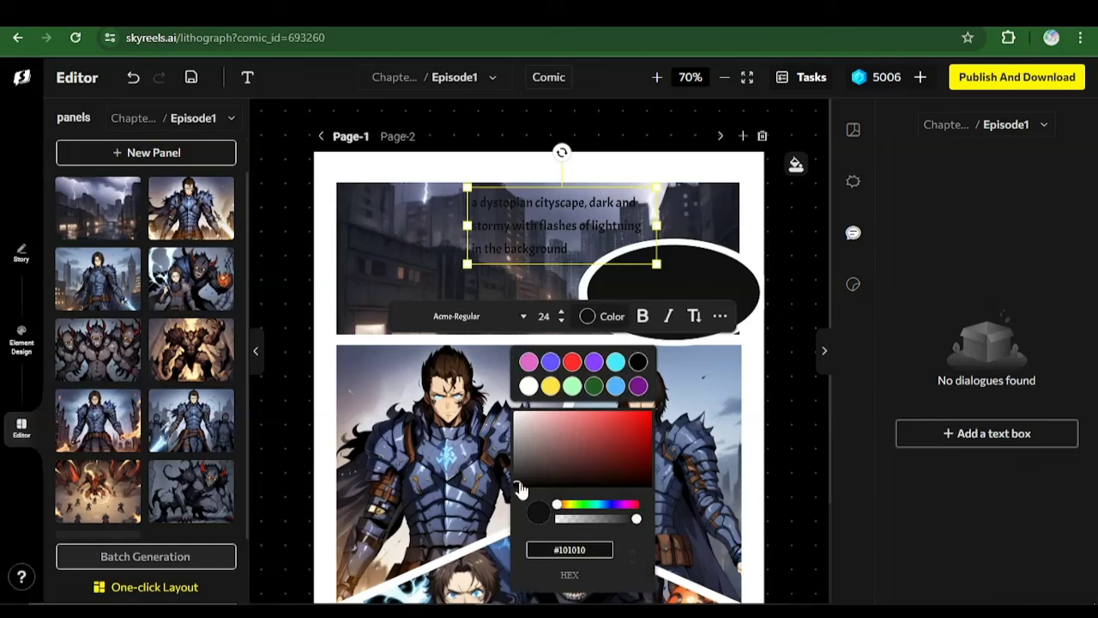
pyautogui.moveTo(517, 487); pyautogui.dragTo(516, 413)
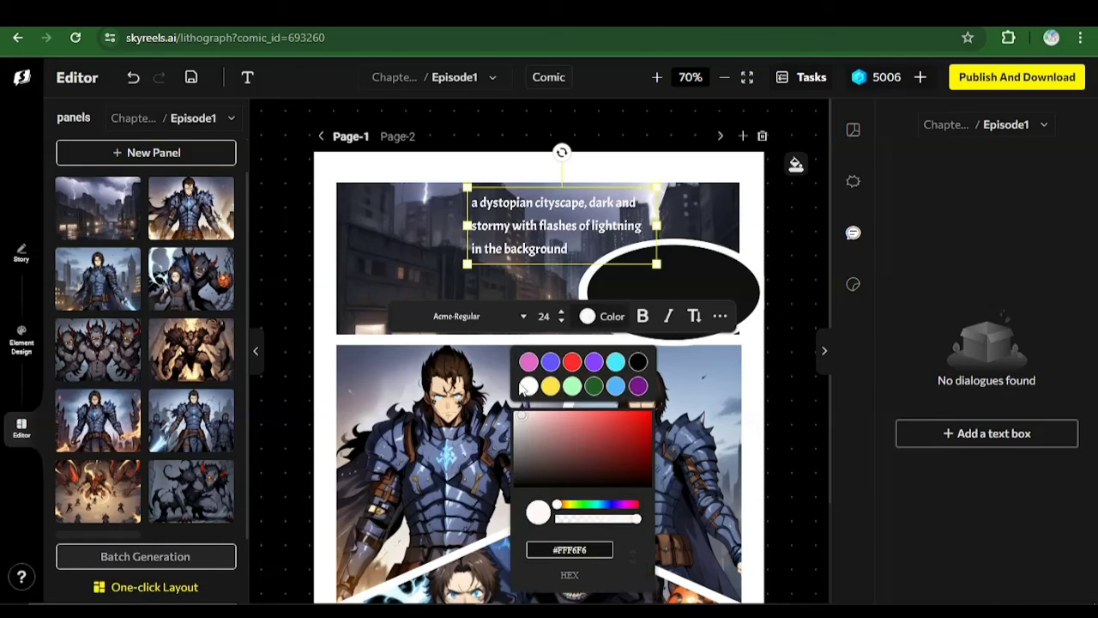
pyautogui.click(562, 320)
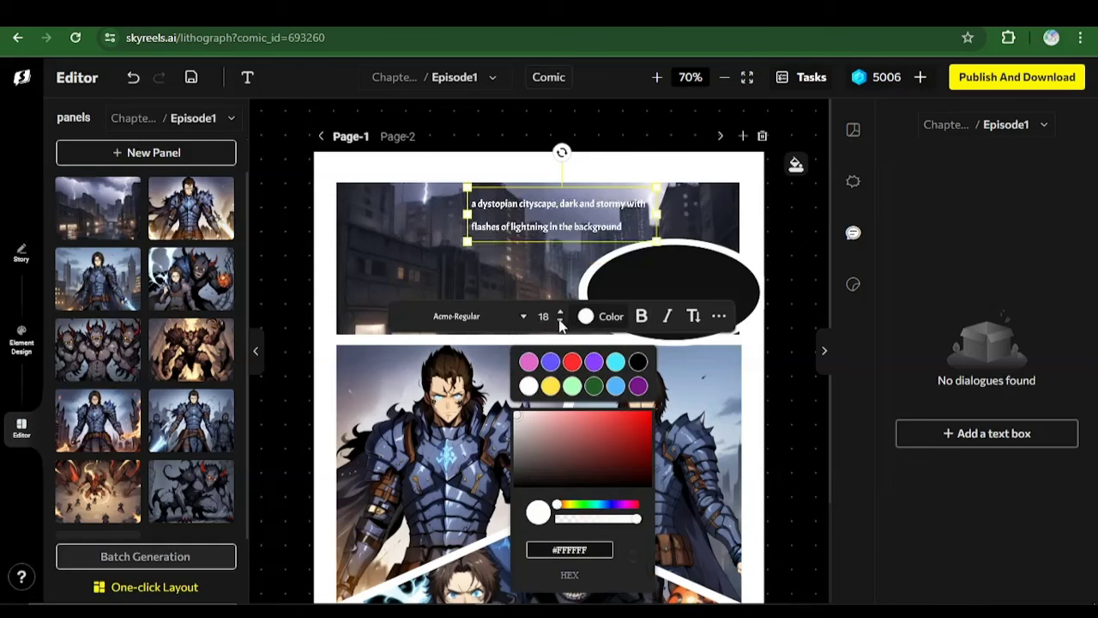
pyautogui.click(471, 319)
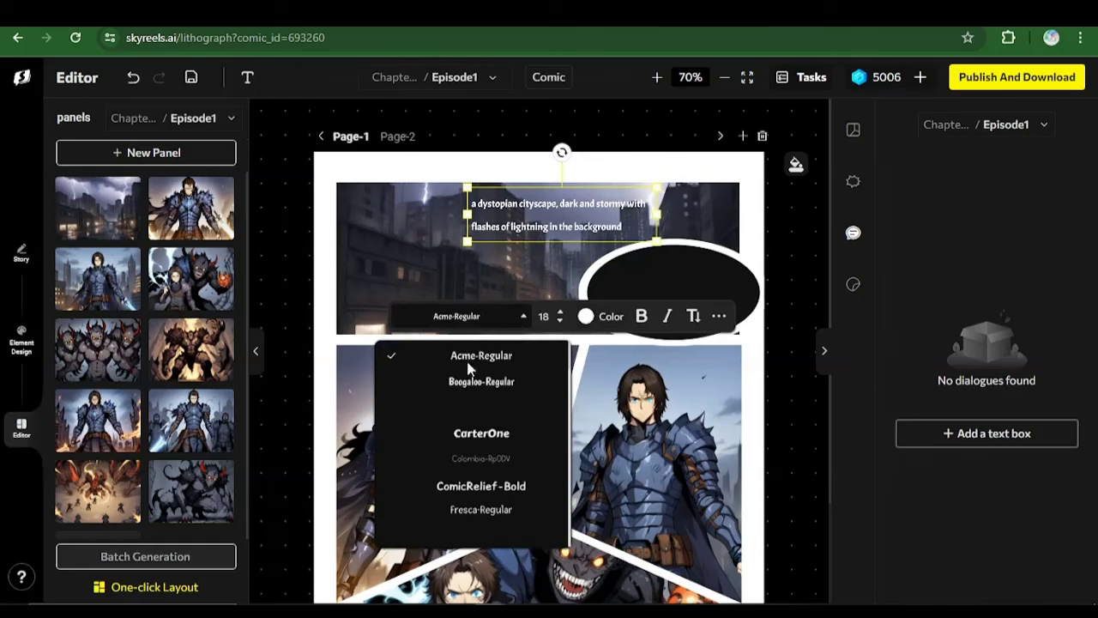
pyautogui.click(470, 439)
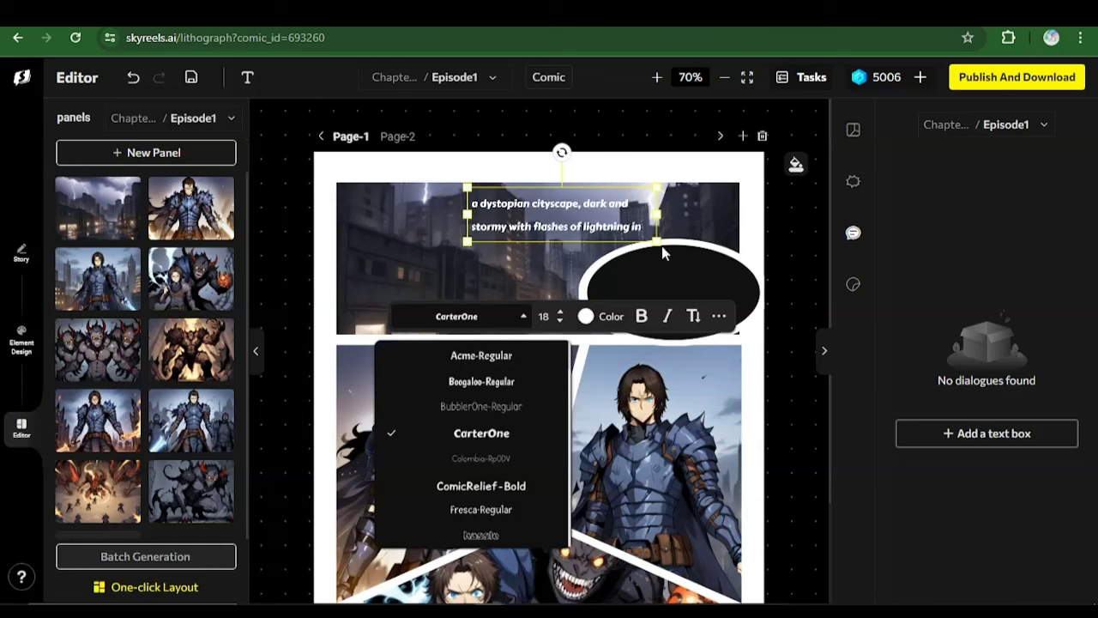
# Move the cityscape caption into the black oval bubble and resize its text box to fit inside
pyautogui.moveTo(657, 213); pyautogui.dragTo(644, 216)
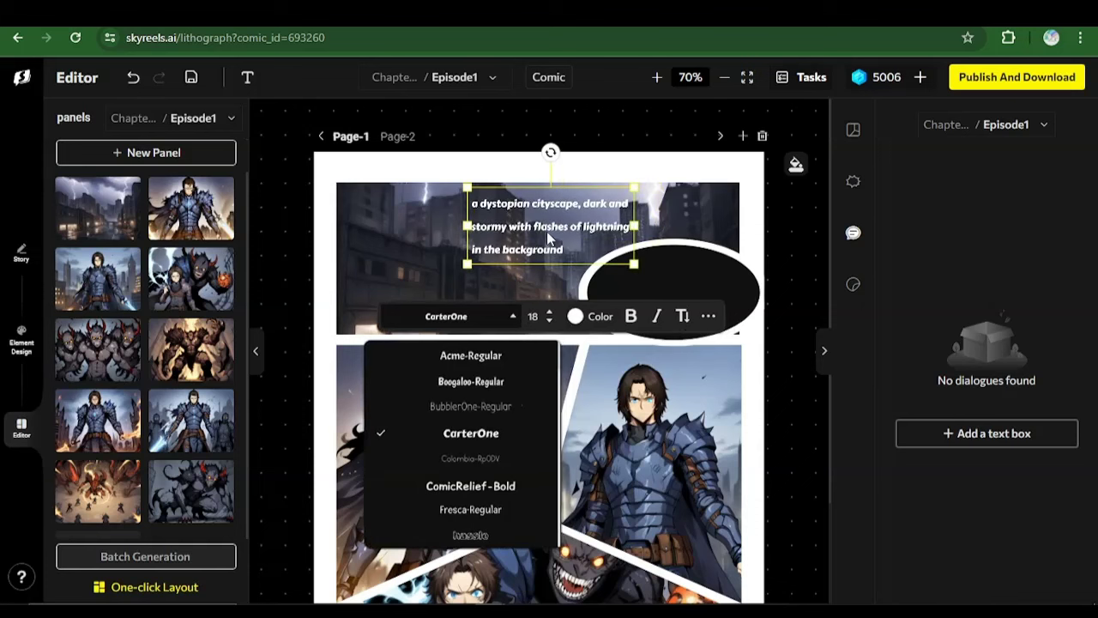
pyautogui.moveTo(546, 230); pyautogui.dragTo(675, 305)
pyautogui.moveTo(767, 327); pyautogui.dragTo(679, 305)
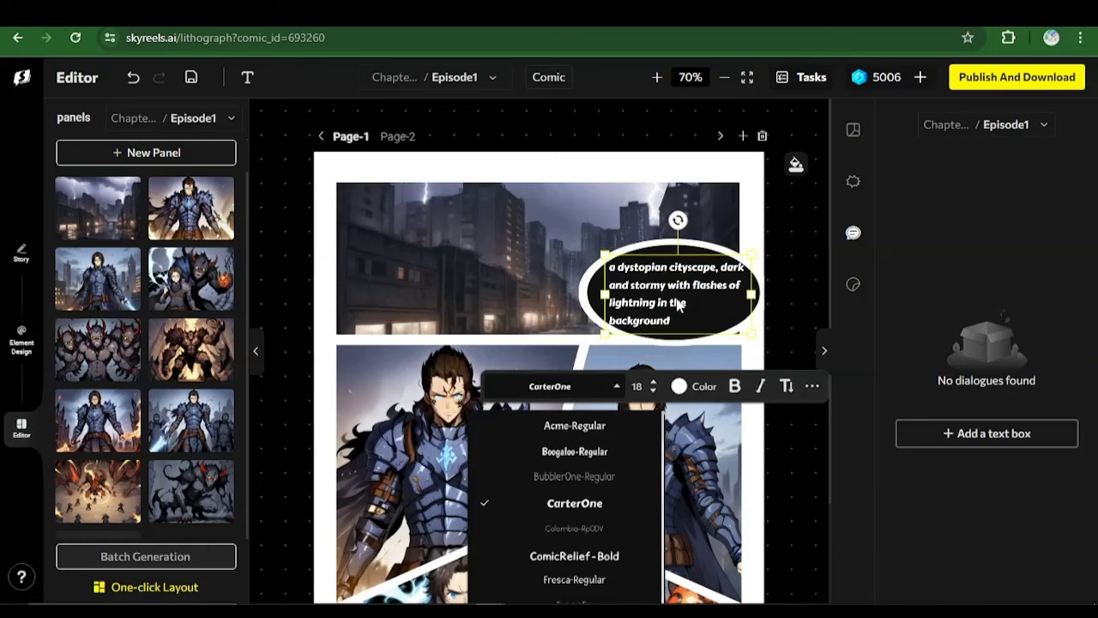
pyautogui.moveTo(601, 335); pyautogui.dragTo(611, 327)
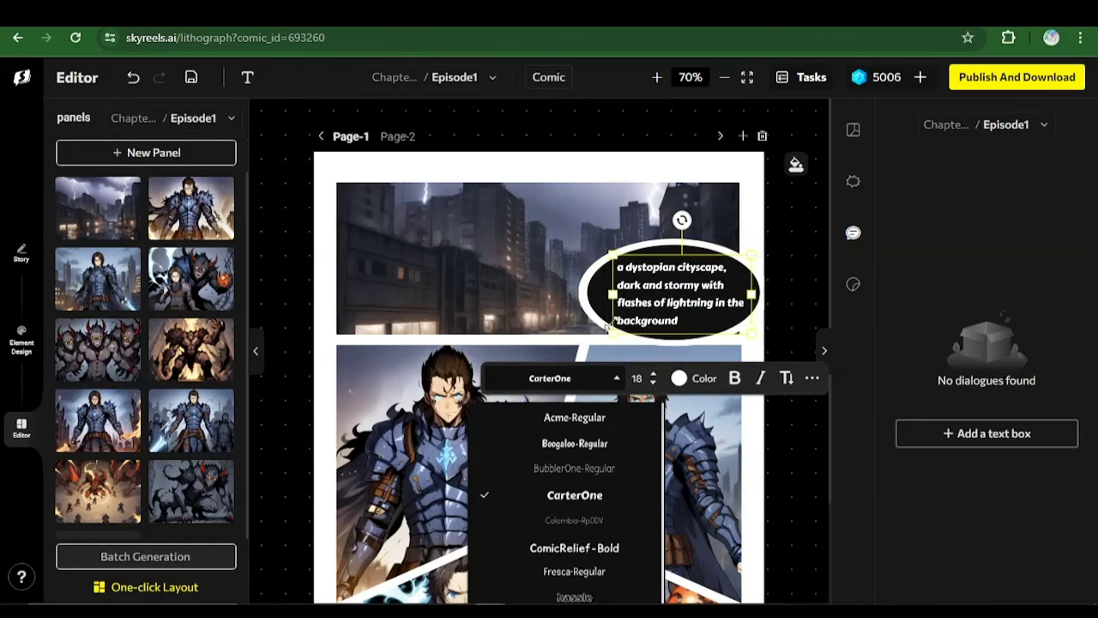
pyautogui.moveTo(682, 300); pyautogui.dragTo(679, 298)
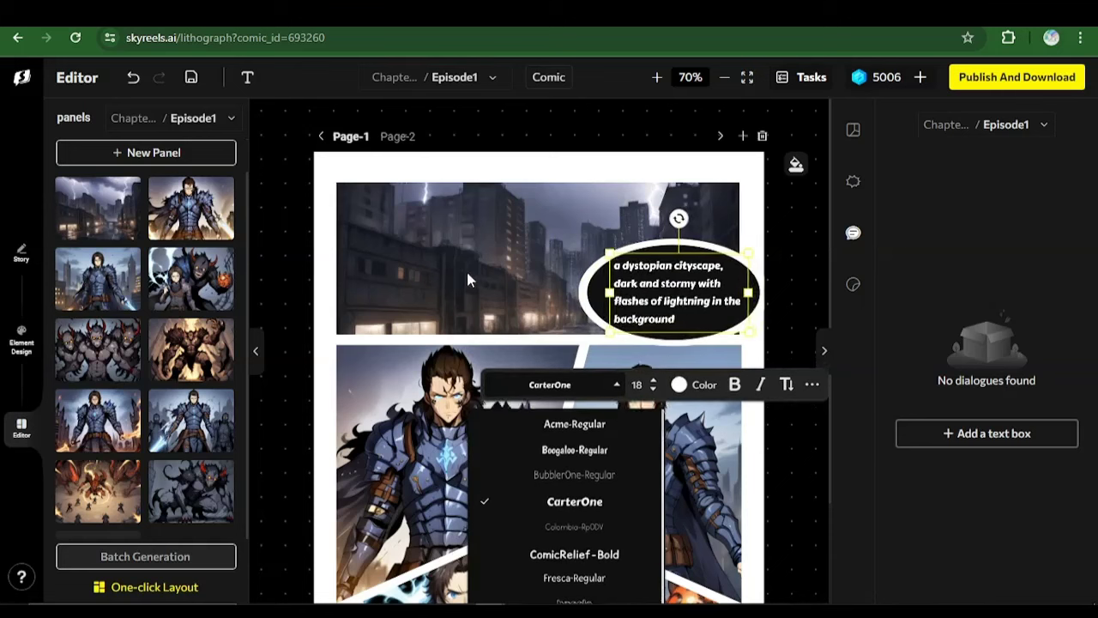
pyautogui.click(324, 268)
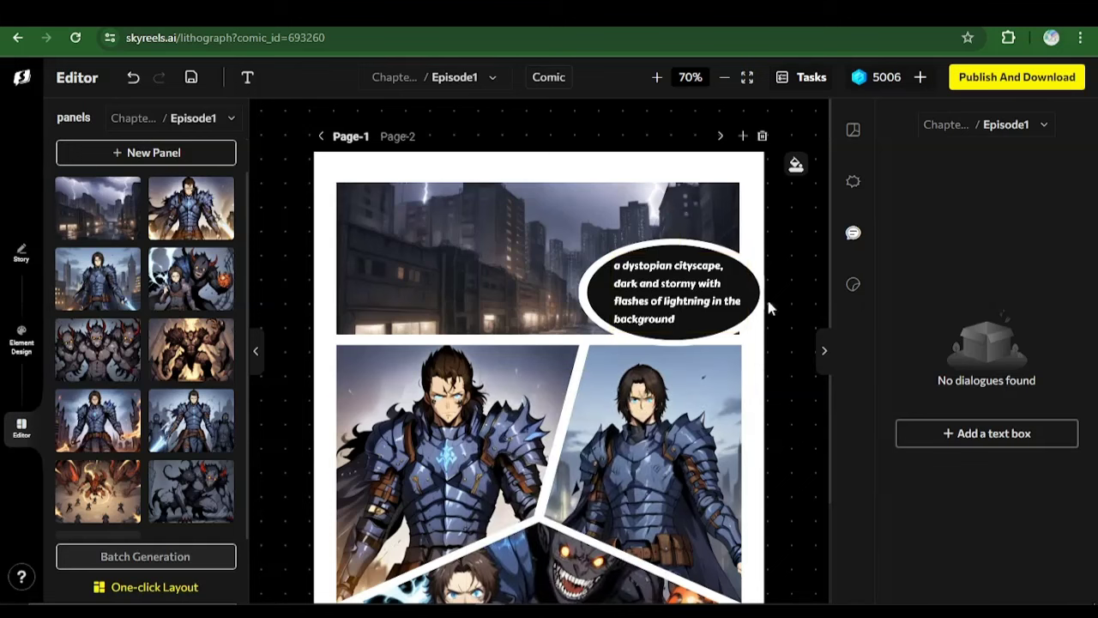
# Switch to ChatGPT and copy the Guardian's Panel 2 thought, "I must not fail. The fate of the world rests on my shoulders."
pyautogui.scroll(-3, 767, 308)
pyautogui.hotkey('alt', 'Tab')
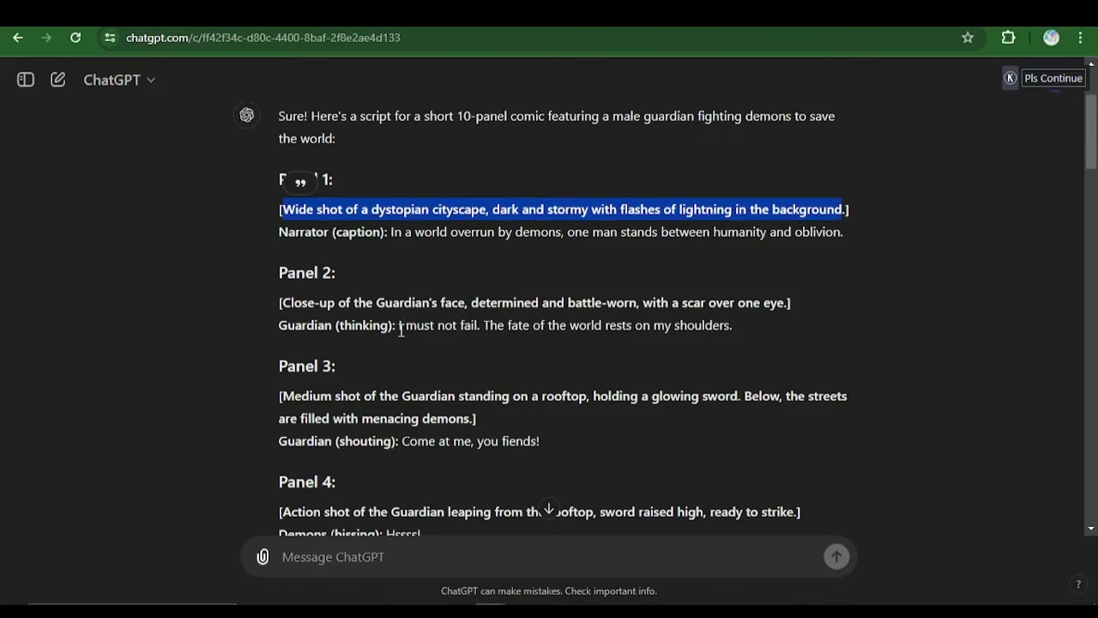
pyautogui.moveTo(400, 326); pyautogui.dragTo(733, 336)
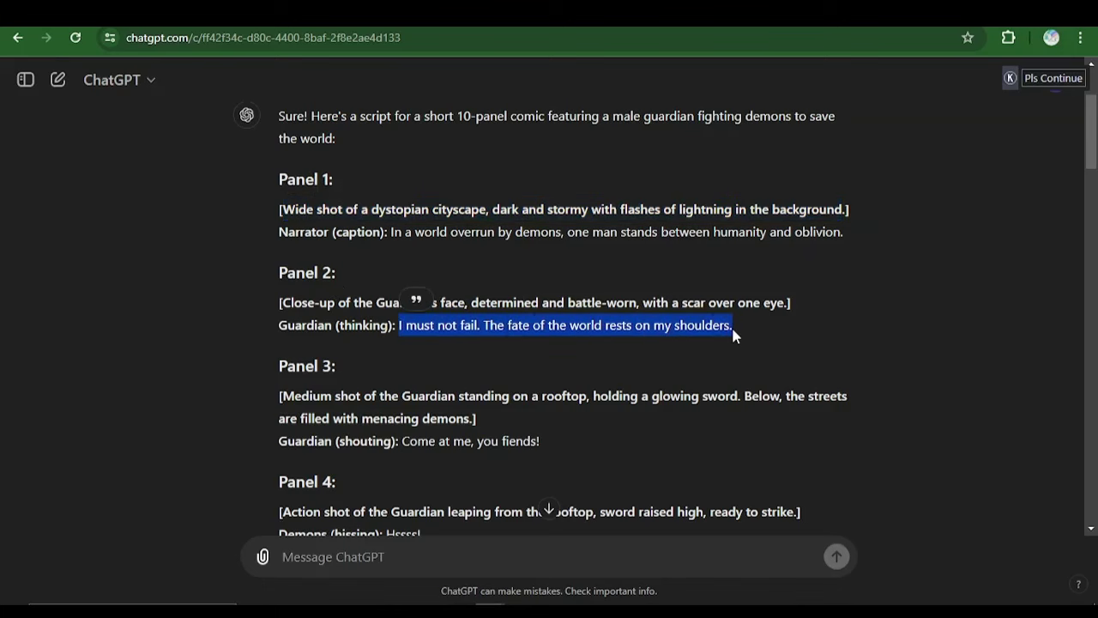
# Return to SkyReels, place a white cloud thought bubble above the long-haired Guardian in the middle-left panel, and shrink it slightly
pyautogui.hotkey('alt', 'Tab')
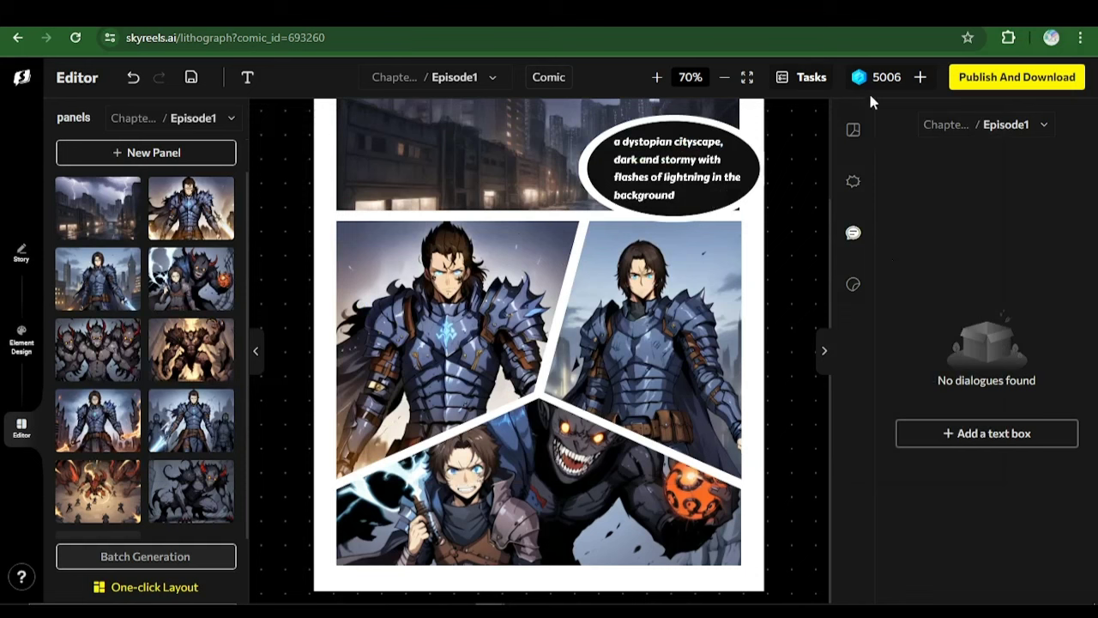
pyautogui.click(855, 189)
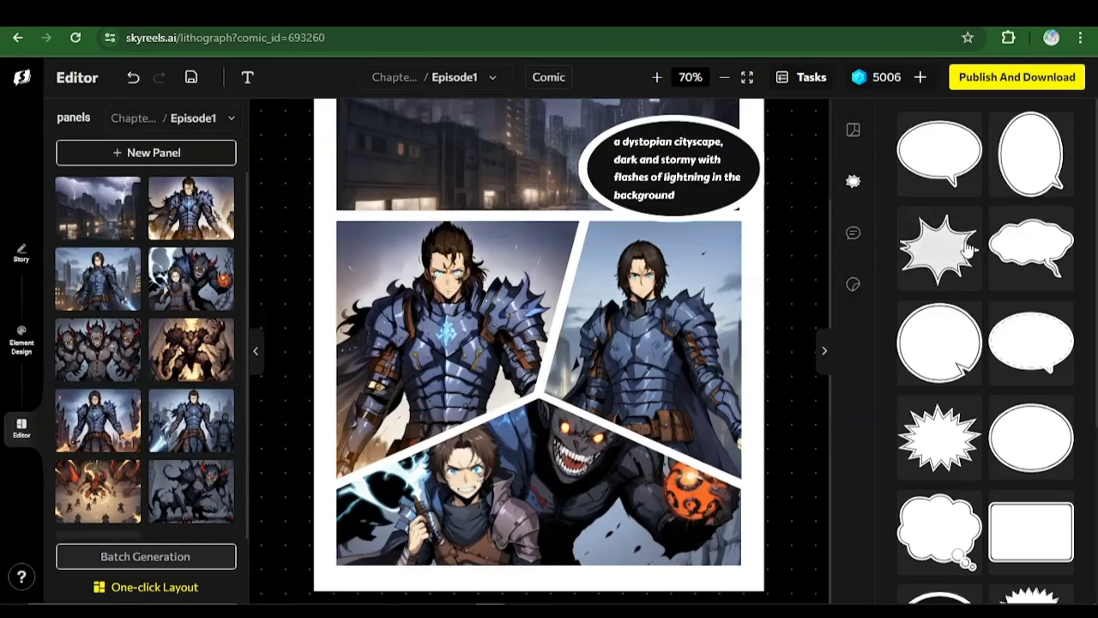
pyautogui.scroll(-3, 977, 283)
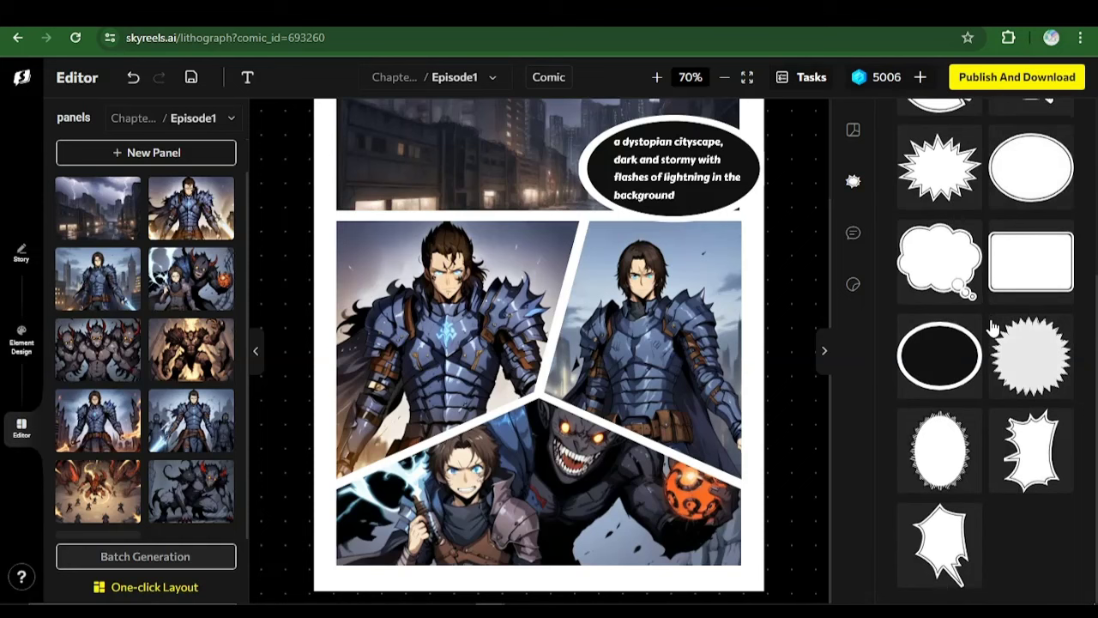
pyautogui.scroll(3, 994, 328)
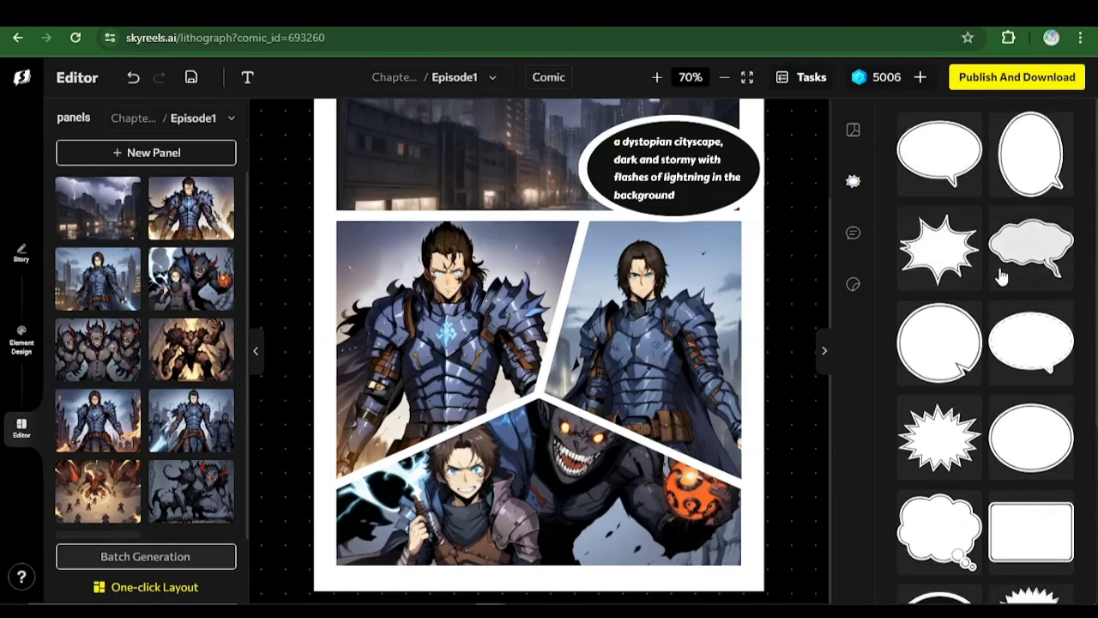
pyautogui.scroll(-2, 980, 282)
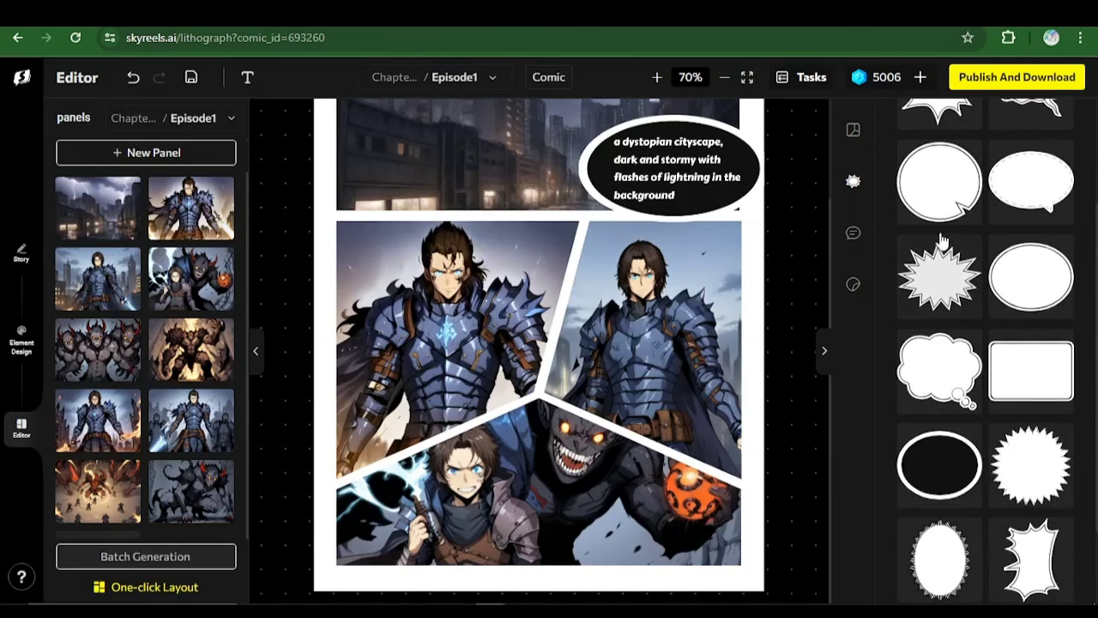
pyautogui.scroll(-1, 995, 313)
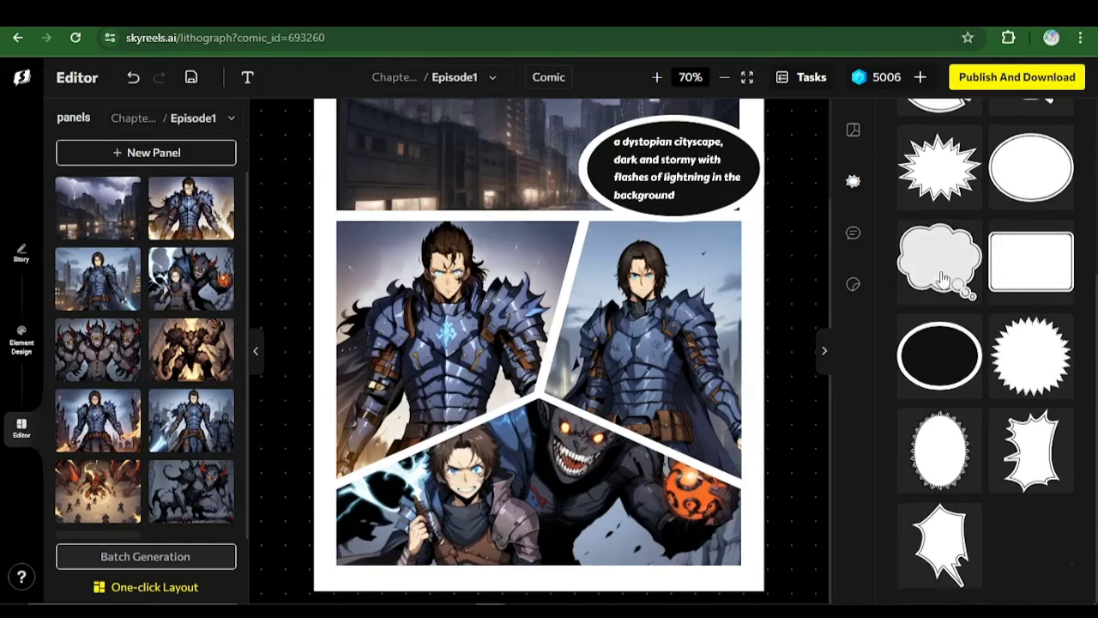
pyautogui.click(942, 279)
pyautogui.moveTo(533, 266); pyautogui.dragTo(372, 204)
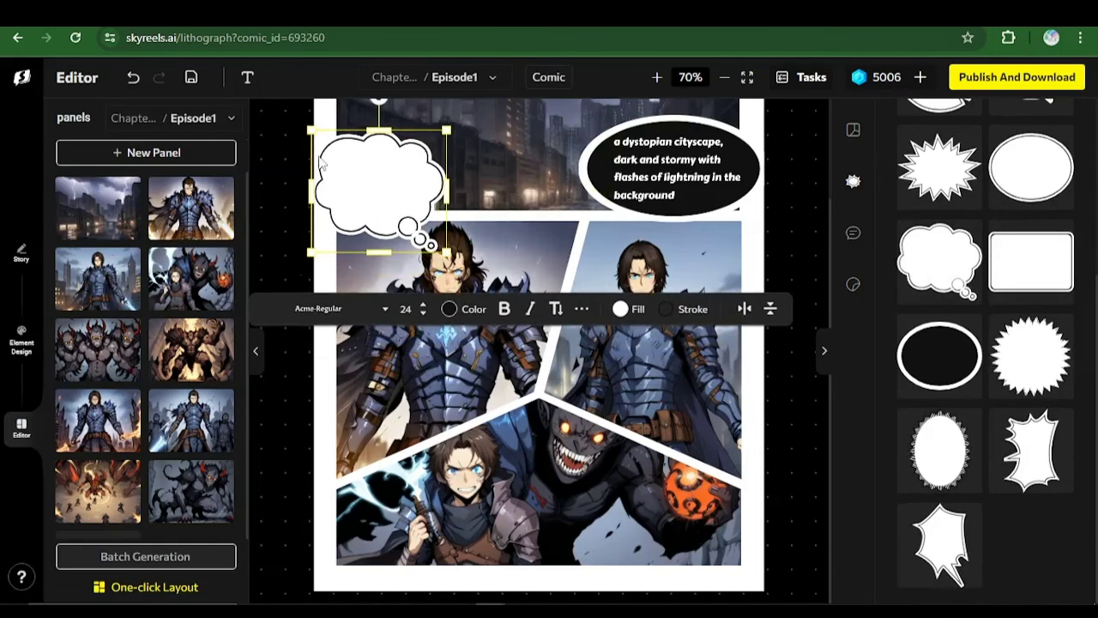
pyautogui.moveTo(310, 130); pyautogui.dragTo(347, 166)
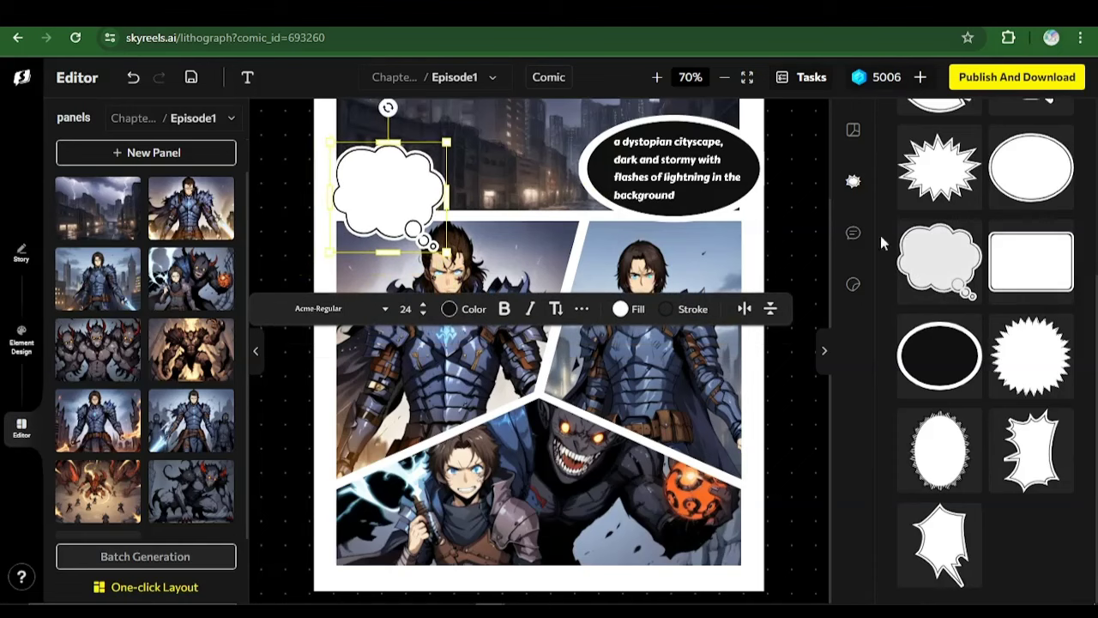
# Add a text box inside the cloud thought bubble and paste the Guardian's copied thought, "The fate of the world rests on my shoulders."
pyautogui.click(853, 232)
pyautogui.click(980, 435)
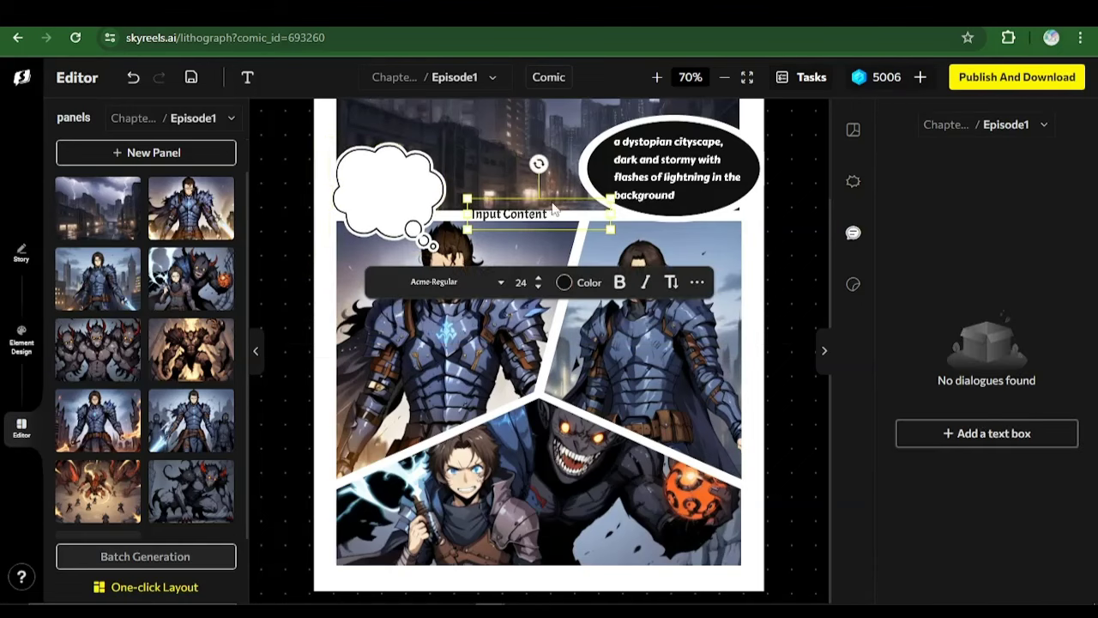
pyautogui.moveTo(541, 222); pyautogui.dragTo(430, 194)
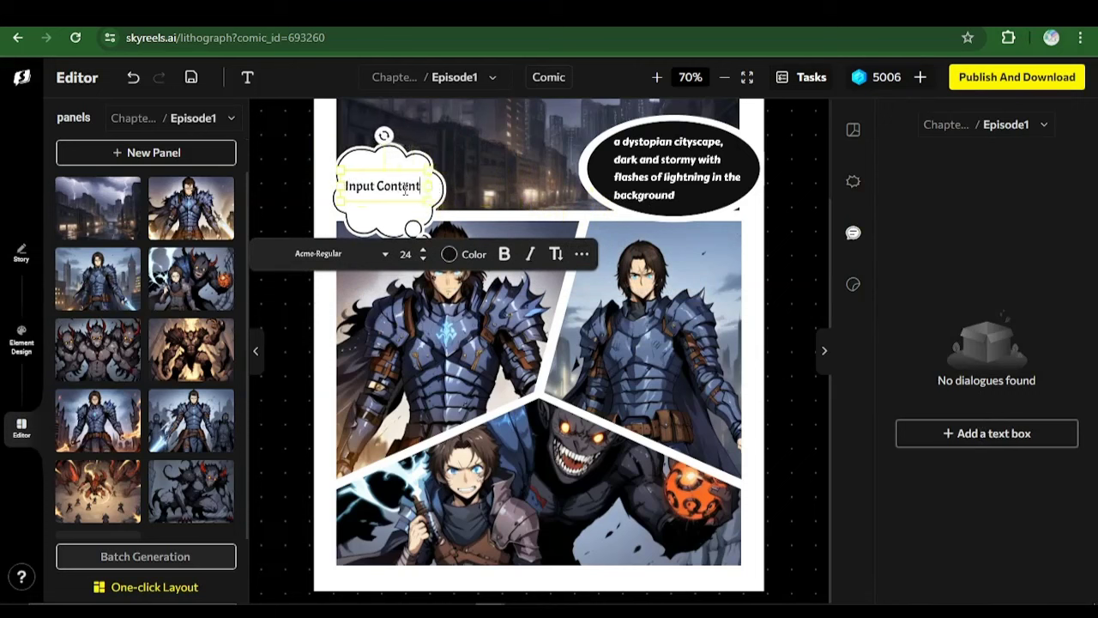
pyautogui.doubleClick(404, 191)
pyautogui.write('il. The fate of the world rests on my shoulders.')
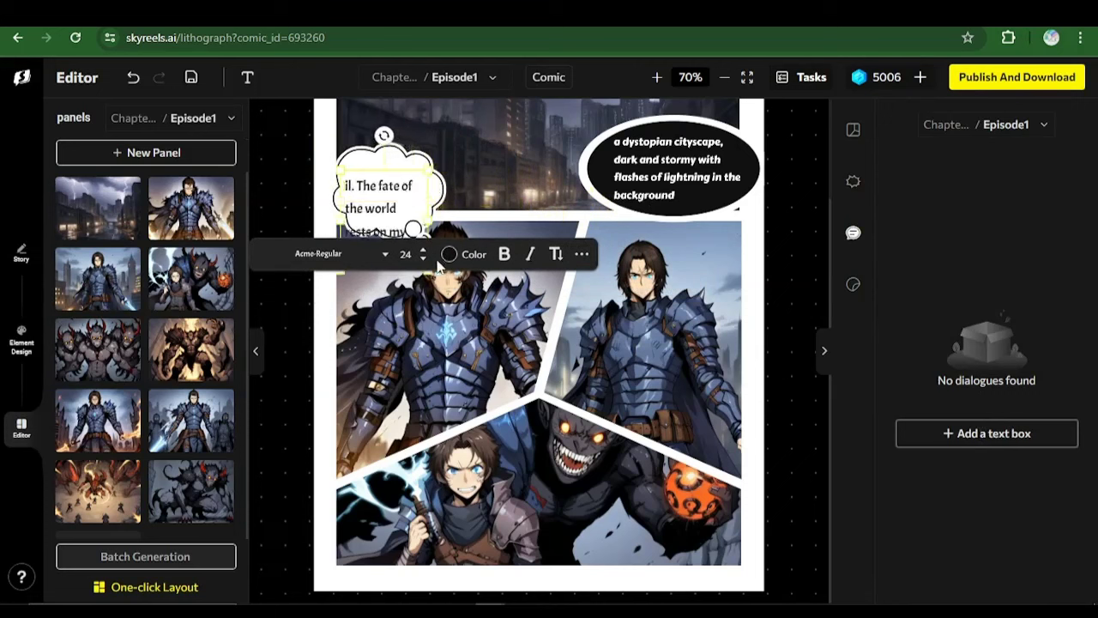
# Widen the thought's text box and correct its opening to read "I must not fail." before "The fate of the world rests on my shoulders."
pyautogui.click(399, 208)
pyautogui.click(399, 207)
pyautogui.moveTo(399, 209); pyautogui.dragTo(533, 220)
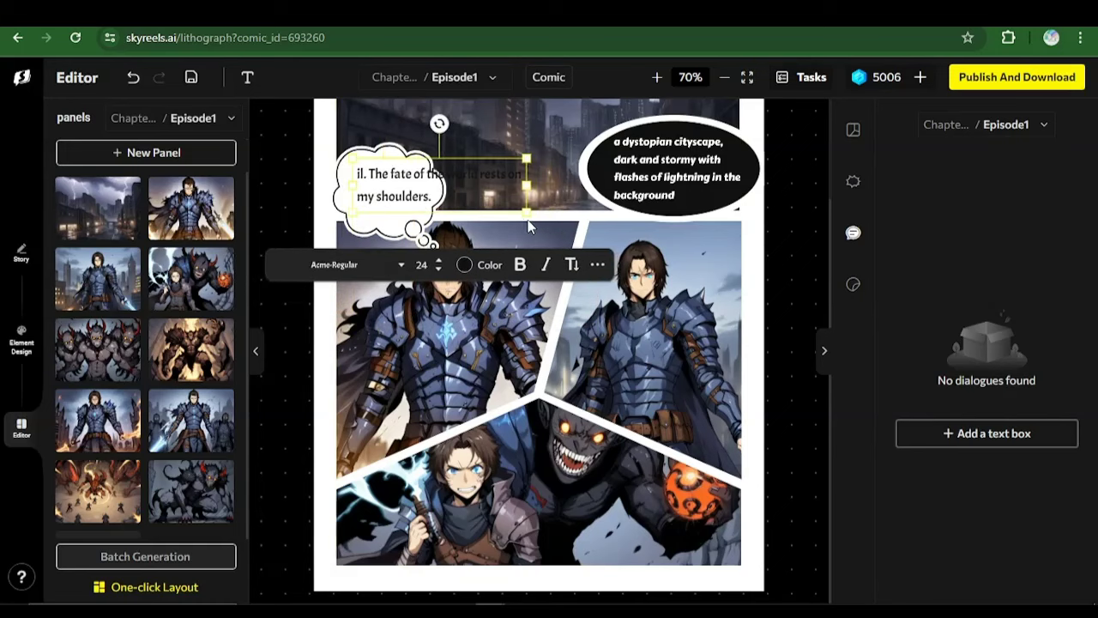
pyautogui.hotkey('ctrl', 'Tab')
pyautogui.hotkey('ctrl', 'Tab')
pyautogui.press('BackSpace')
pyautogui.press('BackSpace')
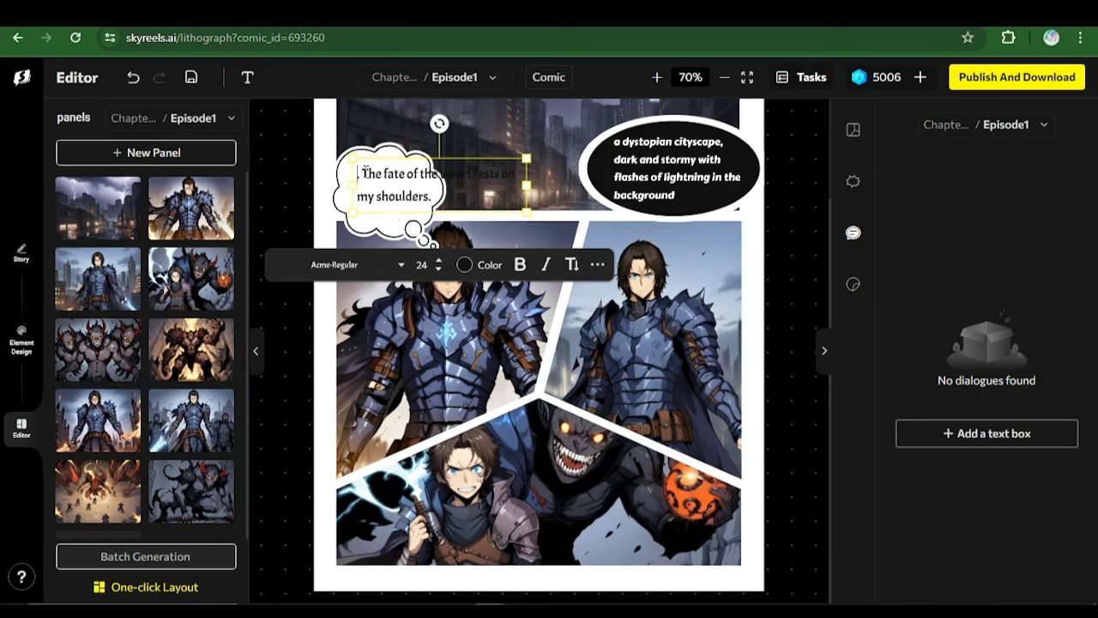
pyautogui.write('I must not')
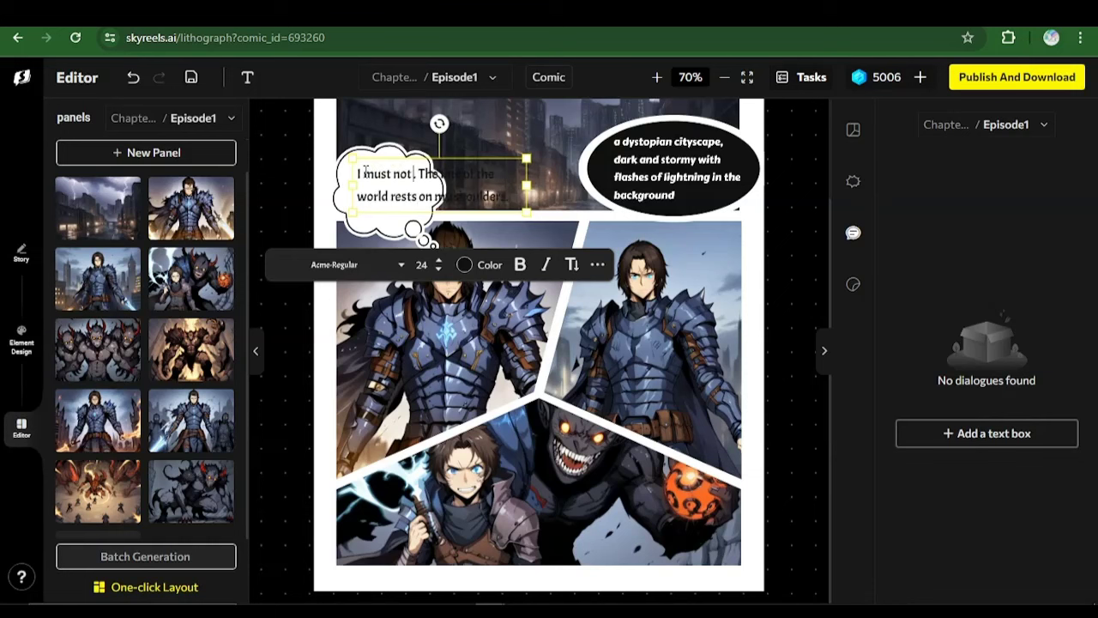
pyautogui.write(' fail.')
# Format the Guardian's thought text with font size 16 and the ComicRelief-Bold font
pyautogui.click(438, 270)
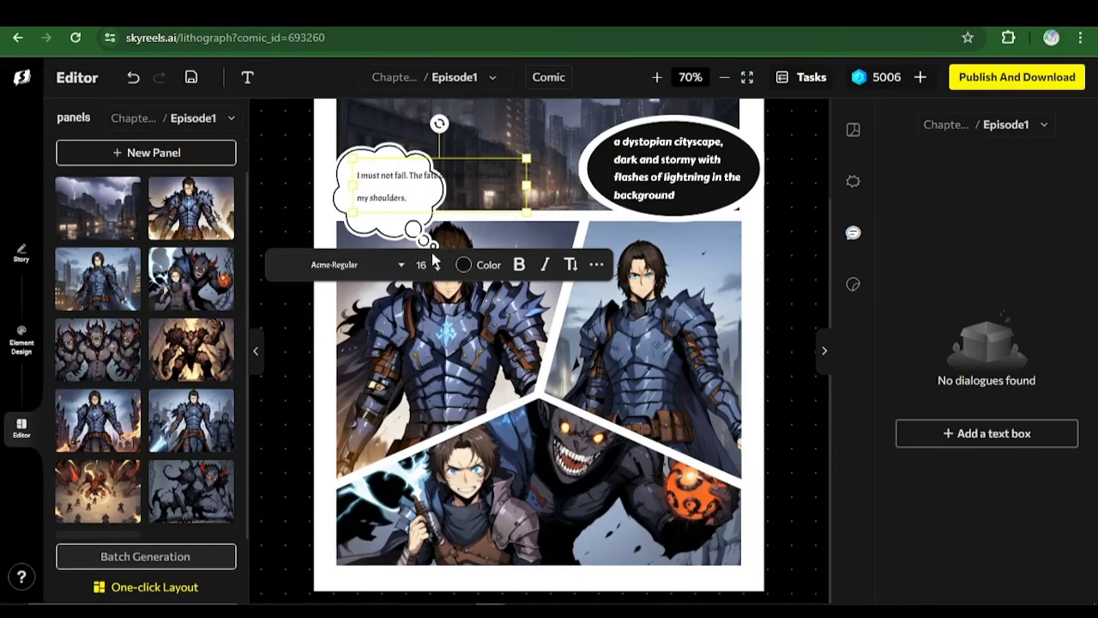
pyautogui.click(376, 267)
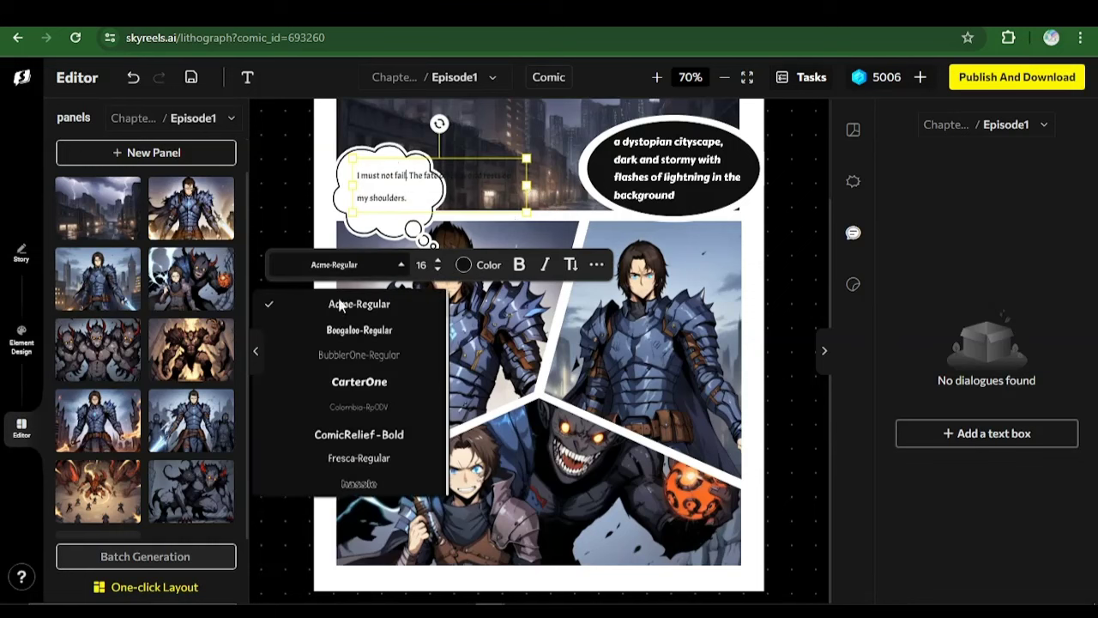
pyautogui.click(342, 384)
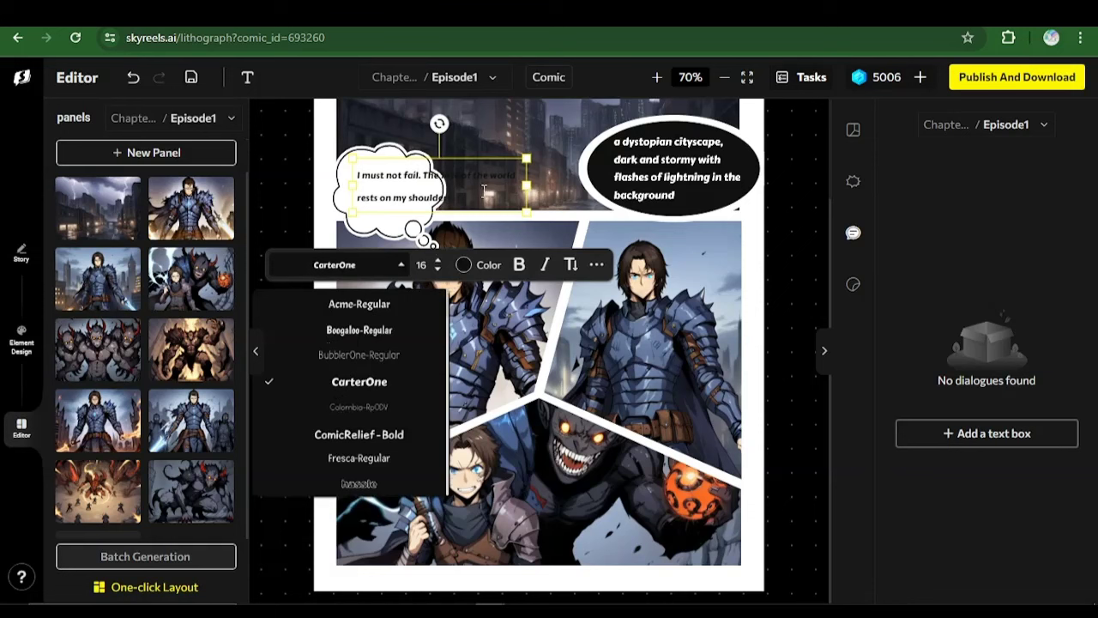
pyautogui.click(358, 434)
# Narrow the thought's text box, enlarge the cloud bubble around it, and position the text inside the bubble
pyautogui.moveTo(525, 186); pyautogui.dragTo(470, 185)
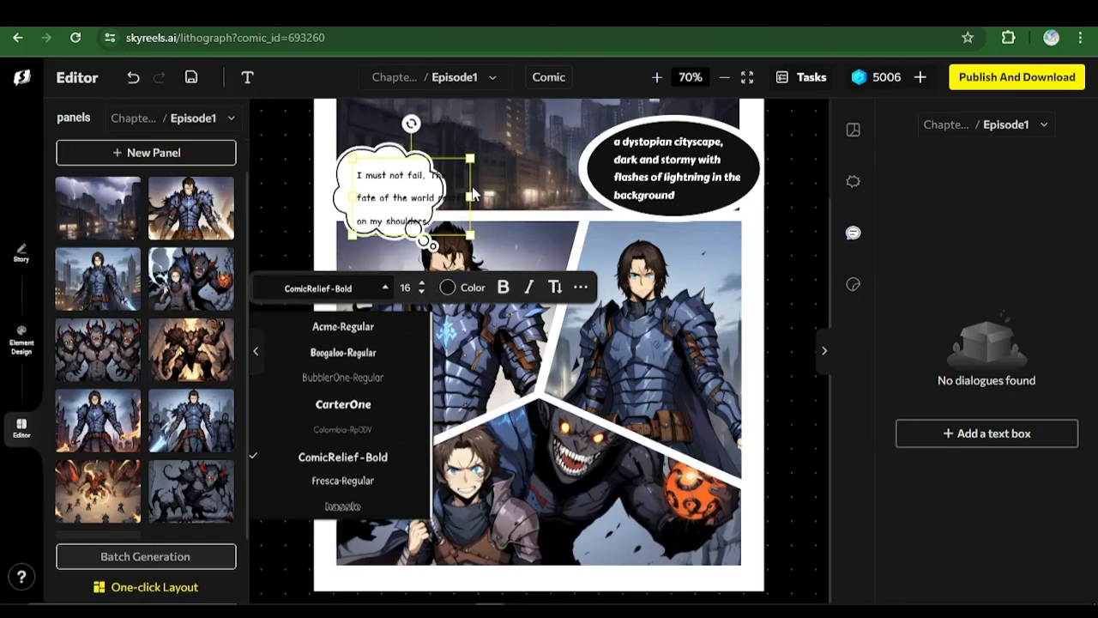
pyautogui.click(419, 247)
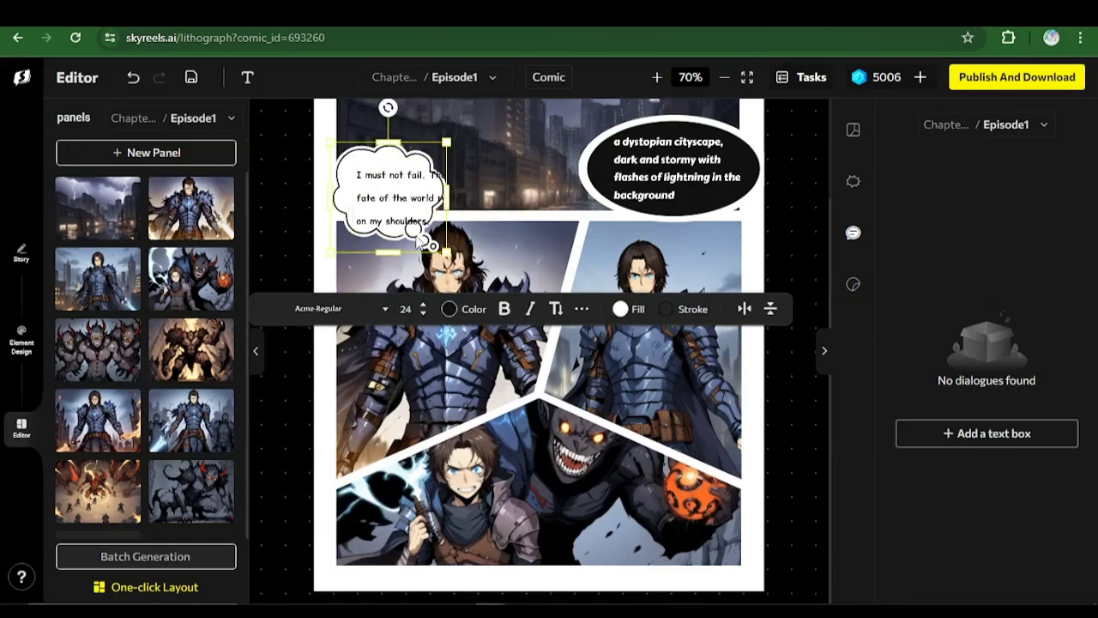
pyautogui.click(480, 134)
pyautogui.click(464, 166)
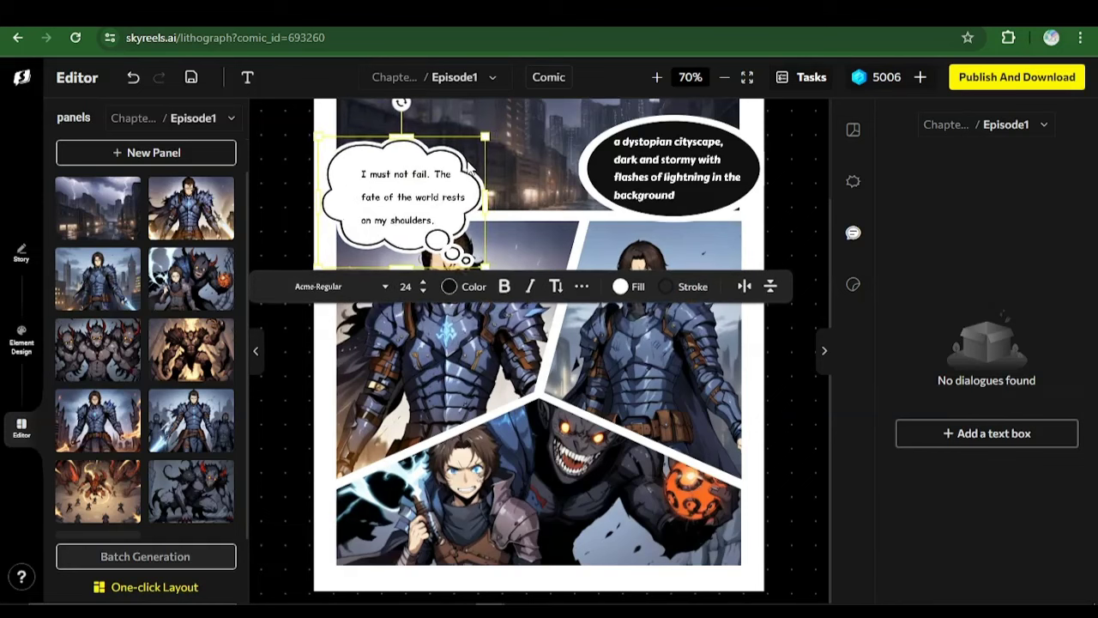
pyautogui.click(425, 182)
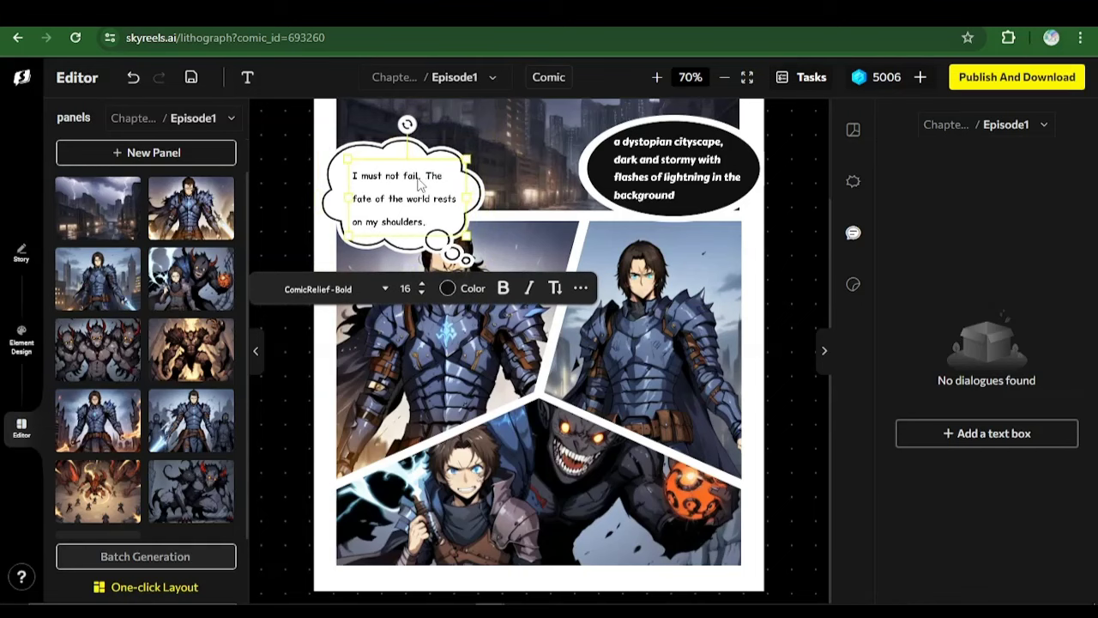
# Switch to ChatGPT and copy the Guardian's Panel 3 shout, "Come at me, you fiends!"
pyautogui.click(815, 228)
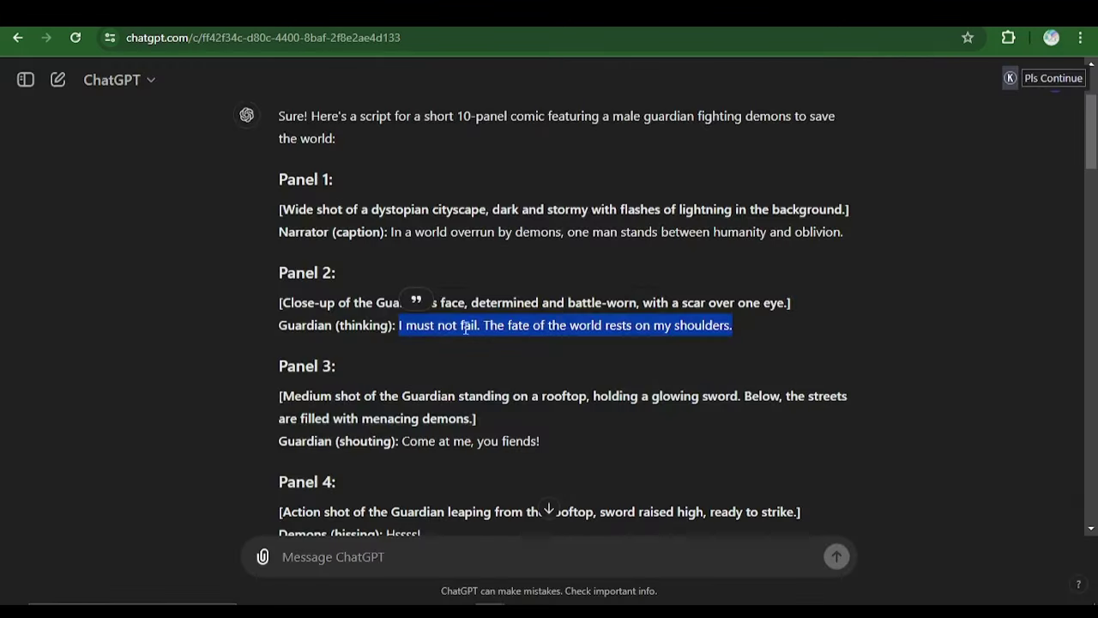
pyautogui.scroll(-2, 373, 410)
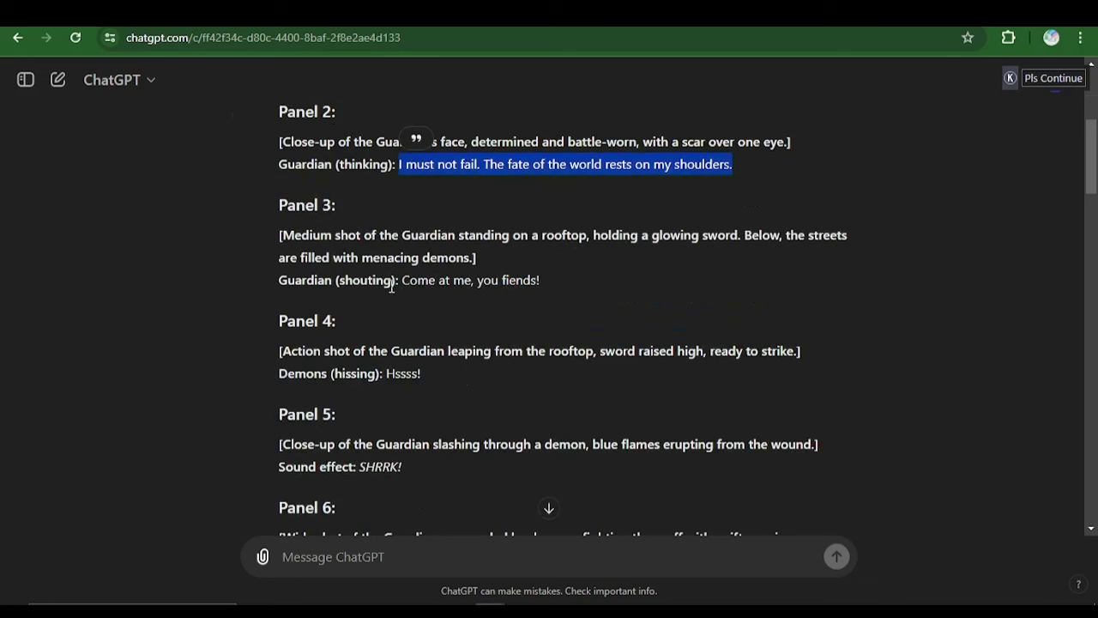
pyautogui.moveTo(403, 281); pyautogui.dragTo(541, 282)
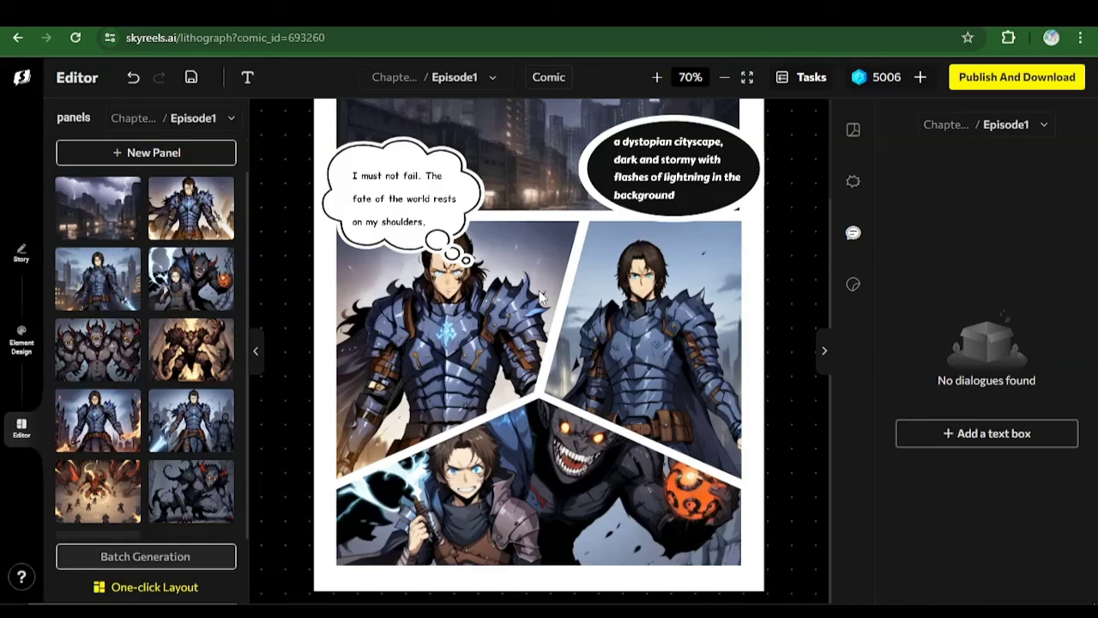
# Return to SkyReels, place a white spiky burst bubble over the Guardian's chest in the middle-right panel, and enlarge it
pyautogui.click(853, 182)
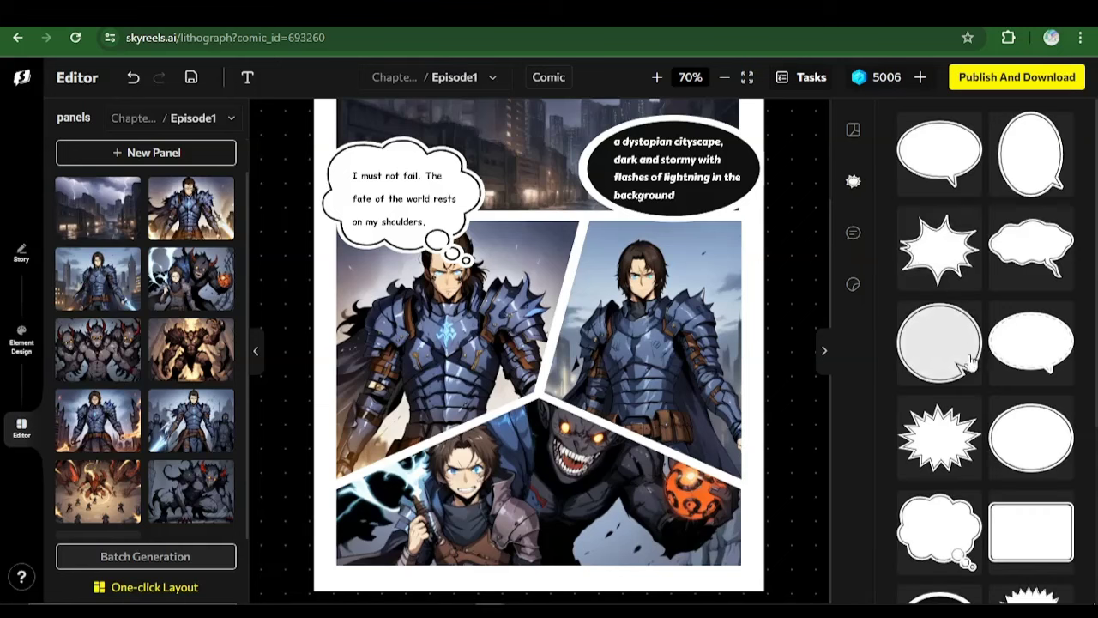
pyautogui.scroll(-3, 969, 380)
pyautogui.scroll(3, 970, 380)
pyautogui.scroll(-2, 967, 380)
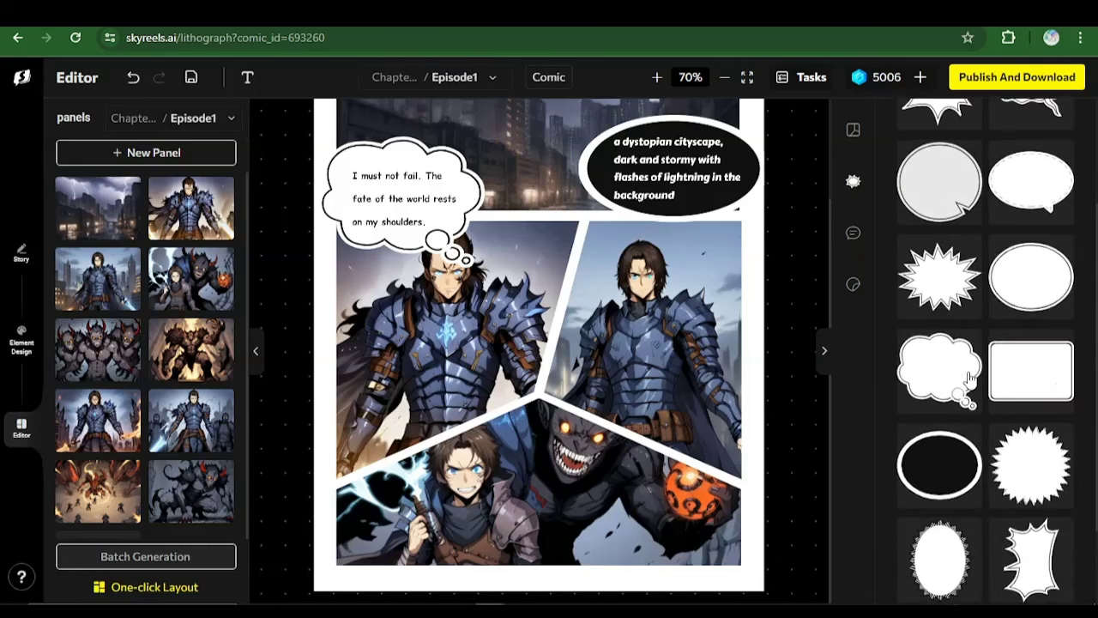
pyautogui.click(939, 288)
pyautogui.moveTo(553, 276); pyautogui.dragTo(649, 365)
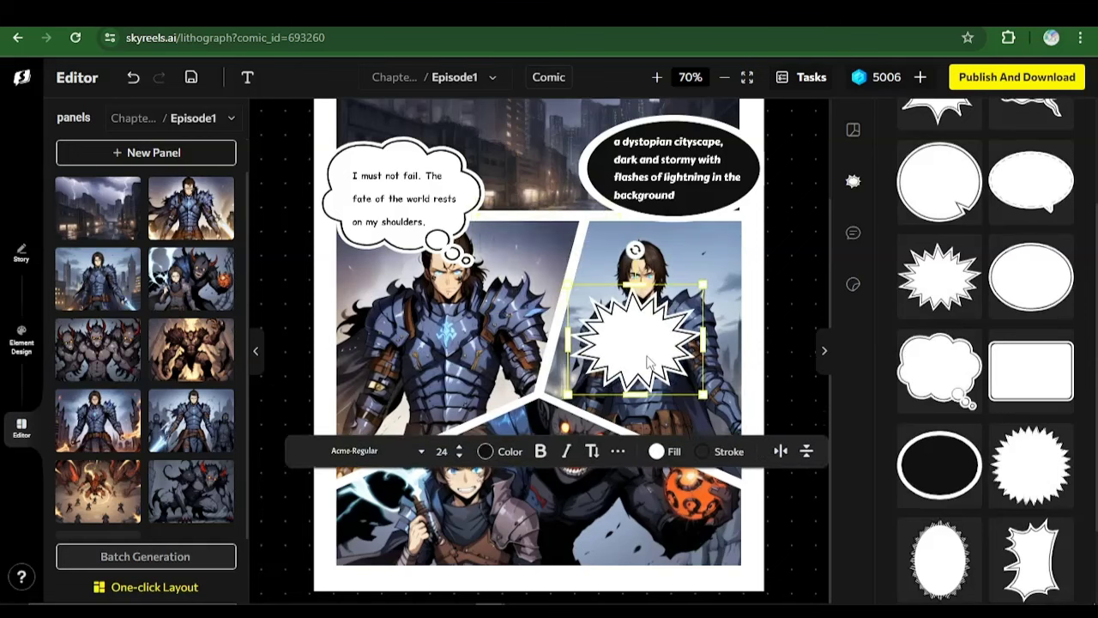
pyautogui.moveTo(703, 395)
pyautogui.mouseDown()
pyautogui.moveTo(700, 422)
pyautogui.moveTo(705, 412)
pyautogui.mouseUp()
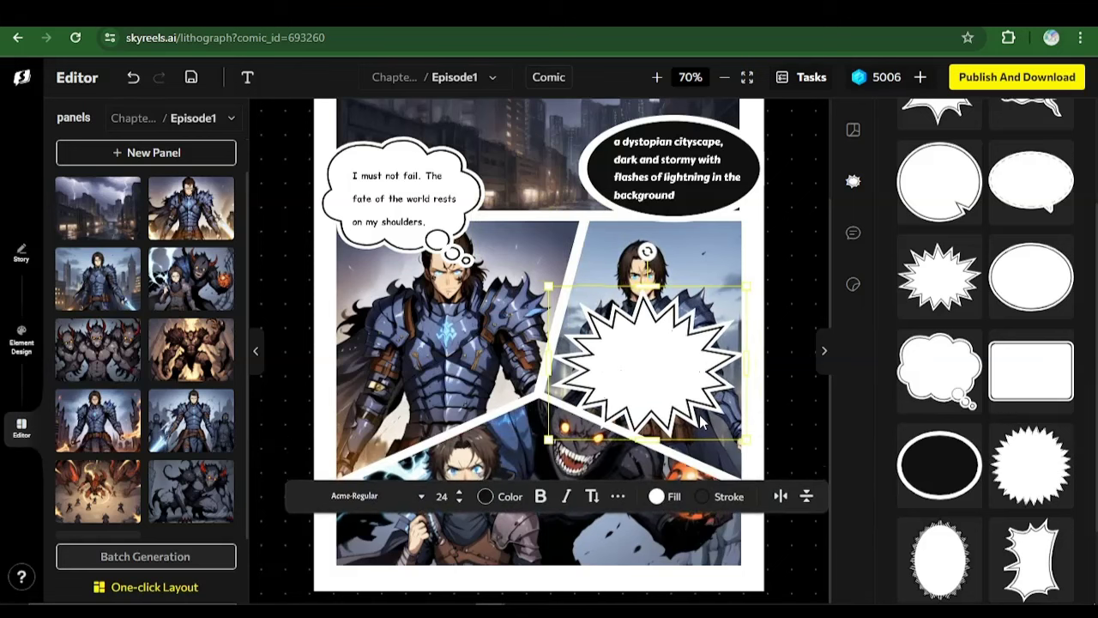
pyautogui.click(847, 268)
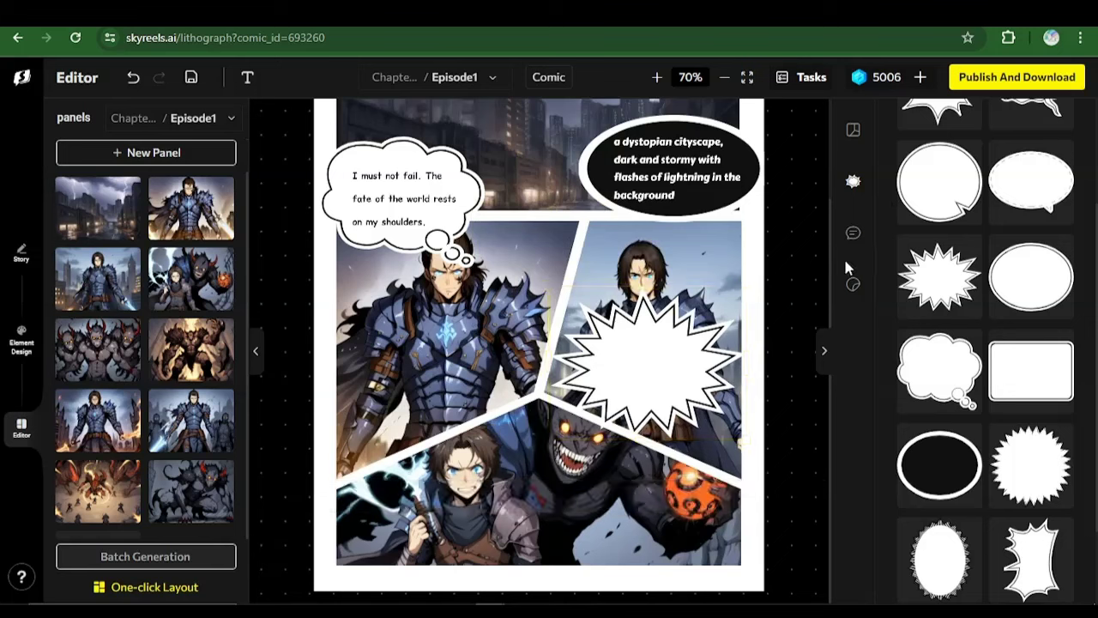
# Add a text box inside the spiky burst bubble and paste the copied shout into it
pyautogui.click(854, 235)
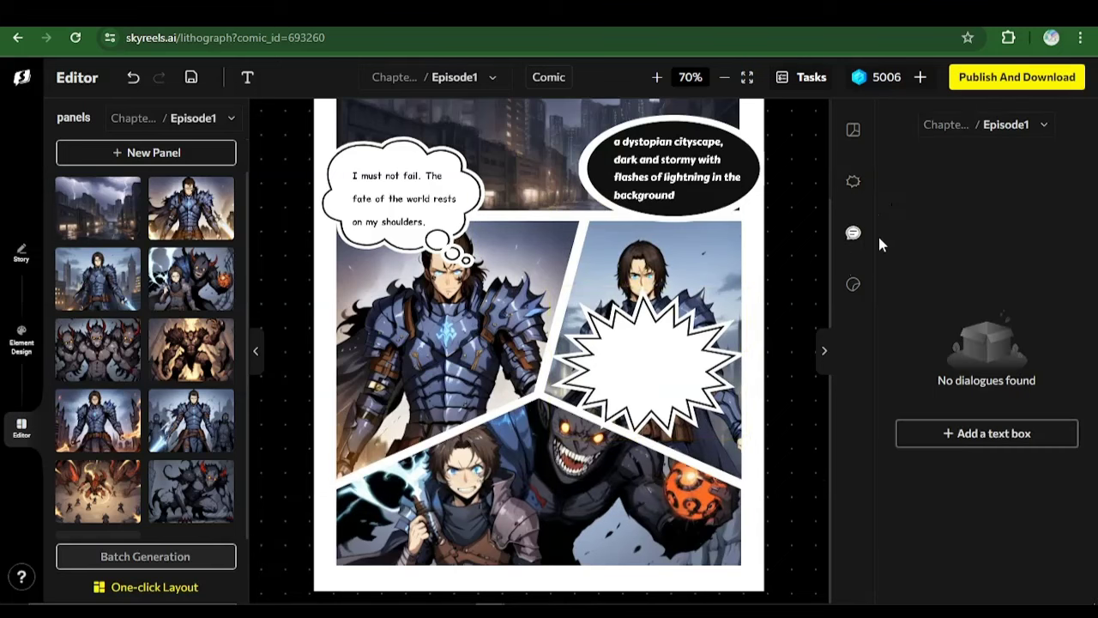
pyautogui.click(962, 433)
pyautogui.moveTo(562, 230); pyautogui.dragTo(679, 363)
pyautogui.doubleClick(677, 358)
pyautogui.write('ou fiends!')
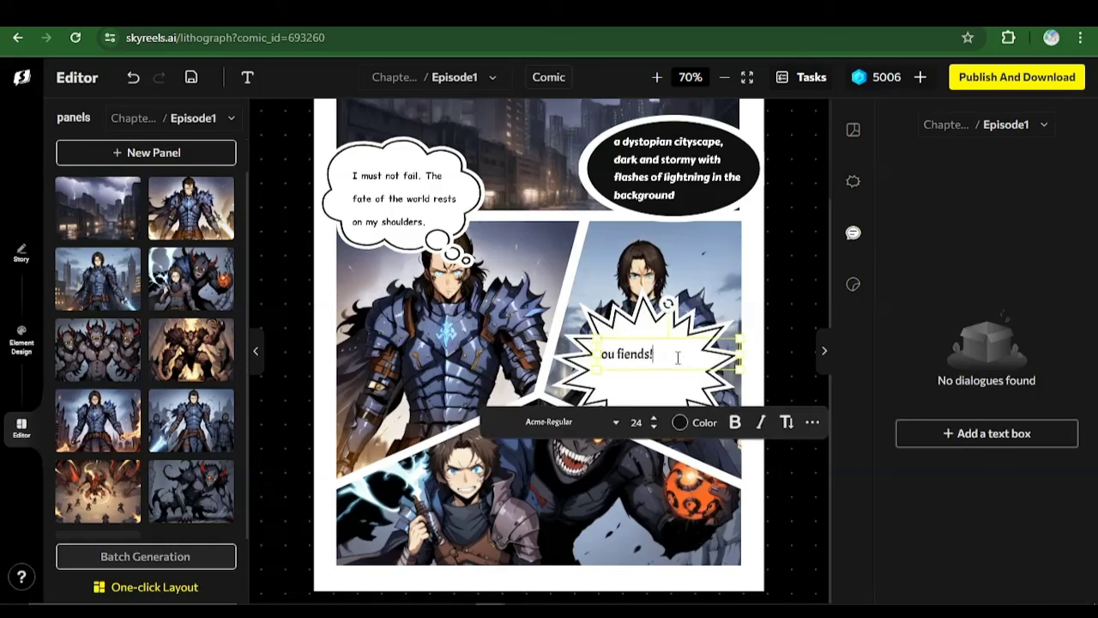
# Replace the burst bubble's text with "Come at me you Monsters!!!!" and narrow its text box to fit inside the bubble
pyautogui.hotkey('ctrl', 'a')
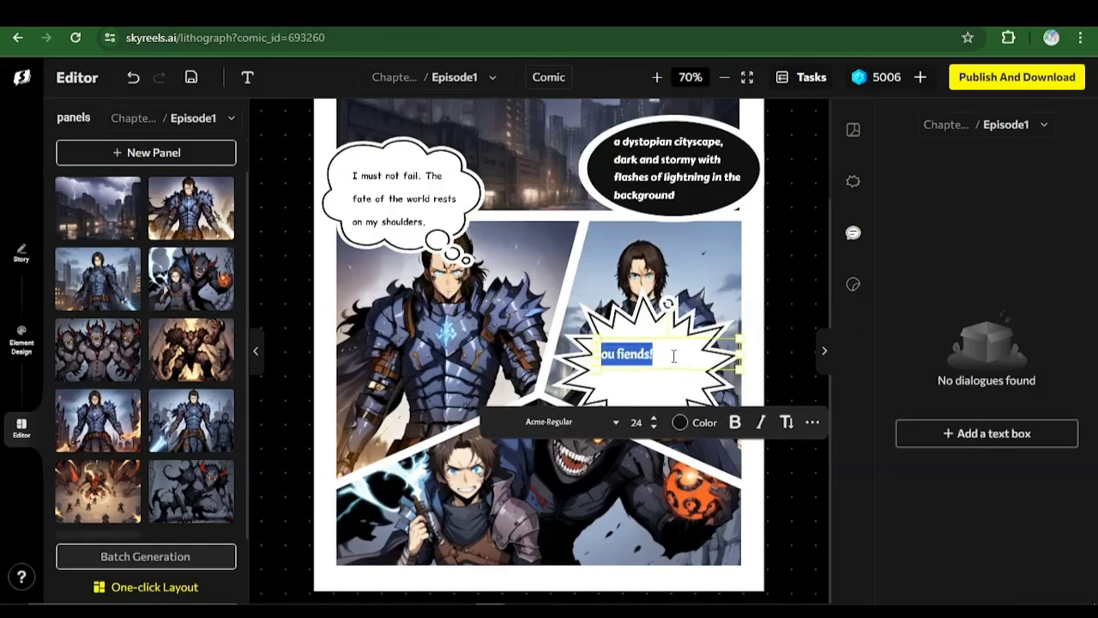
pyautogui.write('Come at')
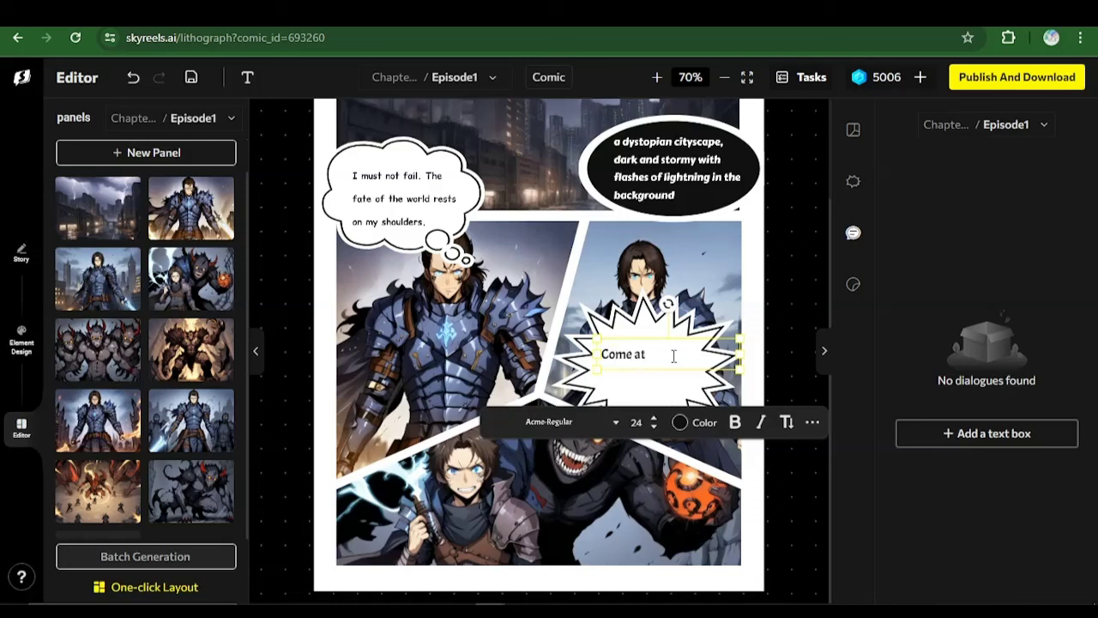
pyautogui.write(' me u')
pyautogui.write('you Mo')
pyautogui.write('nsters')
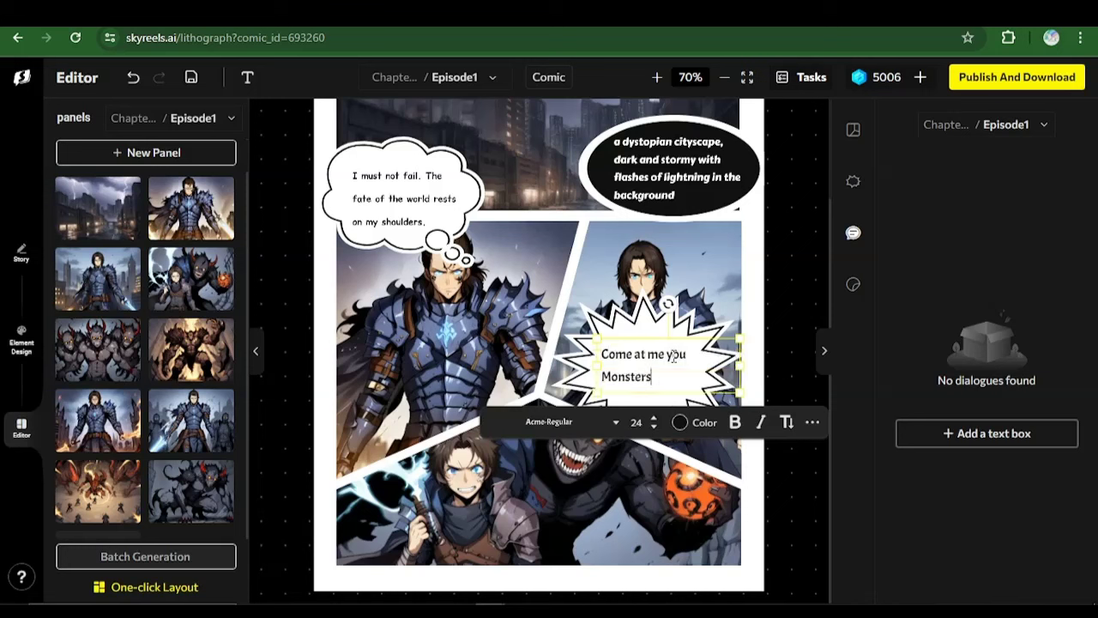
pyautogui.write('!!!!')
pyautogui.click(771, 332)
pyautogui.click(654, 380)
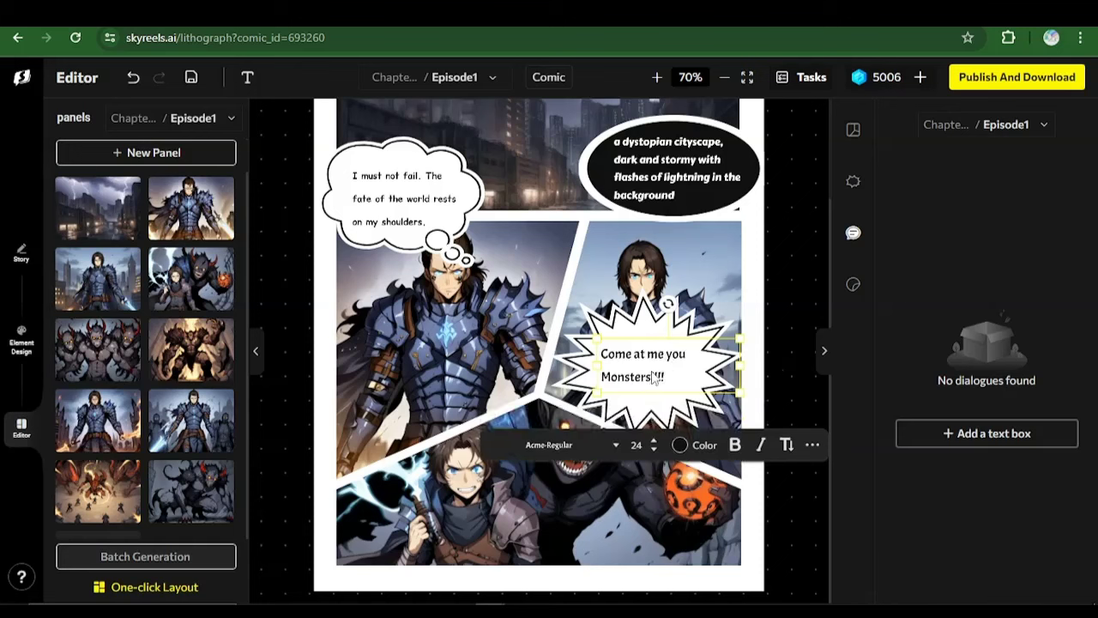
pyautogui.moveTo(740, 369); pyautogui.dragTo(701, 370)
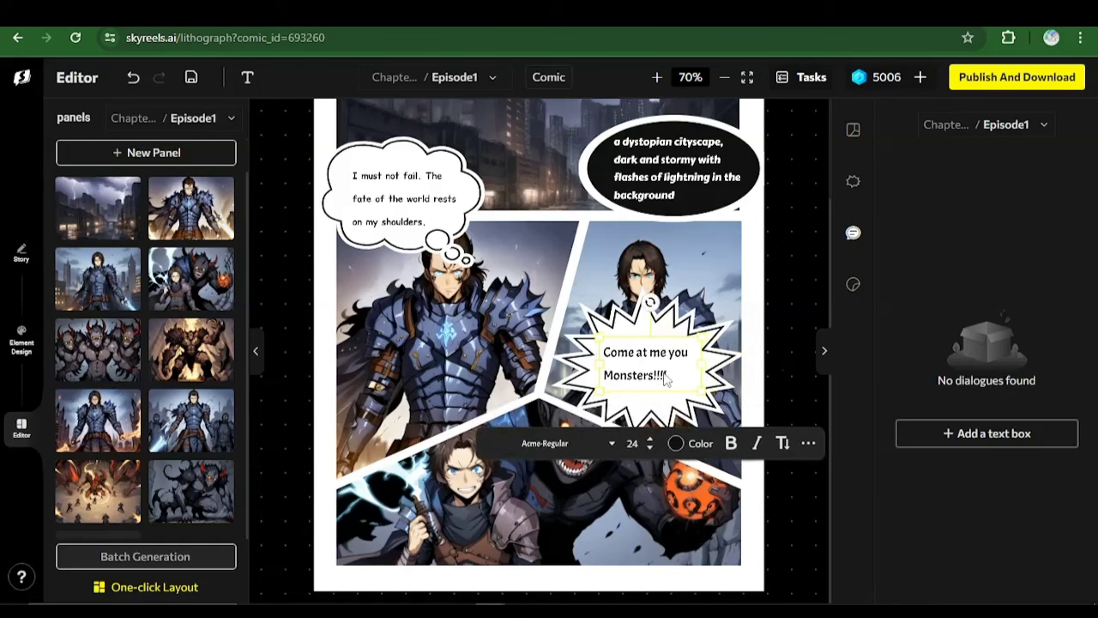
# Try the Fresca-Regular, JosefinSansBold and Colombia fonts on the spiky burst bubble's text
pyautogui.click(584, 448)
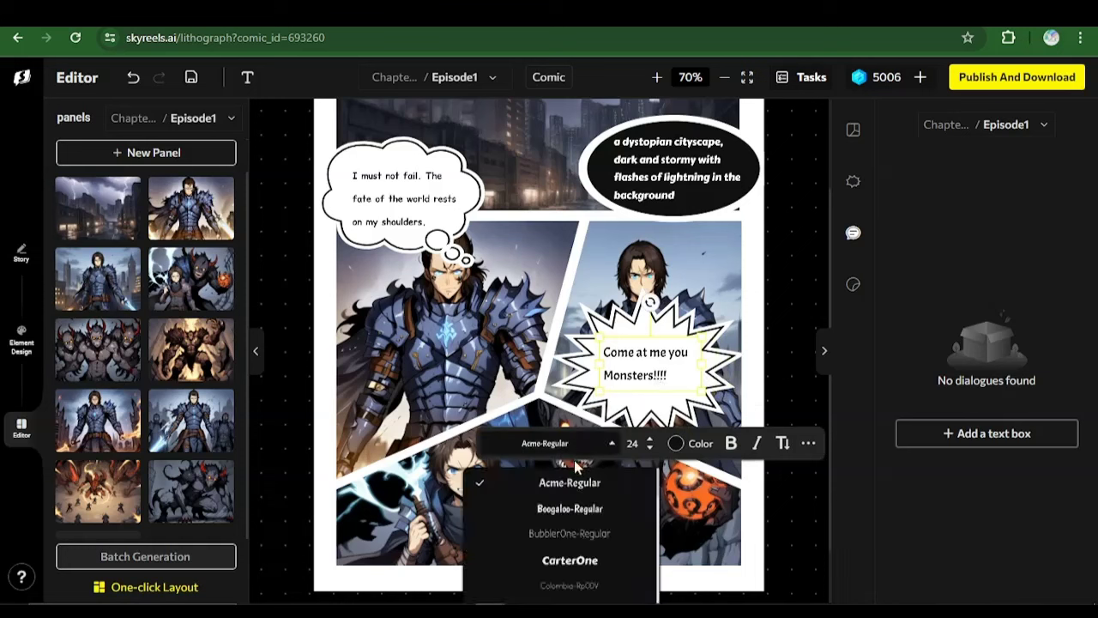
pyautogui.scroll(-2, 579, 537)
pyautogui.scroll(2, 562, 528)
pyautogui.scroll(-3, 565, 541)
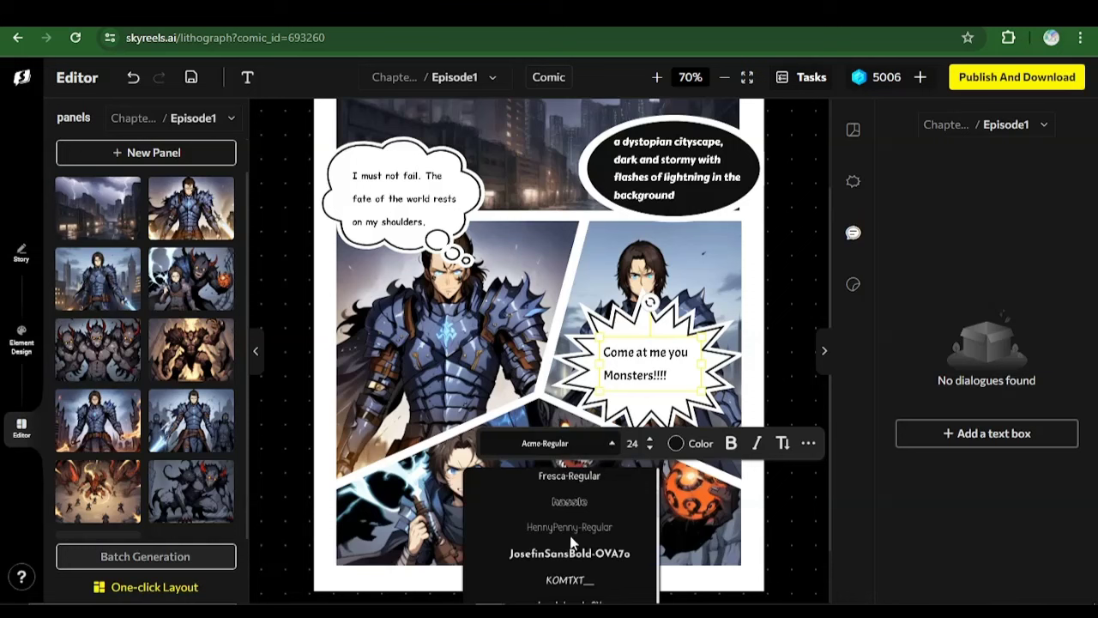
pyautogui.click(573, 479)
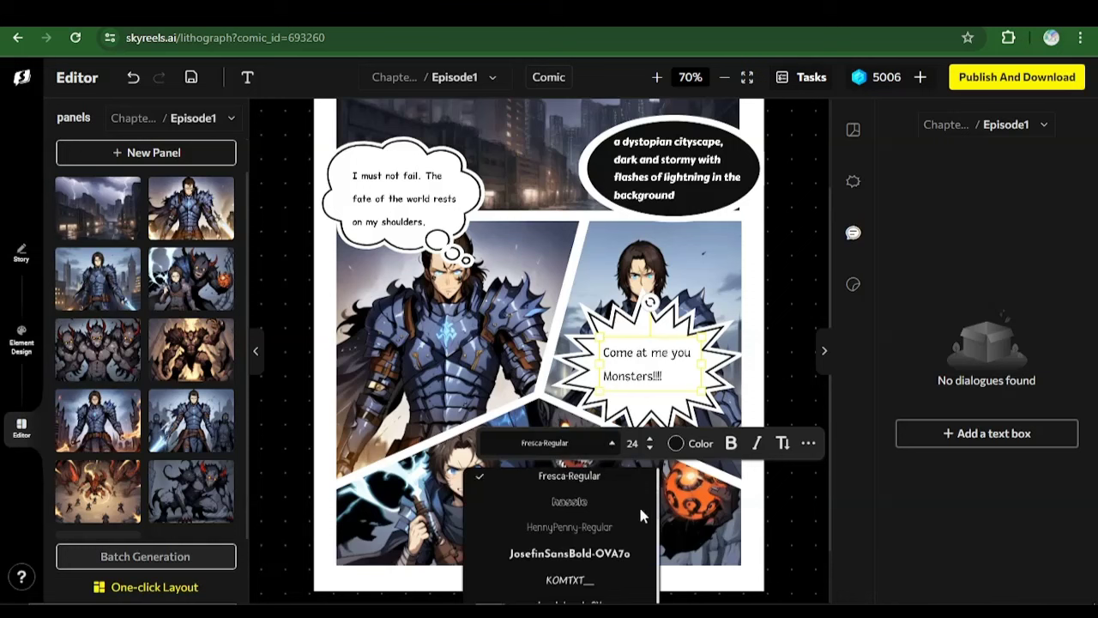
pyautogui.scroll(3, 638, 503)
pyautogui.scroll(-3, 611, 534)
pyautogui.scroll(1, 652, 497)
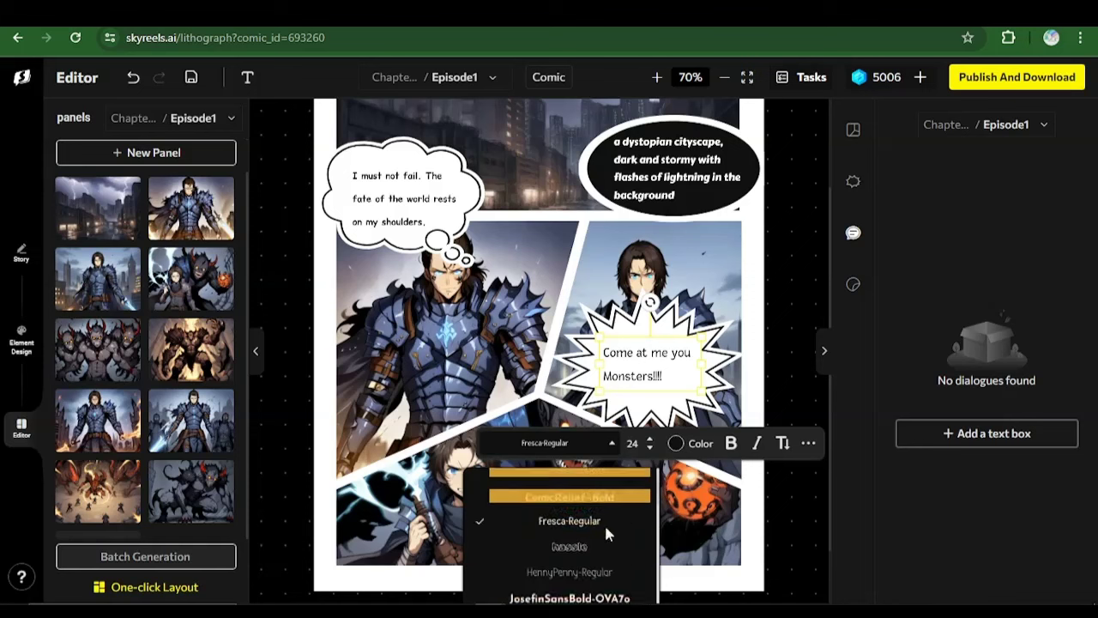
pyautogui.scroll(-2, 606, 533)
pyautogui.click(573, 554)
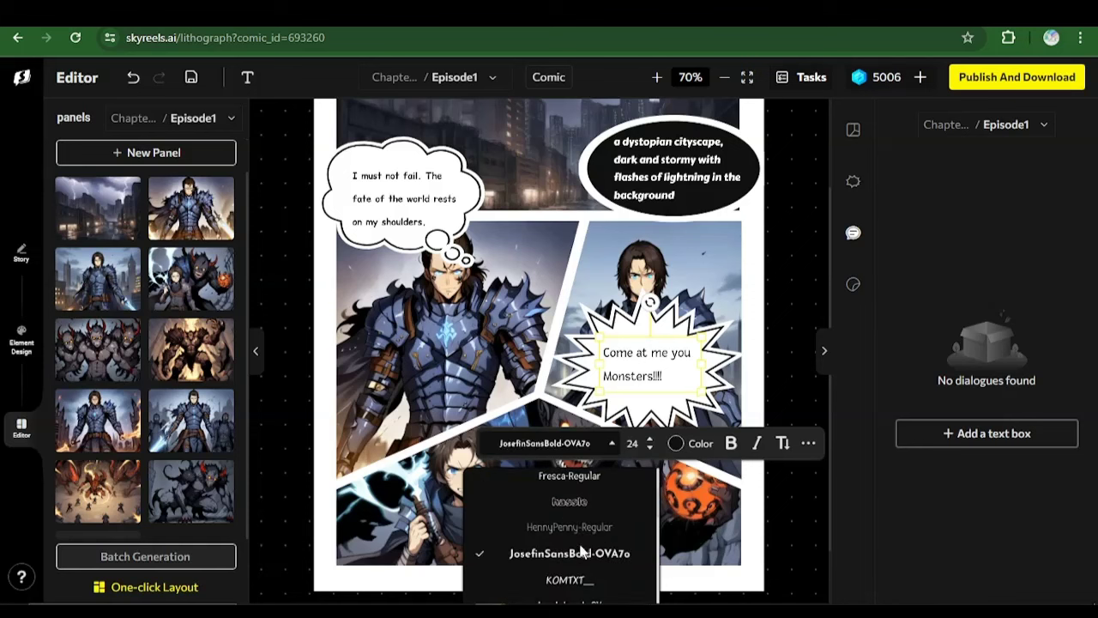
pyautogui.scroll(6, 574, 527)
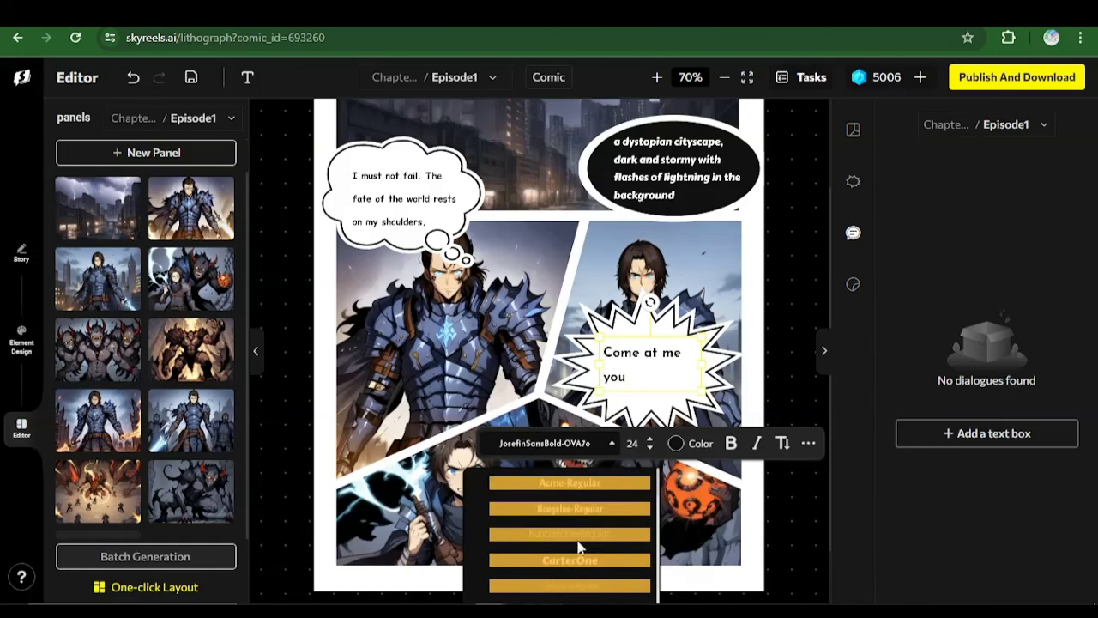
pyautogui.click(571, 586)
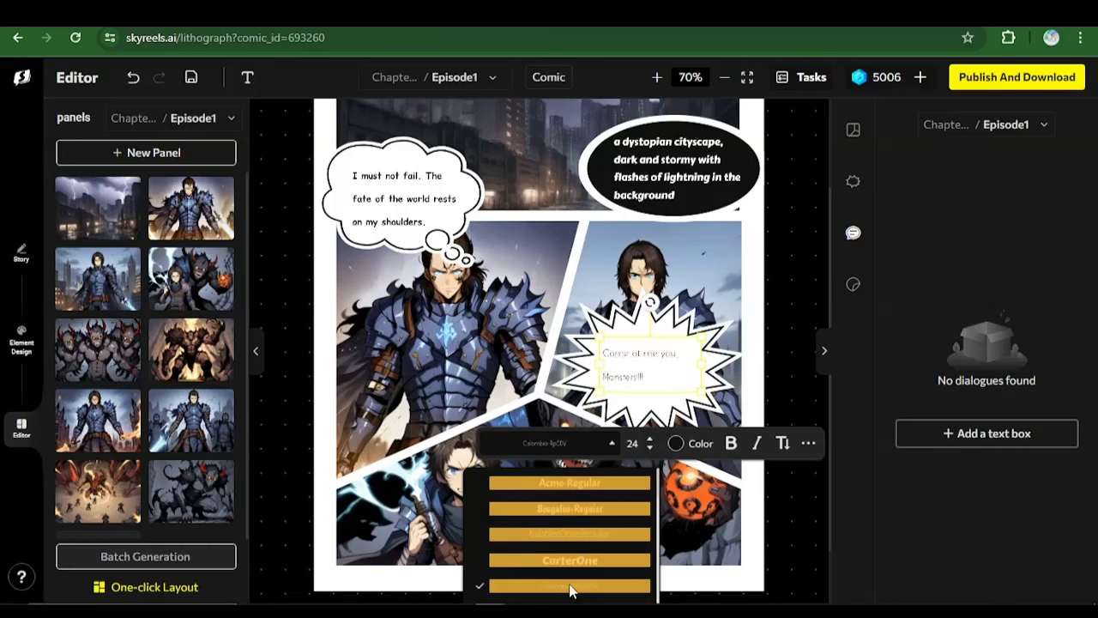
# Set the burst bubble's text to the CarterOne font and widen its text box so "you Monsters!!!!" fits on one line
pyautogui.click(568, 562)
pyautogui.click(566, 534)
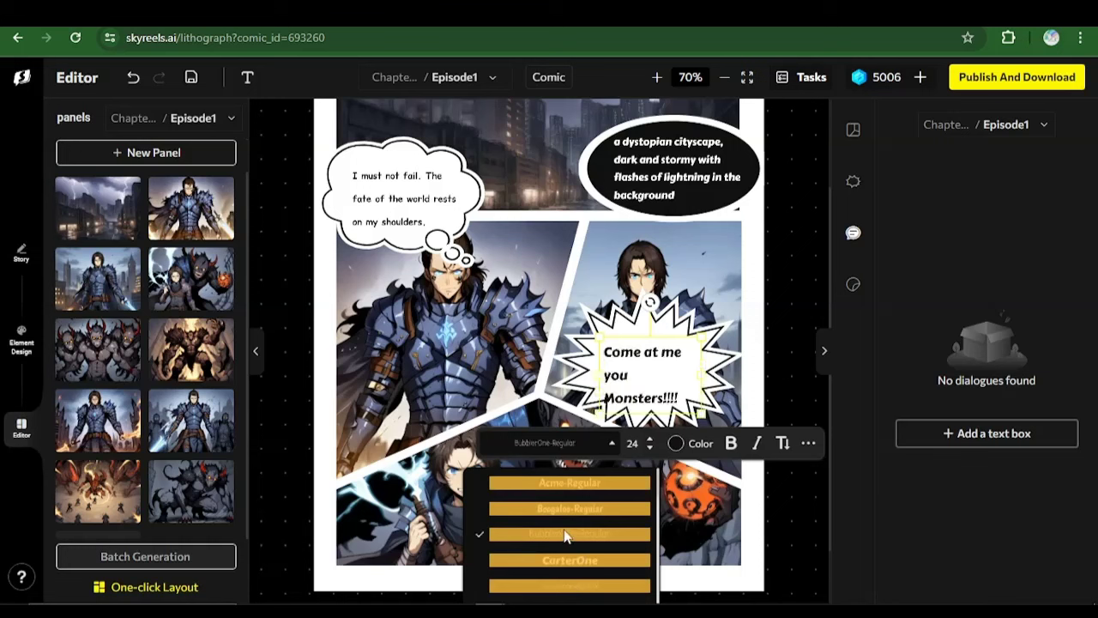
pyautogui.click(571, 560)
pyautogui.click(768, 336)
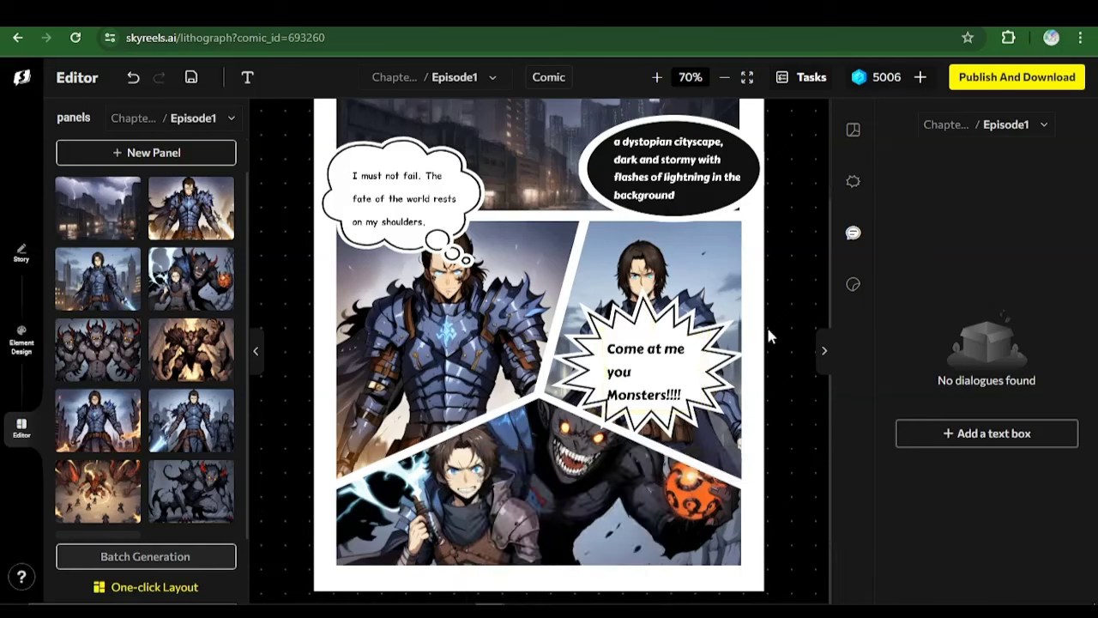
pyautogui.click(635, 380)
pyautogui.moveTo(696, 377); pyautogui.dragTo(711, 375)
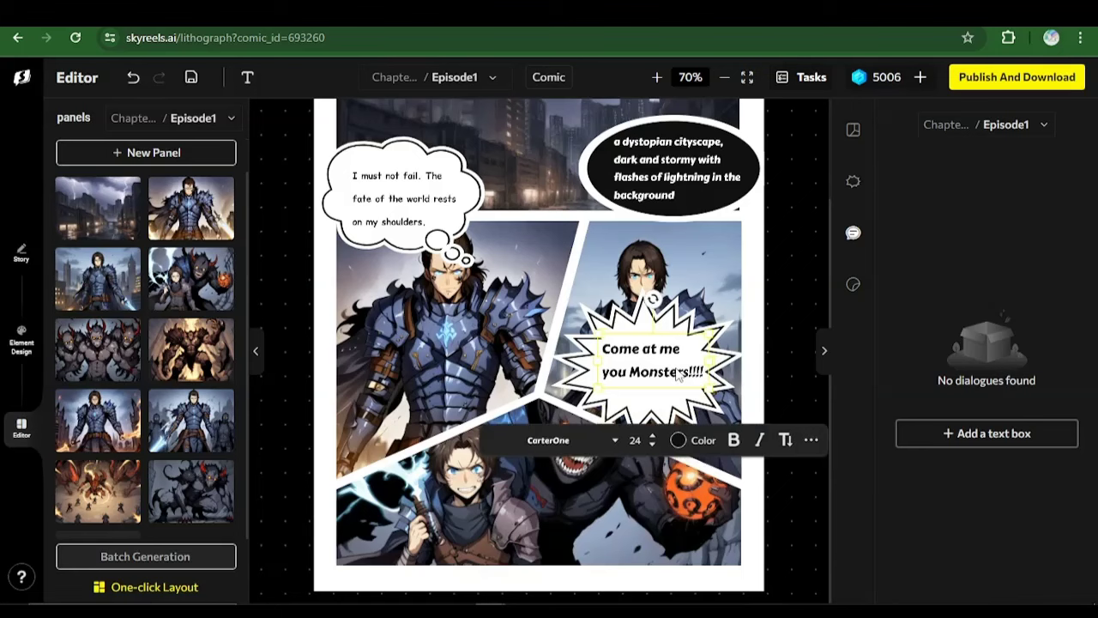
pyautogui.click(772, 348)
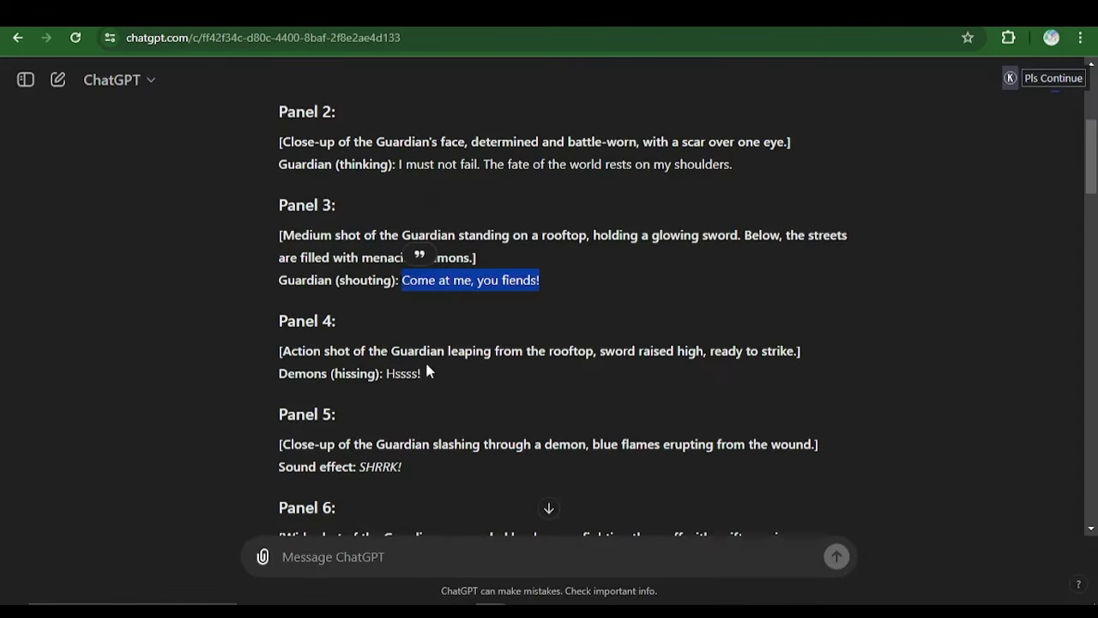
# Check the next script lines in ChatGPT, return to SkyReels and place a rotated white oval speech bubble below the demon's mouth in the bottom panel
pyautogui.scroll(-2, 425, 360)
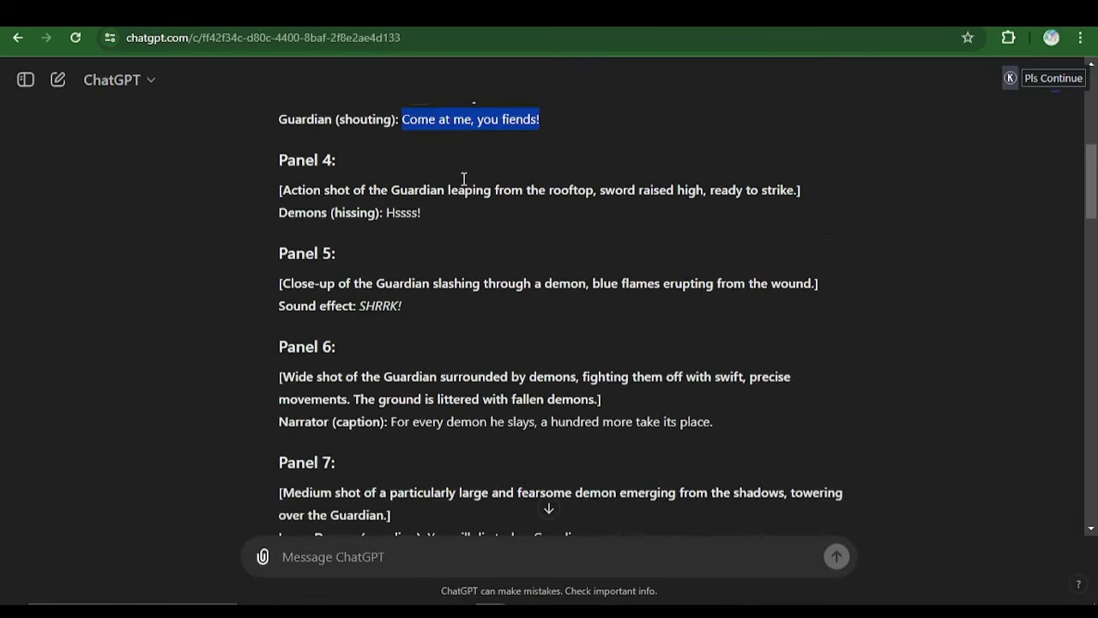
pyautogui.hotkey('ctrl', 'Tab')
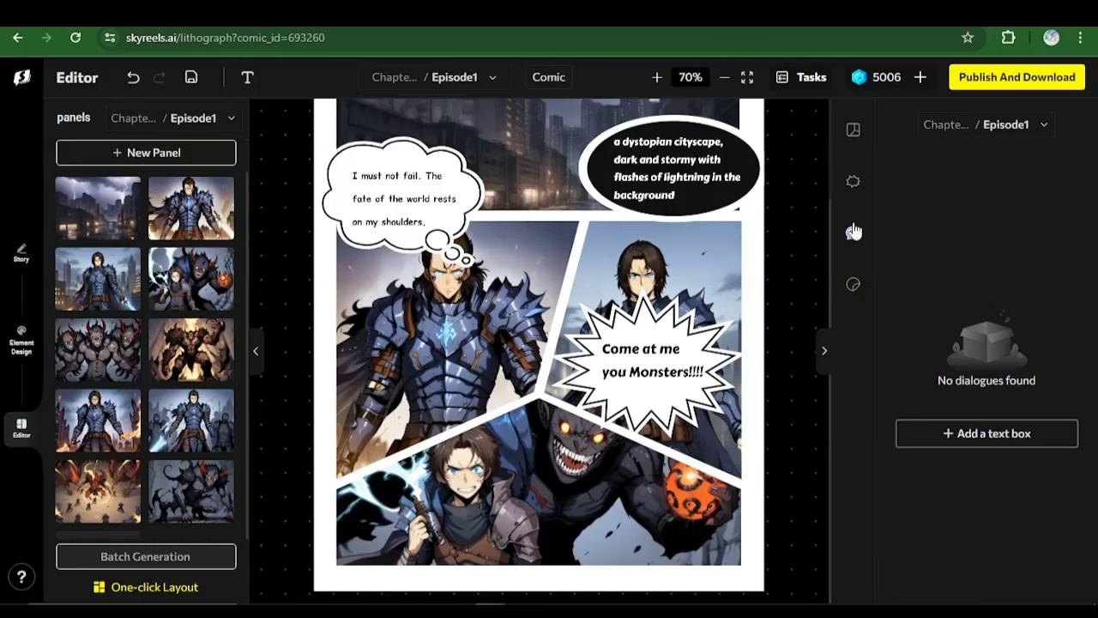
pyautogui.click(854, 183)
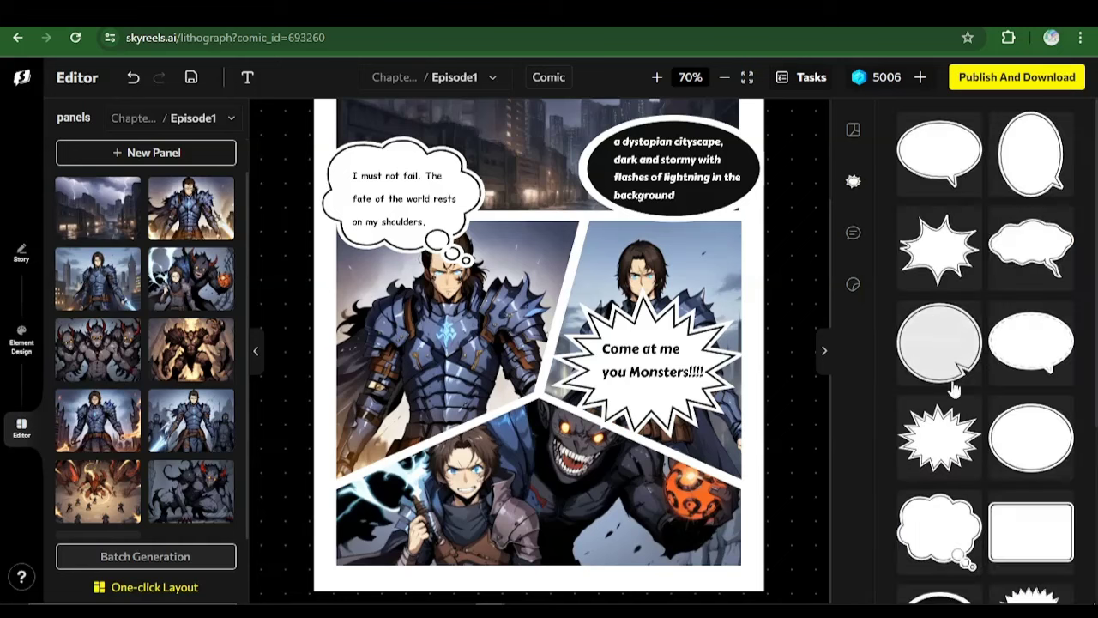
pyautogui.scroll(-3, 951, 387)
pyautogui.scroll(-1, 947, 411)
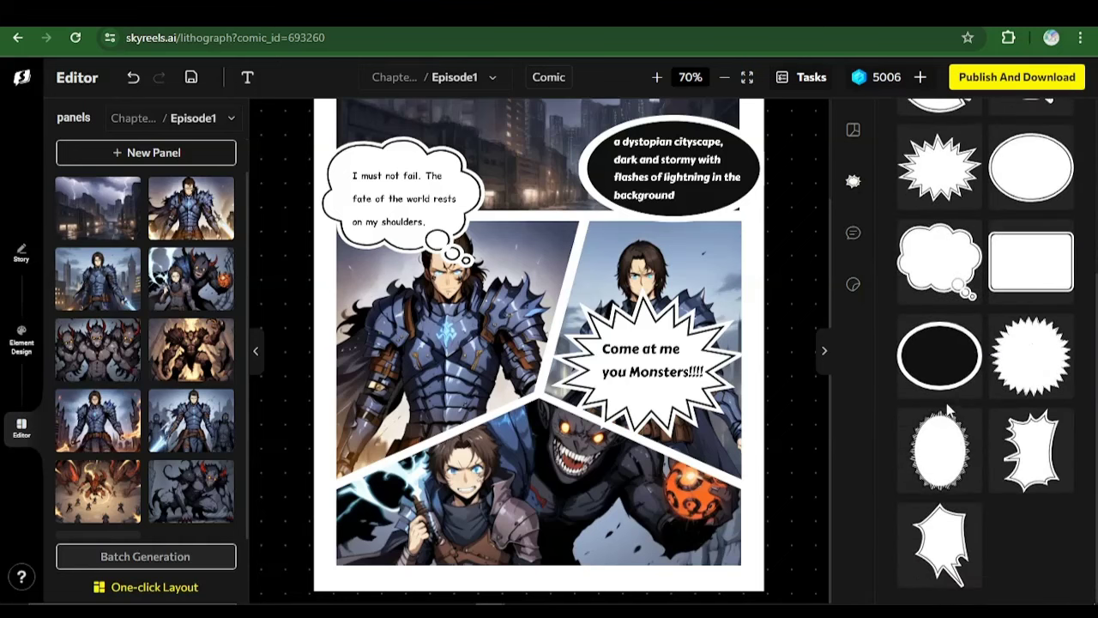
pyautogui.scroll(3, 955, 376)
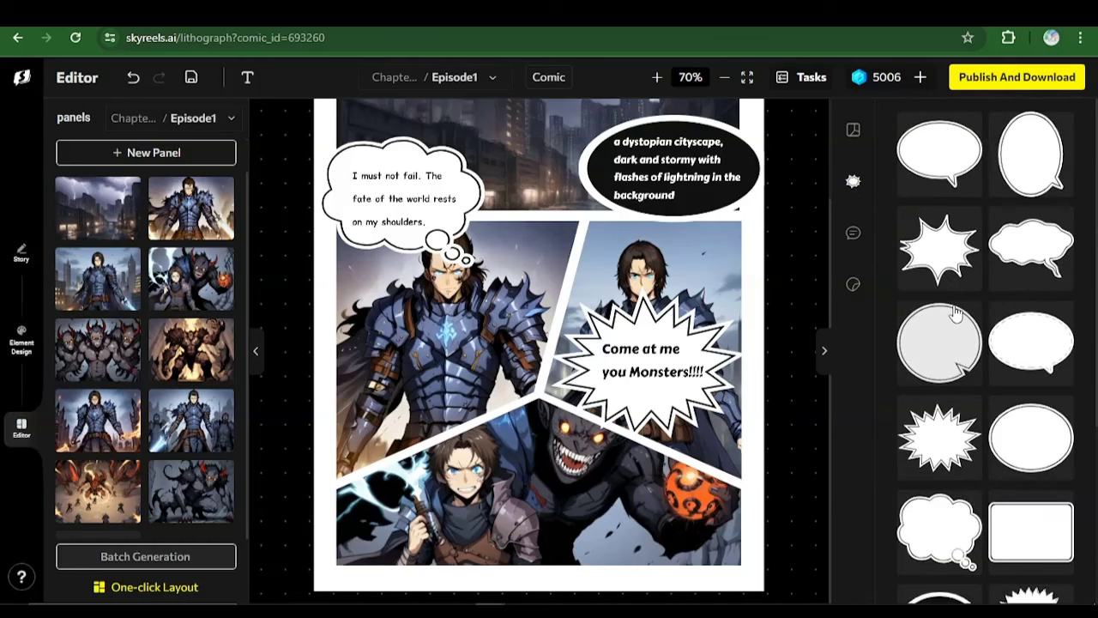
pyautogui.click(952, 176)
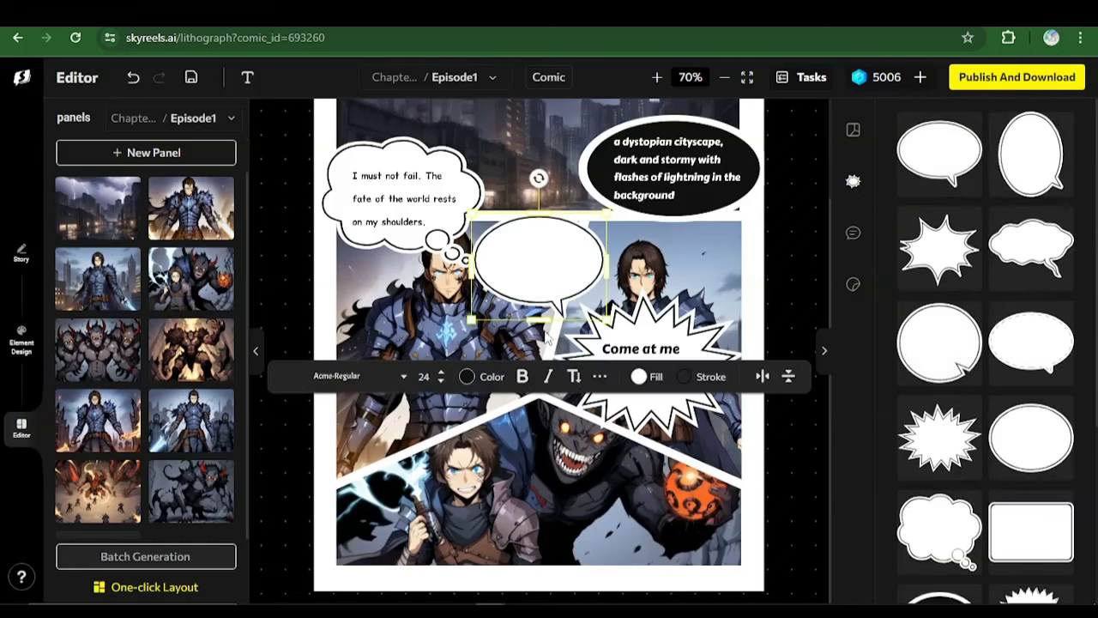
pyautogui.moveTo(540, 266); pyautogui.dragTo(586, 455)
pyautogui.moveTo(584, 374); pyautogui.dragTo(598, 547)
pyautogui.moveTo(607, 487); pyautogui.dragTo(633, 544)
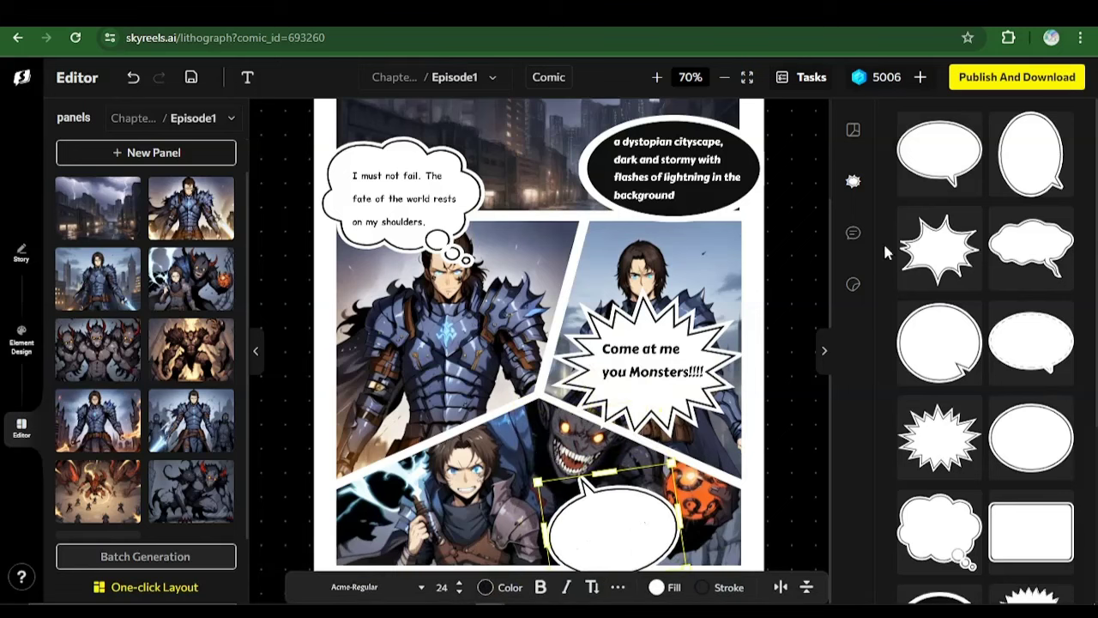
# Add a text box inside the demon's oval speech bubble with the text "Die if you wish too"
pyautogui.click(860, 234)
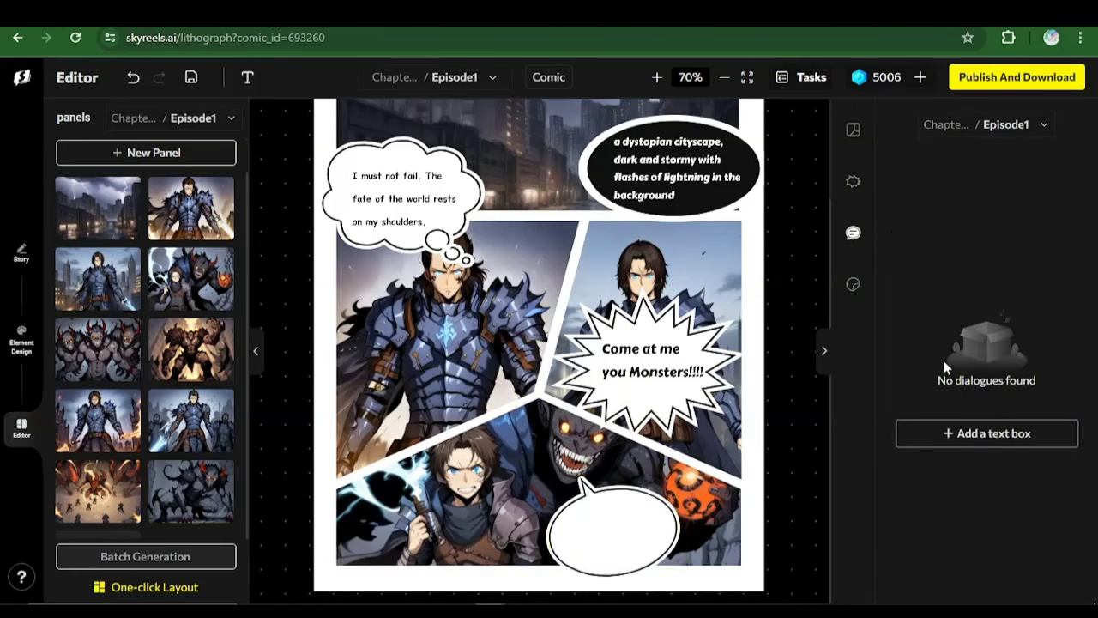
pyautogui.click(951, 433)
pyautogui.moveTo(525, 235); pyautogui.dragTo(620, 521)
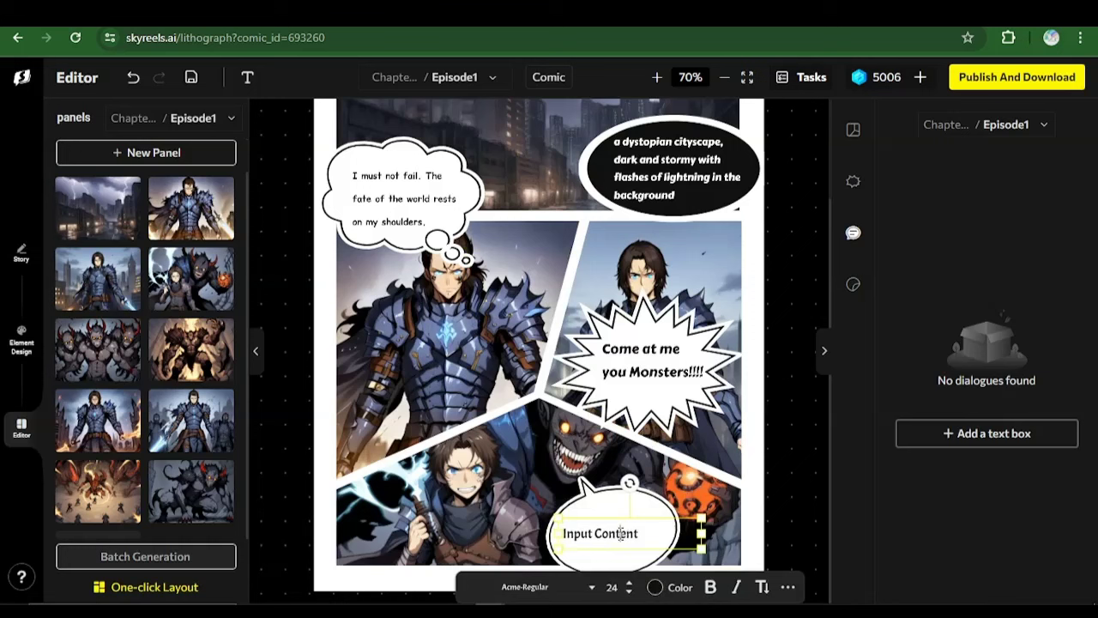
pyautogui.tripleClick(621, 533)
pyautogui.write('D')
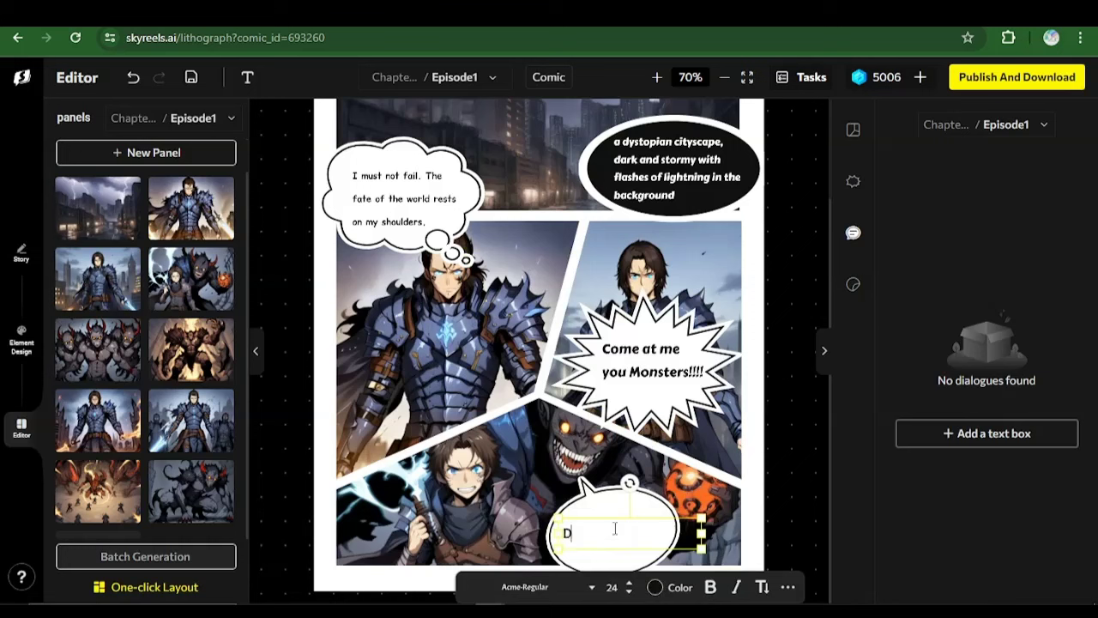
pyautogui.write('ie if you wish too')
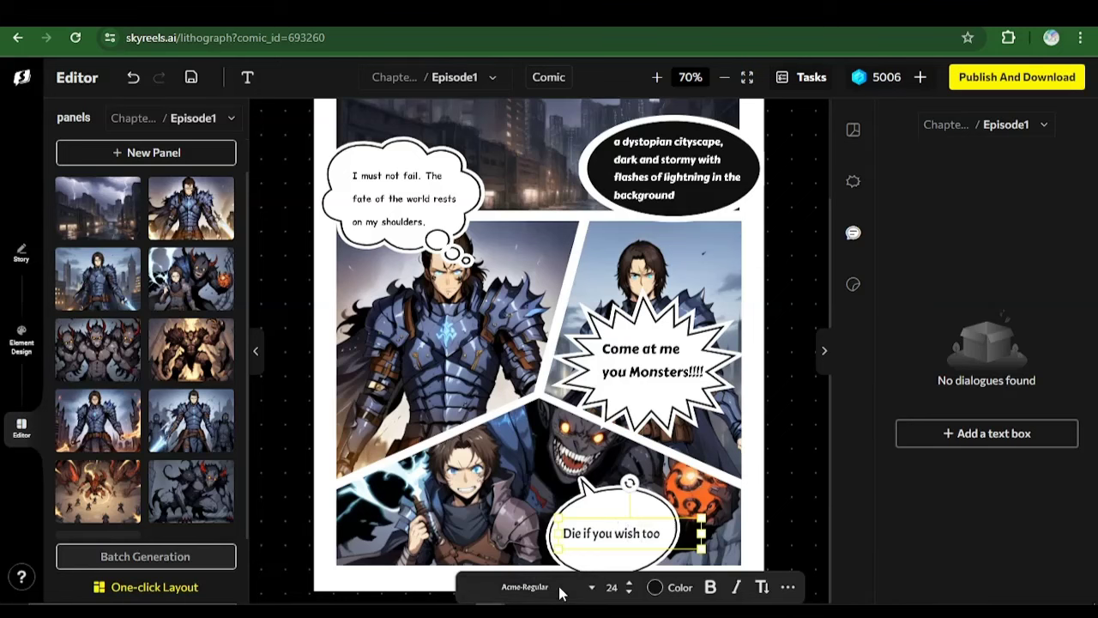
# Set the demon's dialogue to the outlined hassle font, make it bold, and move it up to fit inside the bubble
pyautogui.click(562, 592)
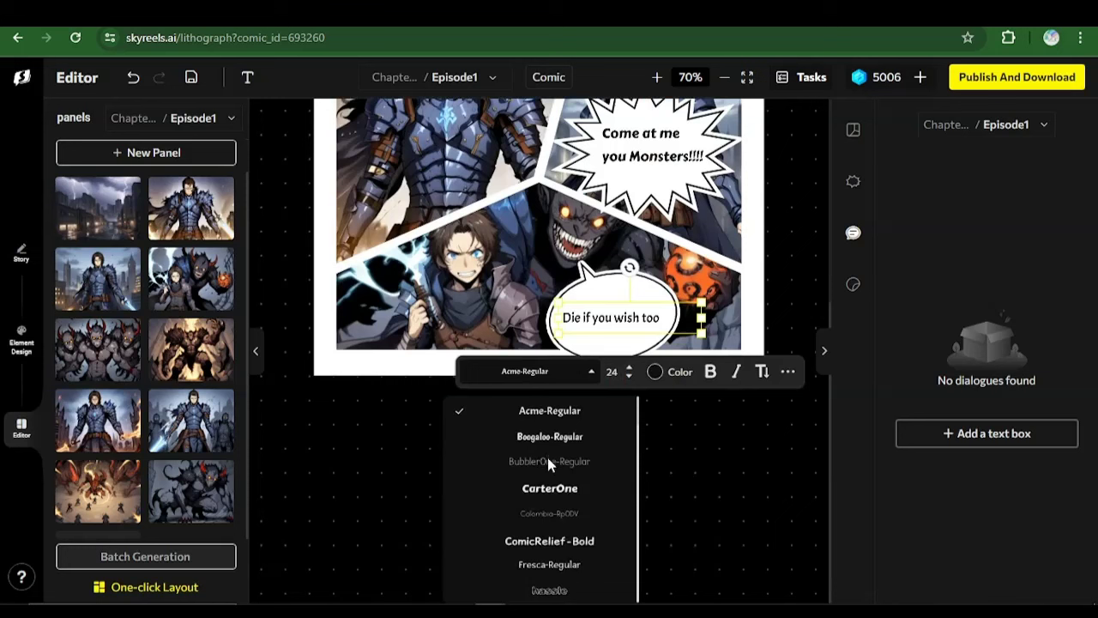
pyautogui.click(550, 590)
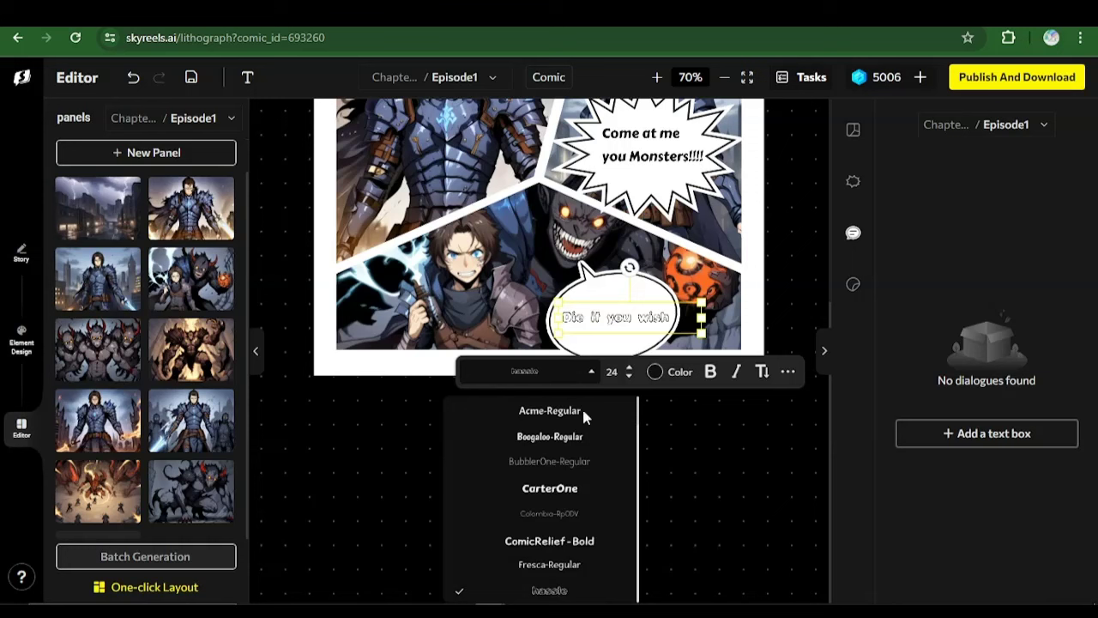
pyautogui.click(715, 373)
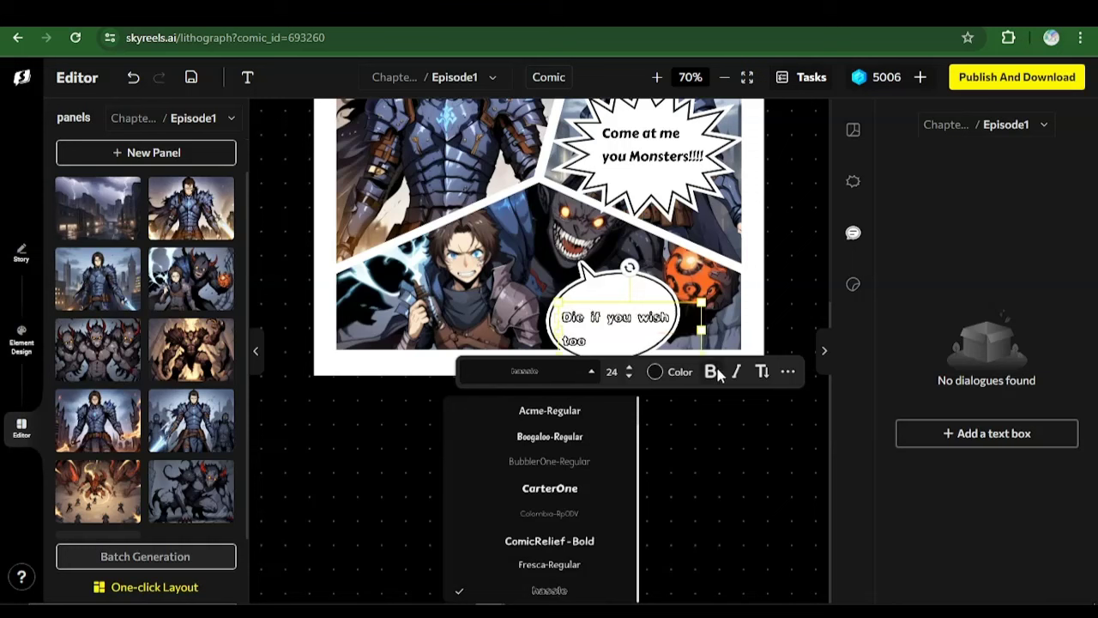
pyautogui.moveTo(653, 340); pyautogui.dragTo(651, 328)
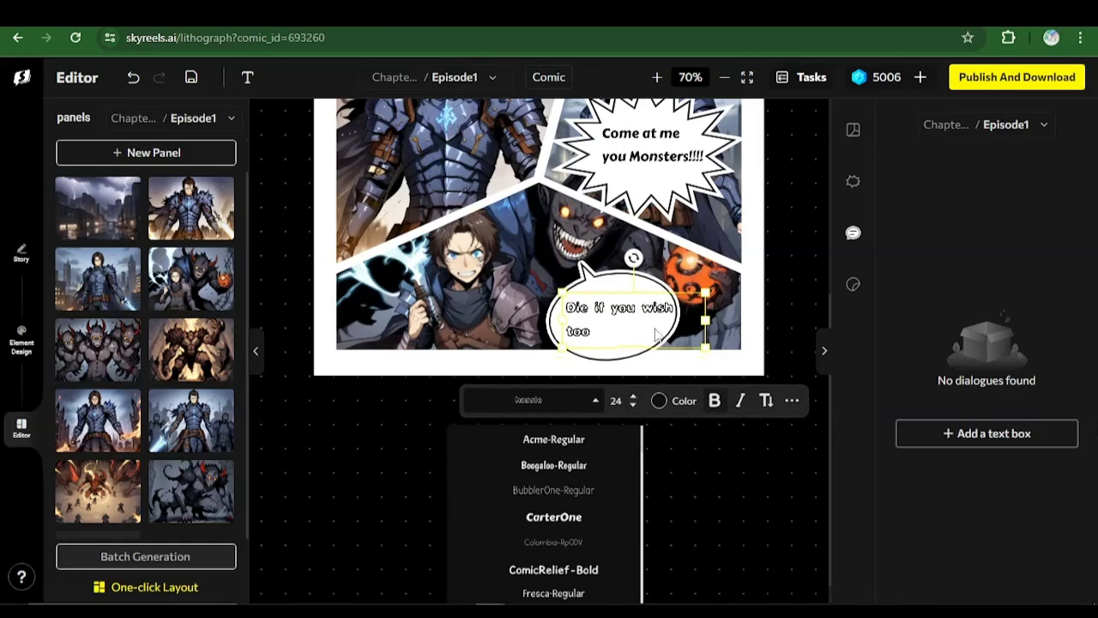
pyautogui.click(778, 475)
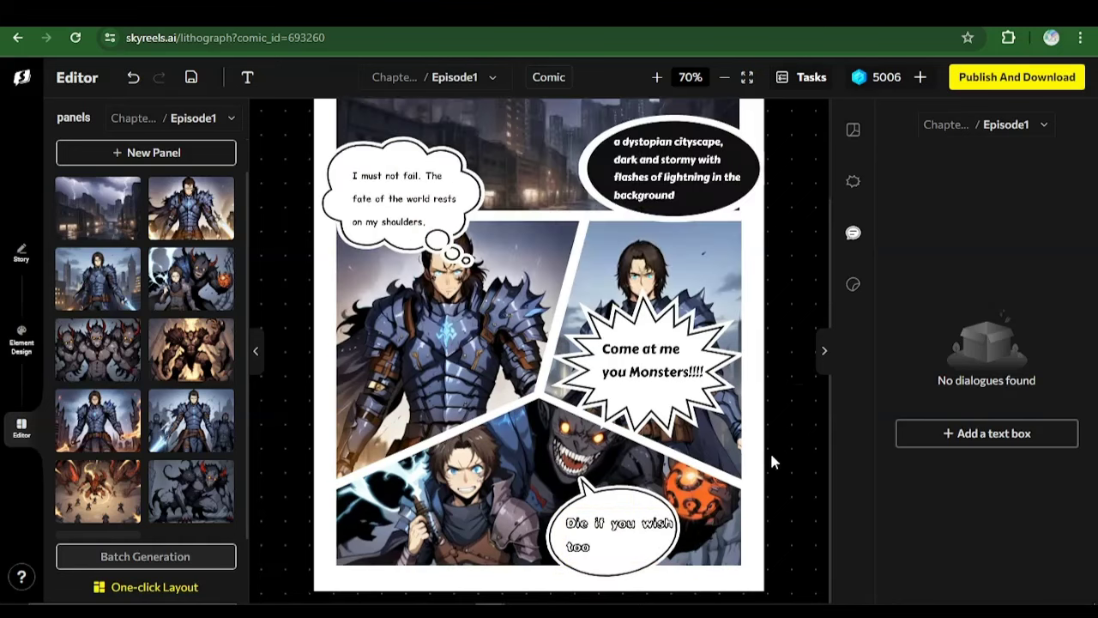
# Look back over page 1, dismiss the chat notification, and open page 2 to examine its panels
pyautogui.scroll(2, 760, 446)
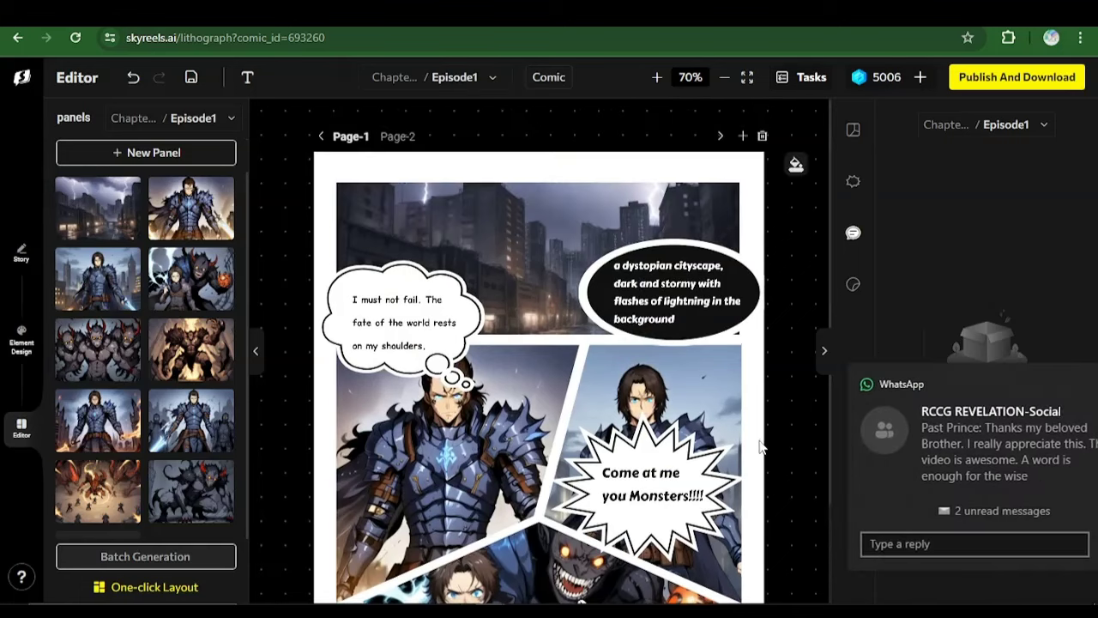
pyautogui.click(1062, 385)
pyautogui.scroll(-2, 531, 343)
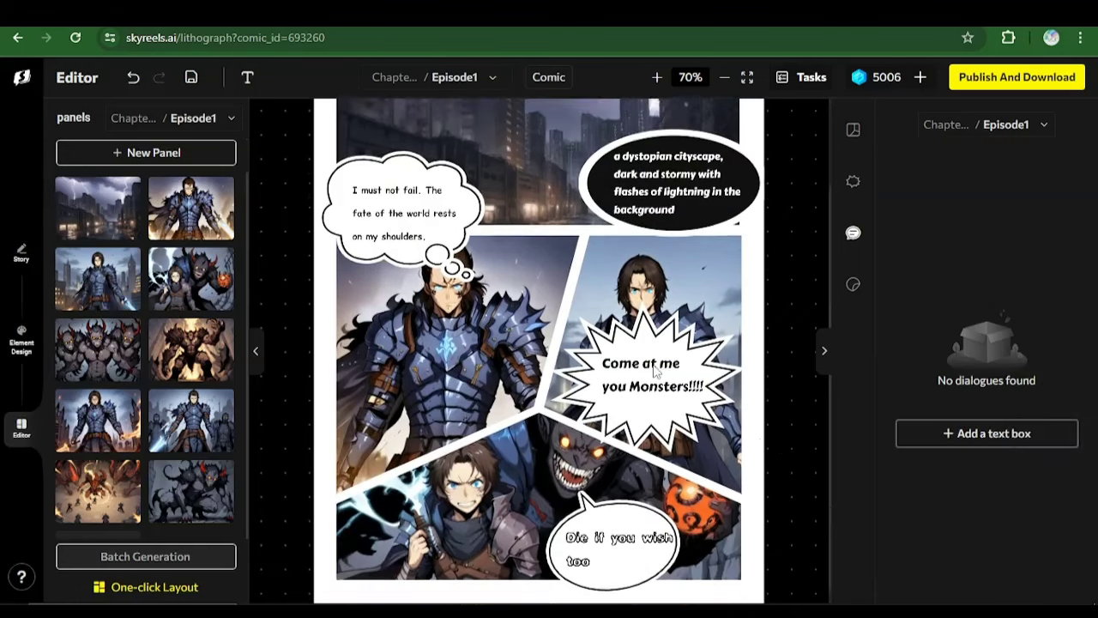
pyautogui.scroll(2, 395, 159)
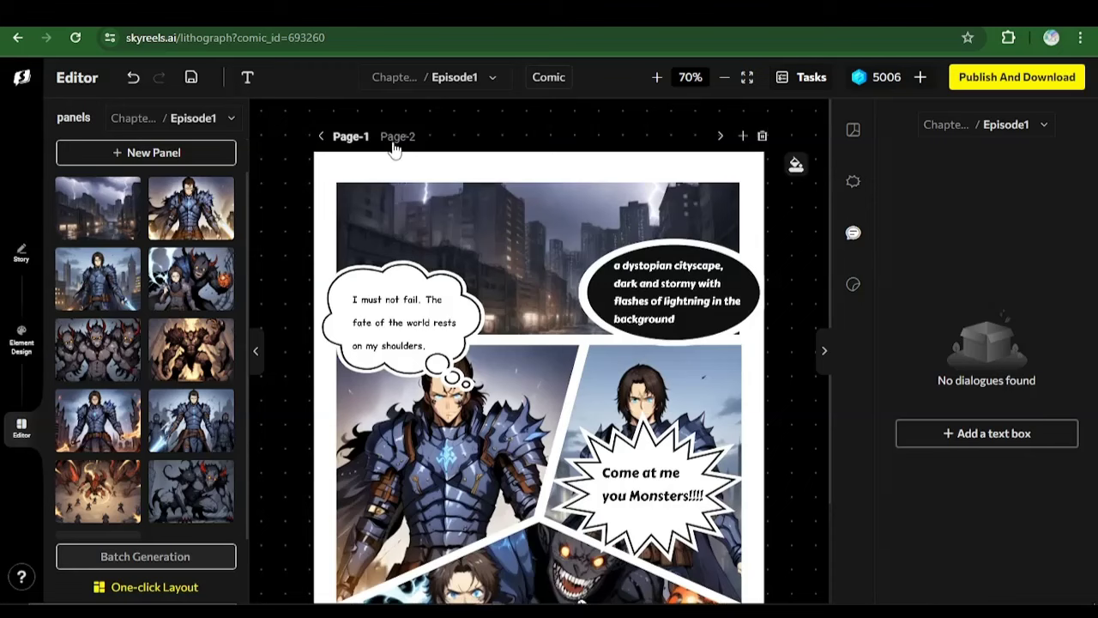
pyautogui.click(395, 139)
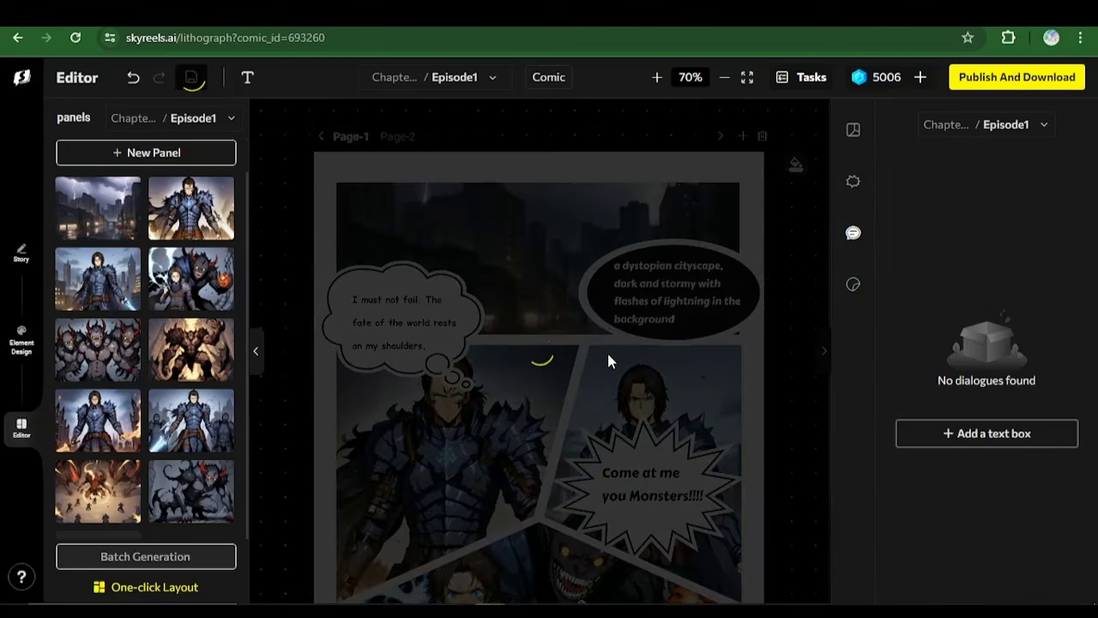
pyautogui.scroll(-2, 606, 356)
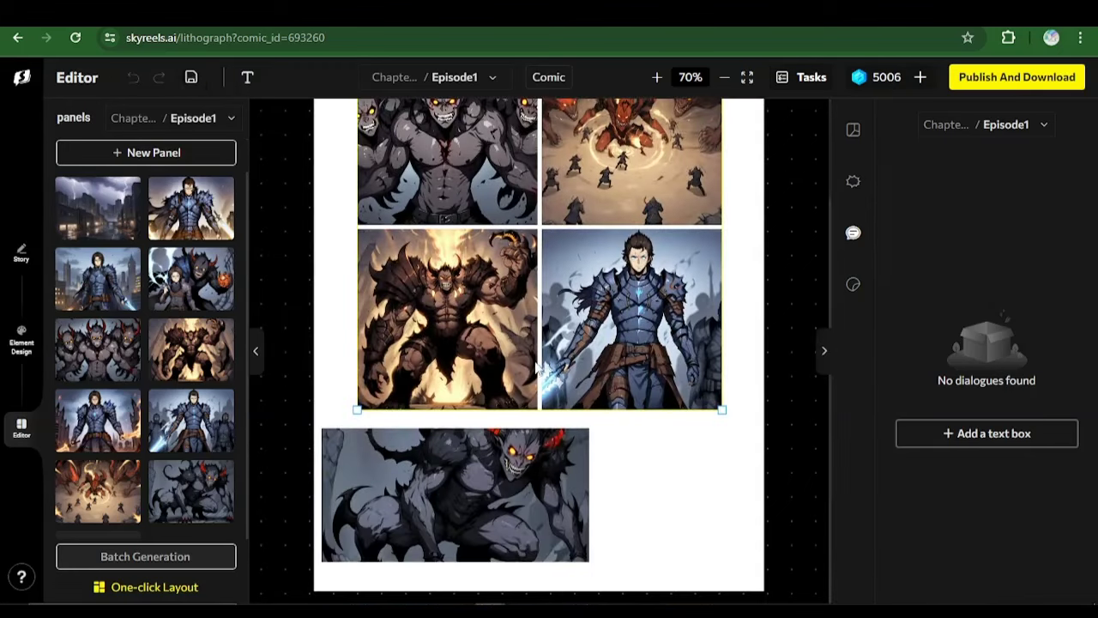
pyautogui.scroll(2, 436, 297)
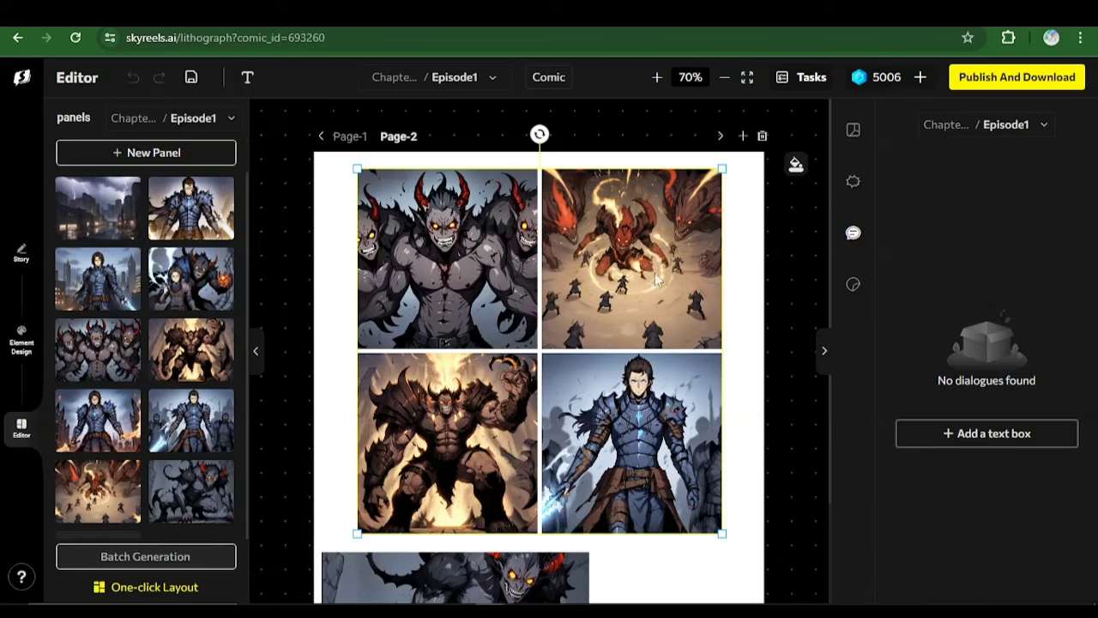
# Add the round white speech bubble with a tail and place it over the outer edge of page 2's top-left demon panel
pyautogui.click(854, 193)
pyautogui.scroll(-2, 943, 360)
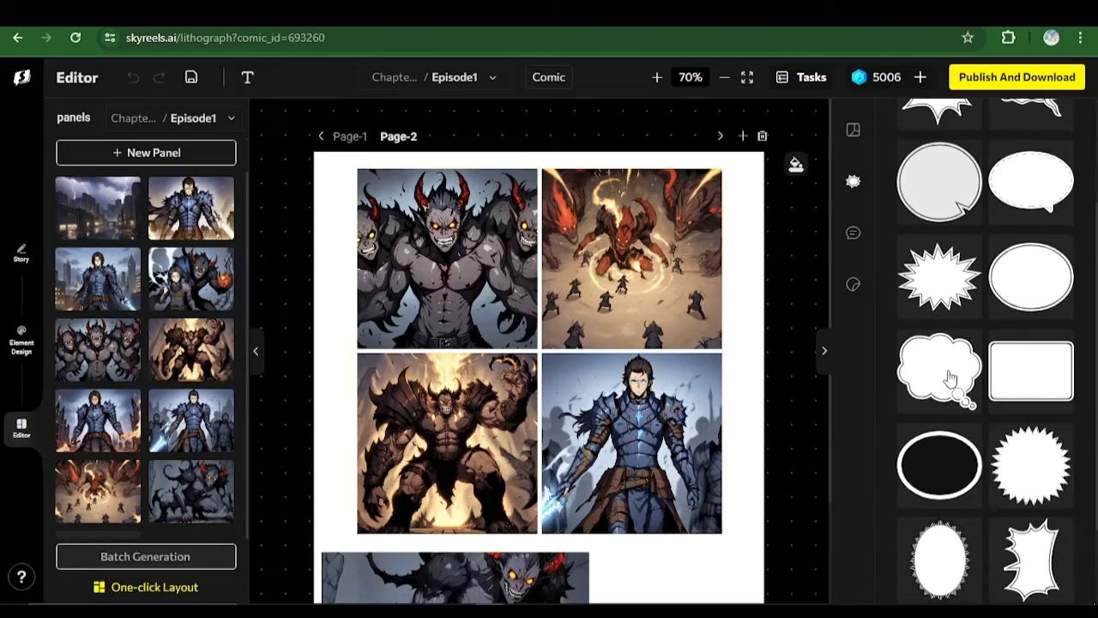
pyautogui.scroll(2, 949, 378)
pyautogui.click(950, 356)
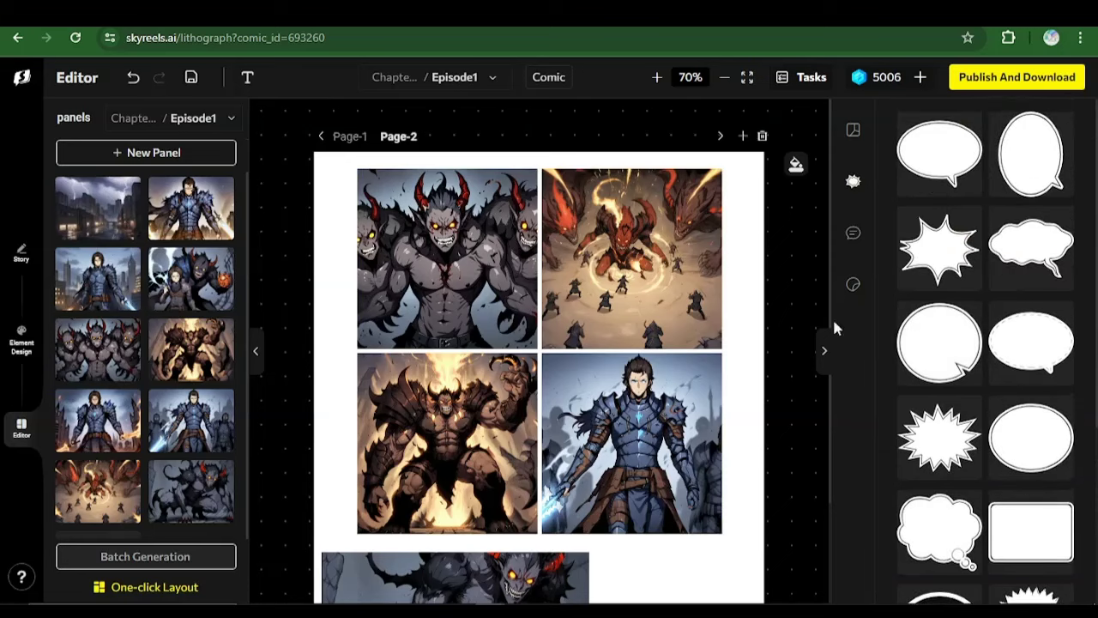
pyautogui.moveTo(483, 279); pyautogui.dragTo(360, 289)
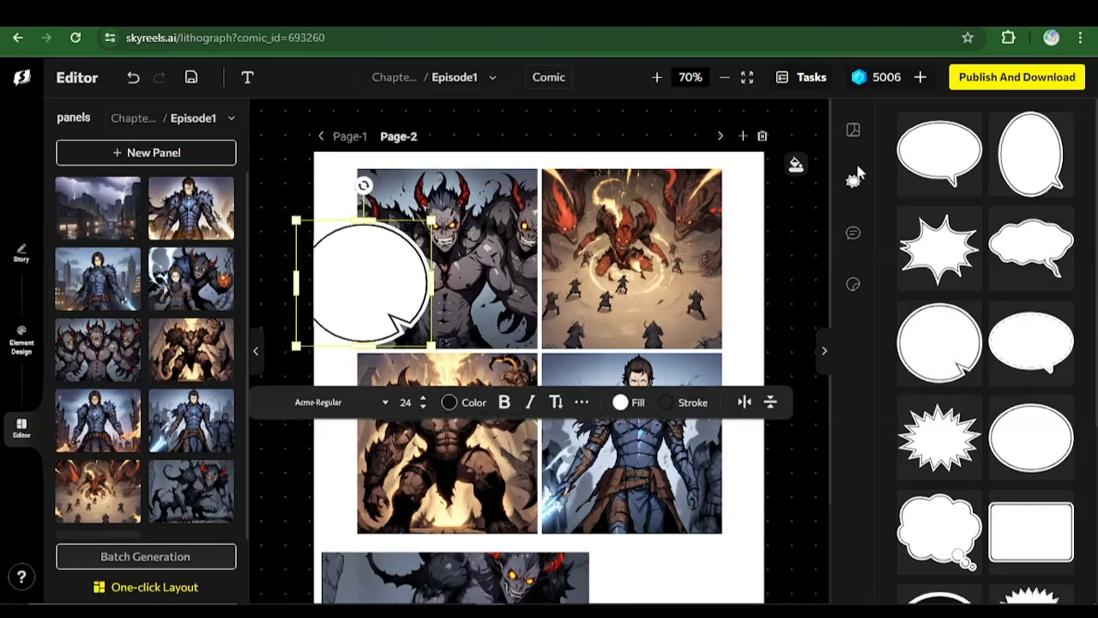
# Add a text box over the round bubble with the dialogue "Guardian: Slashed you before you could think of moving"
pyautogui.click(855, 234)
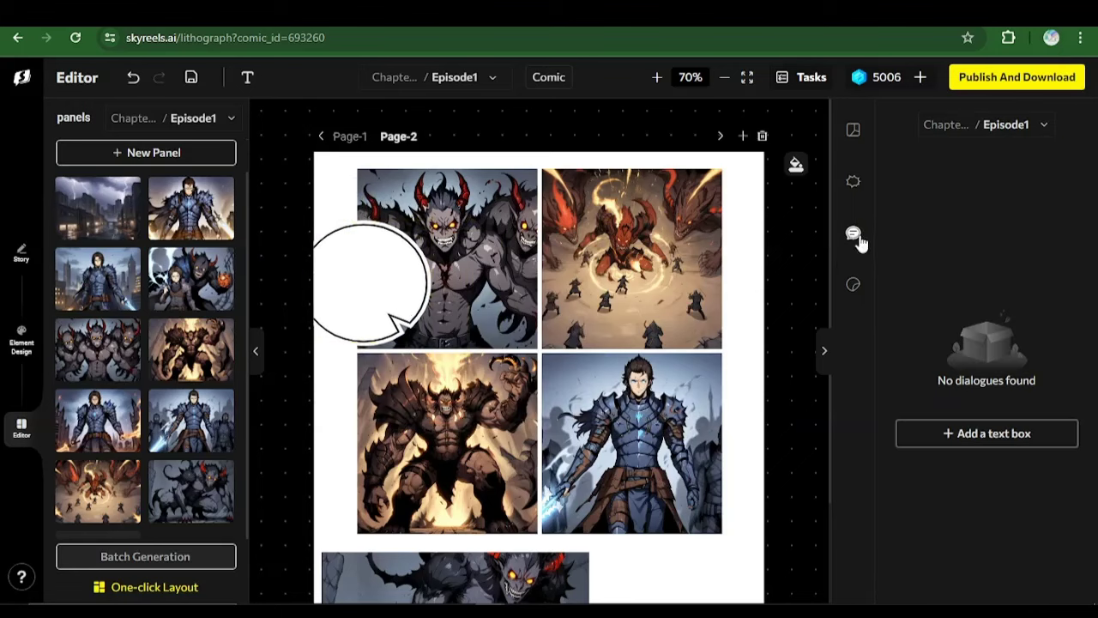
pyautogui.click(984, 433)
pyautogui.moveTo(442, 254); pyautogui.dragTo(371, 279)
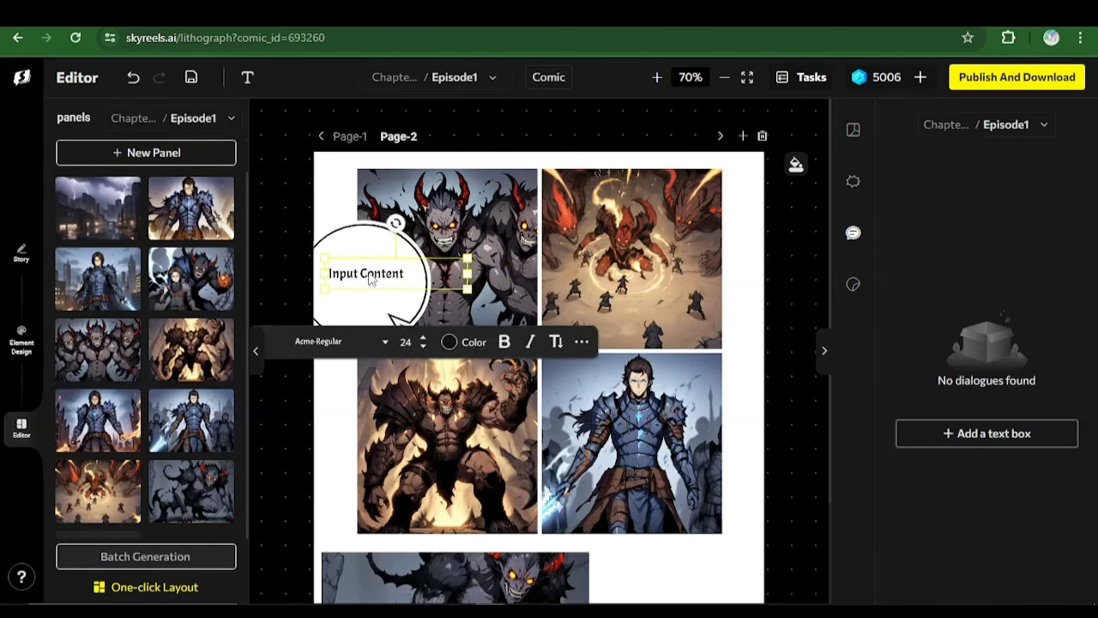
pyautogui.doubleClick(367, 276)
pyautogui.hotkey('ctrl', 'a')
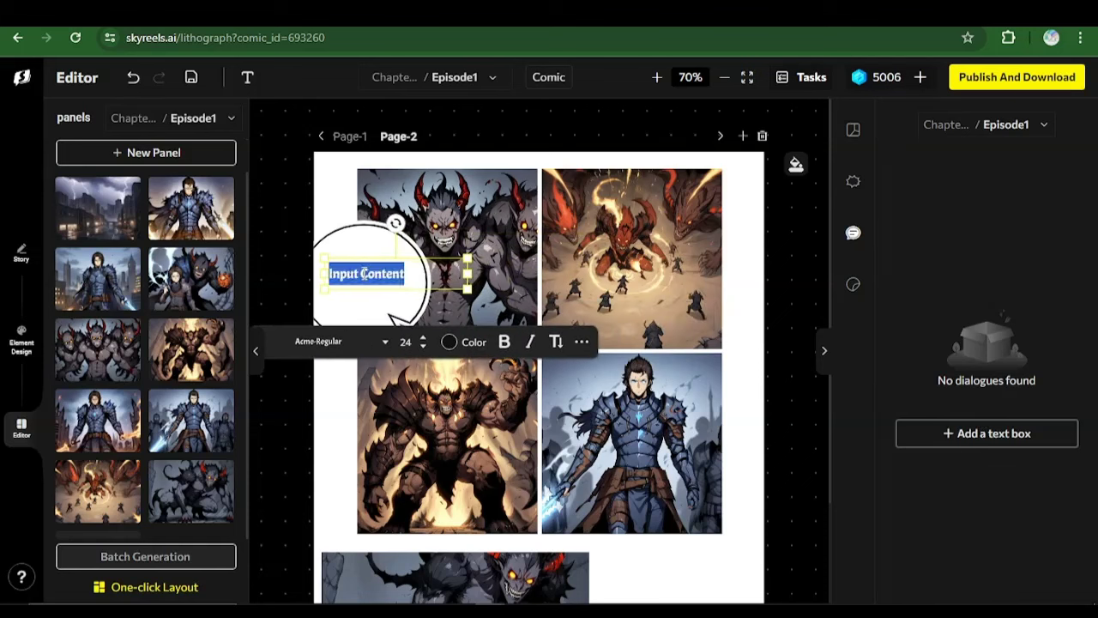
pyautogui.write('Slashed yo')
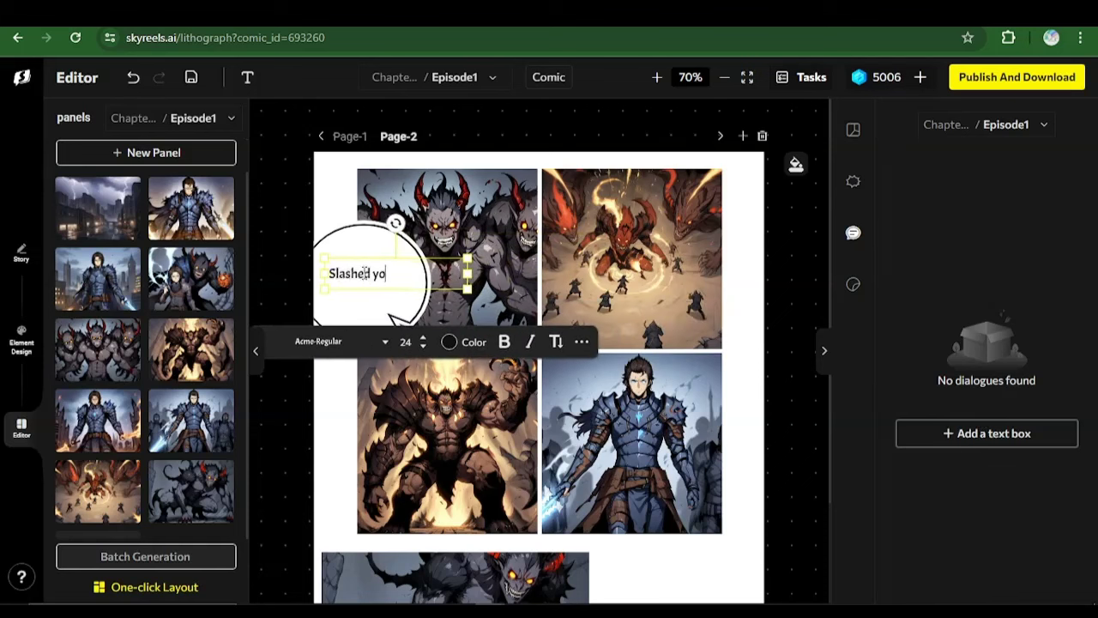
pyautogui.write('u before you could thi')
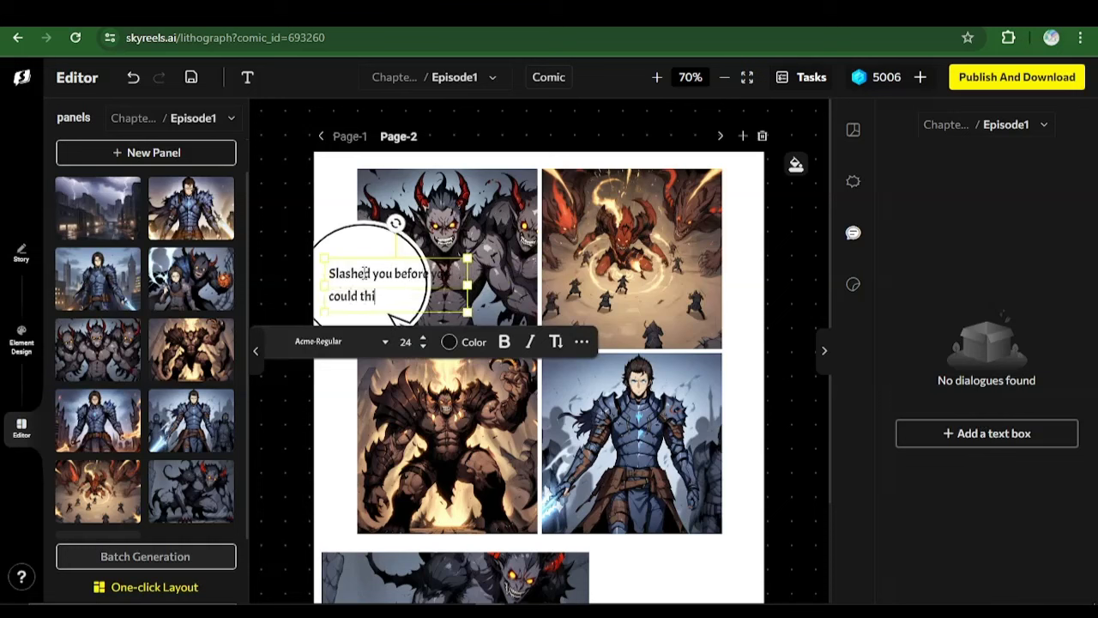
pyautogui.write('nk of movingGuardia')
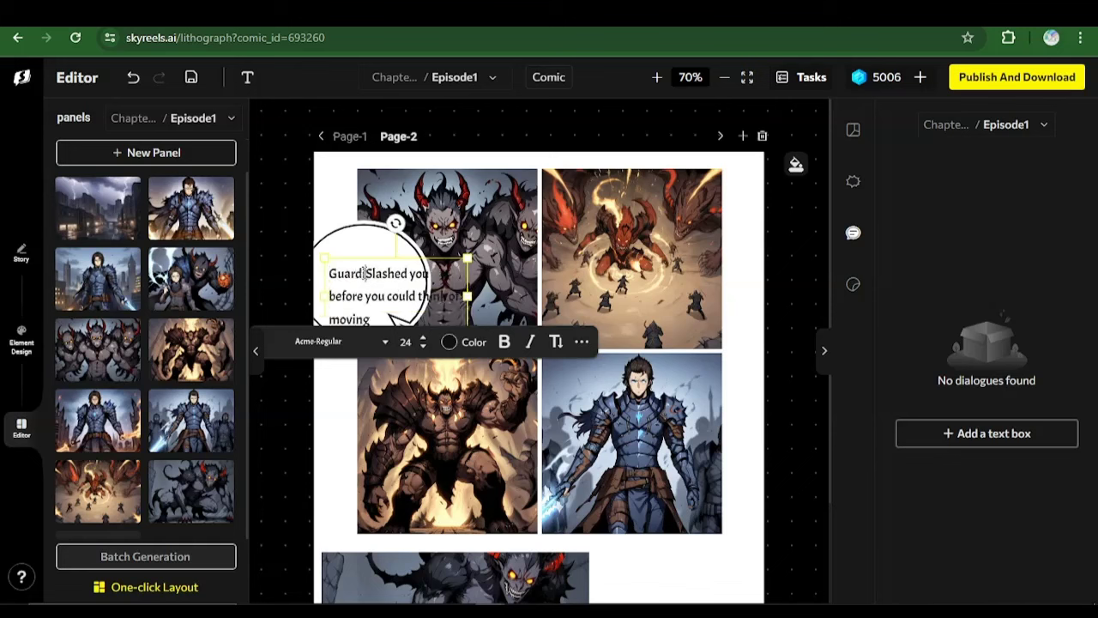
pyautogui.write('n')
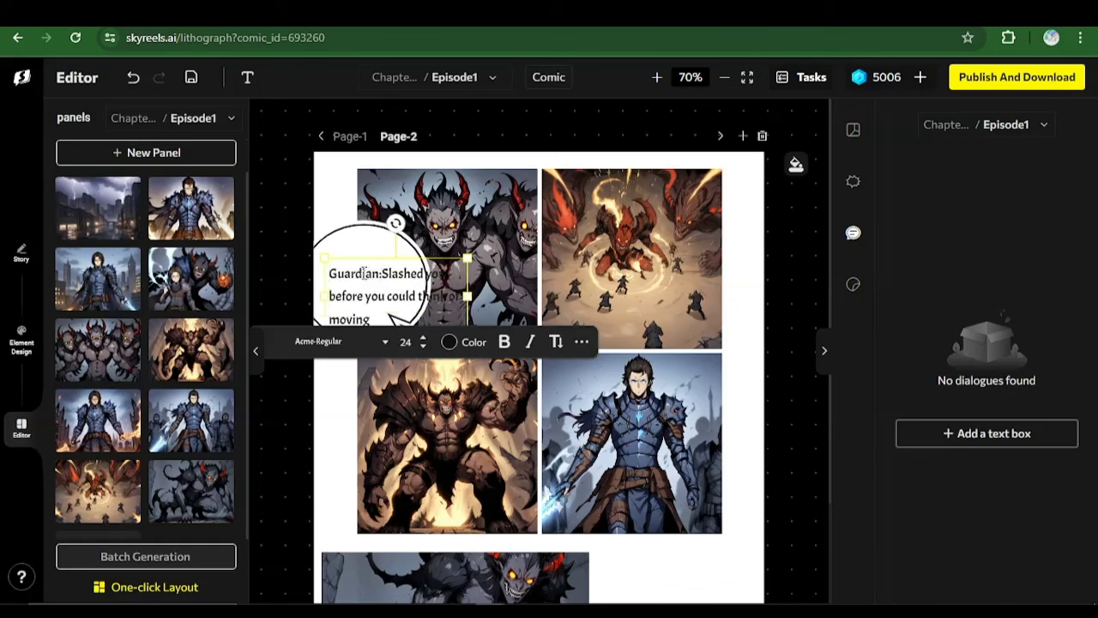
pyautogui.write(':')
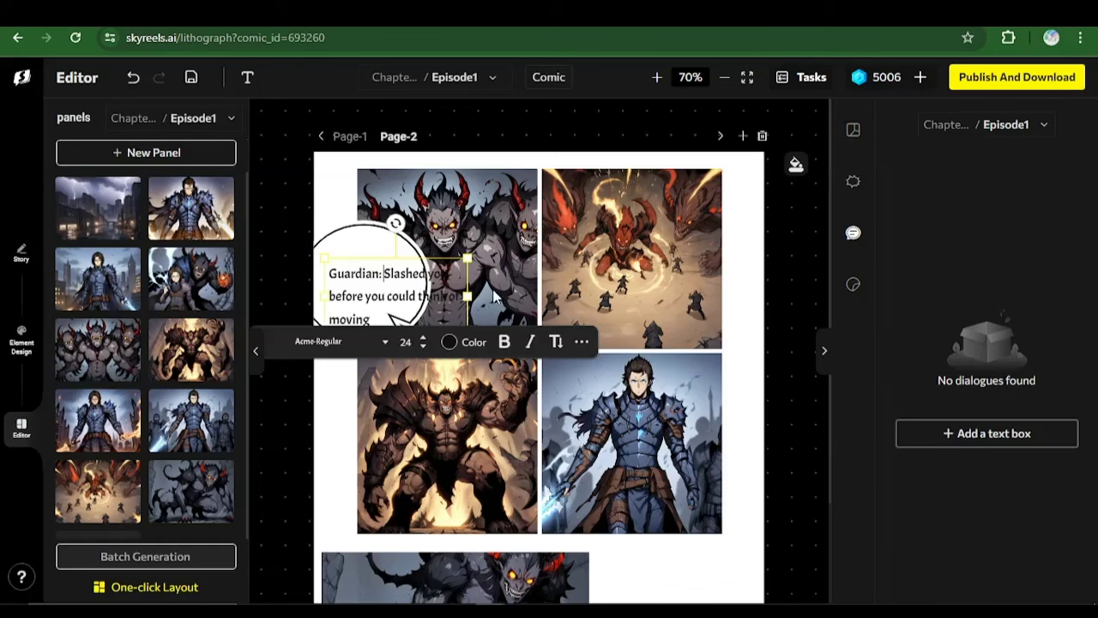
# Narrow the Guardian's dialogue text box and position it so the text wraps on four lines inside the round bubble
pyautogui.click(461, 327)
pyautogui.click(460, 328)
pyautogui.moveTo(463, 332); pyautogui.dragTo(377, 296)
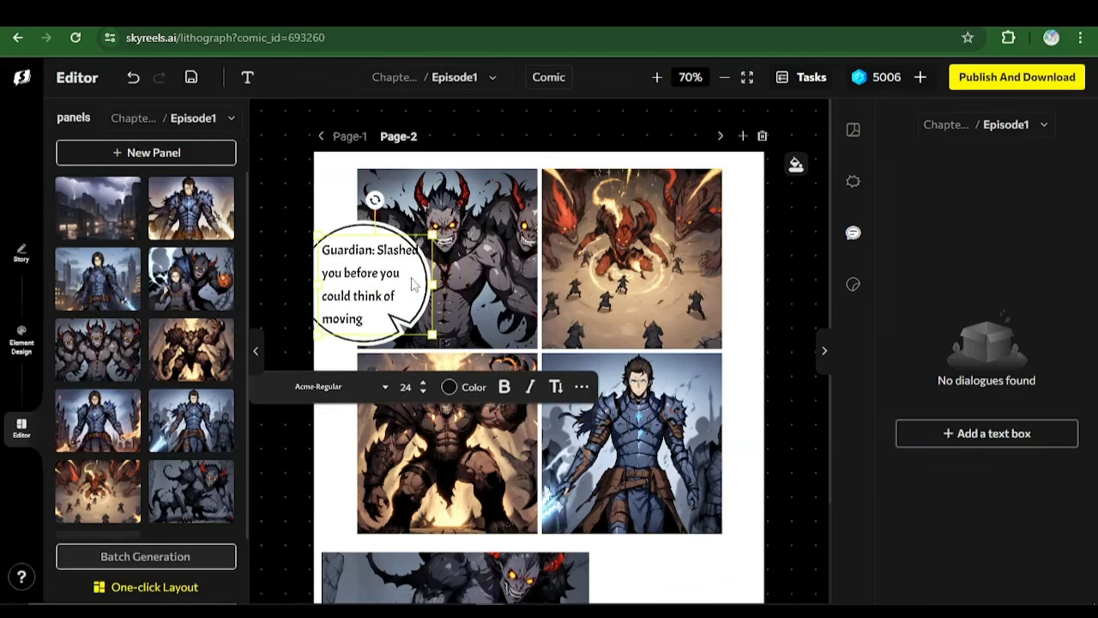
pyautogui.moveTo(431, 234); pyautogui.dragTo(428, 237)
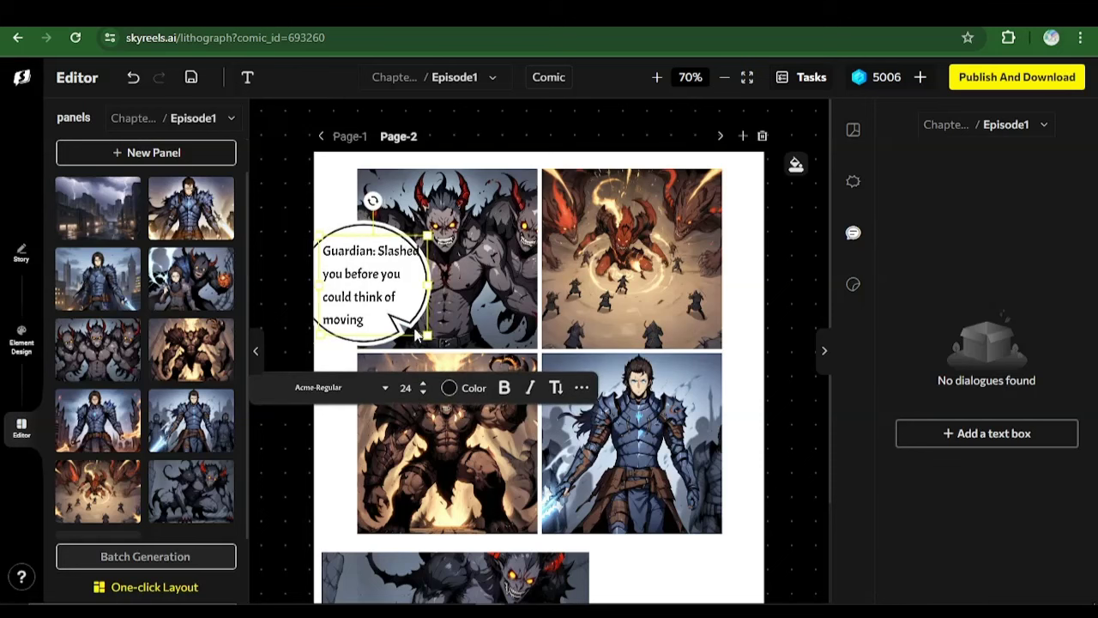
pyautogui.moveTo(427, 334); pyautogui.dragTo(413, 327)
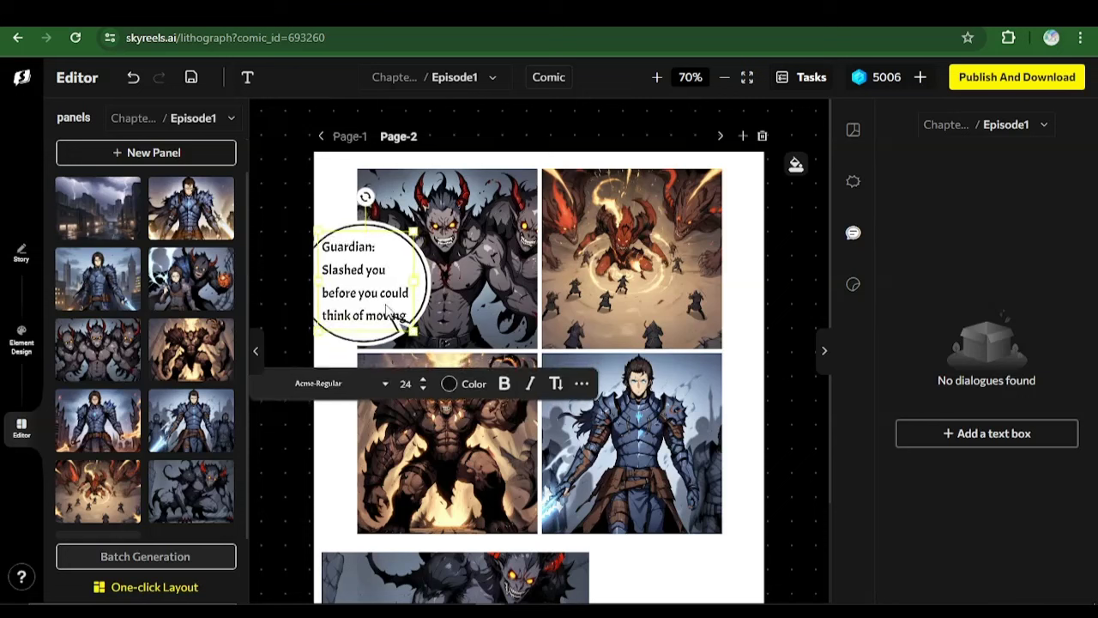
pyautogui.click(746, 253)
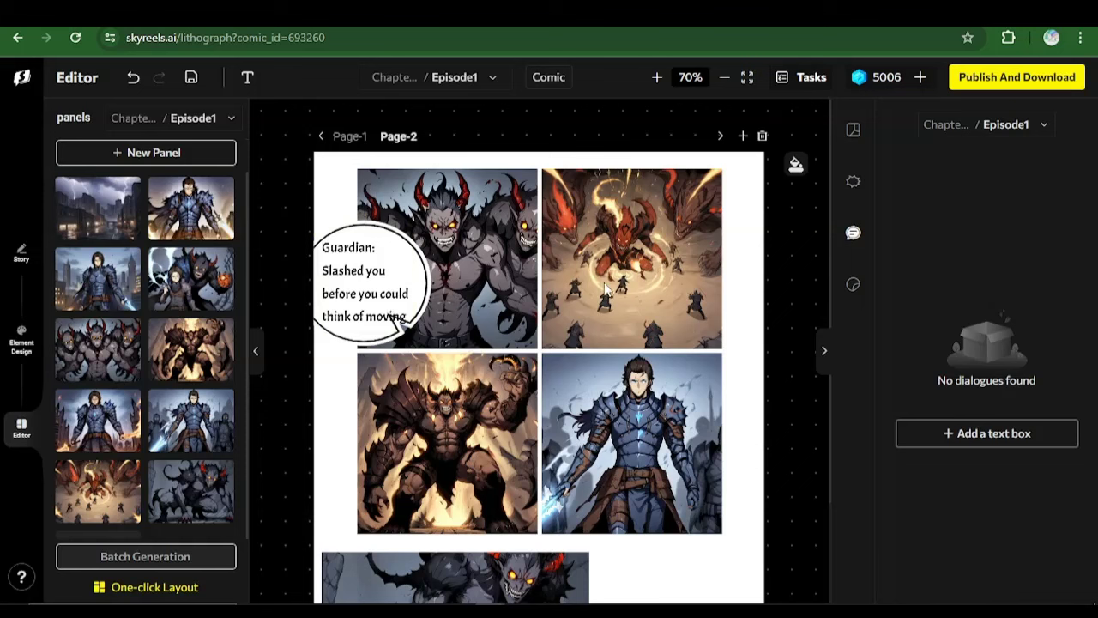
# Add the black oval bubble with a white border and place it across the lower outer corner of the top-right panel
pyautogui.click(853, 183)
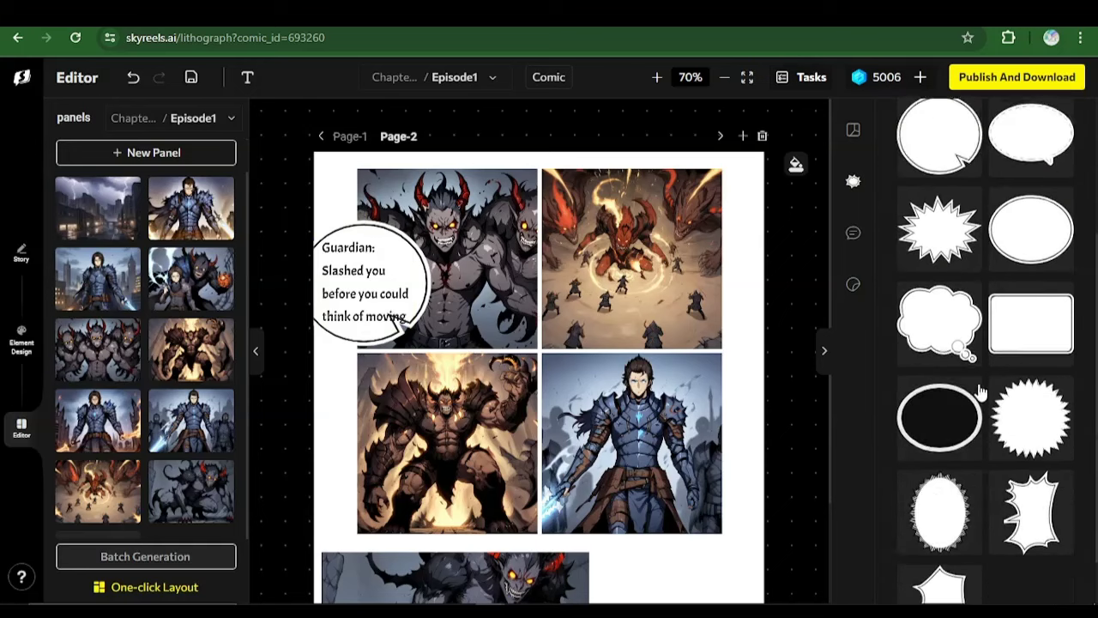
pyautogui.scroll(-1, 981, 392)
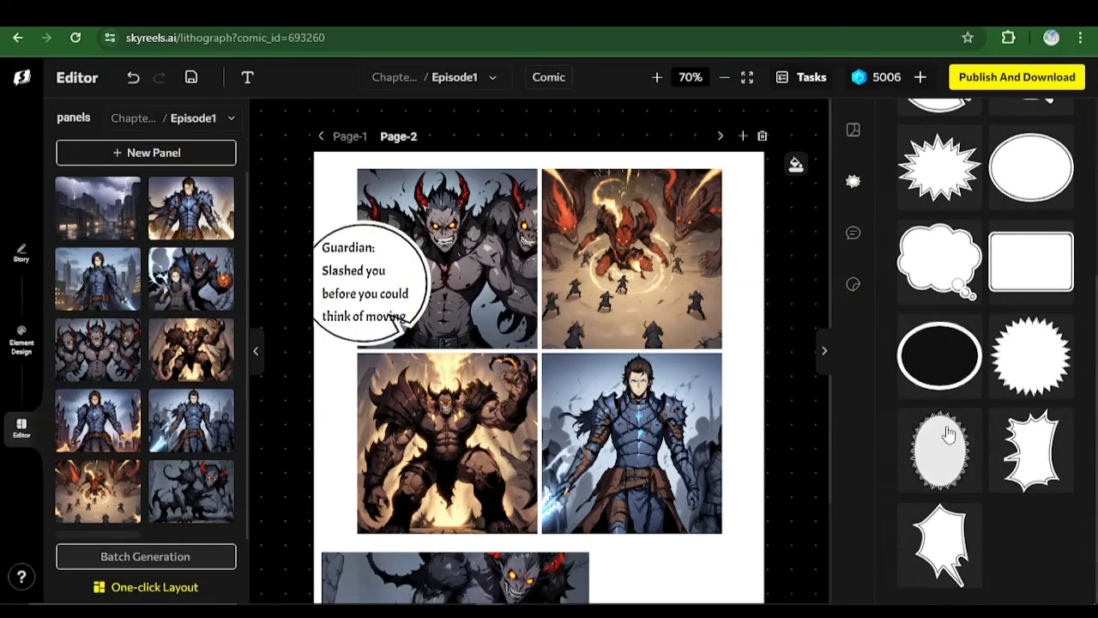
pyautogui.click(939, 355)
pyautogui.moveTo(571, 299); pyautogui.dragTo(694, 342)
# Add a text box over the black oval bubble and set its text colour to white
pyautogui.click(855, 234)
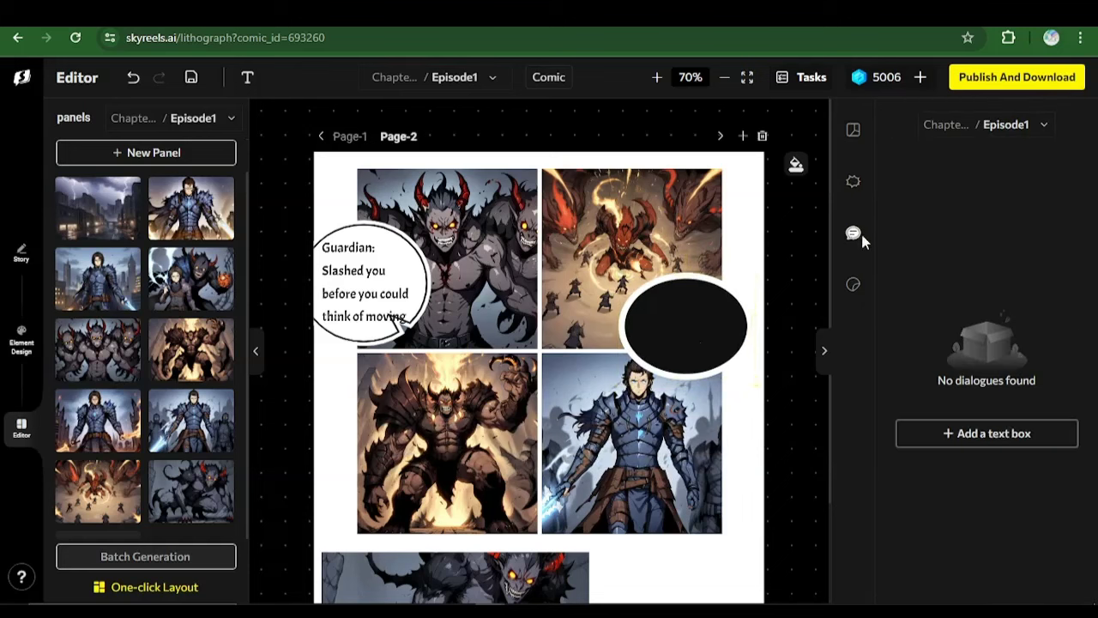
pyautogui.click(973, 432)
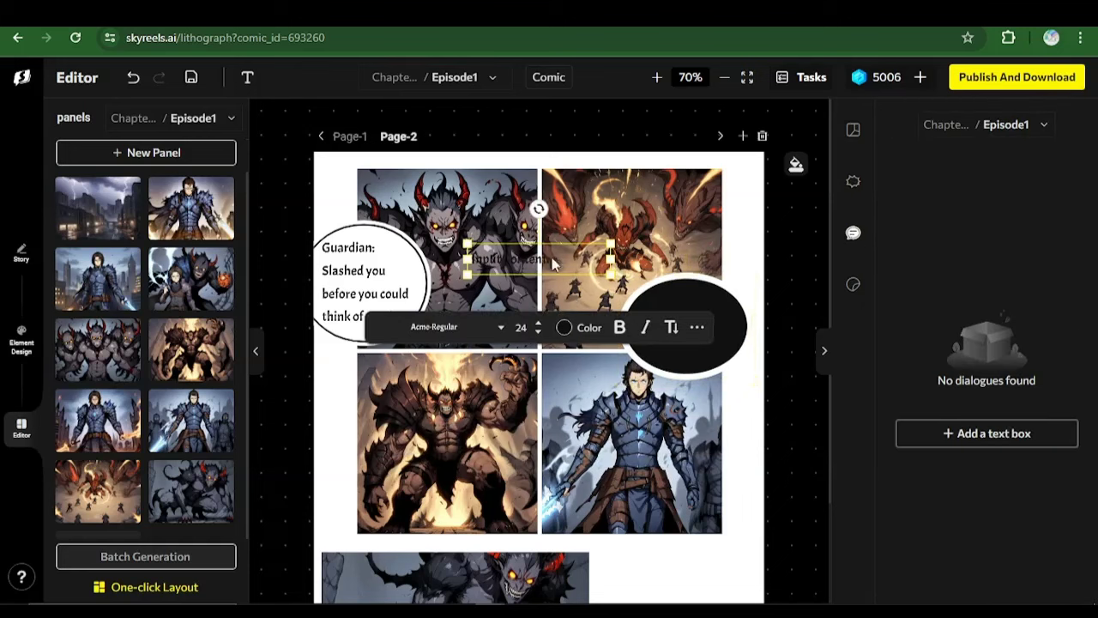
pyautogui.moveTo(546, 252); pyautogui.dragTo(699, 327)
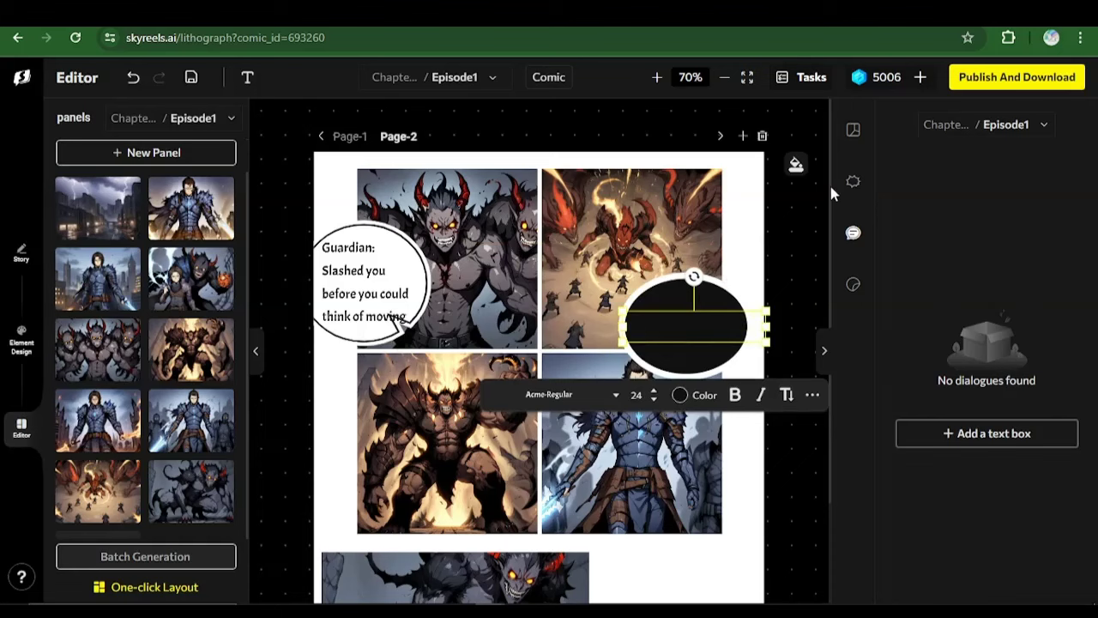
pyautogui.click(679, 396)
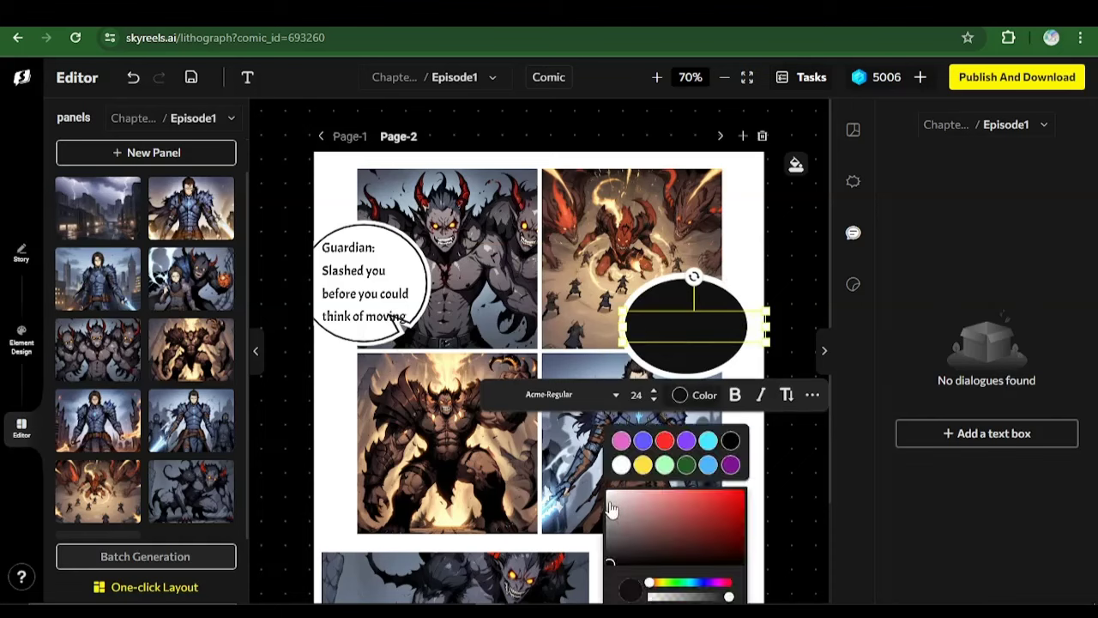
pyautogui.click(619, 464)
# Switch to the ChatGPT script, copy the Panel 6 wording about the Guardian surrounded by demons, and return to SkyReels
pyautogui.hotkey('ctrl', 'Tab')
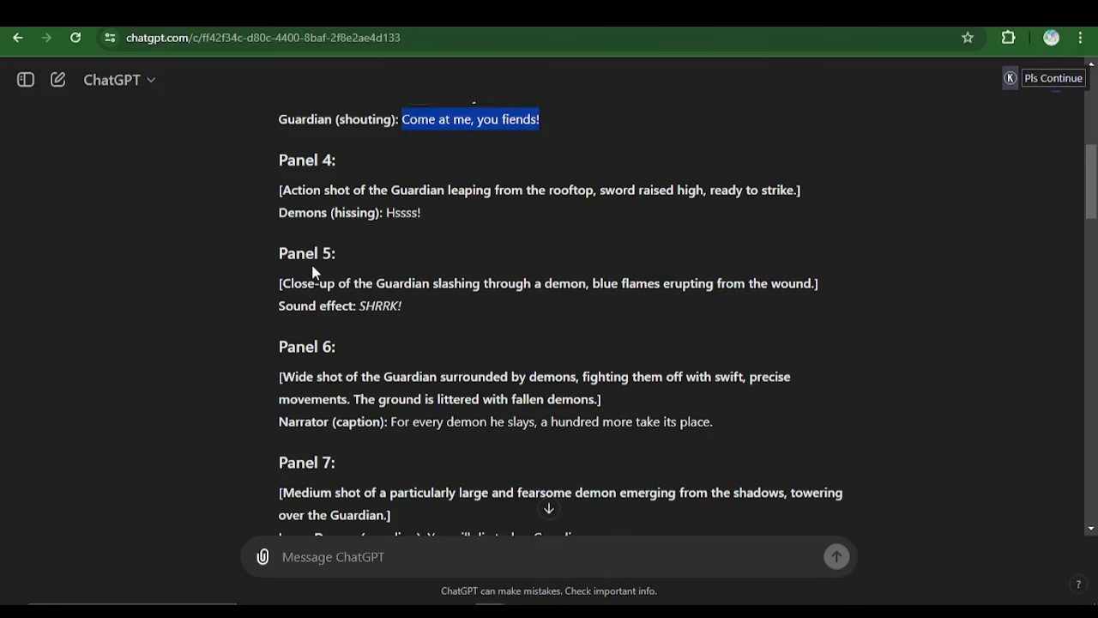
pyautogui.scroll(-2, 313, 271)
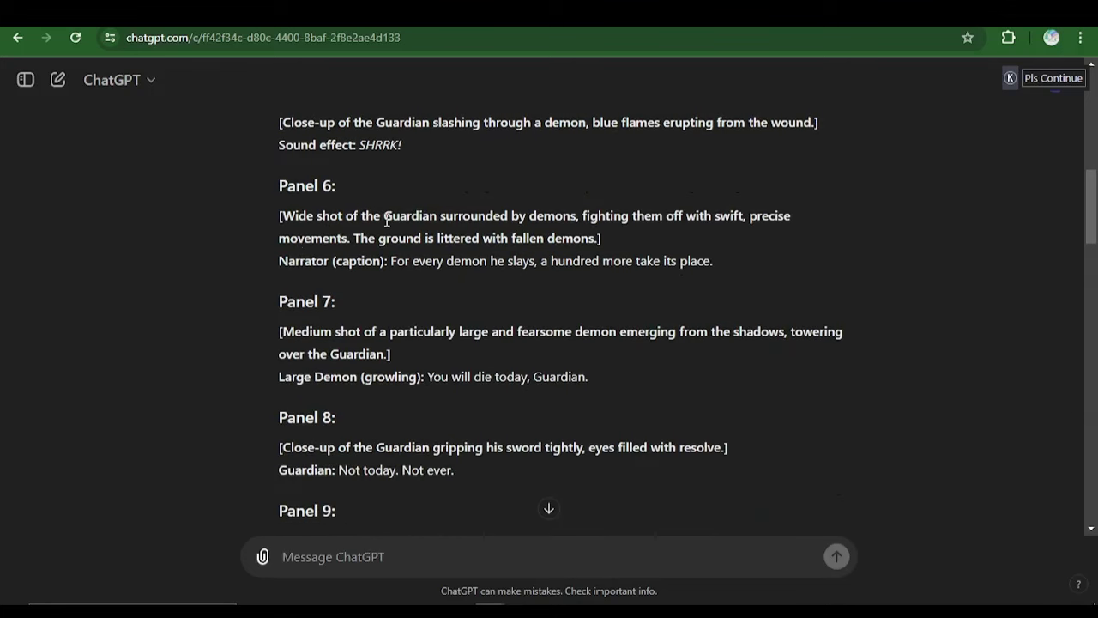
pyautogui.moveTo(392, 220); pyautogui.dragTo(583, 224)
pyautogui.hotkey('ctrl', 'c')
pyautogui.hotkey('ctrl', 'Tab')
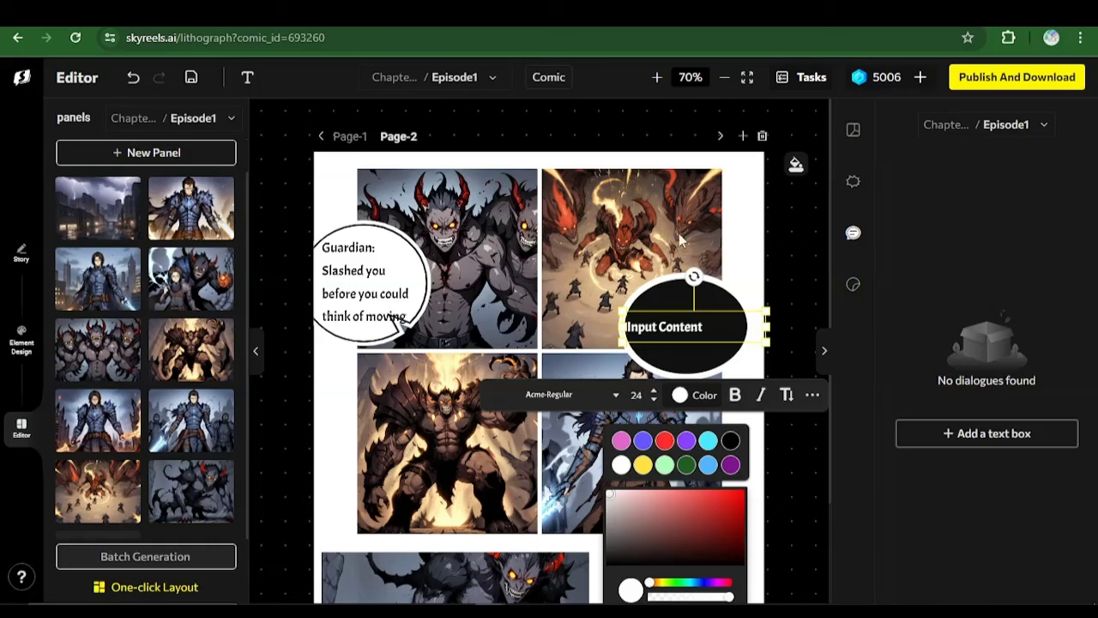
# Replace the placeholder in the black oval bubble with the white text "Guardian surrounded by Demons"
pyautogui.tripleClick(675, 319)
pyautogui.press('BackSpace')
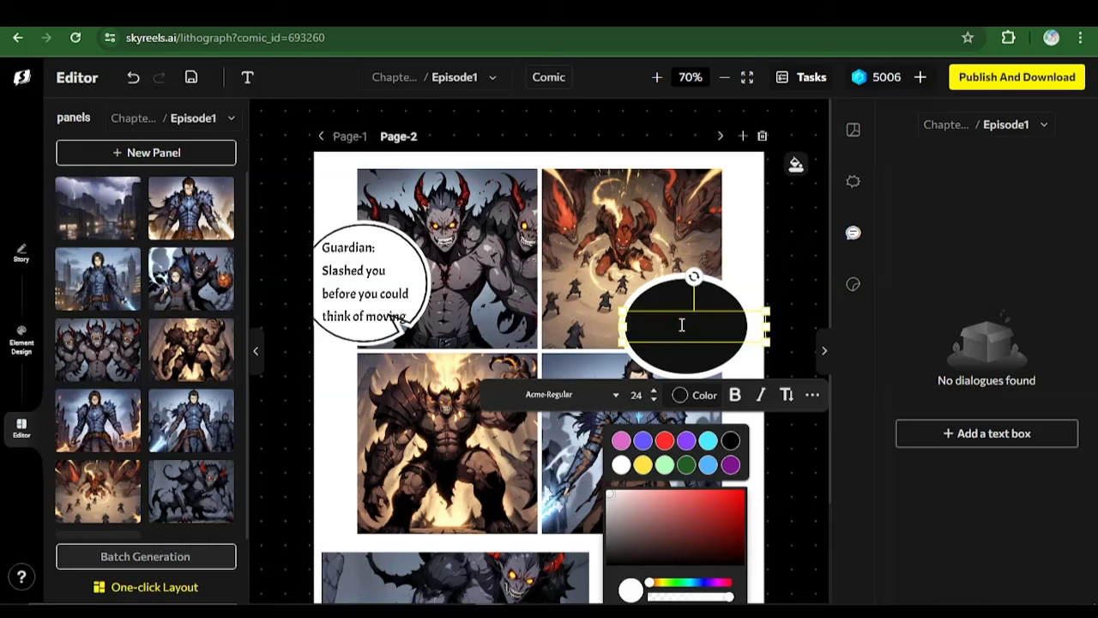
pyautogui.hotkey('ctrl', 'v')
pyautogui.press('BackSpace')
pyautogui.click(702, 397)
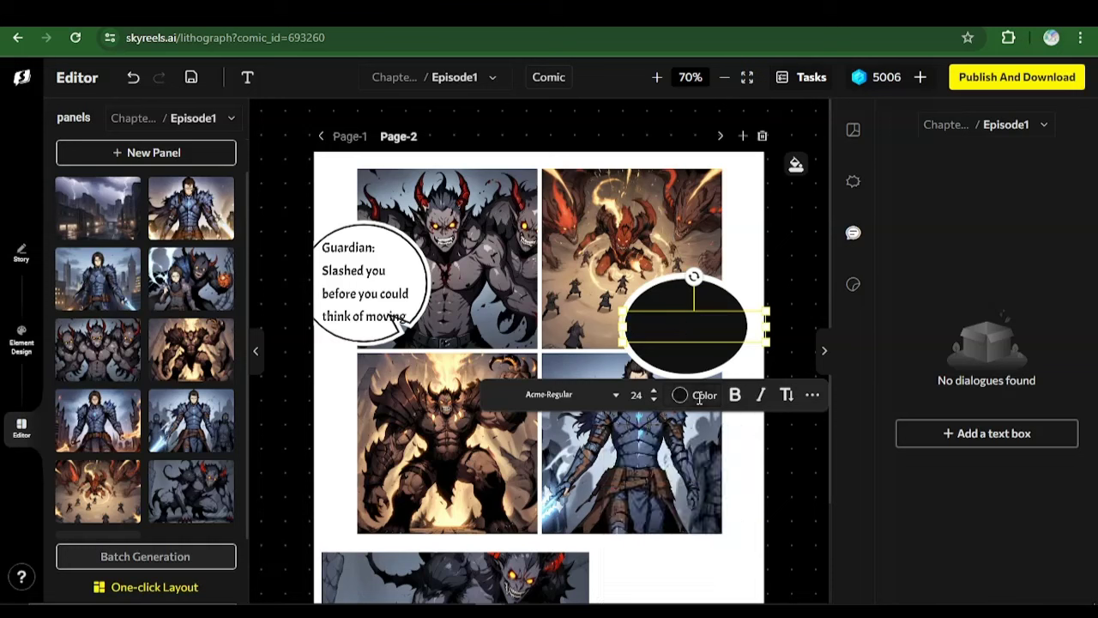
pyautogui.click(676, 403)
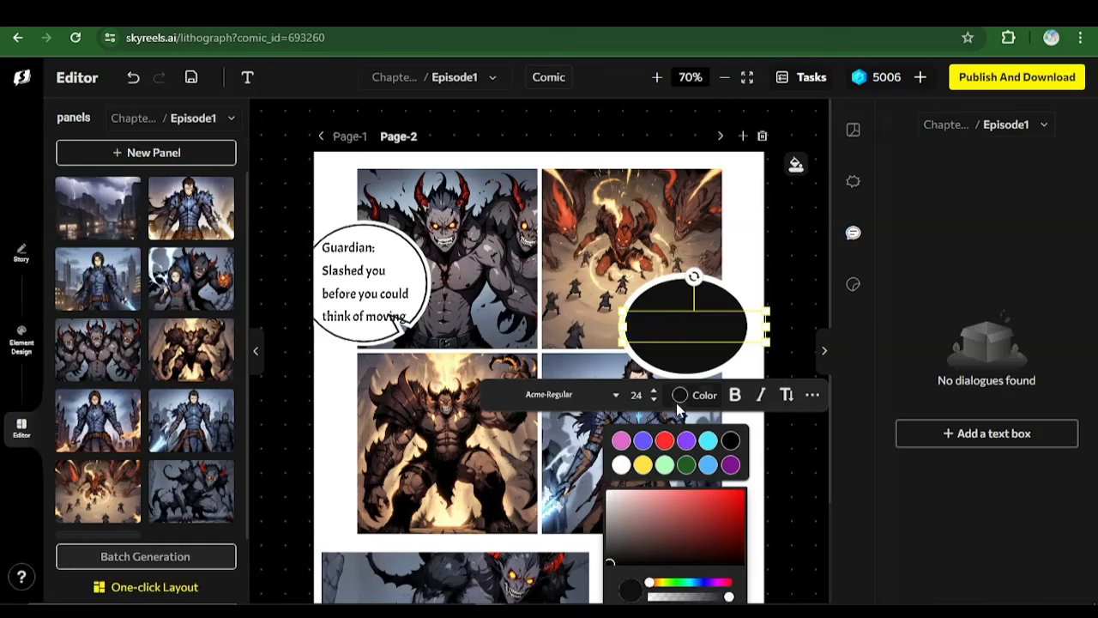
pyautogui.click(620, 464)
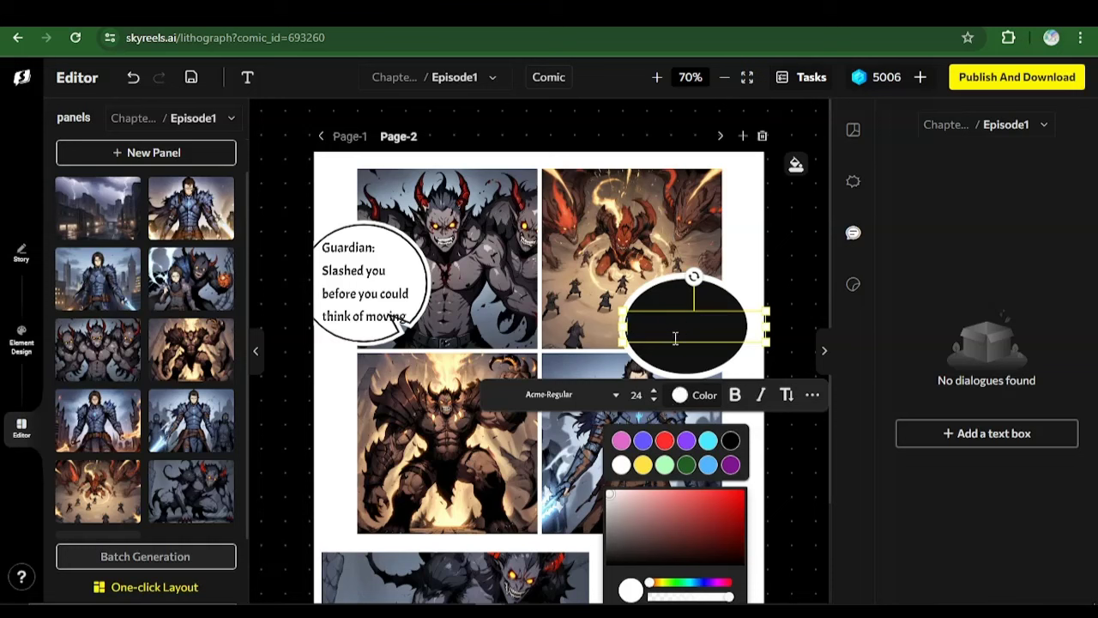
pyautogui.write('Guardian surrounded')
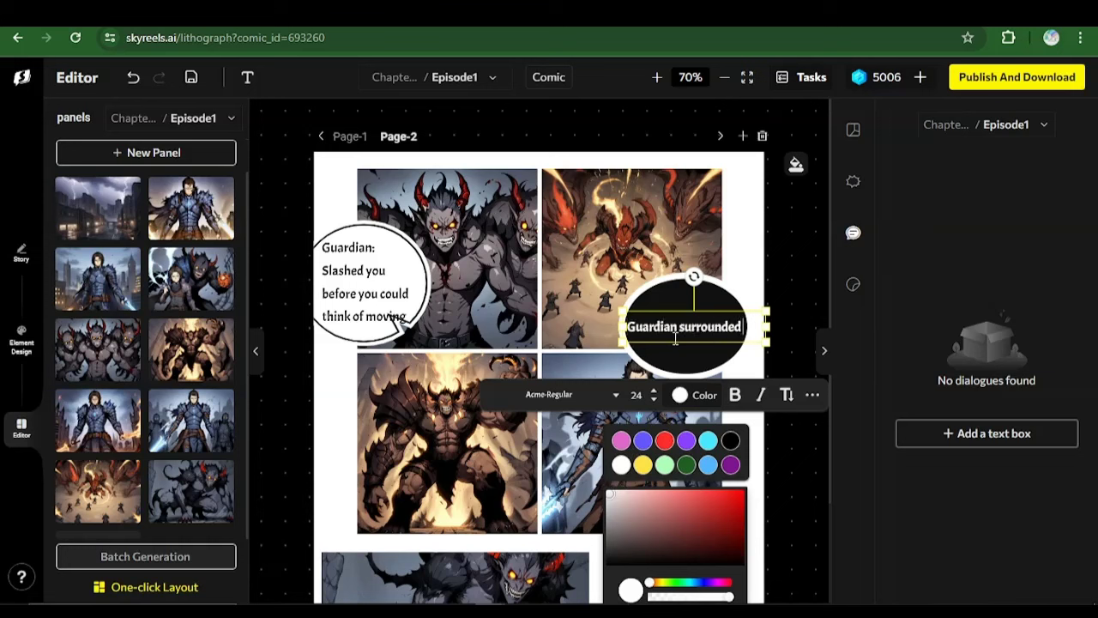
pyautogui.write(' by Demons')
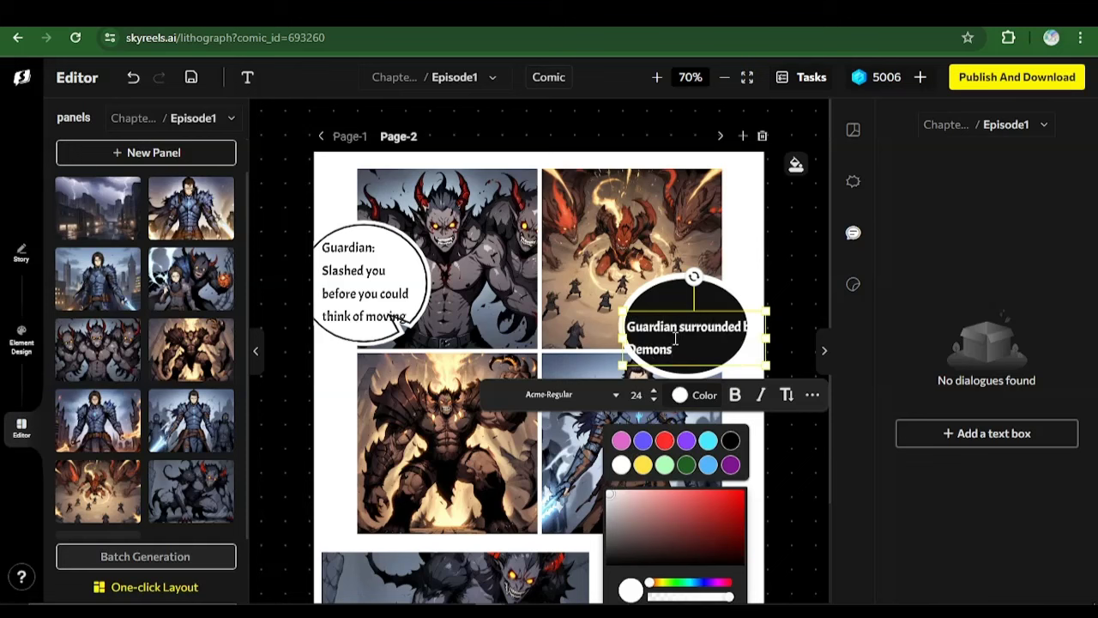
# Narrow the black bubble's caption so it wraps on three lines and centre it inside the oval
pyautogui.click(767, 265)
pyautogui.click(733, 340)
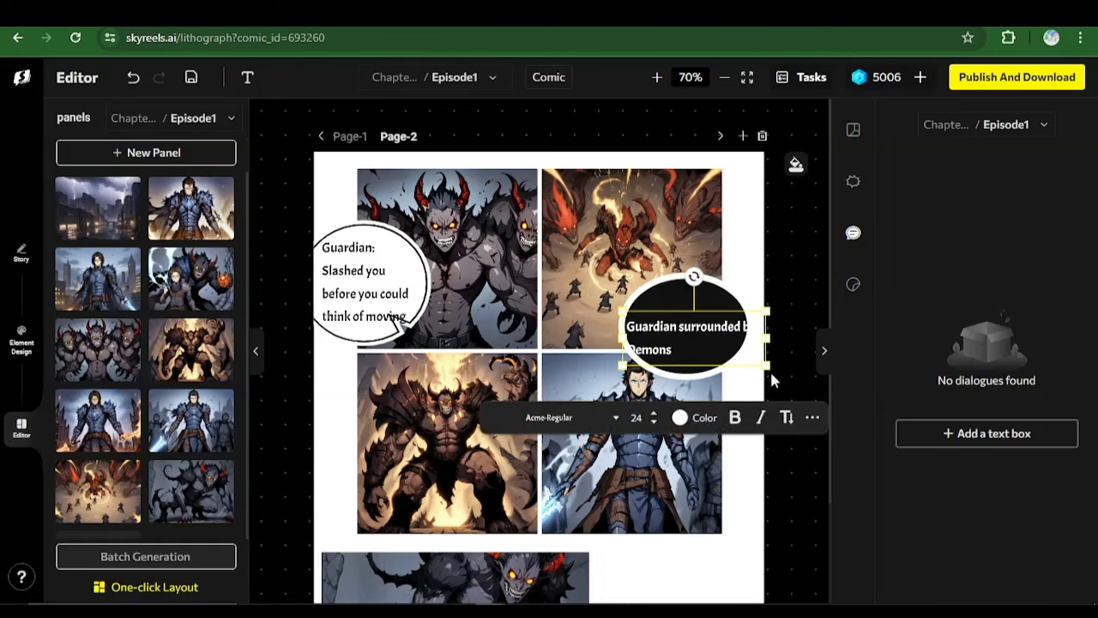
pyautogui.moveTo(767, 374); pyautogui.dragTo(701, 336)
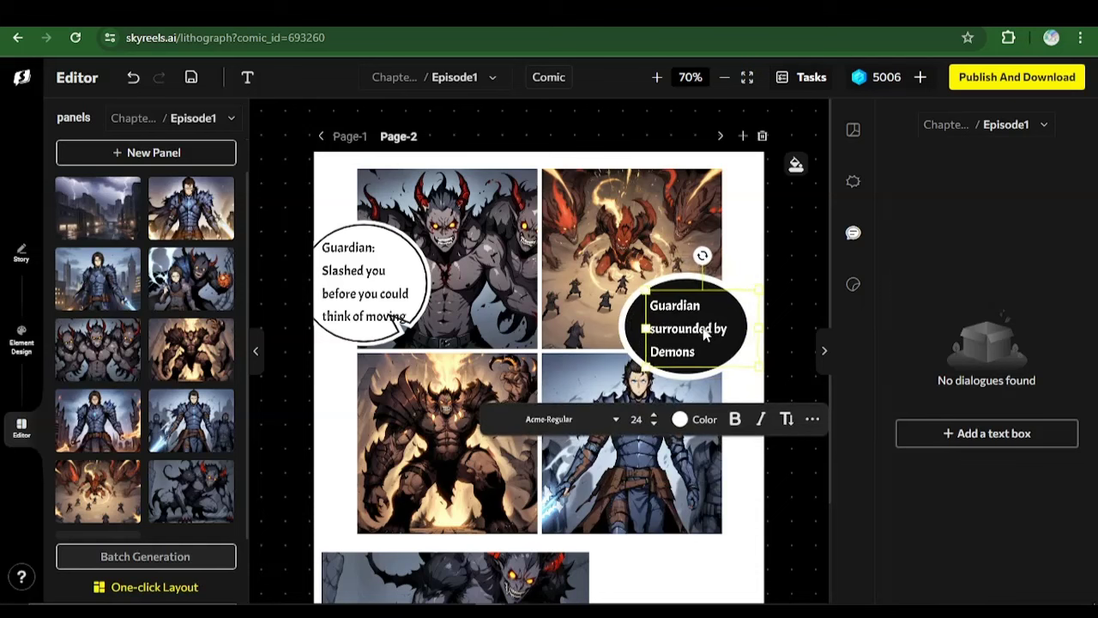
pyautogui.click(797, 279)
# Change the Guardian dialogue in the white bubble to the outlined font listed between Fresca-Regular and HennyPenny-Regular
pyautogui.click(379, 271)
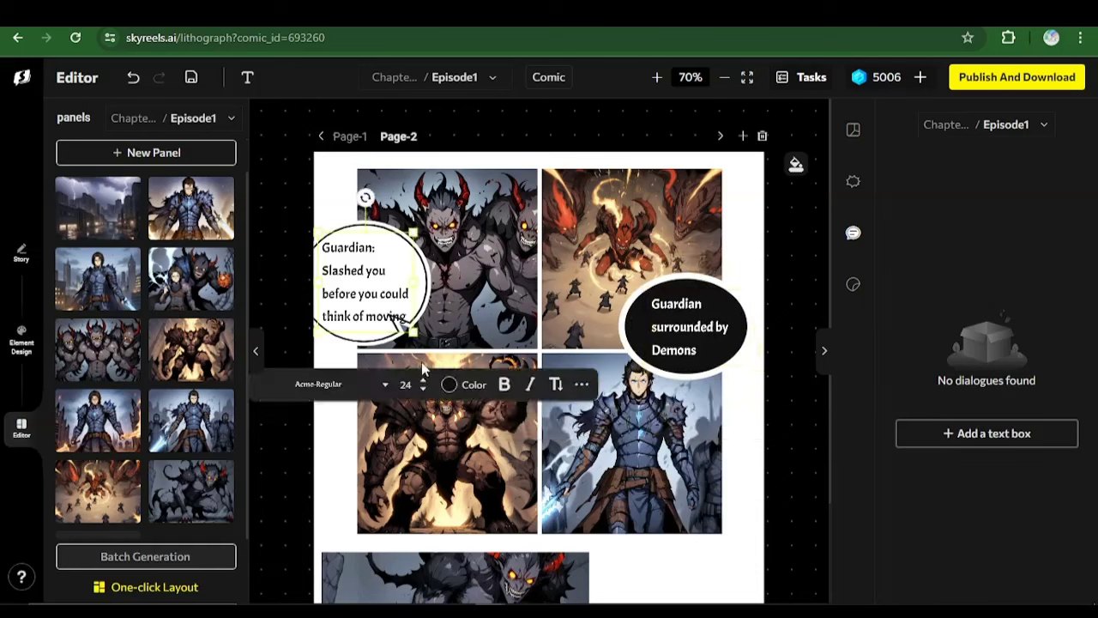
pyautogui.click(378, 384)
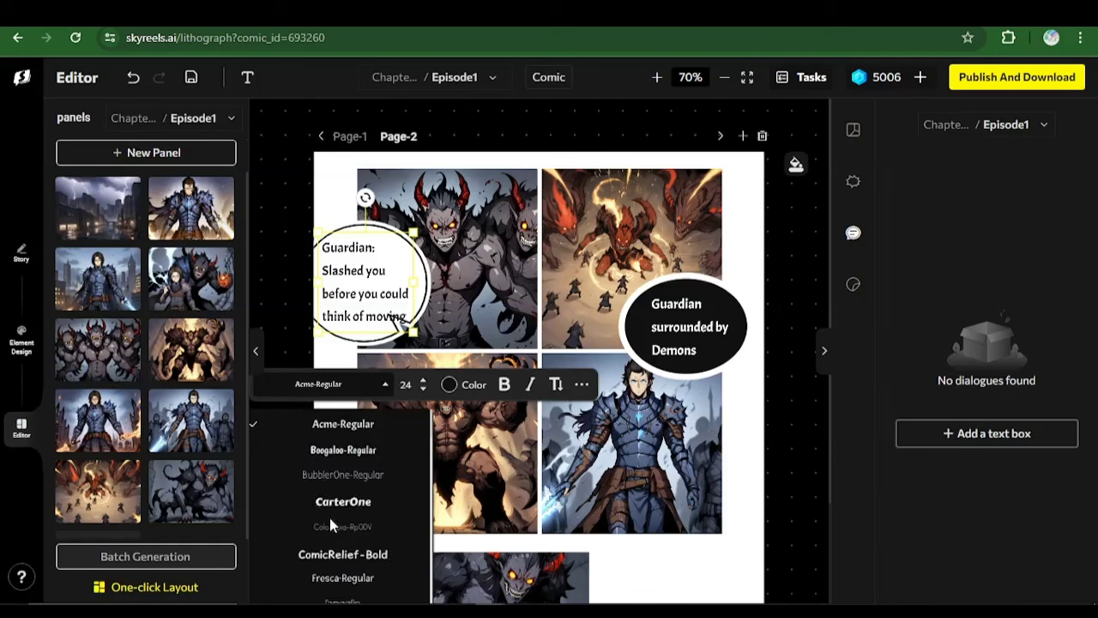
pyautogui.scroll(-3, 343, 515)
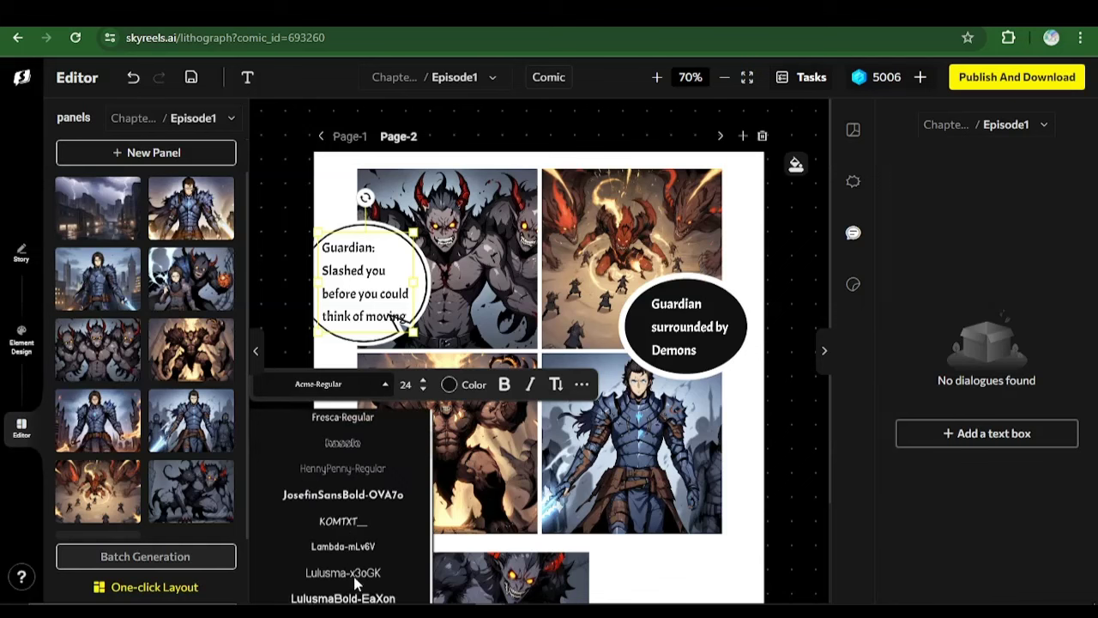
pyautogui.click(342, 443)
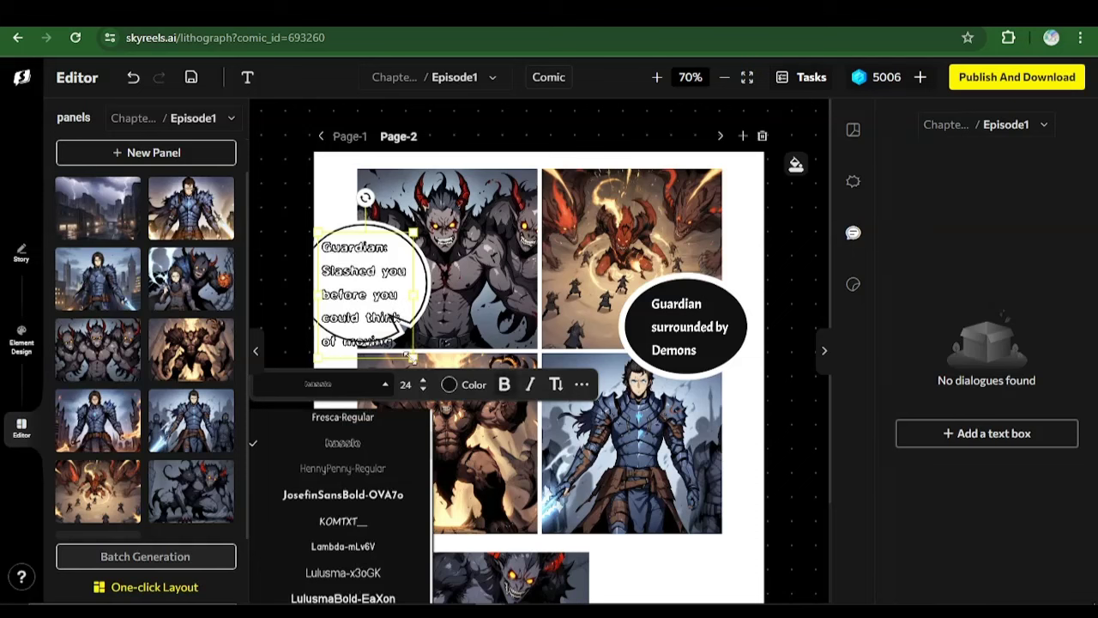
# Widen the Guardian dialogue's text box and reduce its font size to 18 to fit it inside the white bubble
pyautogui.moveTo(410, 362); pyautogui.dragTo(388, 319)
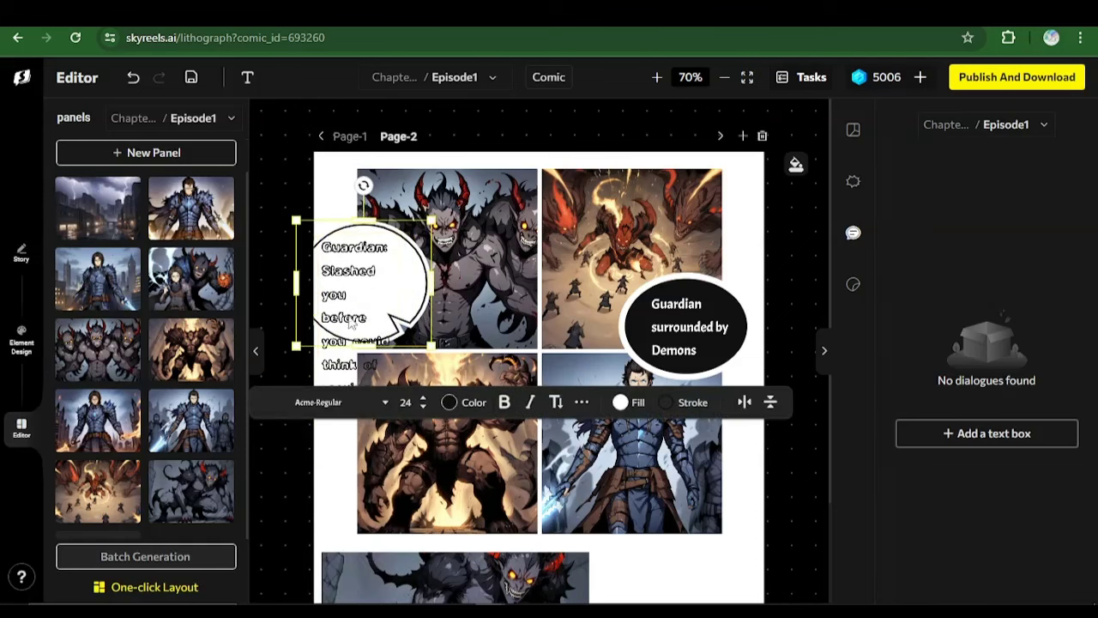
pyautogui.click(341, 353)
pyautogui.moveTo(395, 319); pyautogui.dragTo(433, 343)
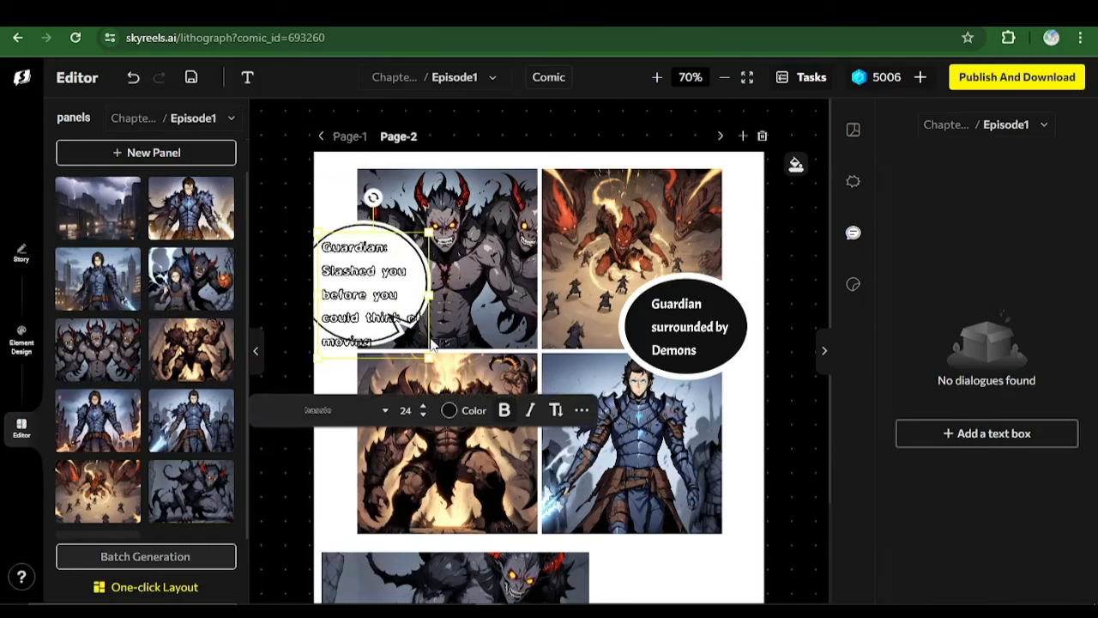
pyautogui.click(422, 416)
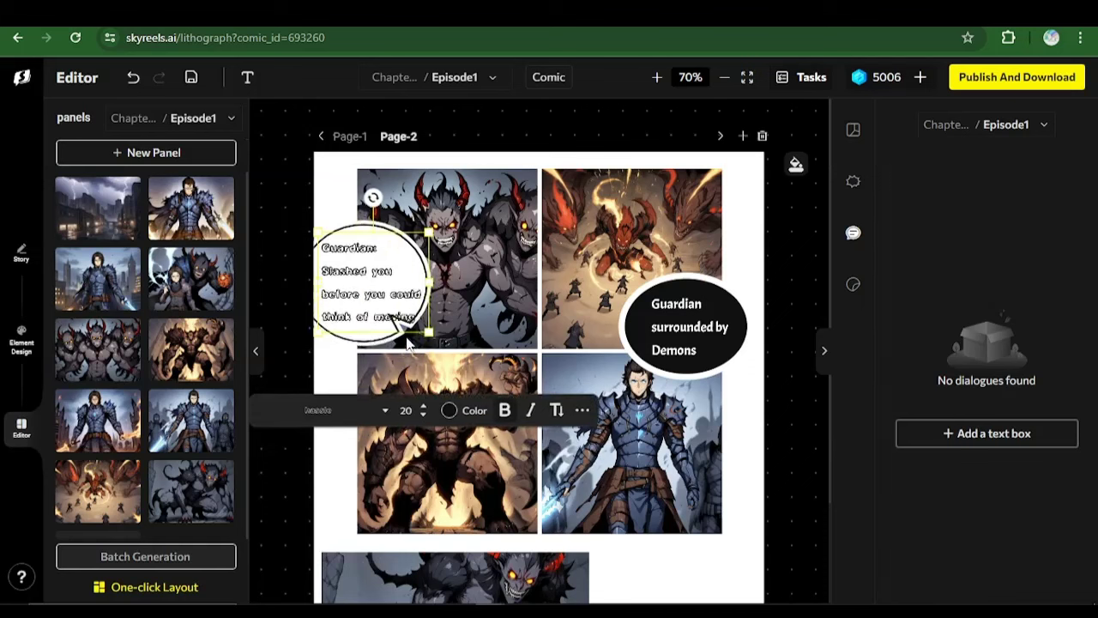
pyautogui.click(422, 417)
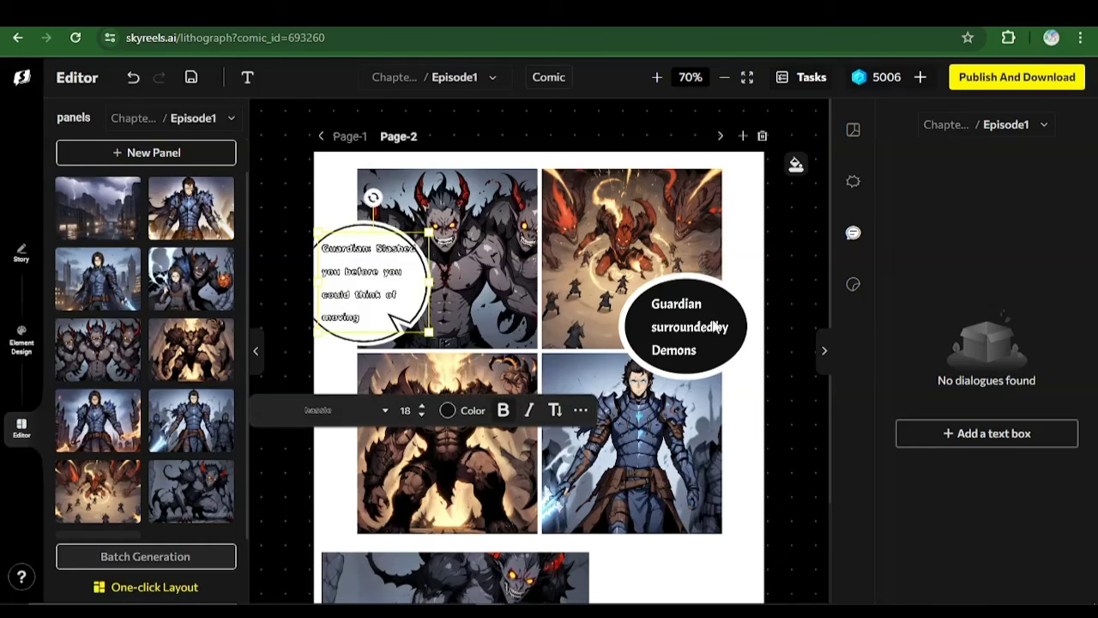
pyautogui.click(760, 313)
pyautogui.scroll(-3, 592, 341)
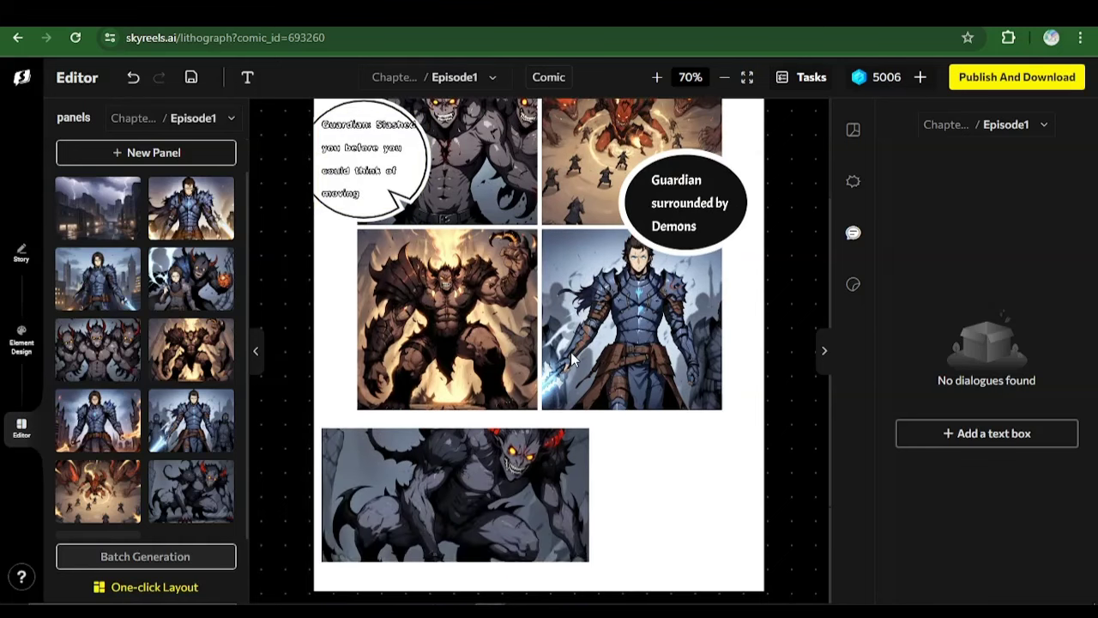
pyautogui.hotkey('alt', 'Tab')
pyautogui.hotkey('alt', 'Tab')
pyautogui.scroll(3, 762, 337)
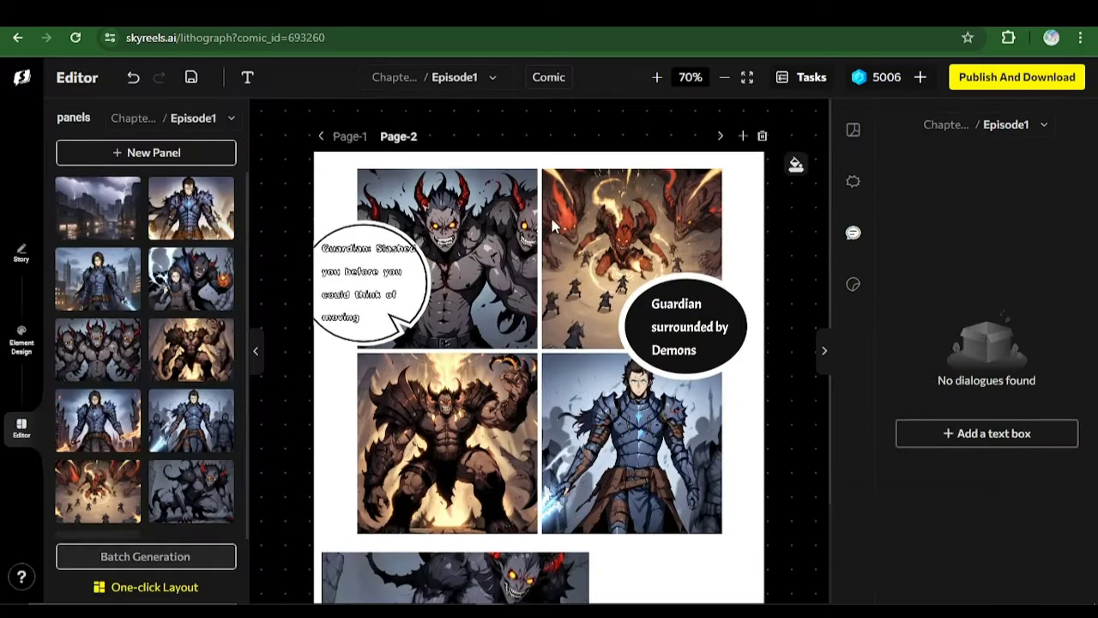
pyautogui.scroll(-3, 553, 207)
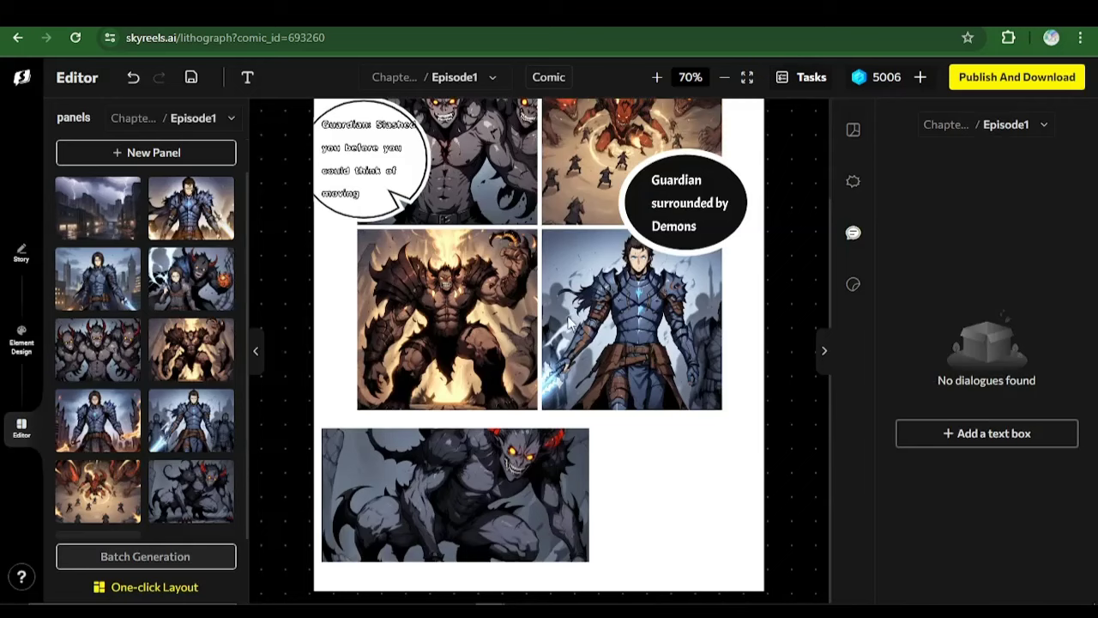
pyautogui.scroll(3, 568, 324)
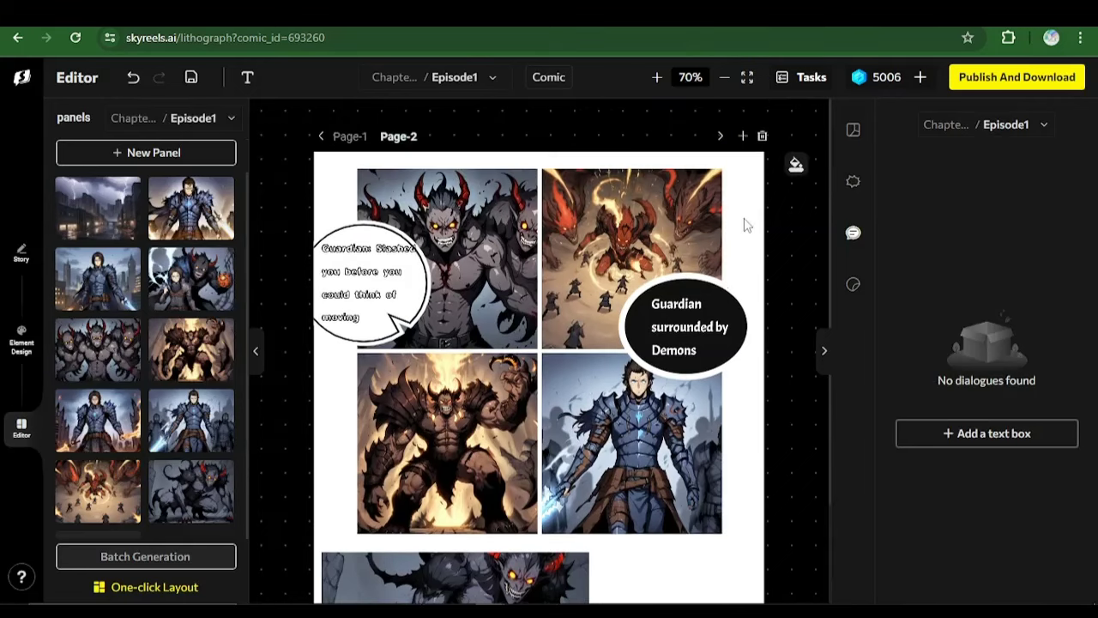
# Switch to Page-1 and place a radial speed-lines sticker around the character's face above the "Come at me you Monsters!!!!" bubble
pyautogui.click(852, 284)
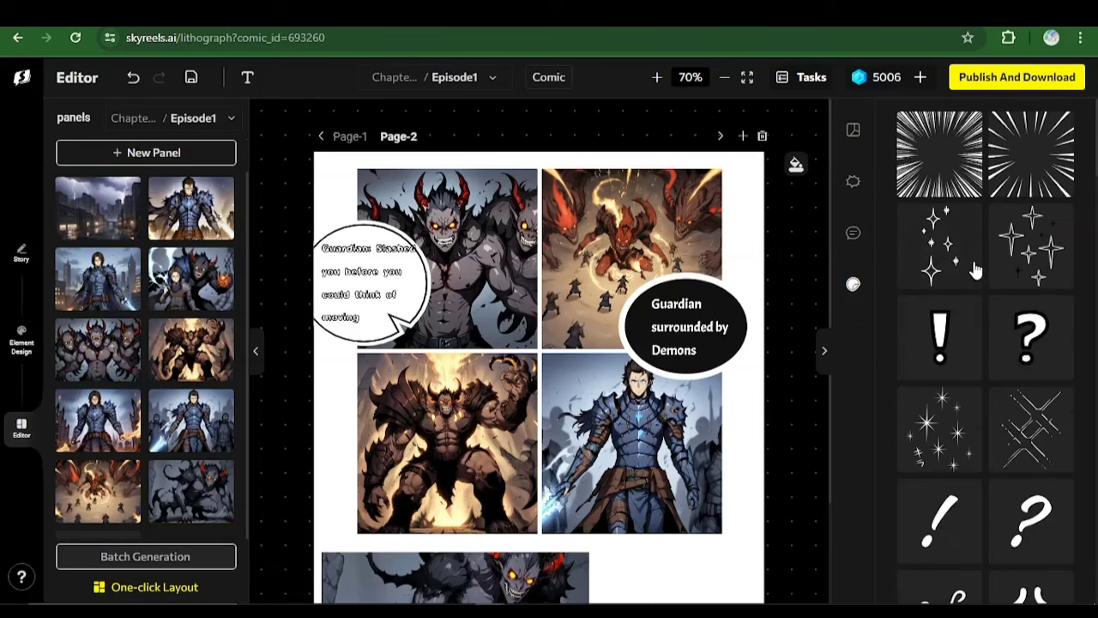
pyautogui.scroll(-2, 985, 269)
pyautogui.scroll(5, 985, 270)
pyautogui.click(943, 245)
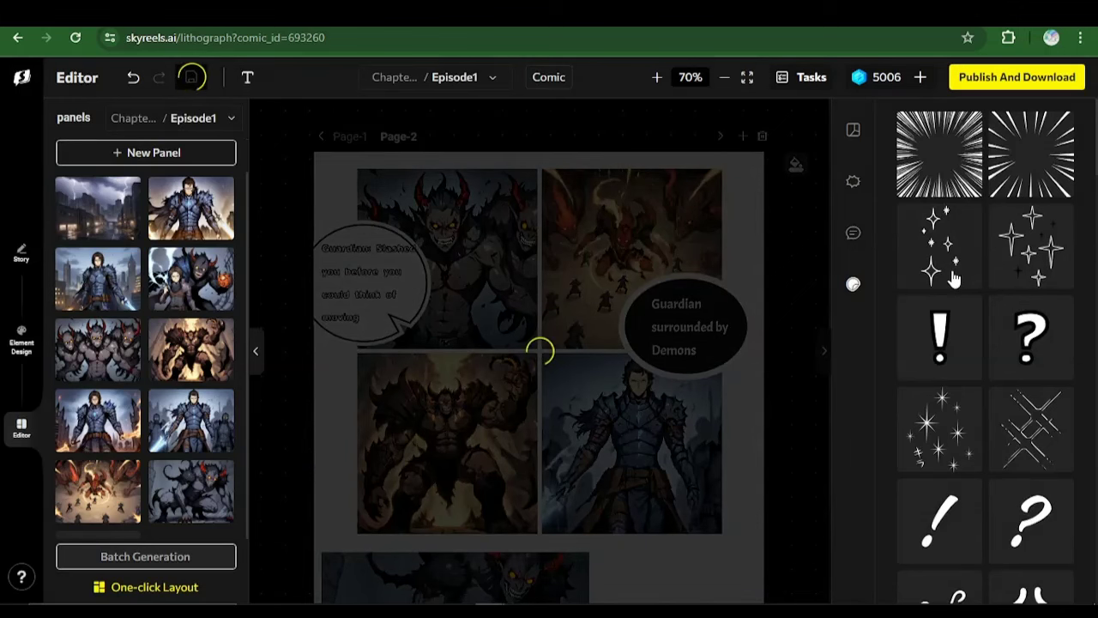
pyautogui.scroll(-2, 795, 360)
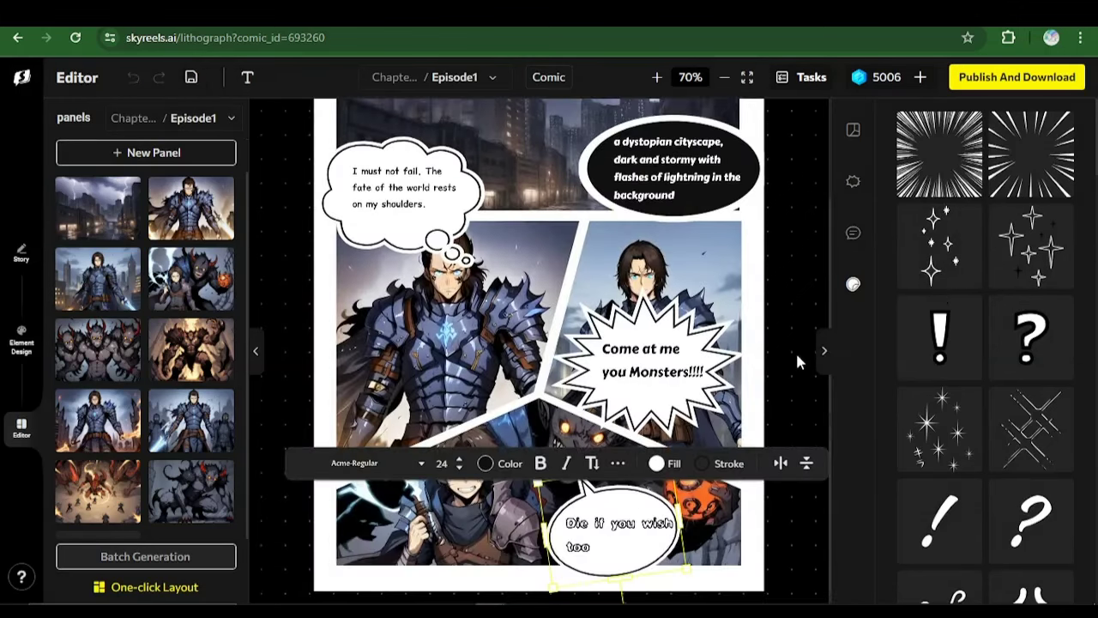
pyautogui.click(723, 271)
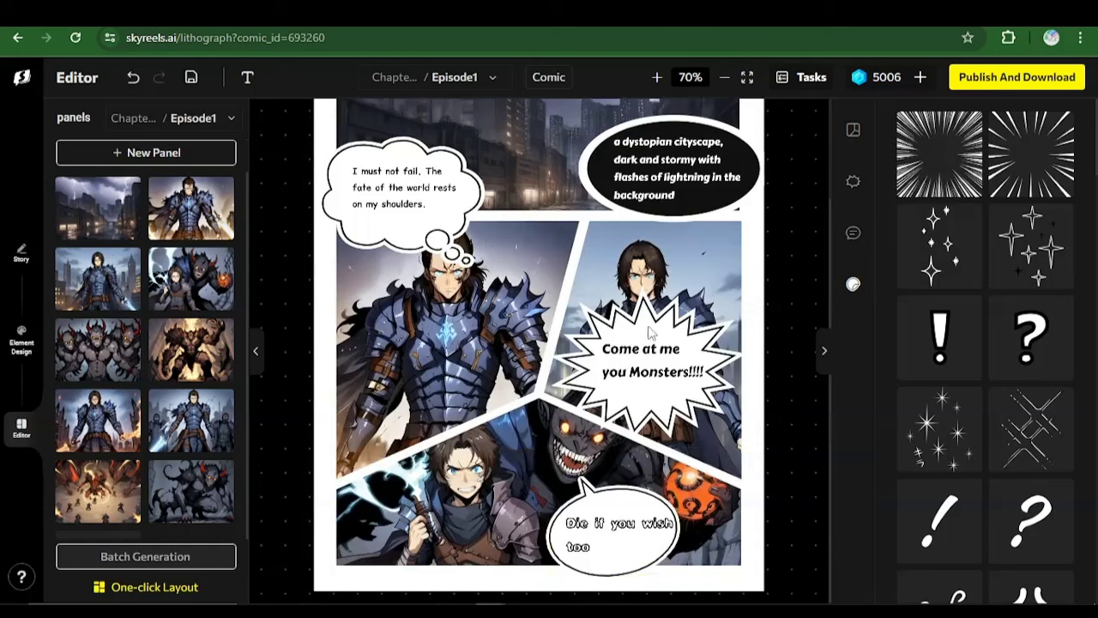
pyautogui.moveTo(542, 302); pyautogui.dragTo(653, 319)
pyautogui.click(770, 259)
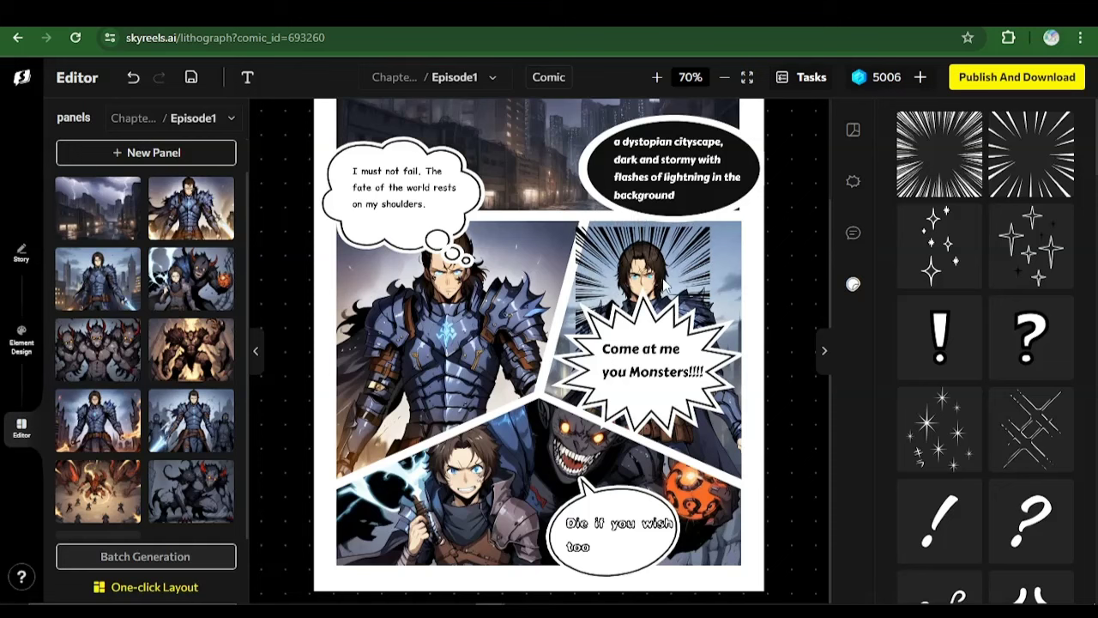
# Shrink the speed-lines sticker and reposition it around the character's head within its panel
pyautogui.click(667, 287)
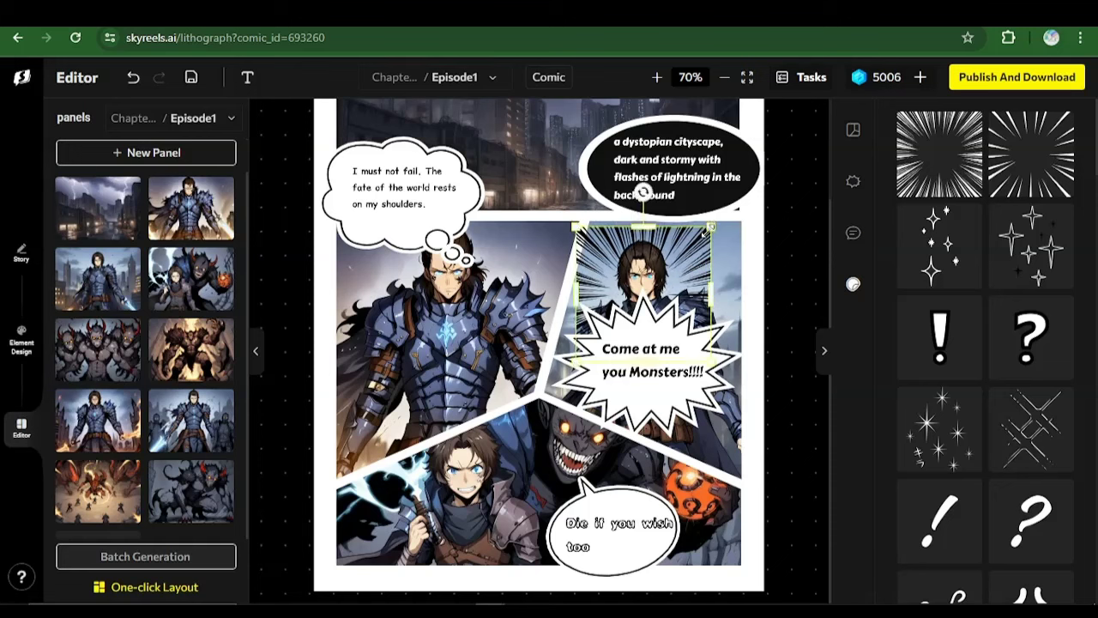
pyautogui.moveTo(710, 227); pyautogui.dragTo(699, 256)
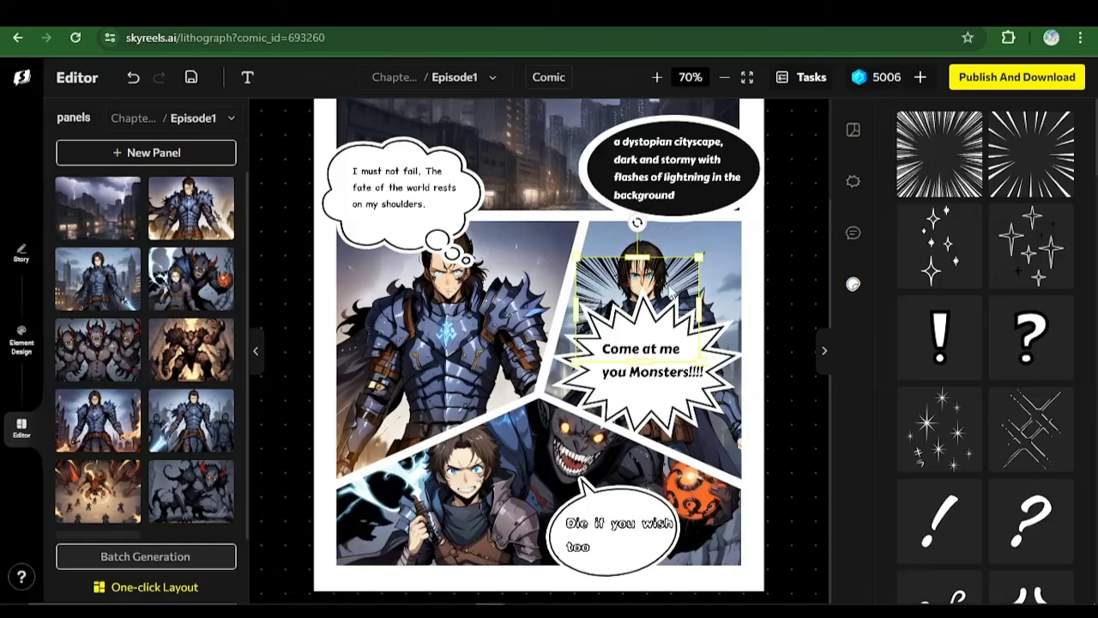
pyautogui.click(739, 268)
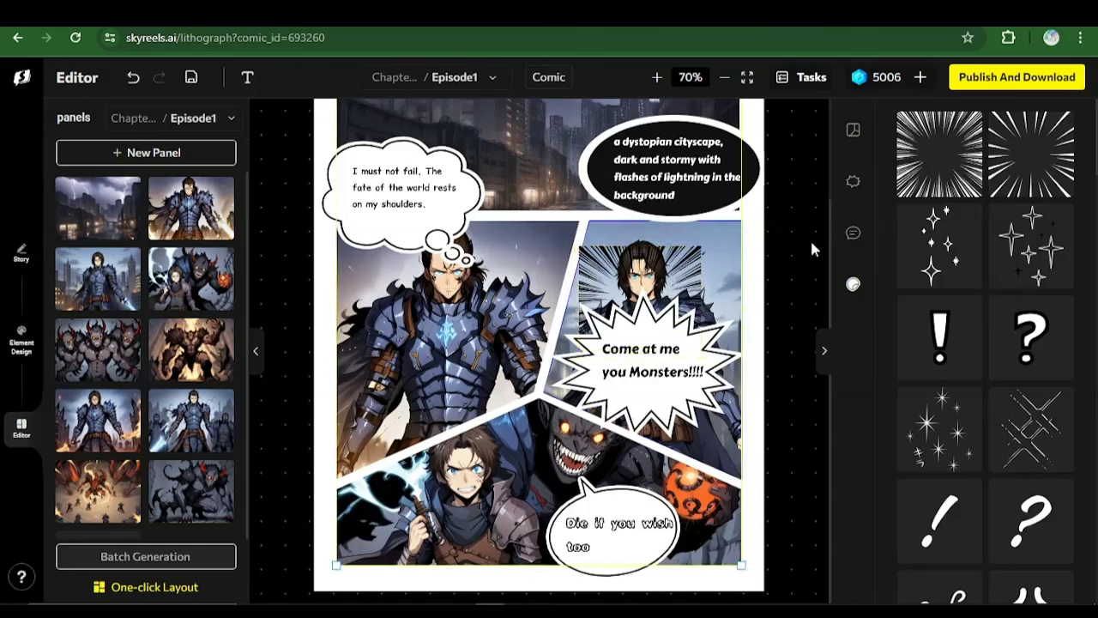
# Place the upright outlined exclamation mark sticker beside the fighter's head in Page-1's lowest panel, shrink it and tilt it
pyautogui.scroll(-2, 930, 250)
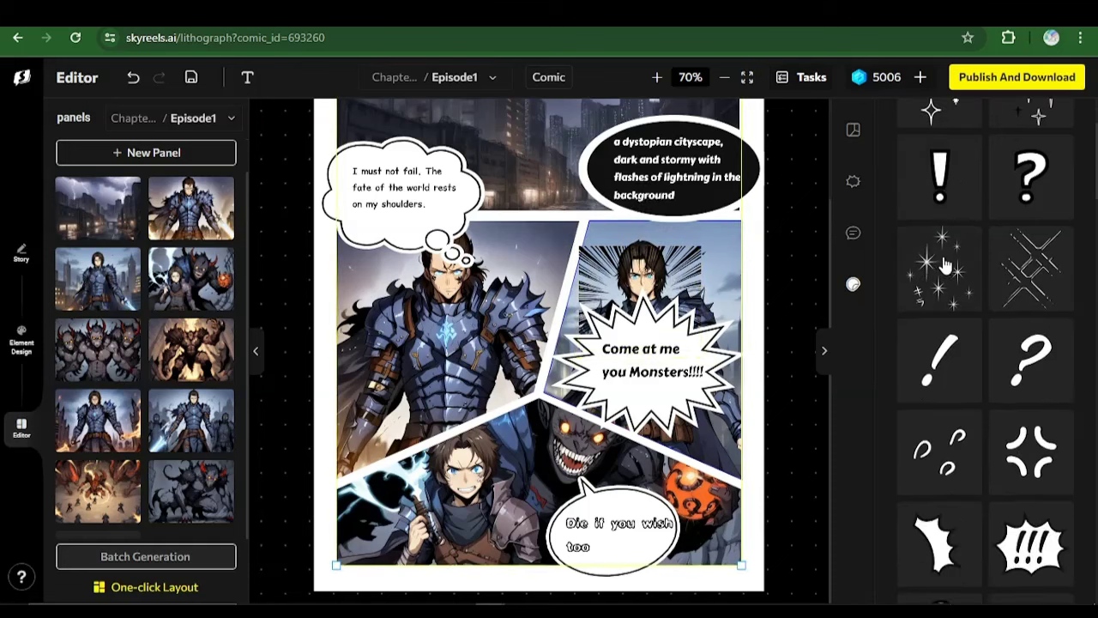
pyautogui.scroll(-2, 951, 268)
pyautogui.scroll(2, 943, 241)
pyautogui.moveTo(938, 204); pyautogui.dragTo(401, 469)
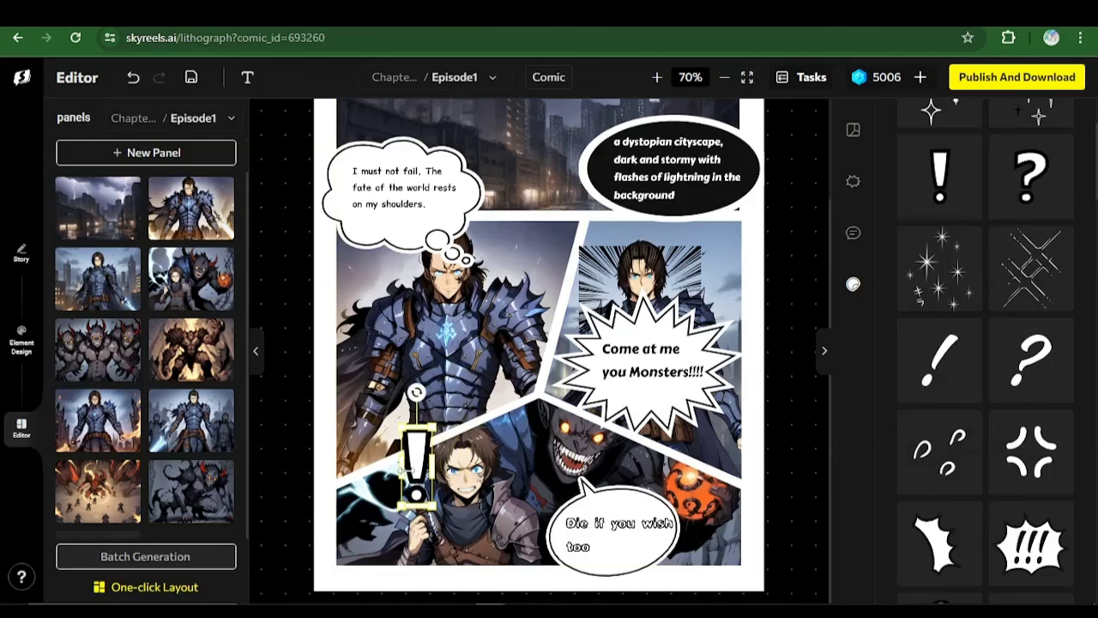
pyautogui.moveTo(400, 422)
pyautogui.mouseDown()
pyautogui.moveTo(412, 441)
pyautogui.moveTo(414, 412)
pyautogui.moveTo(376, 429)
pyautogui.moveTo(406, 437)
pyautogui.moveTo(396, 401)
pyautogui.mouseUp()
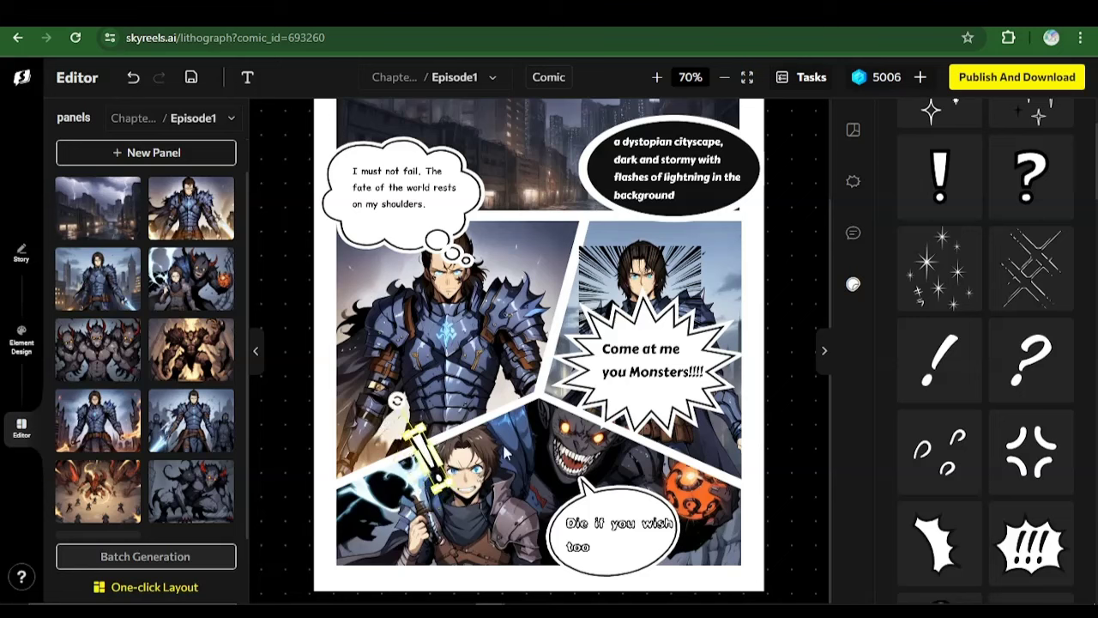
# Browse further through the effect stickers and switch back to Page-2
pyautogui.scroll(-1, 948, 390)
pyautogui.scroll(-8, 952, 394)
pyautogui.scroll(5, 952, 394)
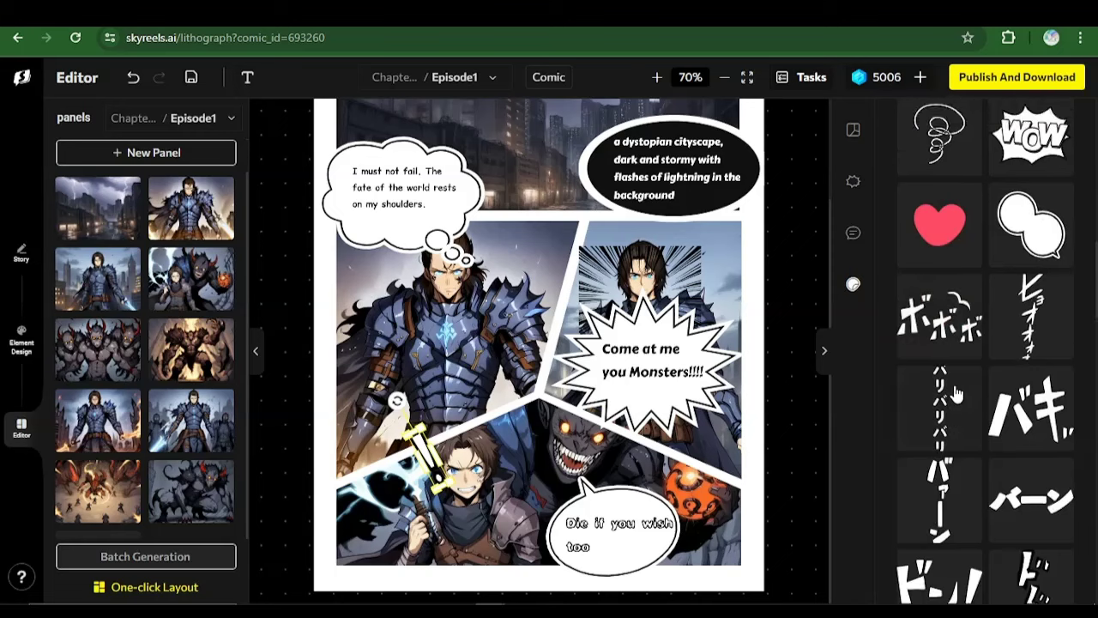
pyautogui.scroll(2, 553, 247)
pyautogui.click(391, 137)
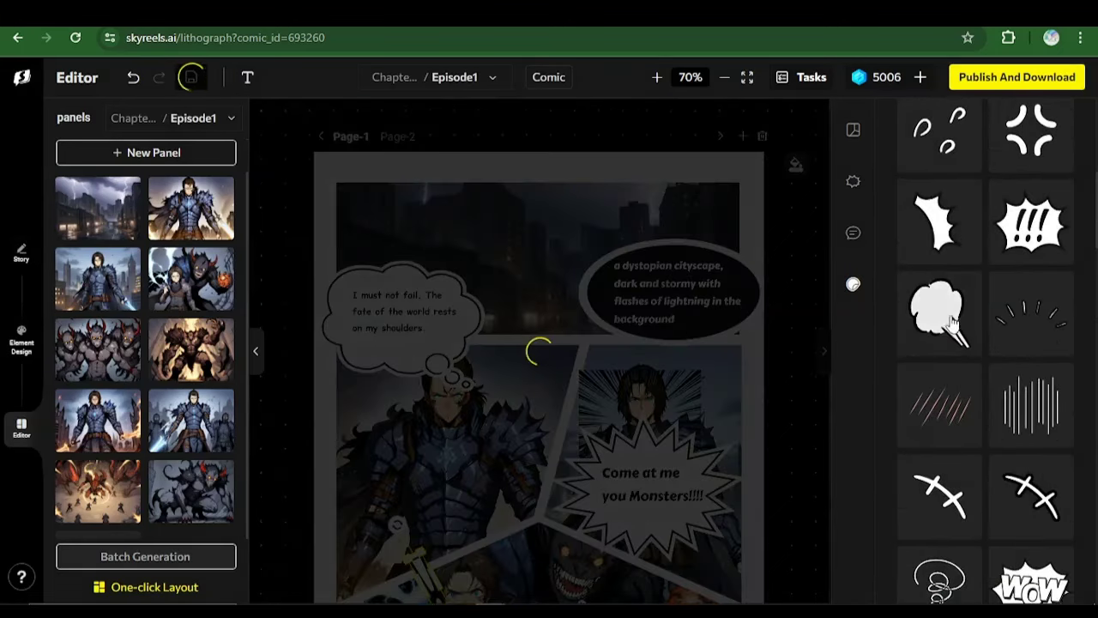
# Look through the sticker library's sound effects for one that suits the Page-2 panels
pyautogui.scroll(-4, 959, 343)
pyautogui.scroll(-3, 959, 343)
pyautogui.scroll(3, 961, 345)
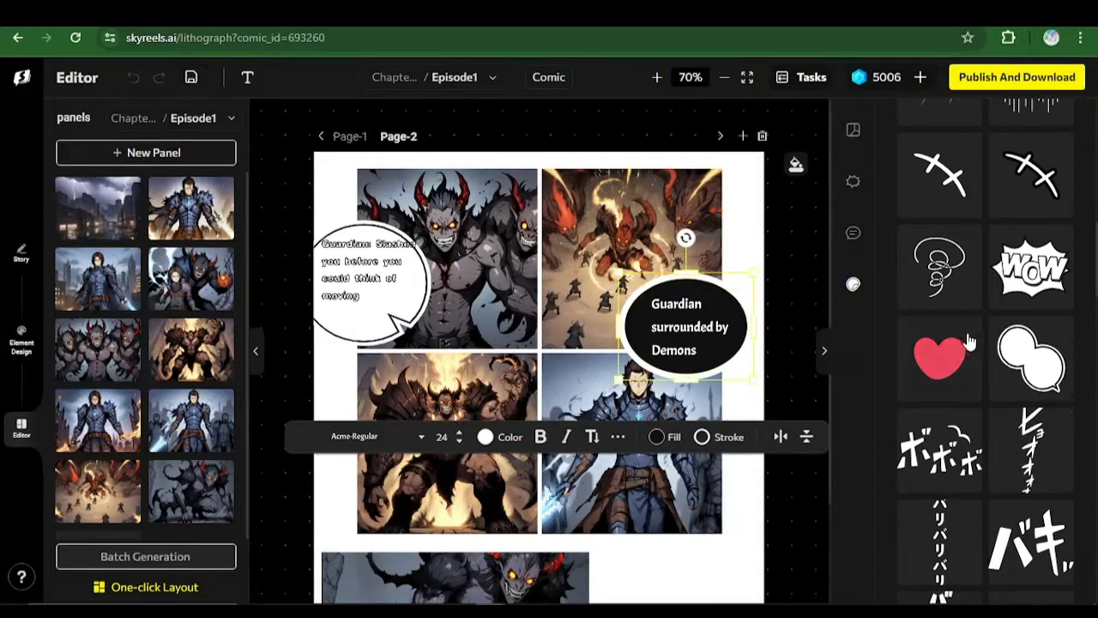
pyautogui.scroll(-3, 970, 347)
pyautogui.scroll(-10, 973, 347)
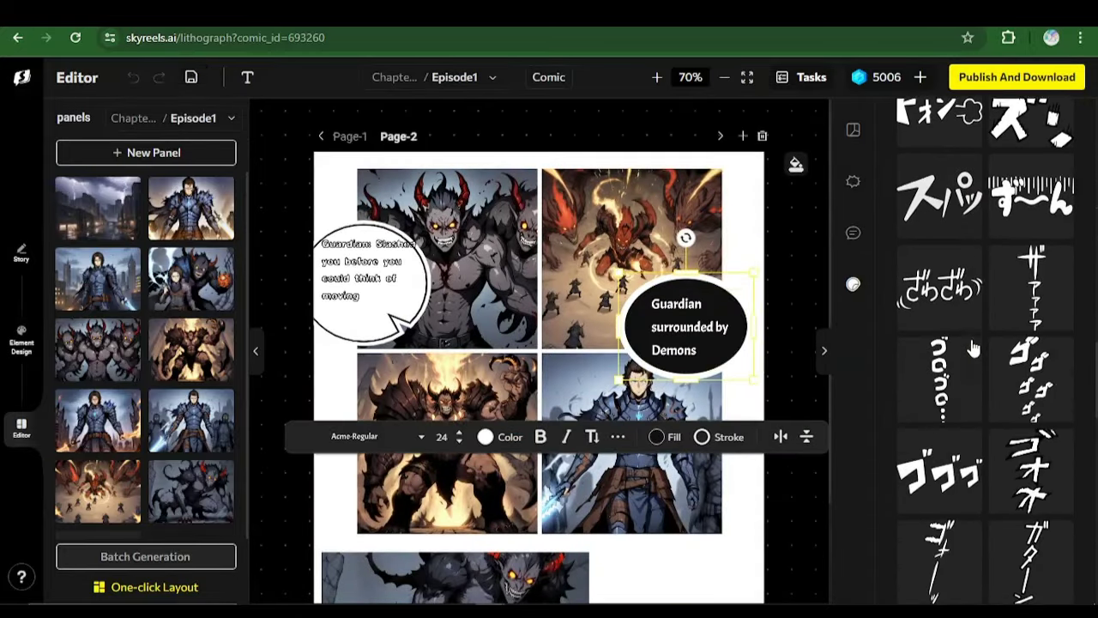
pyautogui.scroll(-6, 974, 347)
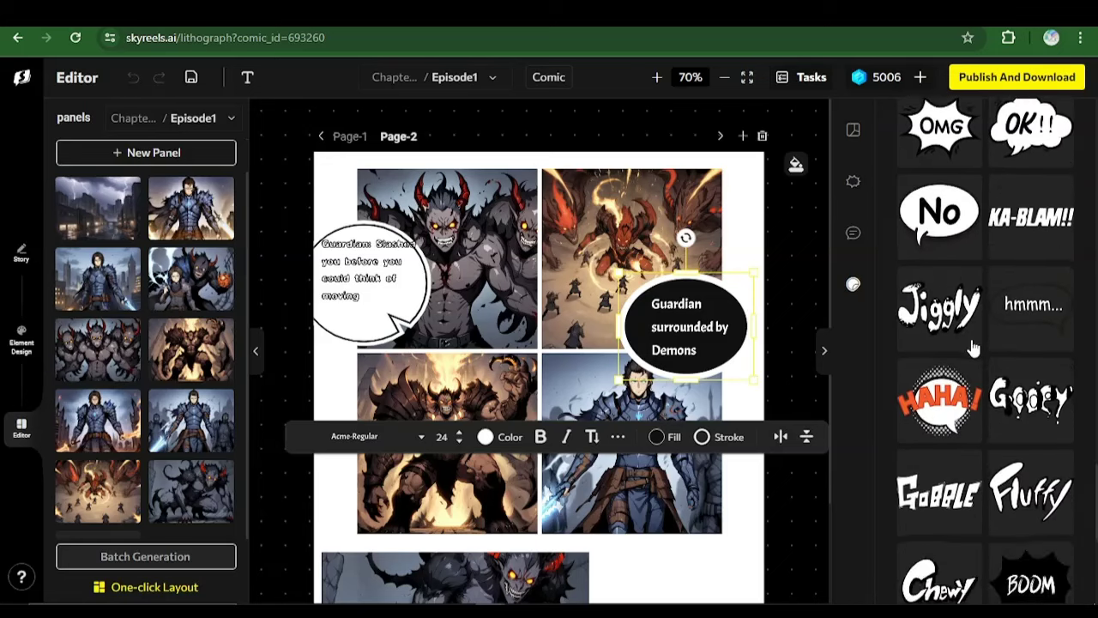
pyautogui.scroll(4, 974, 348)
pyautogui.scroll(-2, 973, 347)
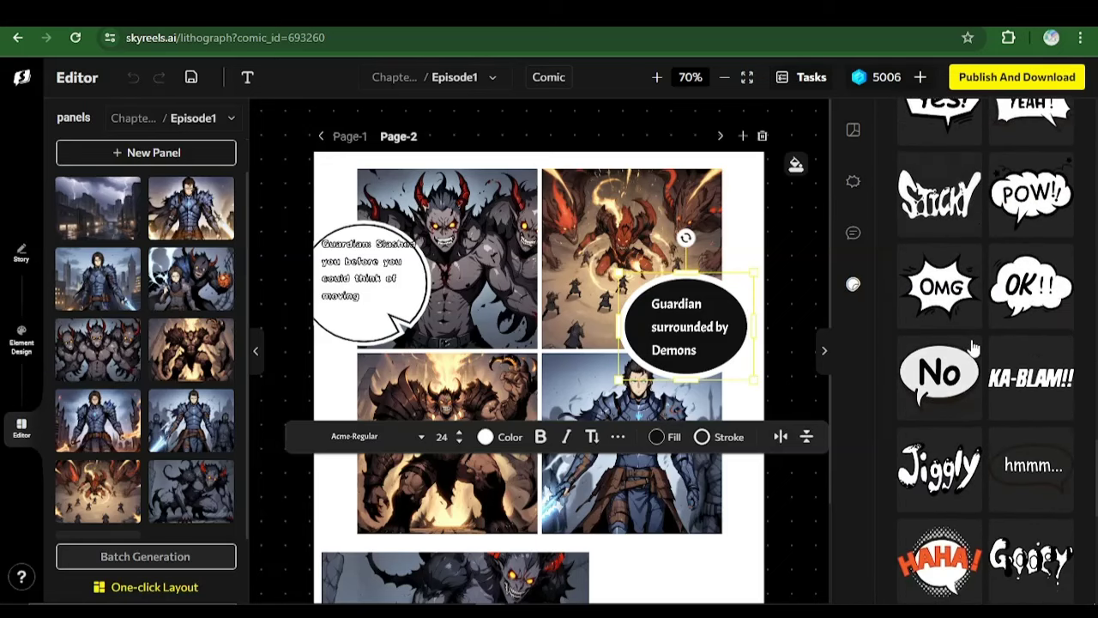
pyautogui.click(768, 396)
pyautogui.scroll(-2, 1012, 287)
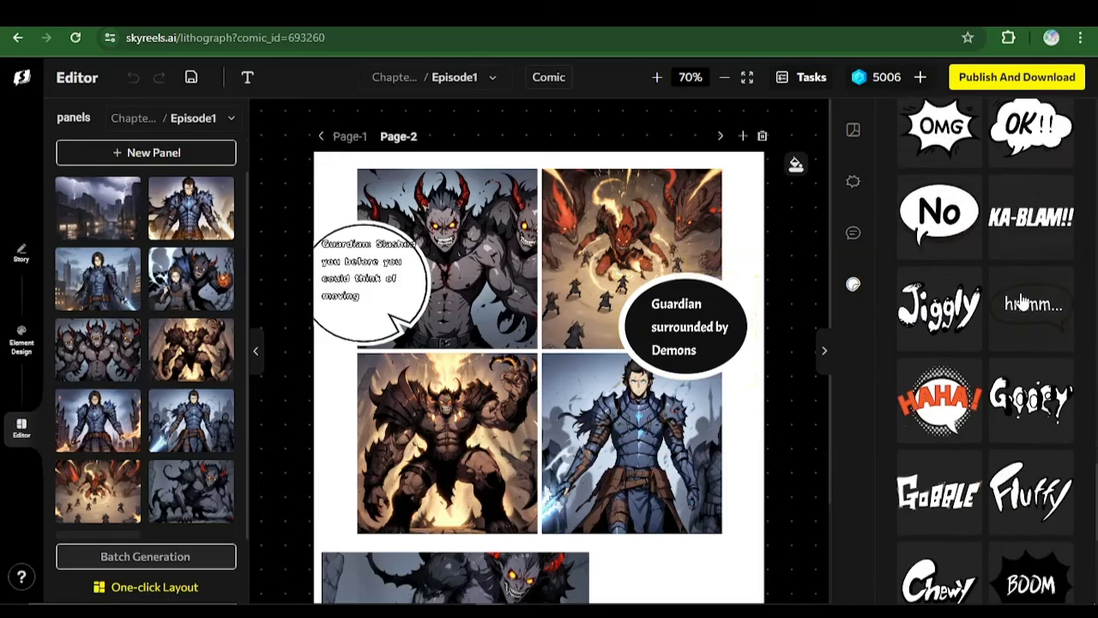
pyautogui.scroll(-4, 1025, 292)
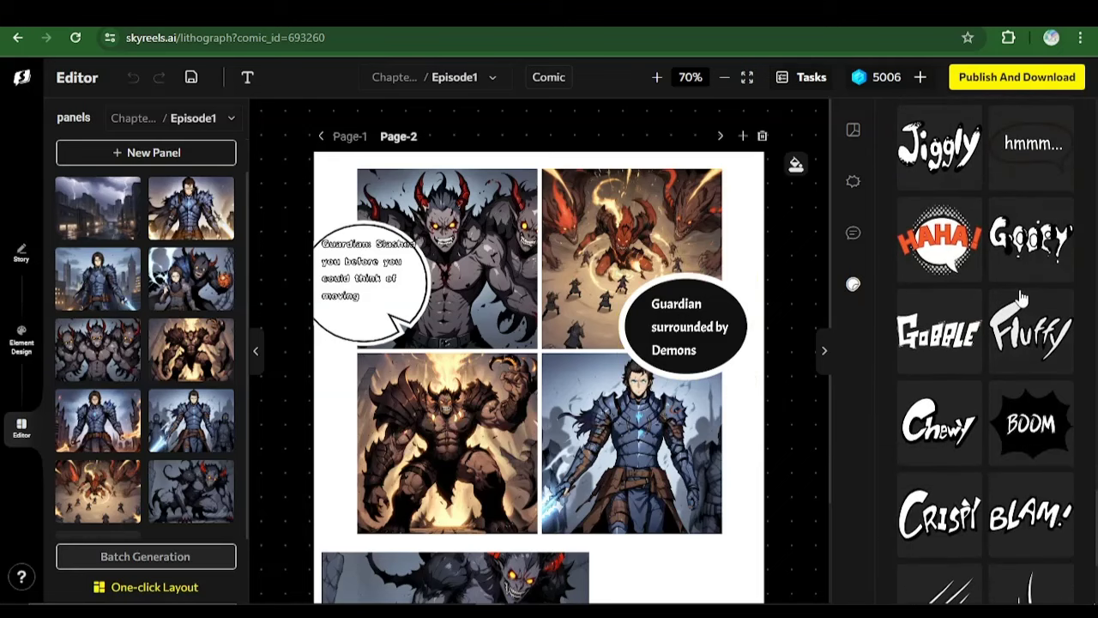
pyautogui.scroll(-1, 1015, 304)
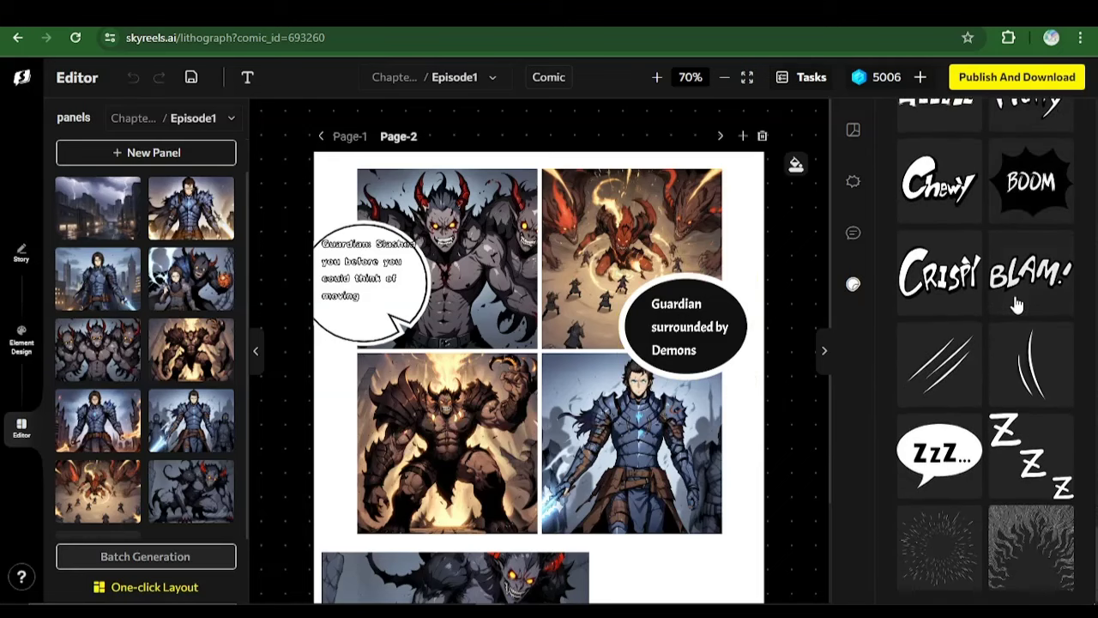
# Add the black "BOOM" burst sticker and place it over the lower part of the fiery demon panel on Page-2
pyautogui.click(1025, 191)
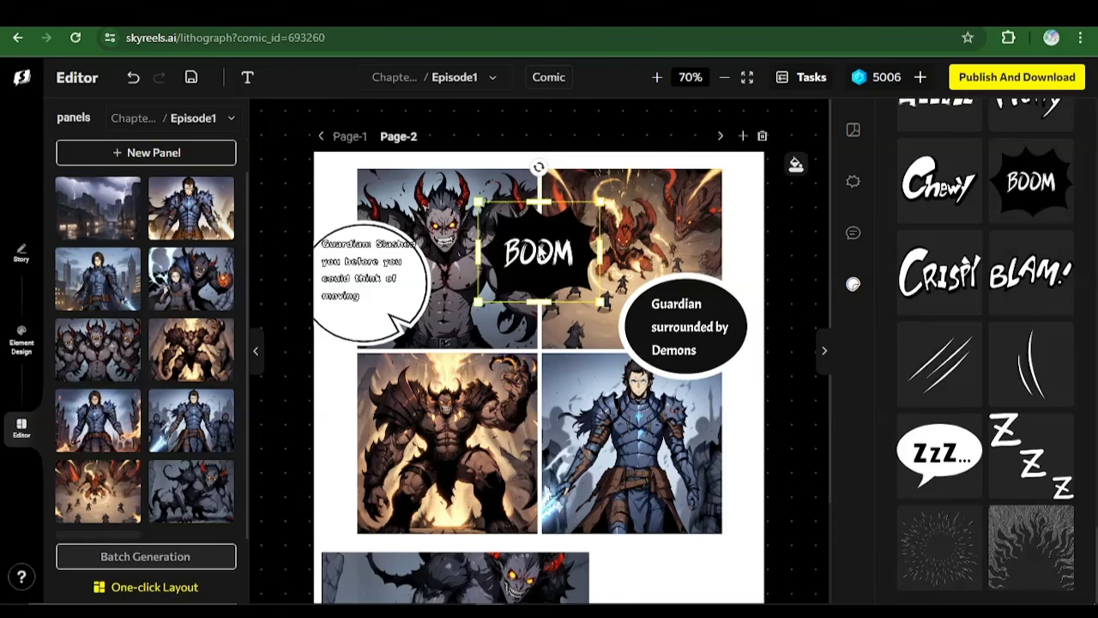
pyautogui.moveTo(539, 251); pyautogui.dragTo(450, 486)
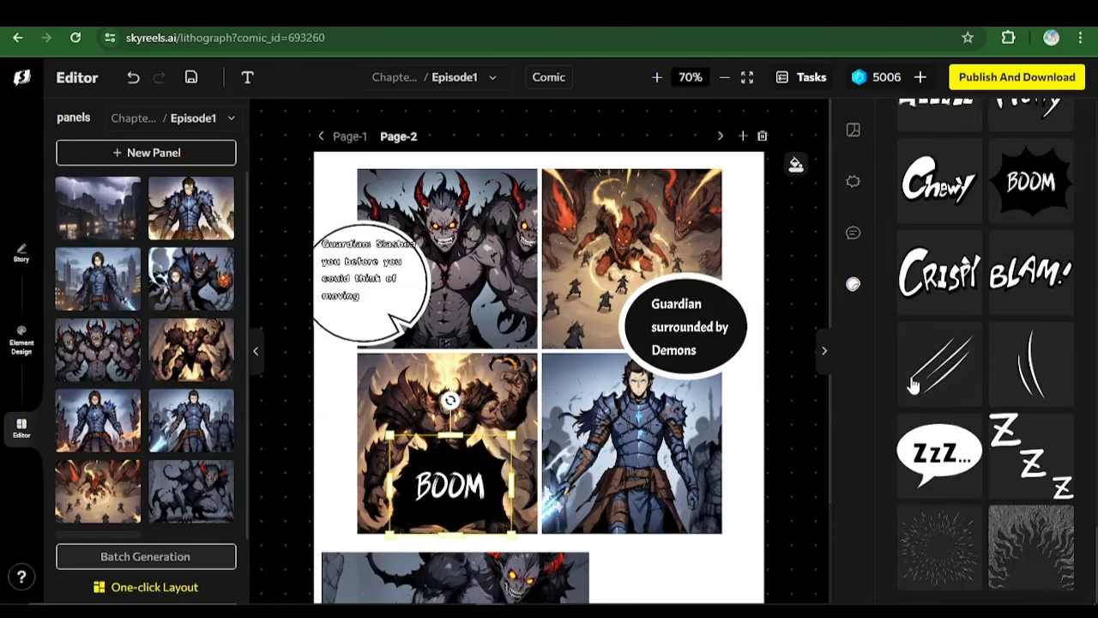
pyautogui.scroll(3, 983, 358)
pyautogui.scroll(-3, 988, 362)
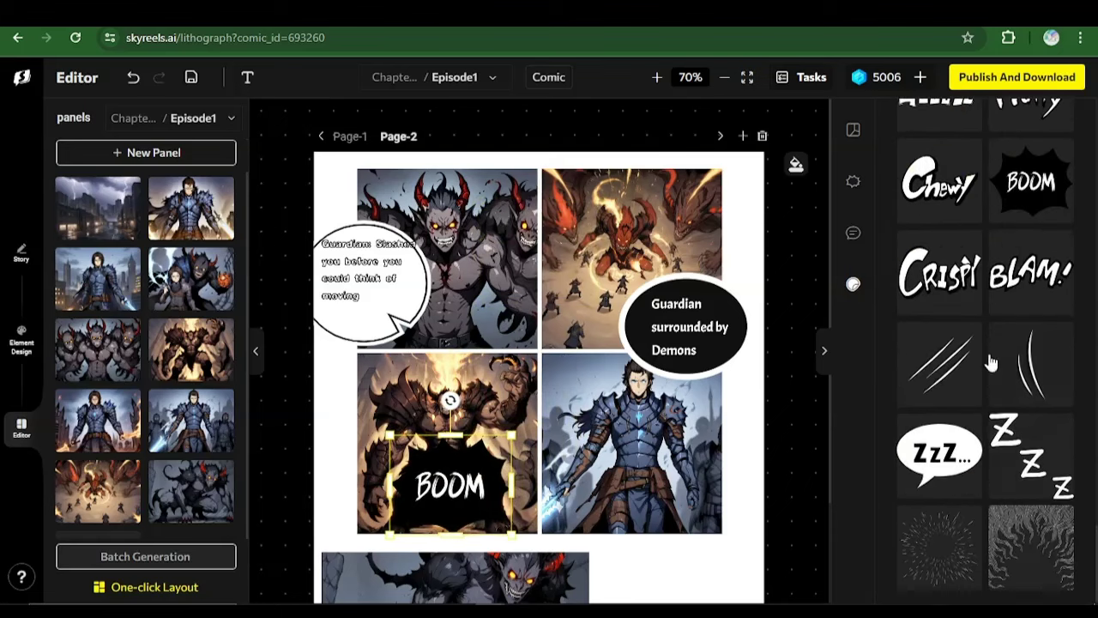
# Add the wavy flame-line effect sticker and place it over the armoured guardian's head and chest on Page-2
pyautogui.scroll(-2, 629, 439)
pyautogui.click(607, 443)
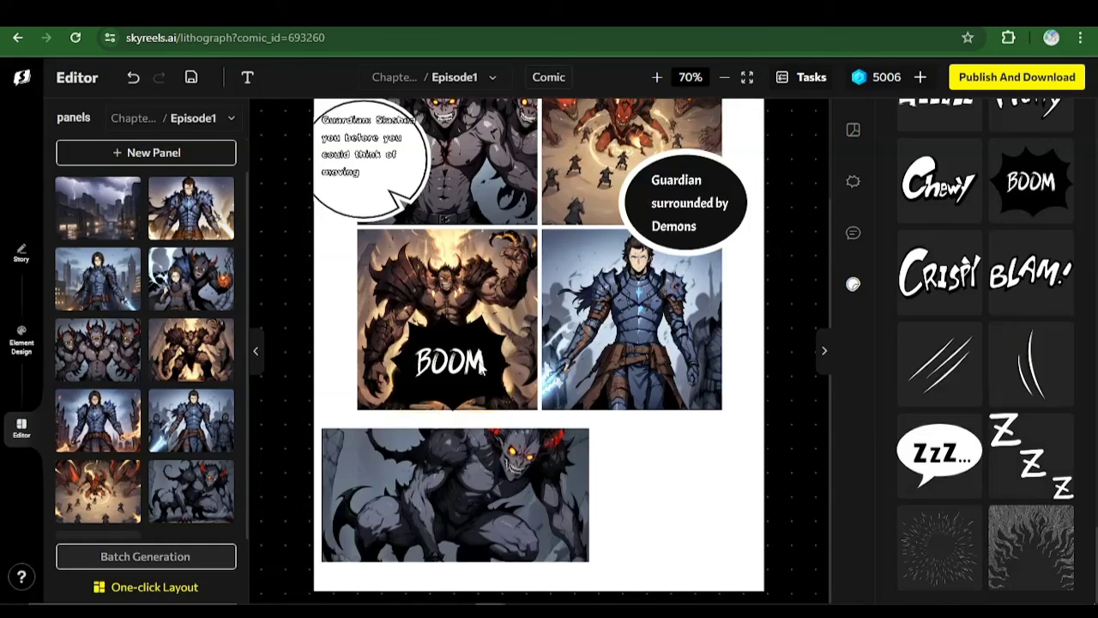
pyautogui.click(581, 334)
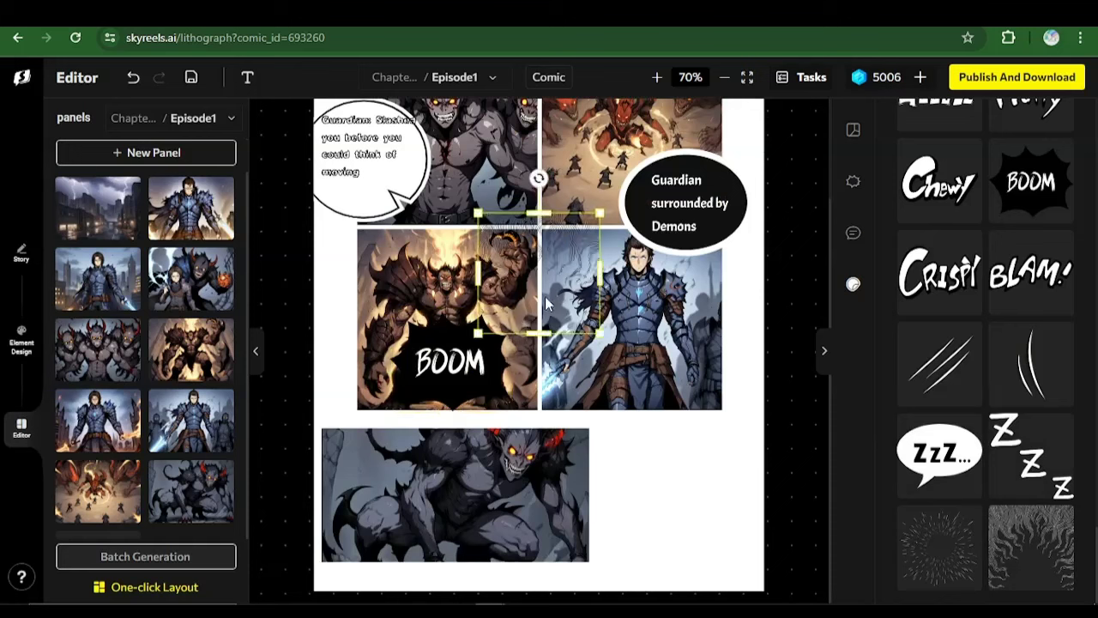
pyautogui.moveTo(590, 310); pyautogui.dragTo(636, 284)
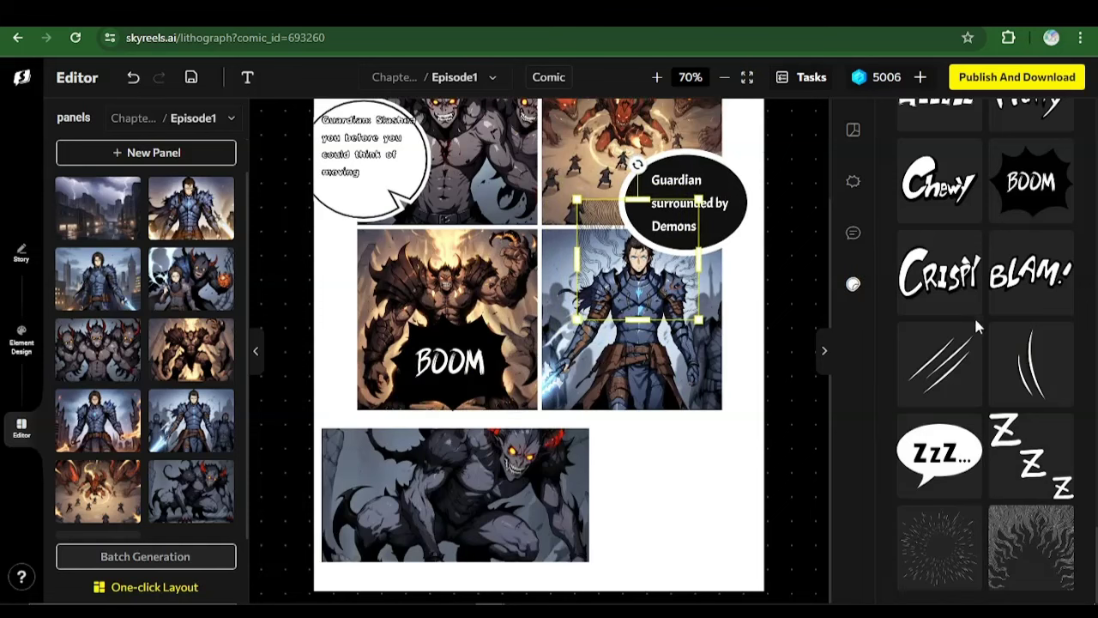
# Add the vertical Japanese sound-effect sticker ending in dots and place it along the inner edge of the fiery demon-horde panel on Page-2
pyautogui.scroll(3, 974, 314)
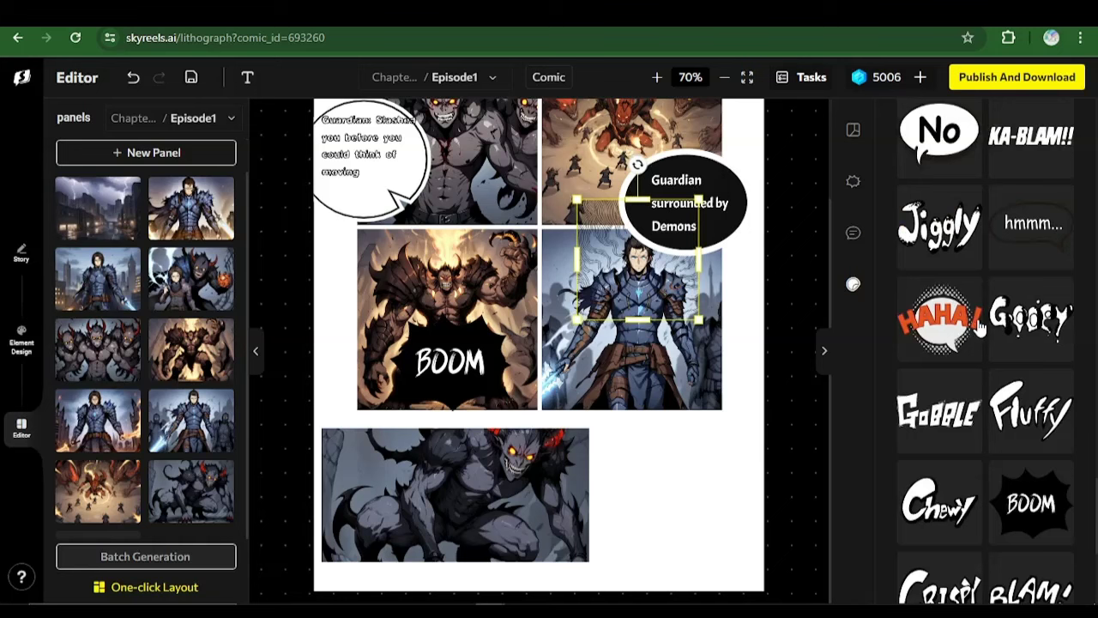
pyautogui.scroll(4, 979, 327)
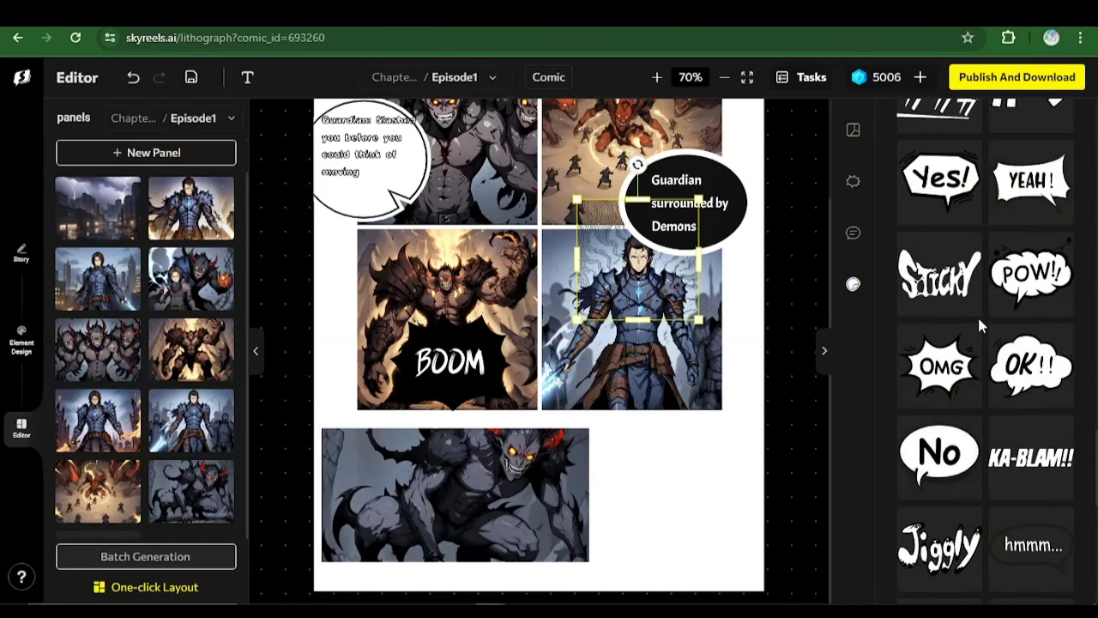
pyautogui.scroll(2, 977, 314)
pyautogui.click(820, 293)
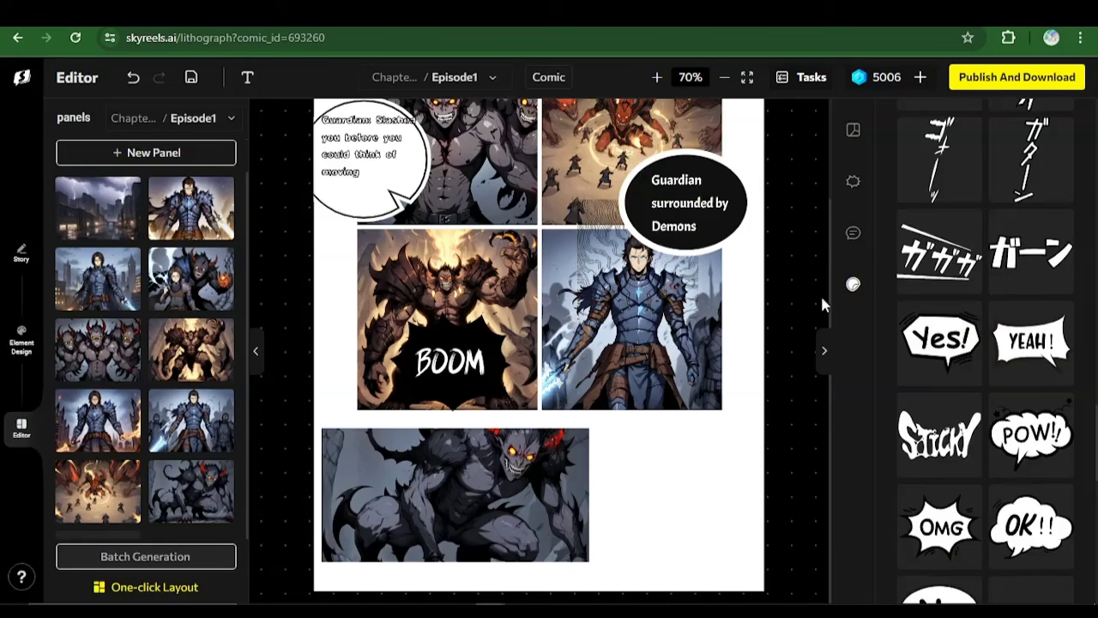
pyautogui.scroll(3, 952, 292)
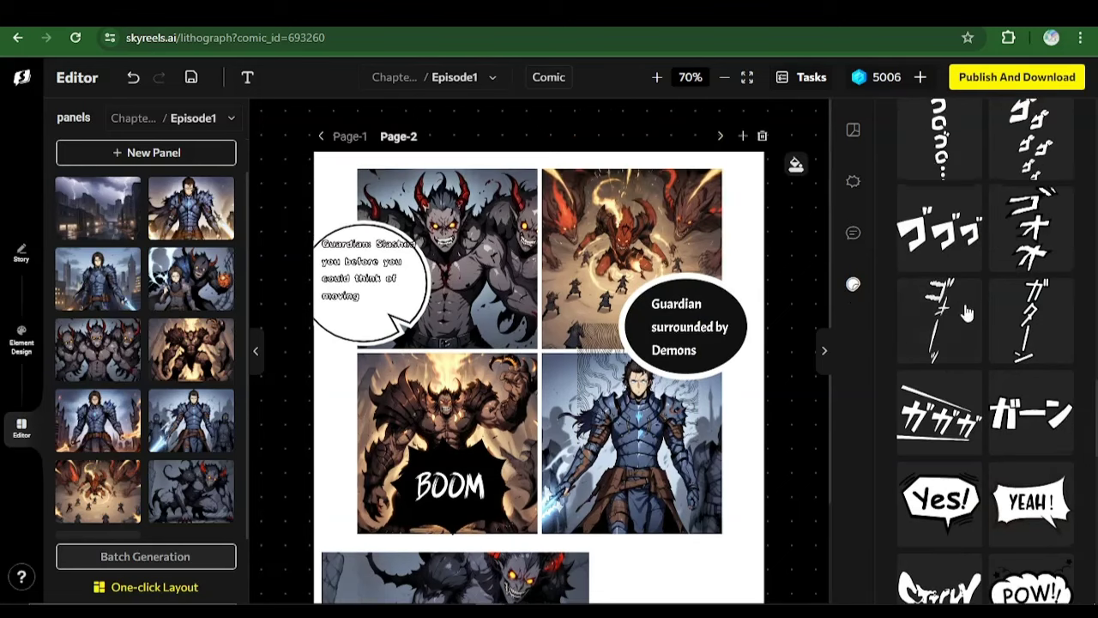
pyautogui.scroll(2, 966, 313)
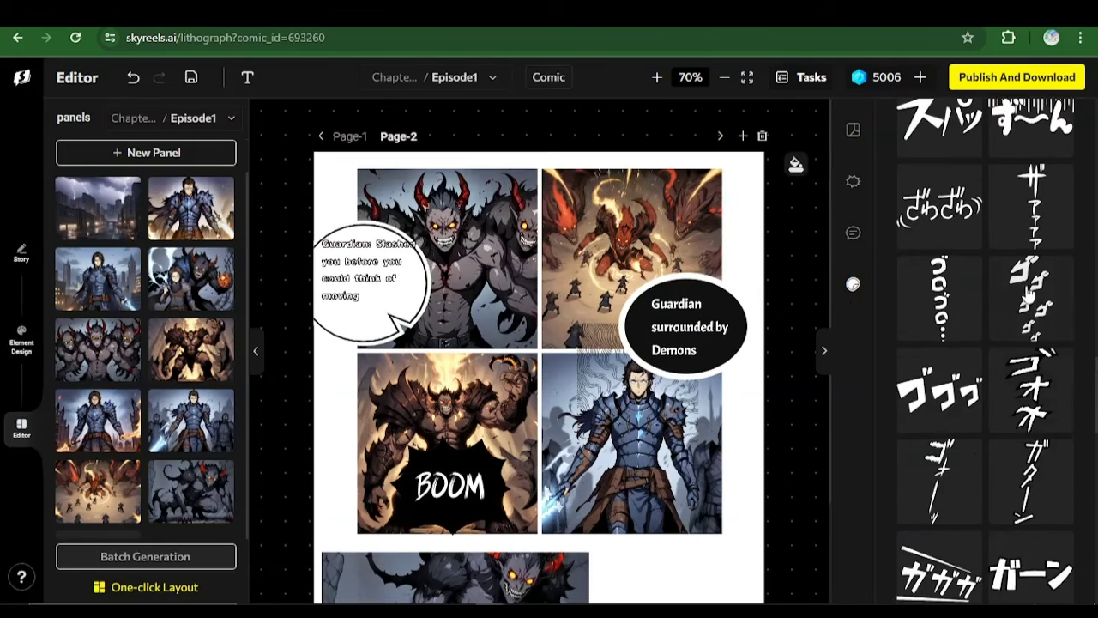
pyautogui.click(940, 296)
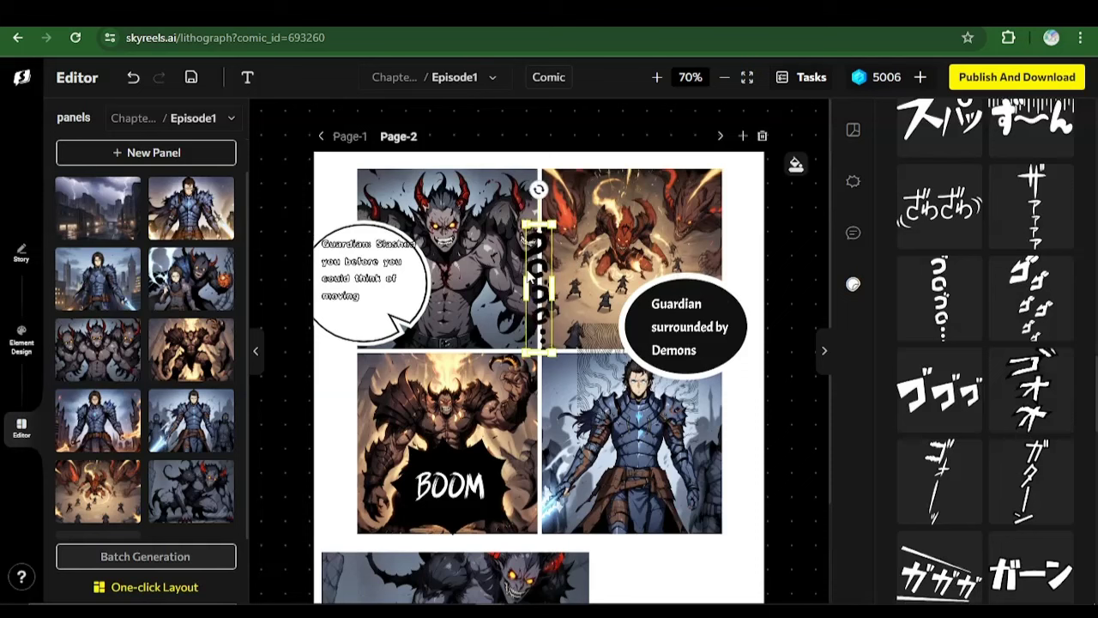
pyautogui.moveTo(528, 276); pyautogui.dragTo(553, 269)
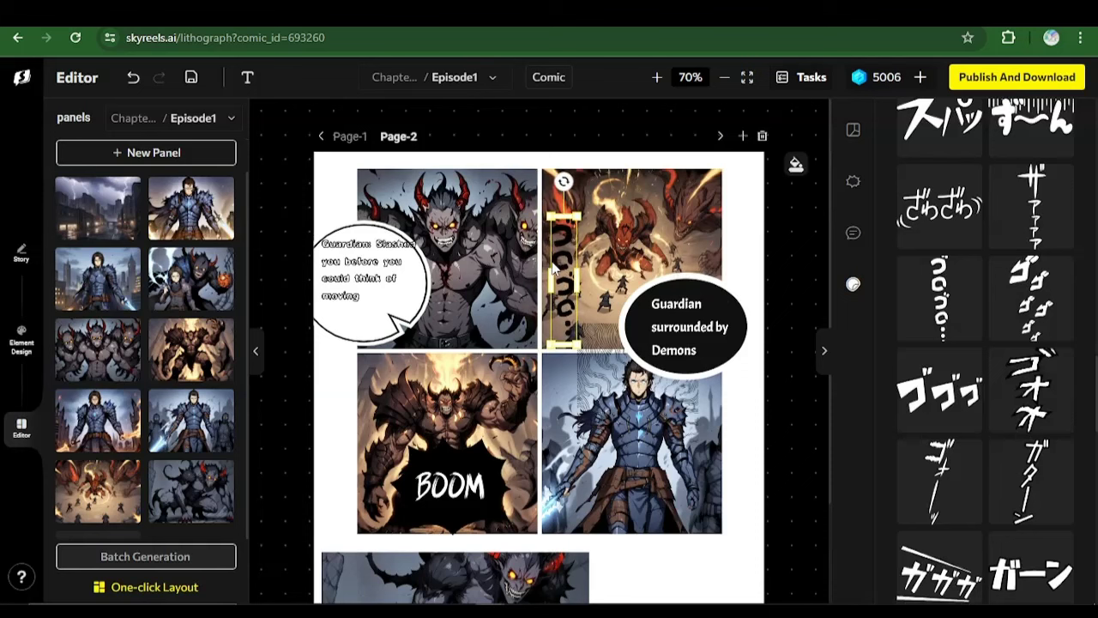
pyautogui.click(753, 253)
# Add the red "HAHA!" sticker beside the crouching demon's head in Page-2's lowest panel and tilt it counterclockwise
pyautogui.scroll(-3, 752, 253)
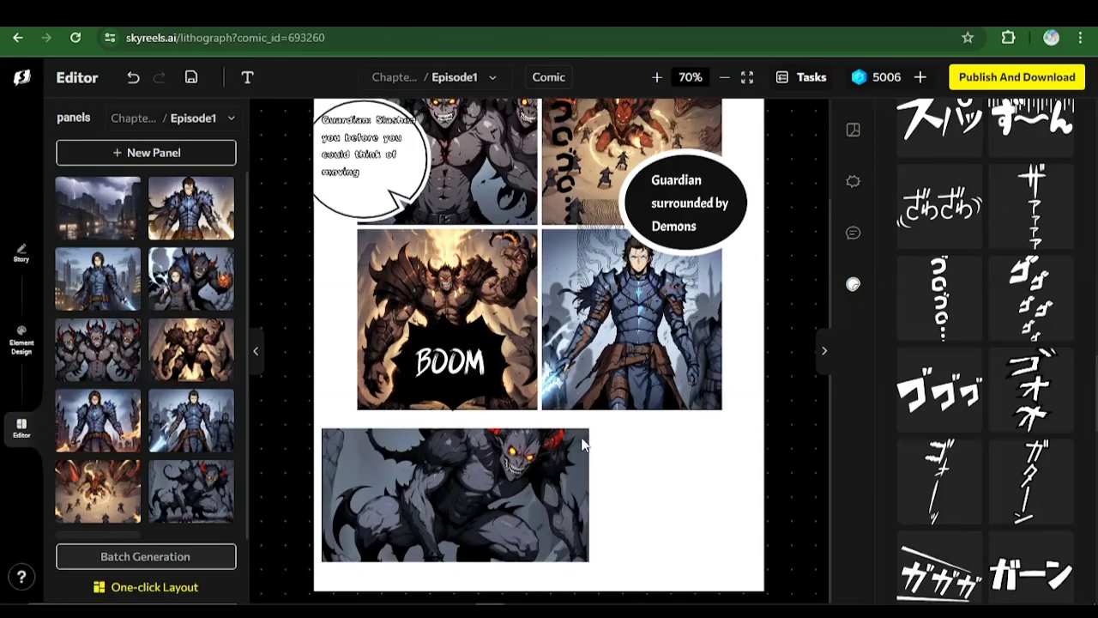
pyautogui.scroll(-5, 978, 459)
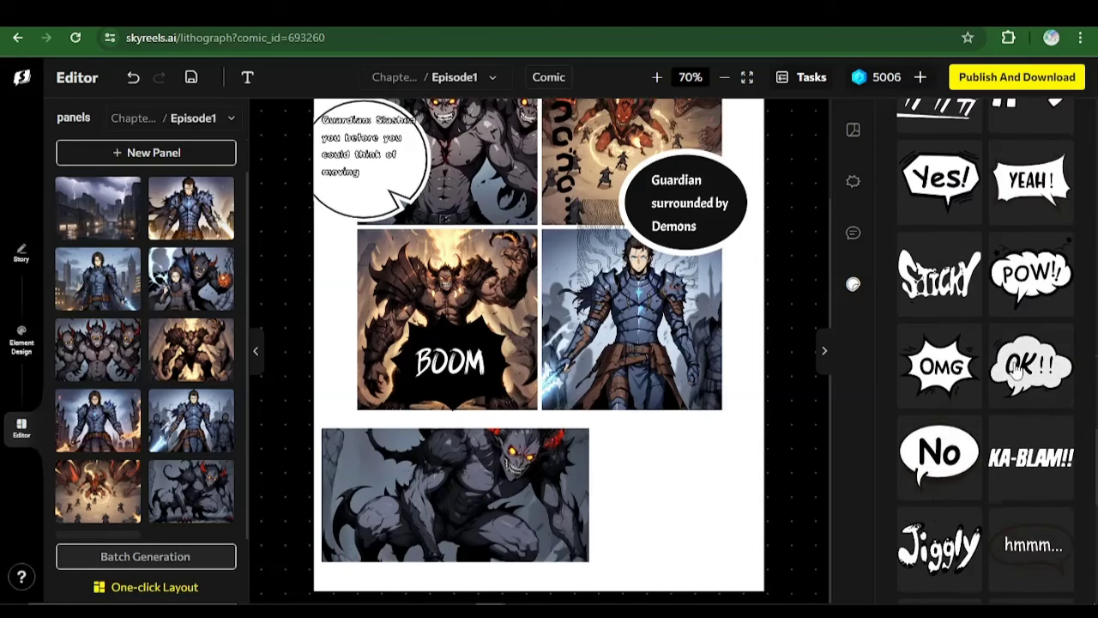
pyautogui.scroll(-3, 967, 437)
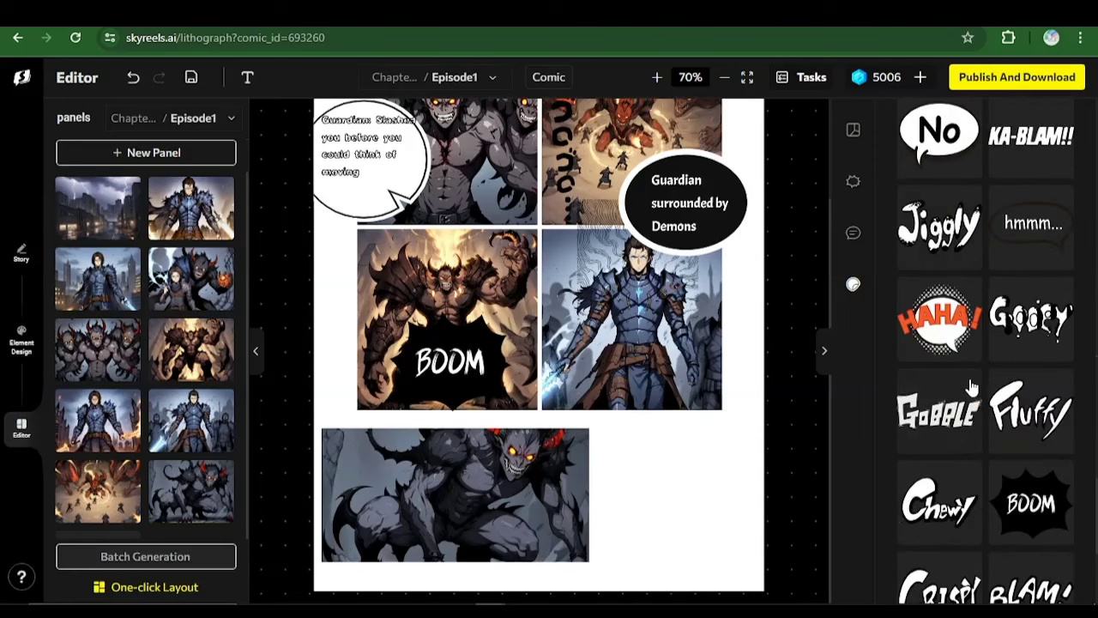
pyautogui.scroll(-3, 969, 388)
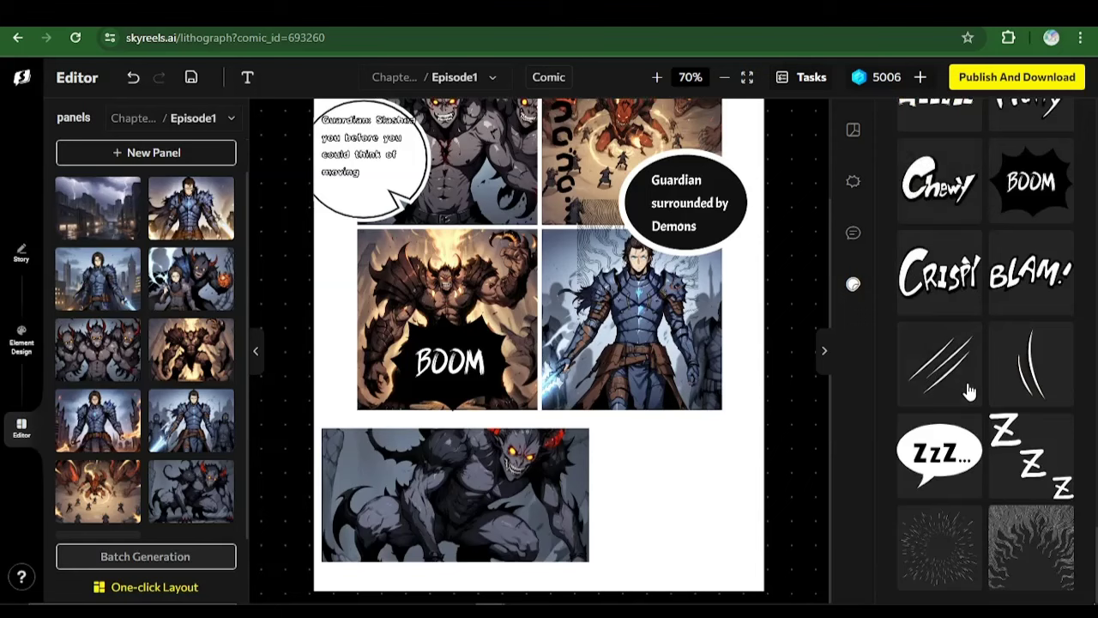
pyautogui.scroll(3, 967, 391)
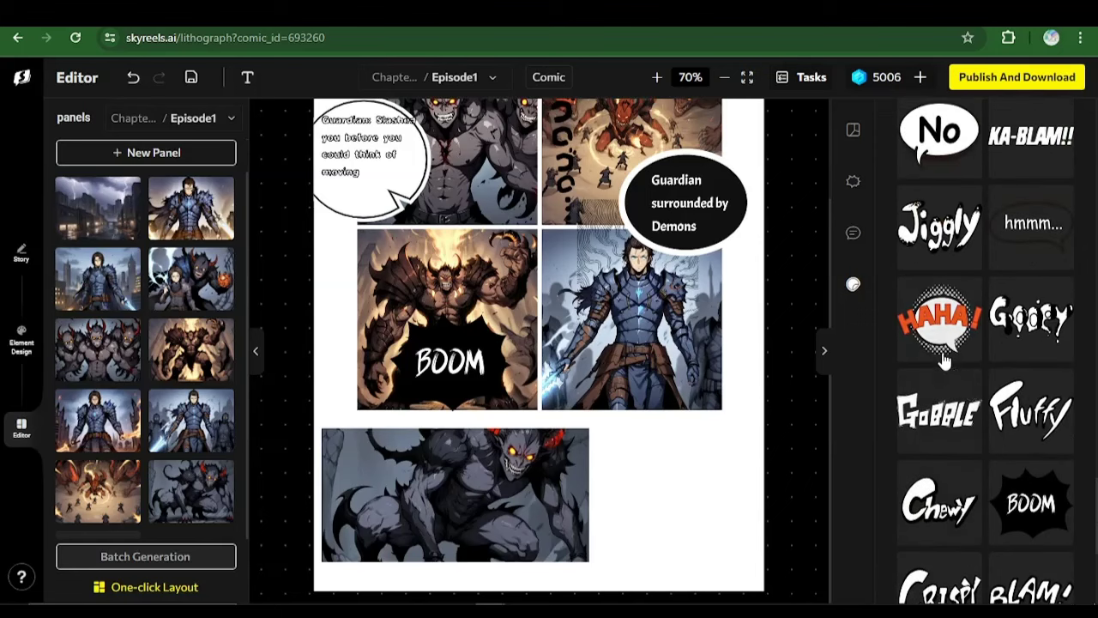
pyautogui.click(941, 359)
pyautogui.moveTo(537, 319); pyautogui.dragTo(427, 455)
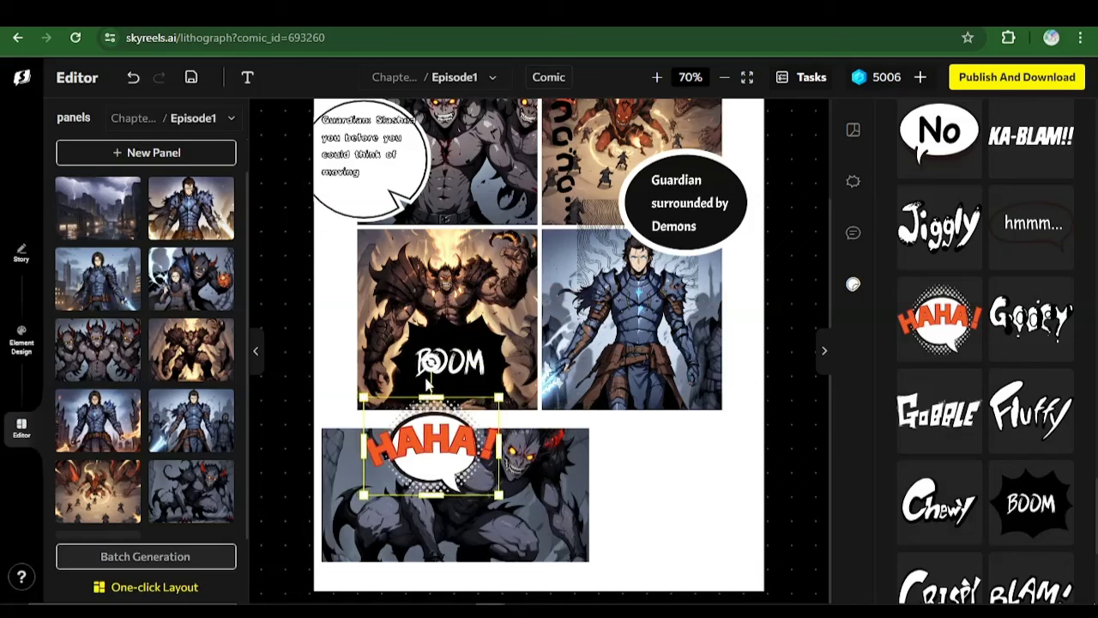
pyautogui.moveTo(431, 361); pyautogui.dragTo(387, 418)
pyautogui.moveTo(420, 461); pyautogui.dragTo(430, 479)
pyautogui.click(652, 452)
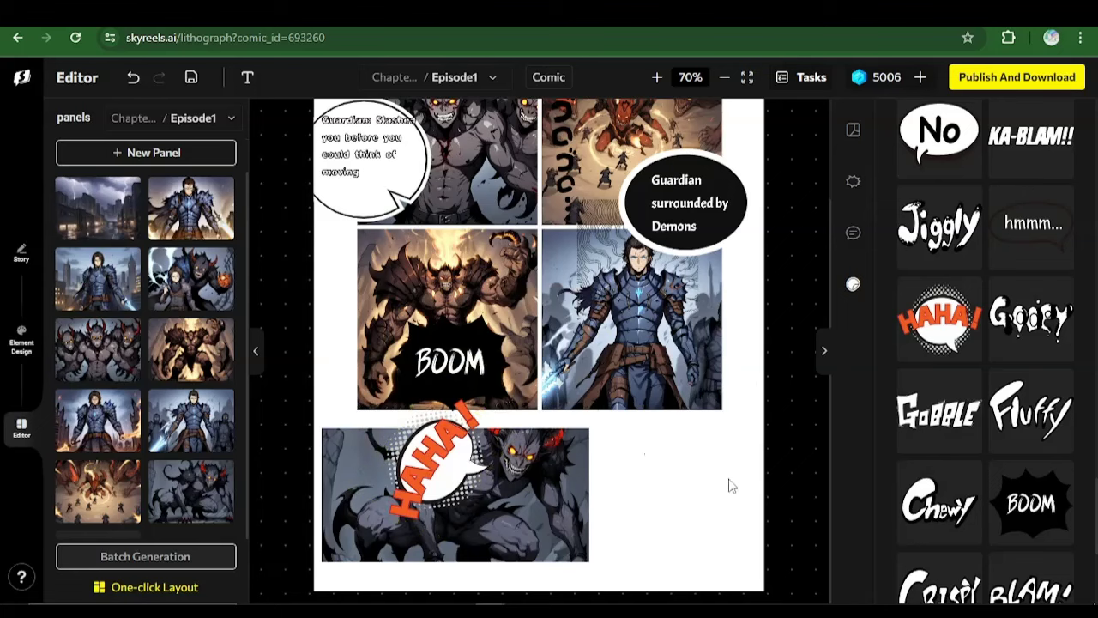
# Add a black oval speech bubble in the blank area beside the crouching demon panel on Page-2
pyautogui.scroll(-3, 939, 490)
pyautogui.scroll(-15, 995, 486)
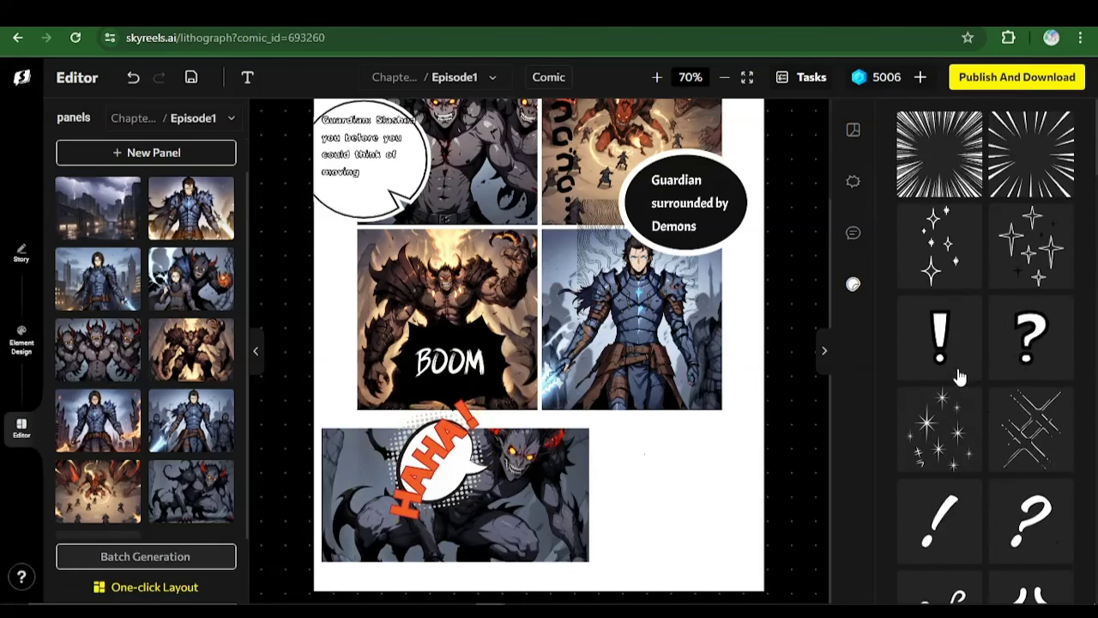
pyautogui.click(852, 184)
pyautogui.scroll(-2, 935, 377)
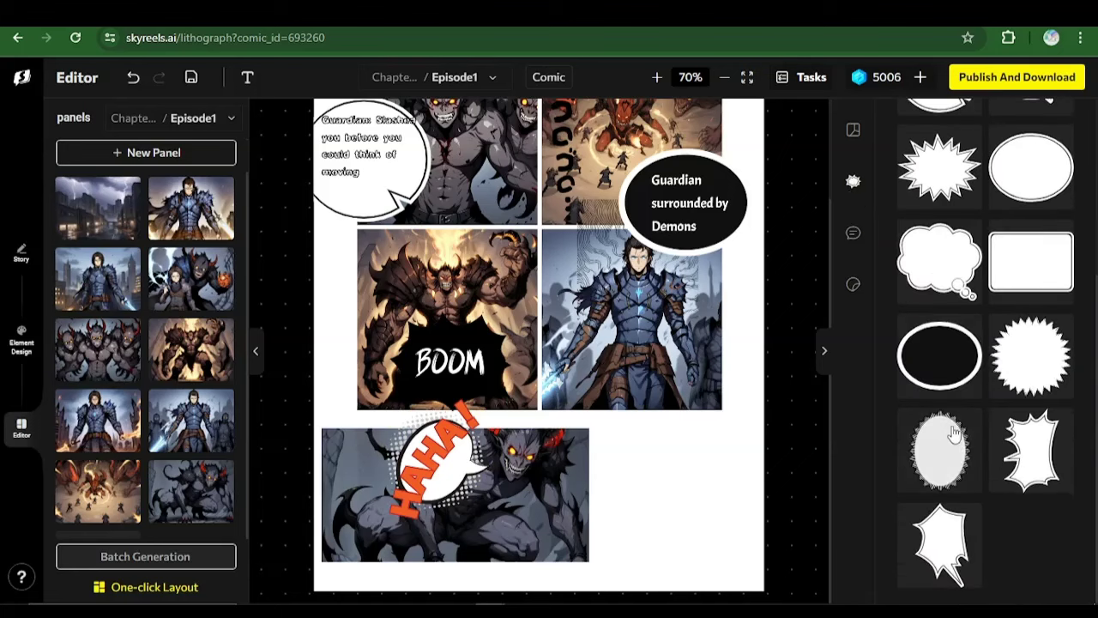
pyautogui.click(947, 355)
pyautogui.moveTo(536, 333); pyautogui.dragTo(676, 546)
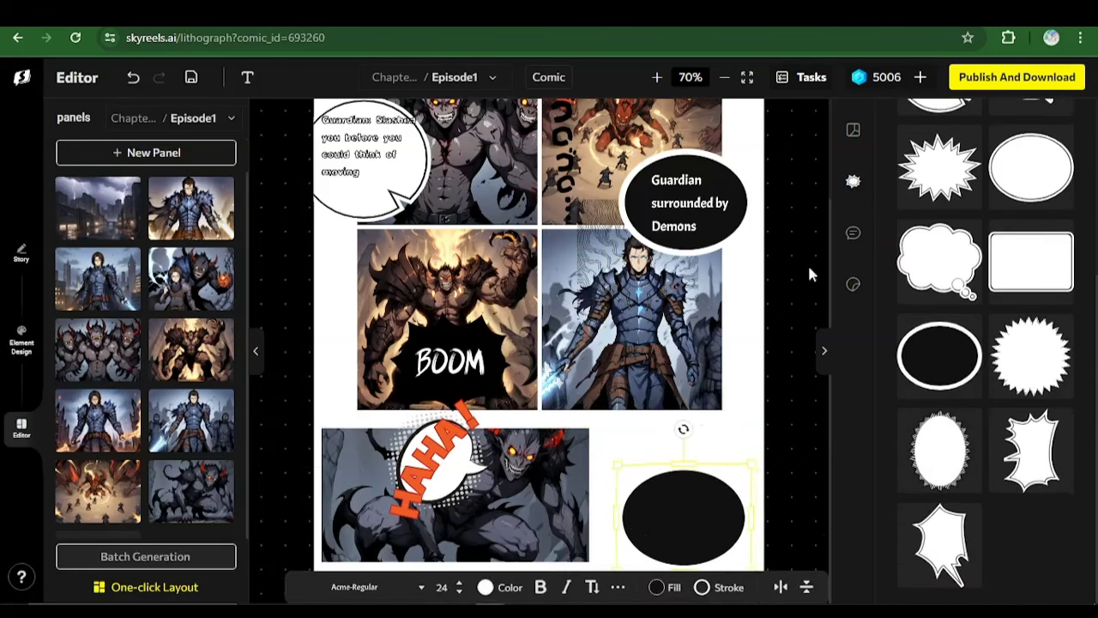
# Add a text box over the new black oval bubble and set its text colour to white
pyautogui.click(854, 235)
pyautogui.click(981, 438)
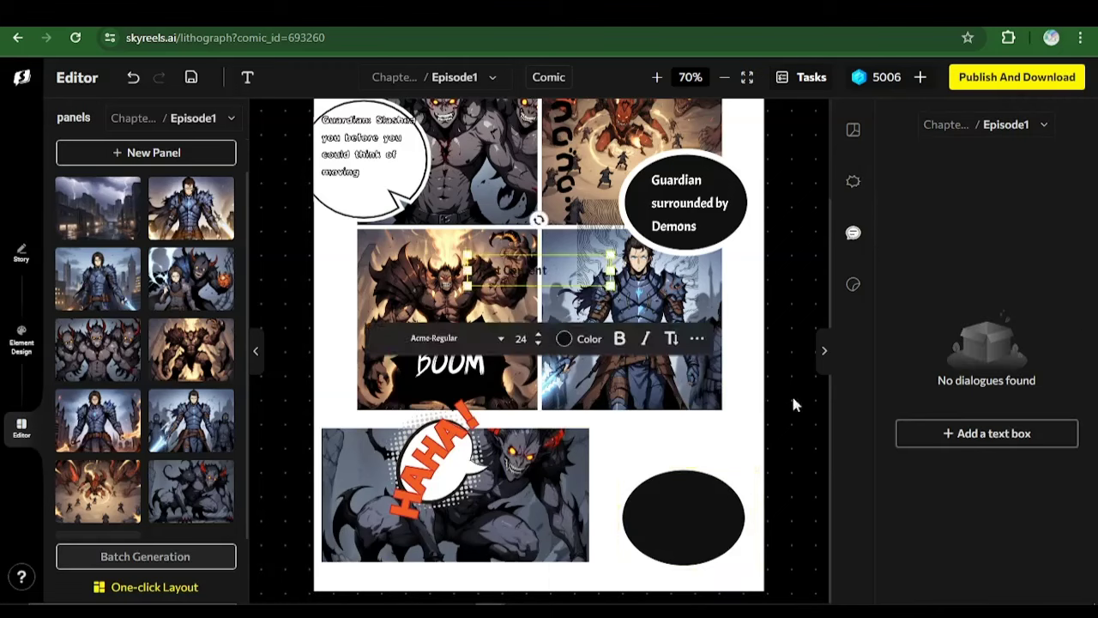
pyautogui.moveTo(495, 274); pyautogui.dragTo(667, 522)
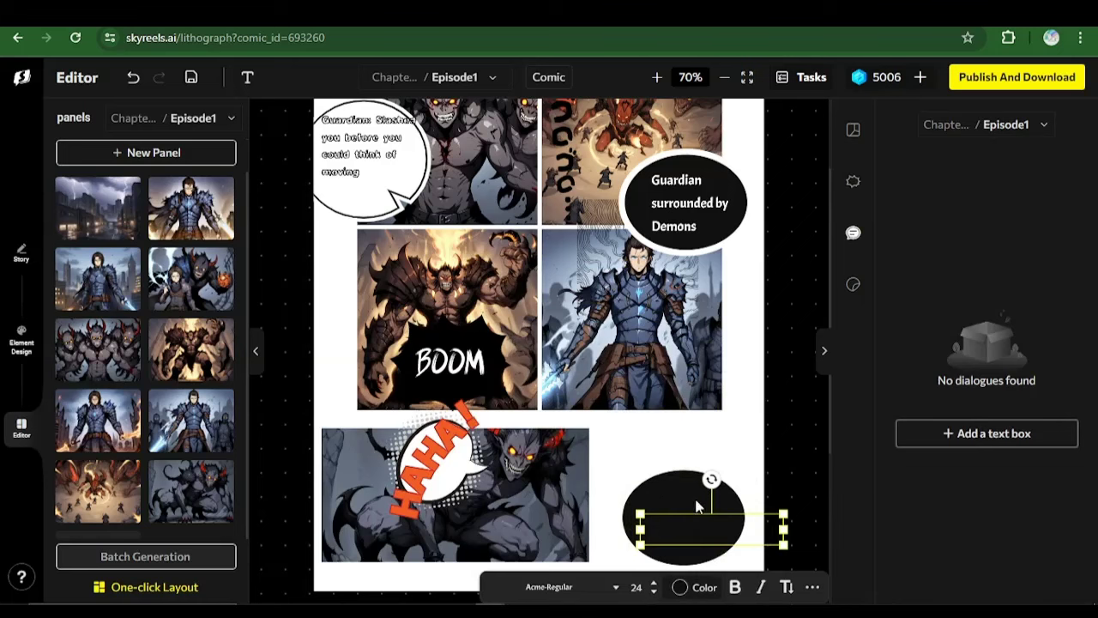
pyautogui.click(699, 587)
pyautogui.click(619, 417)
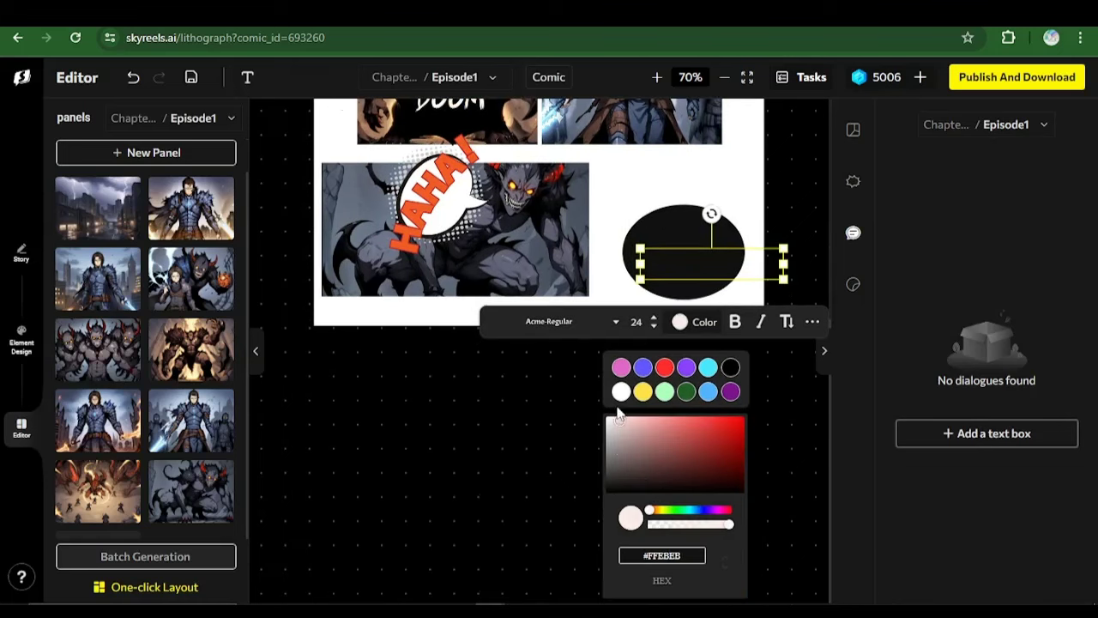
pyautogui.click(621, 391)
pyautogui.scroll(3, 601, 352)
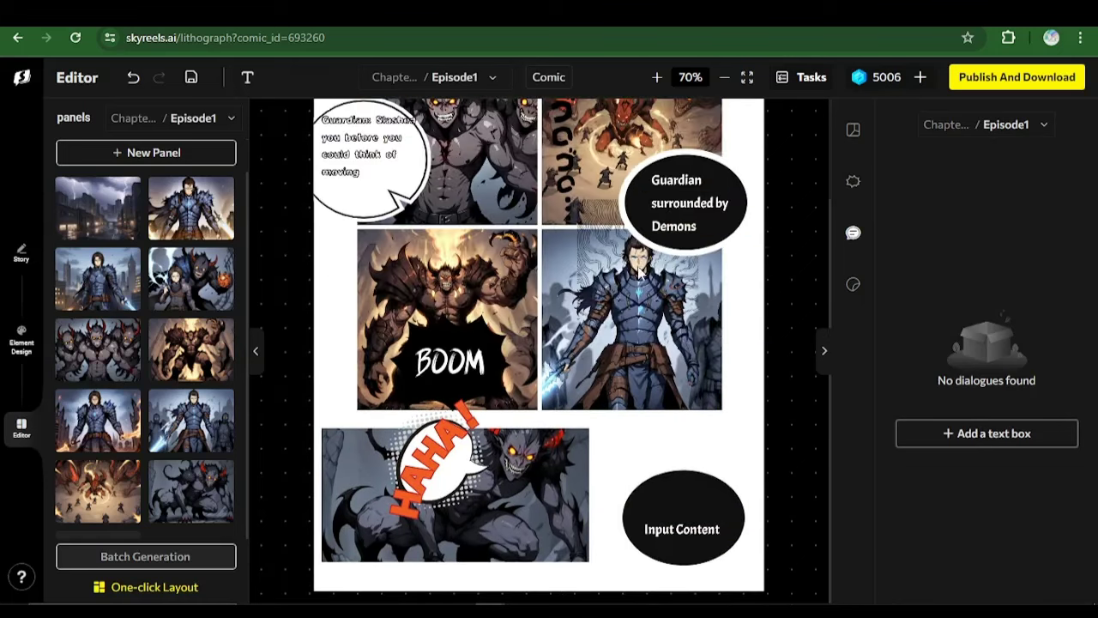
# Replace the placeholder text with "To Be Continued!" and centre it within the black oval bubble
pyautogui.click(675, 531)
pyautogui.hotkey('ctrl', 'a')
pyautogui.write('To')
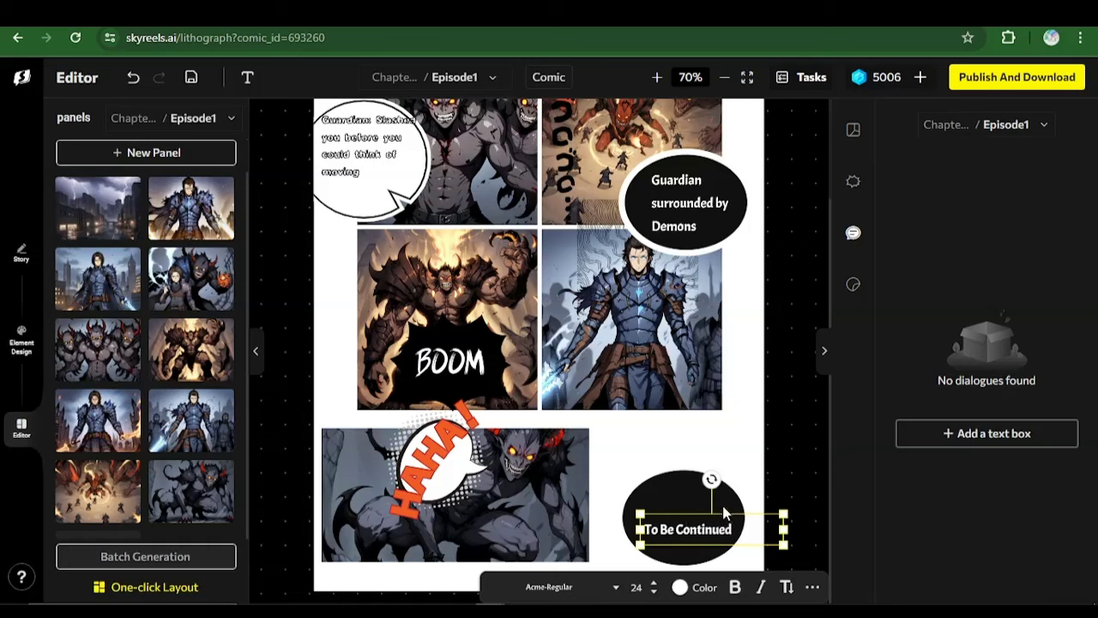
pyautogui.write('!')
pyautogui.press('Escape')
pyautogui.click(682, 538)
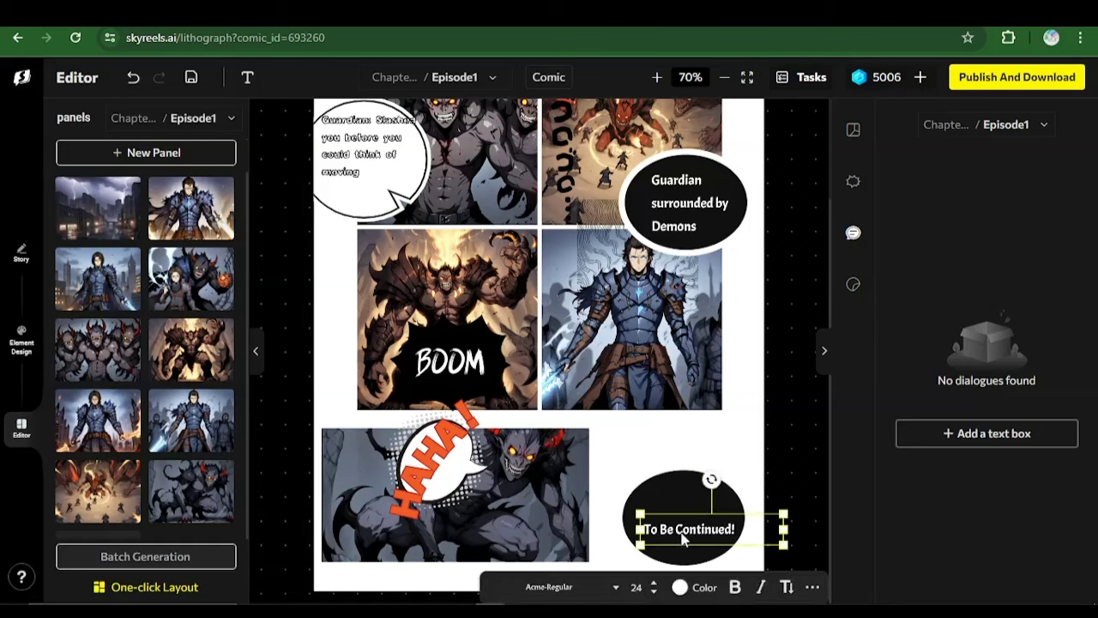
pyautogui.moveTo(682, 538); pyautogui.dragTo(675, 530)
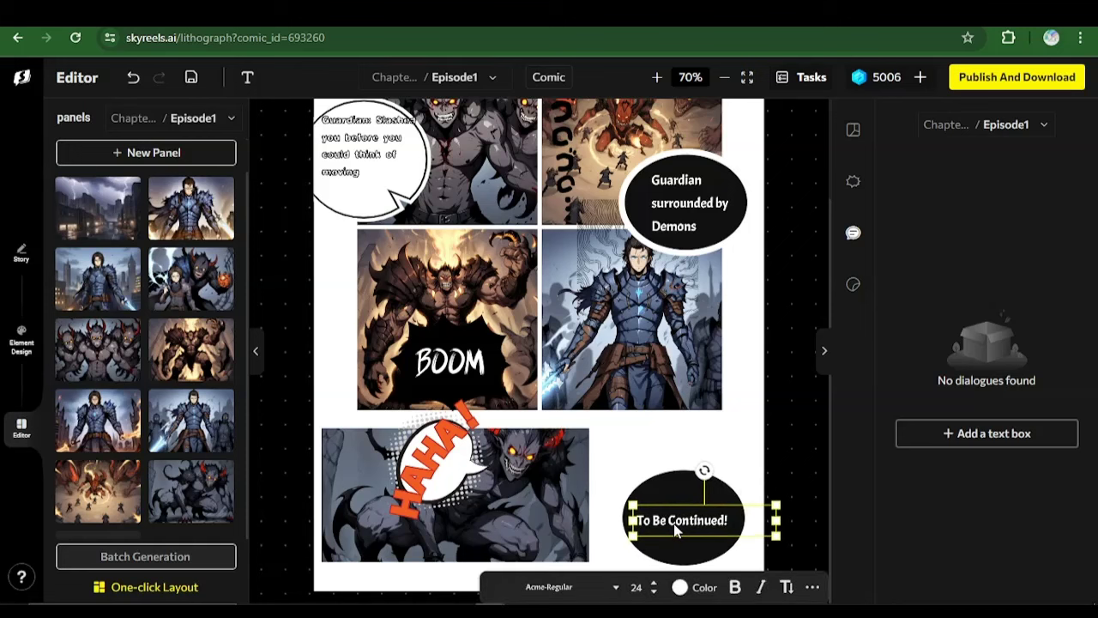
pyautogui.click(780, 437)
# Open the comic's story page, then switch to ChatGPT and review the comic script for a title idea
pyautogui.scroll(3, 547, 403)
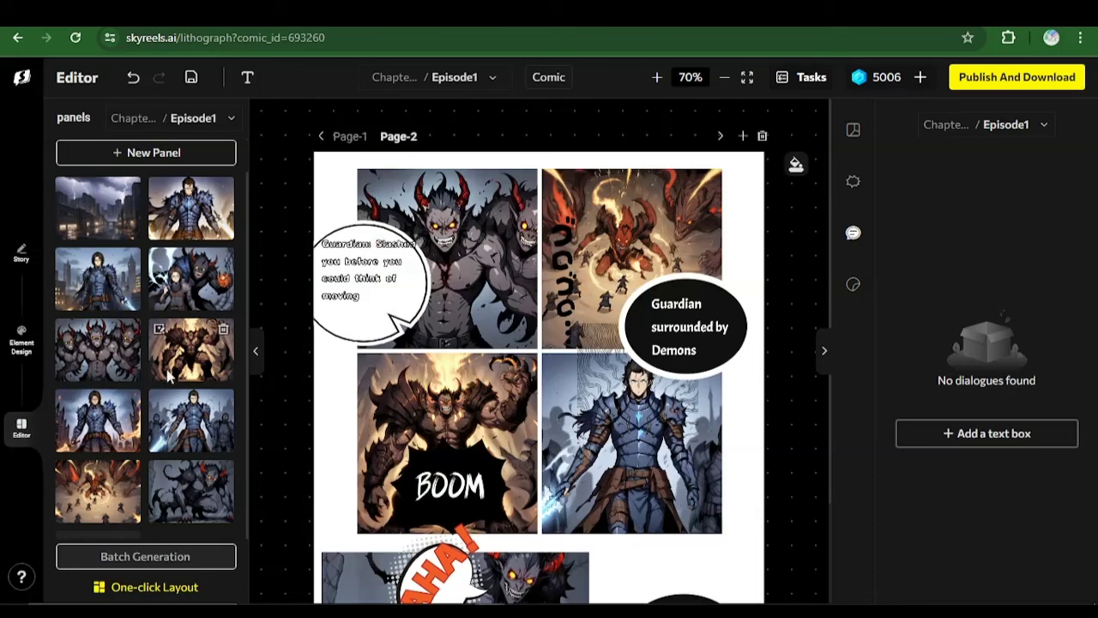
pyautogui.scroll(-2, 159, 330)
pyautogui.click(22, 254)
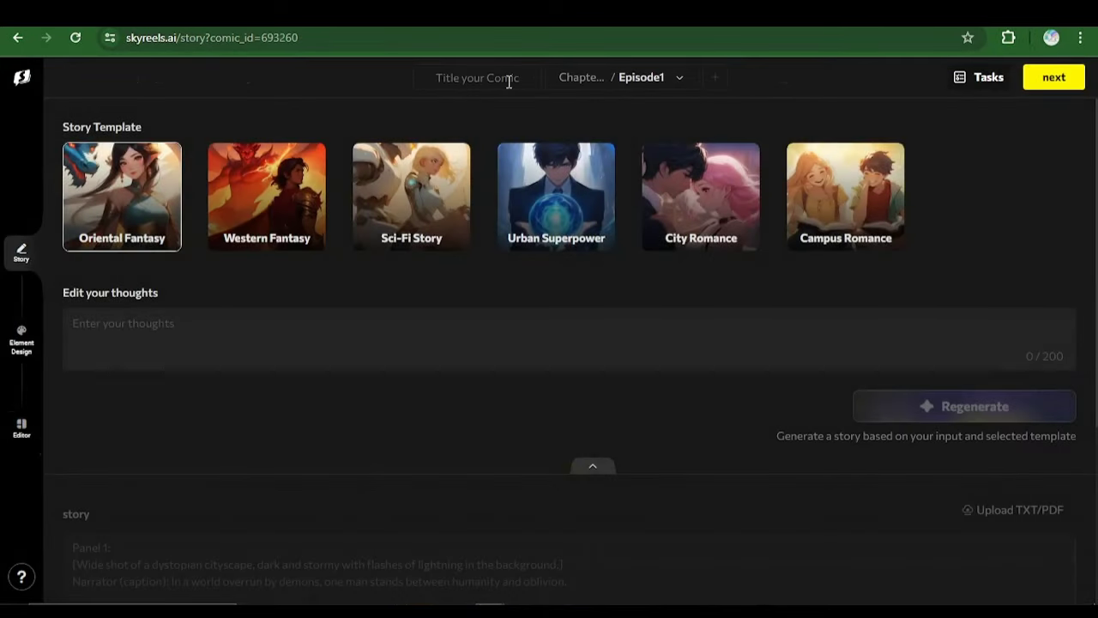
pyautogui.hotkey('ctrl', 'Tab')
pyautogui.scroll(2, 400, 189)
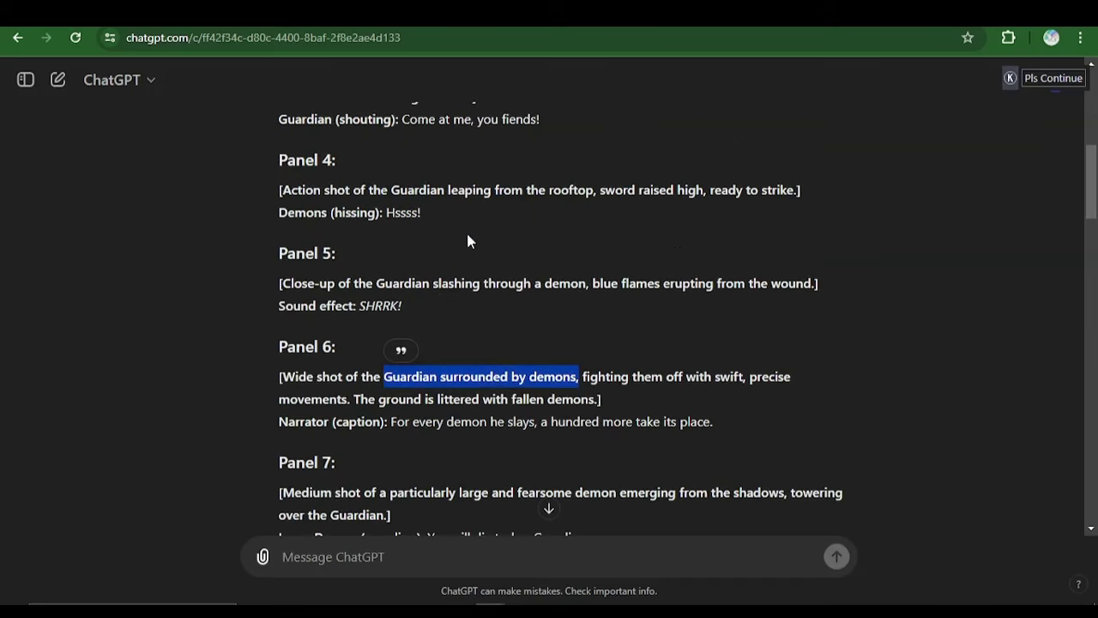
pyautogui.scroll(5, 468, 241)
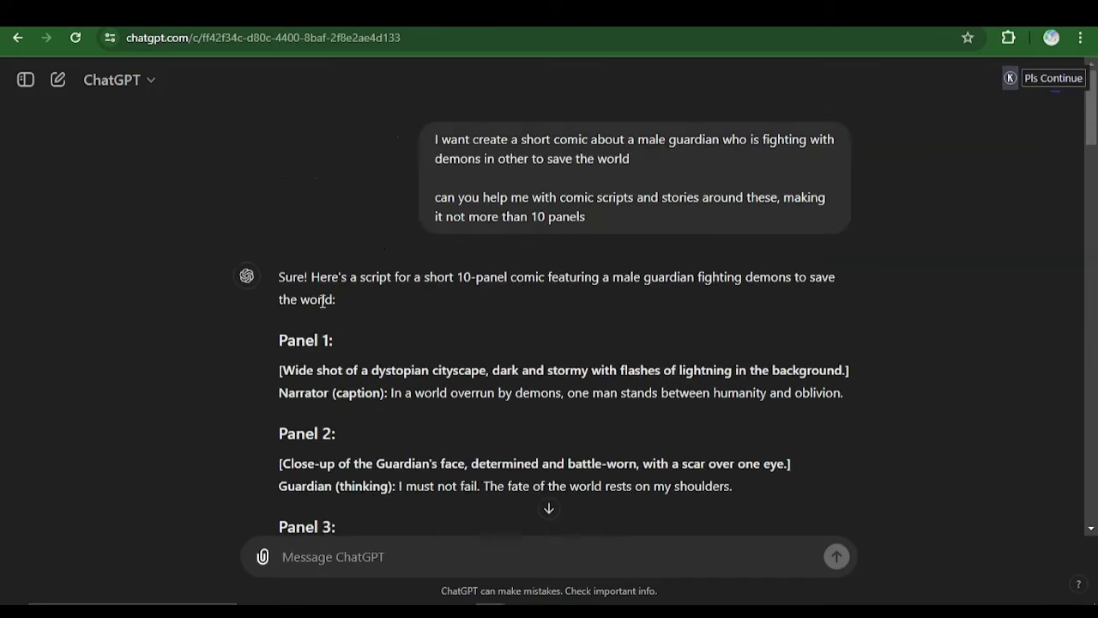
pyautogui.scroll(-18, 323, 300)
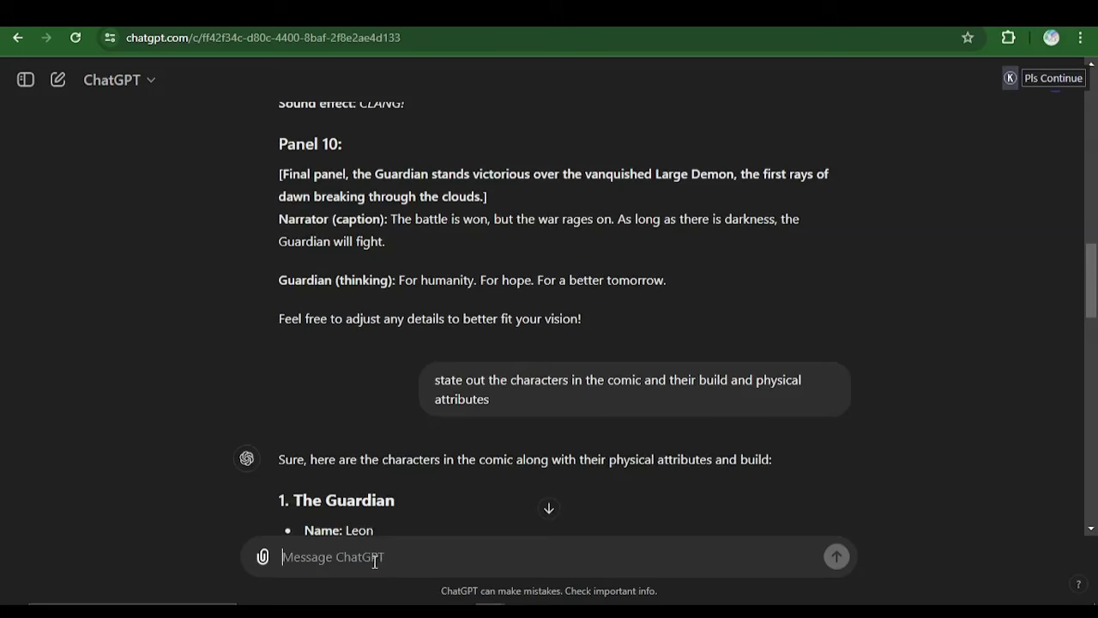
# Return to SkyReels and title the comic "The Guardian"
pyautogui.hotkey('ctrl', 'shift', 'Tab')
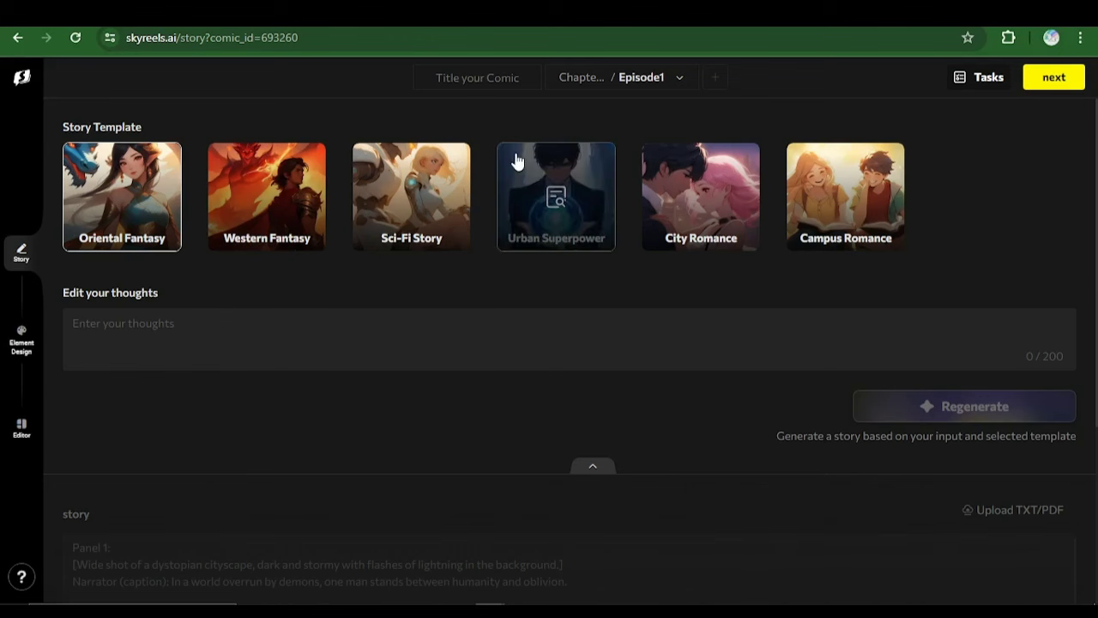
pyautogui.write('The Guardi')
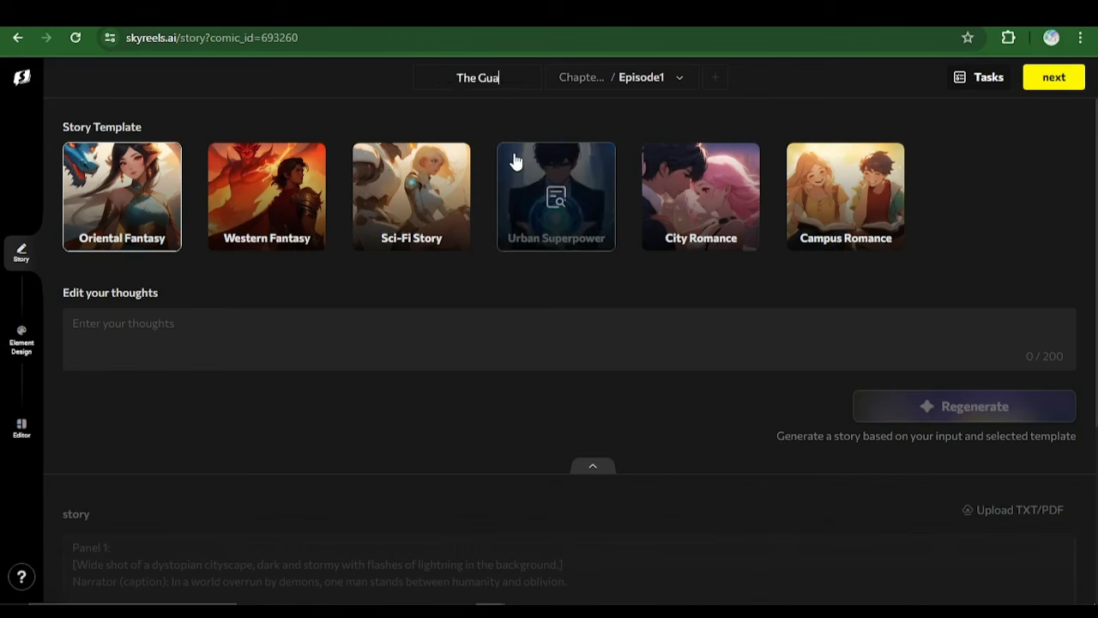
pyautogui.write('an')
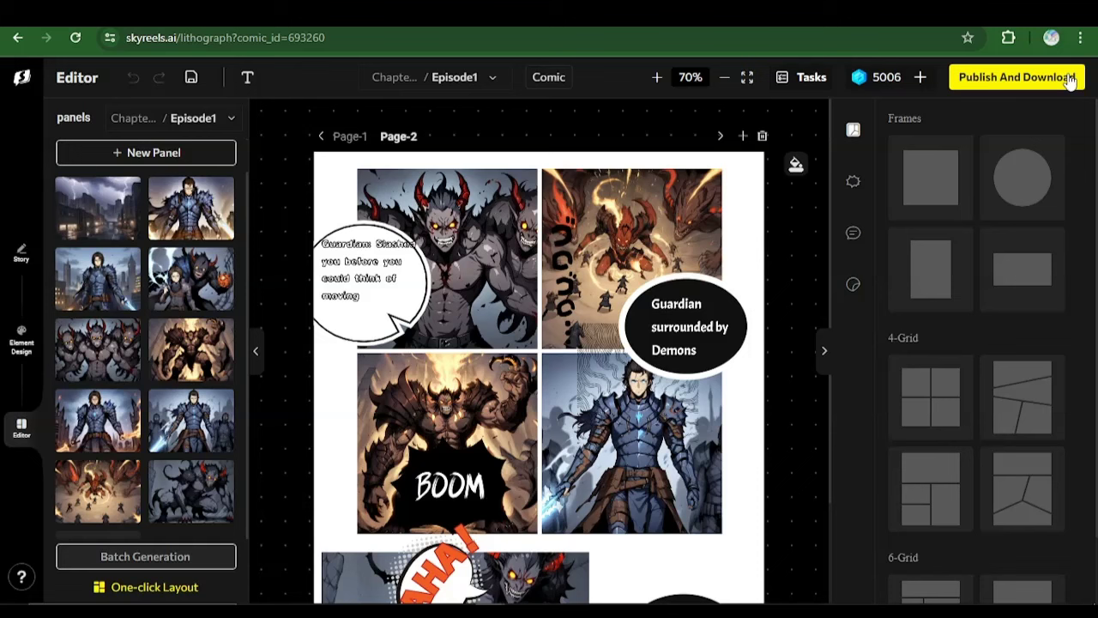
# Start publishing the comic and use the layout of the armoured guardian above the demon battle as its cover
pyautogui.click(1069, 80)
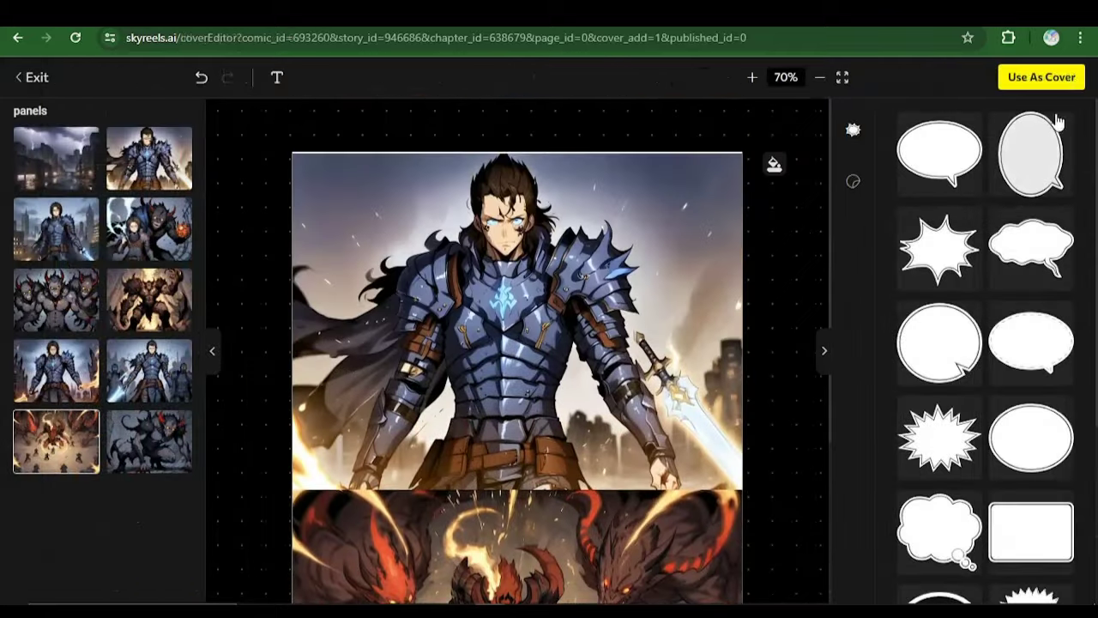
pyautogui.click(1041, 77)
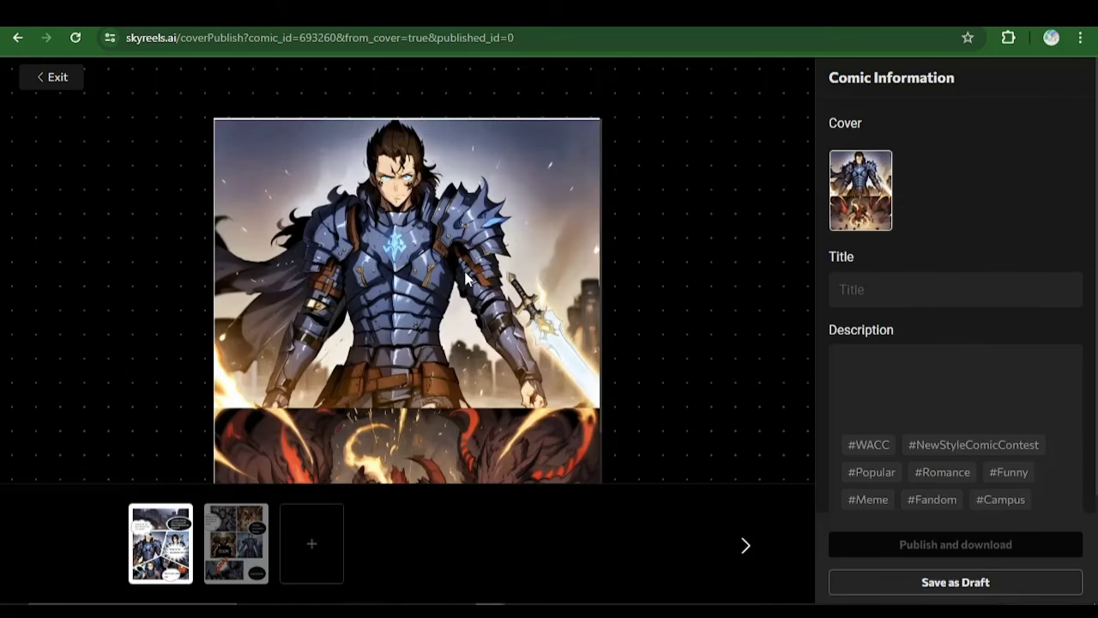
# Enter "The Guardian" as the title in the comic's publishing information
pyautogui.scroll(-3, 467, 291)
pyautogui.scroll(3, 481, 300)
pyautogui.click(886, 288)
pyautogui.write('The Guardian')
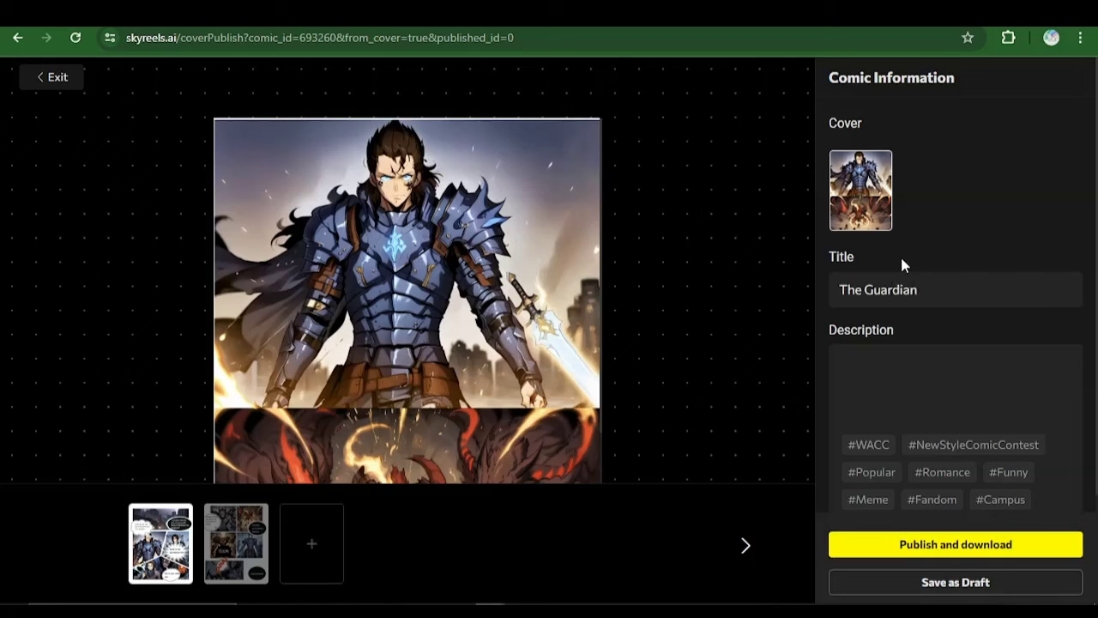
# Fill in the comic's description with the hashtags #Popular #Fandom #fight #anime #demon #action #actioncomic
pyautogui.scroll(-2, 985, 226)
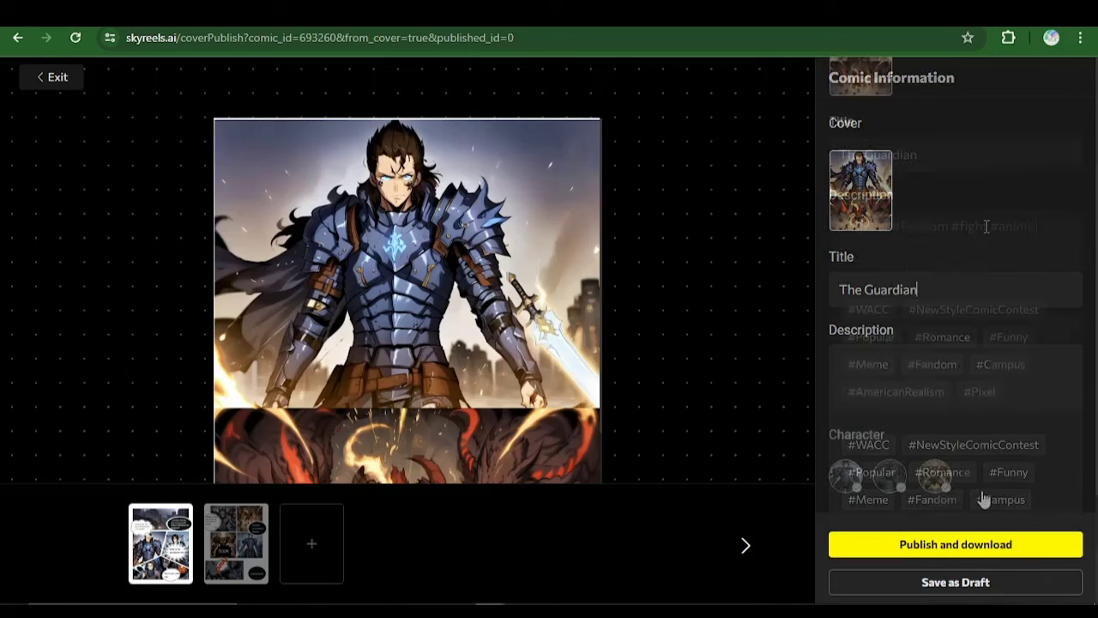
pyautogui.write('demon #')
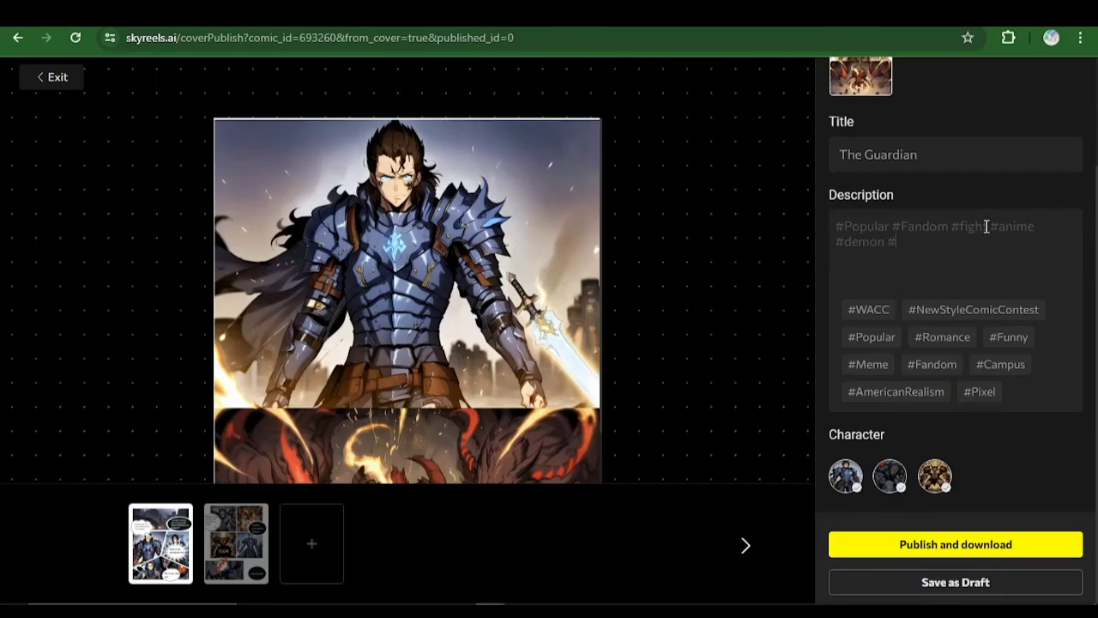
pyautogui.write('action')
pyautogui.write(' #d')
pyautogui.write('omi')
pyautogui.write('c')
pyautogui.press('Left')
pyautogui.press('Left')
pyautogui.press('Left')
pyautogui.press('Left')
pyautogui.press('Left')
pyautogui.write('action')
pyautogui.press('End')
pyautogui.write('#')
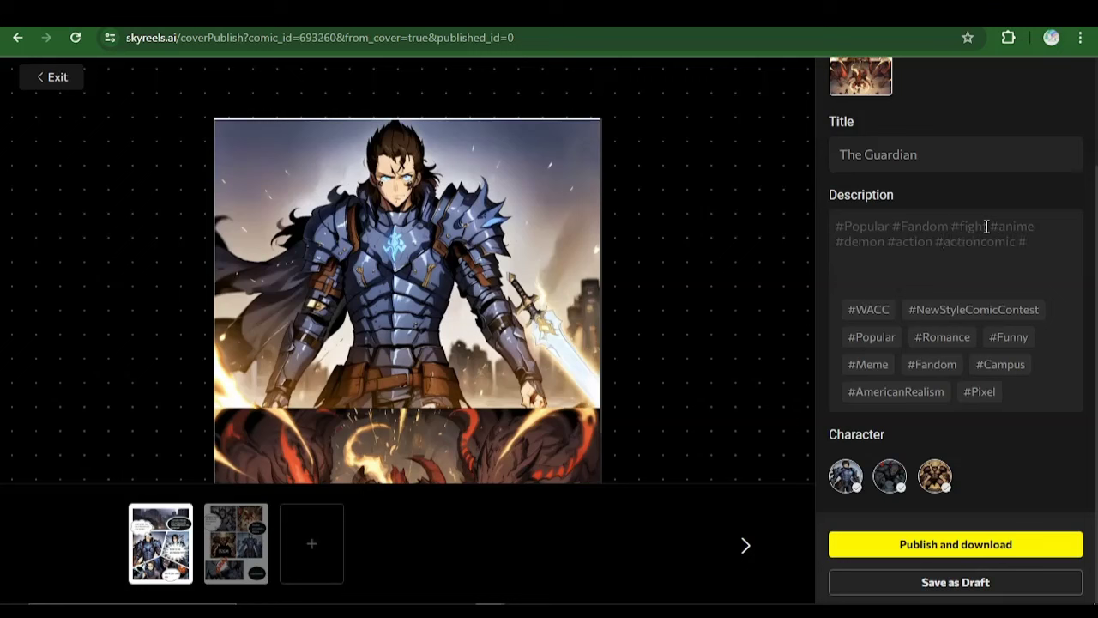